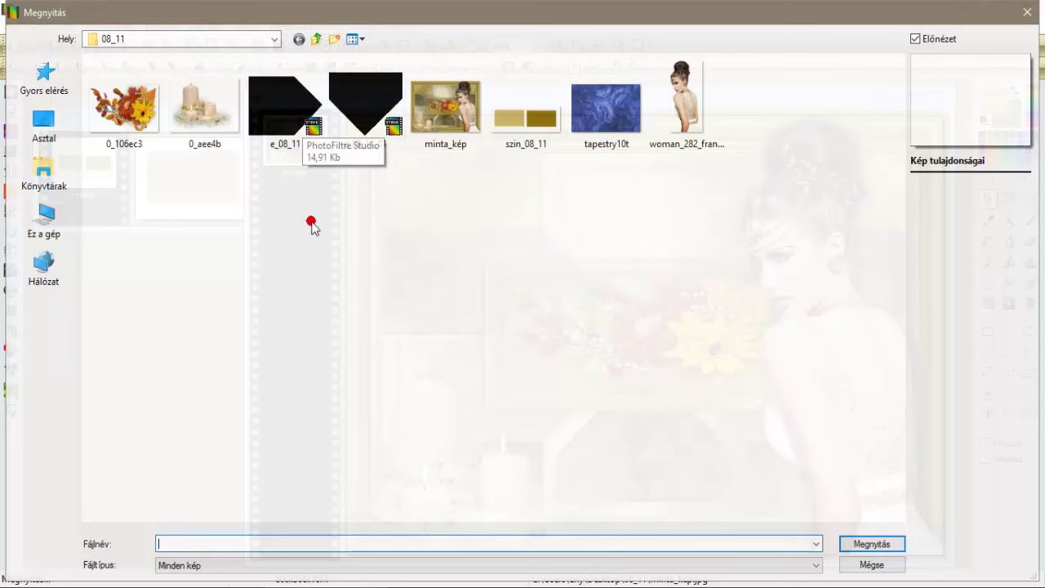
# Compare the 08_11 folder's files under the Közös képek and Minden kép file types, and preview tapestry10t without opening it.
pyautogui.click(227, 565)
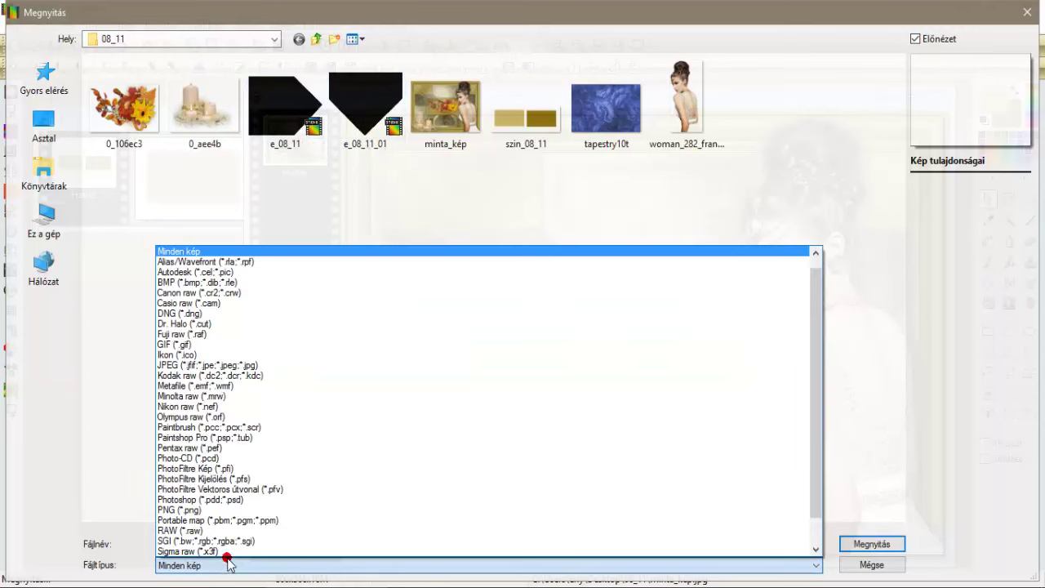
pyautogui.scroll(1, 285, 343)
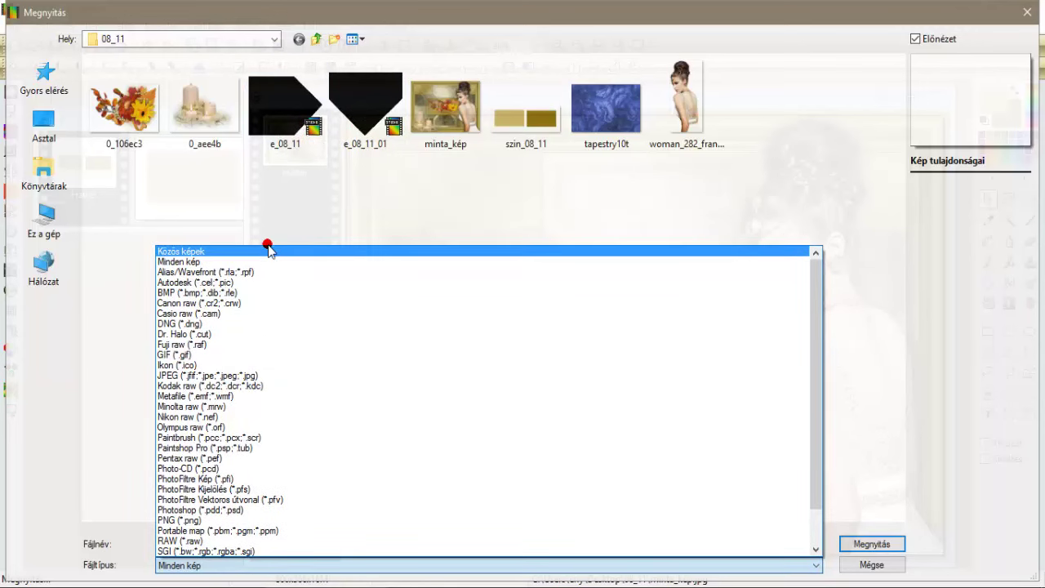
pyautogui.click(267, 253)
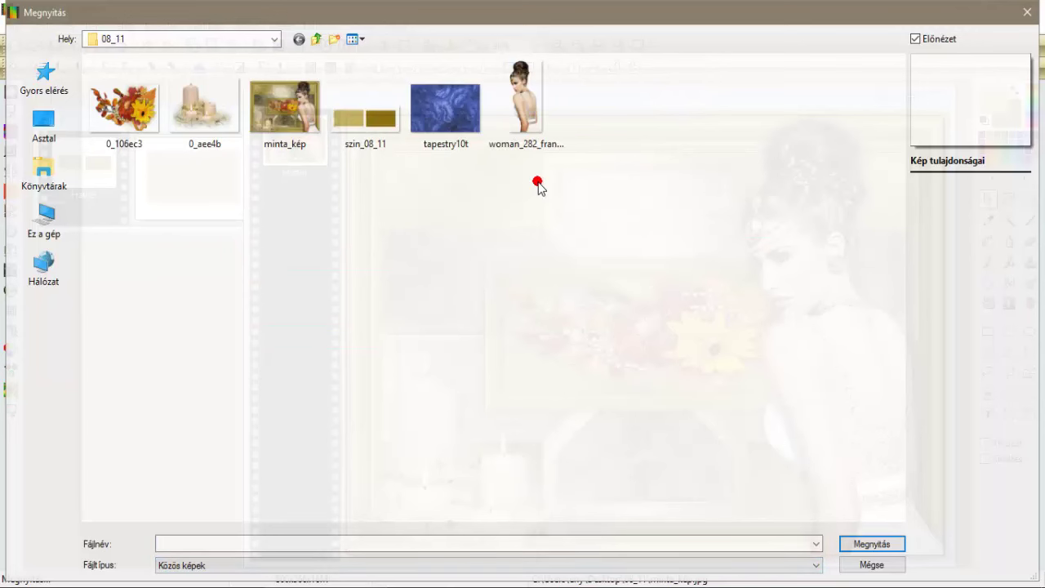
pyautogui.click(217, 564)
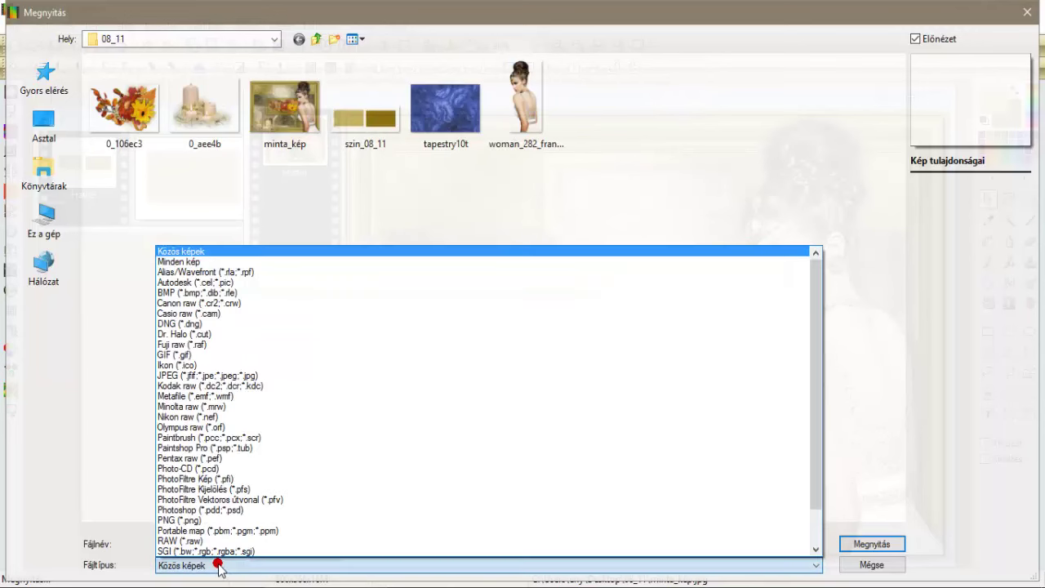
pyautogui.click(230, 261)
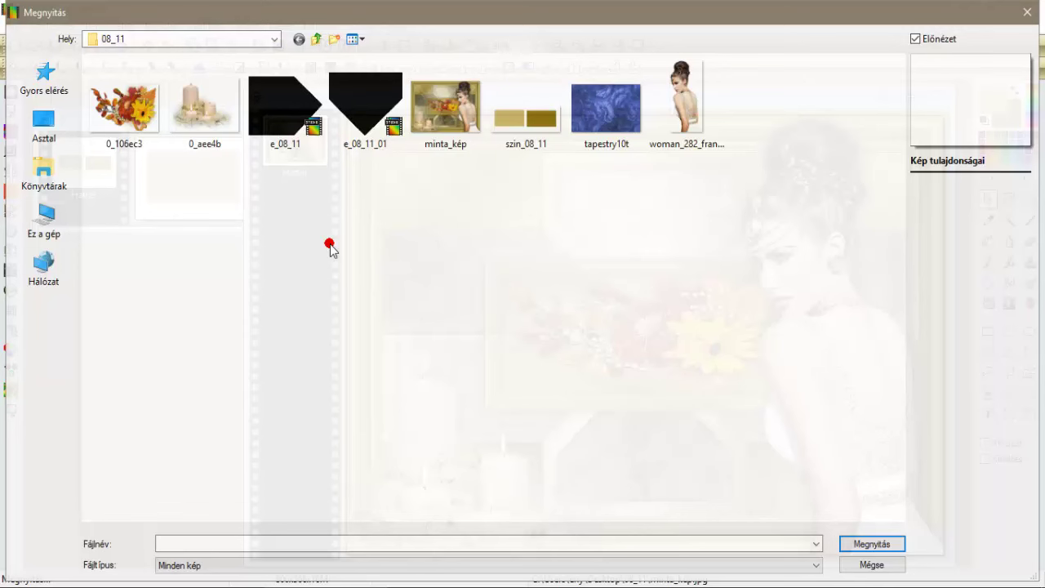
pyautogui.click(593, 153)
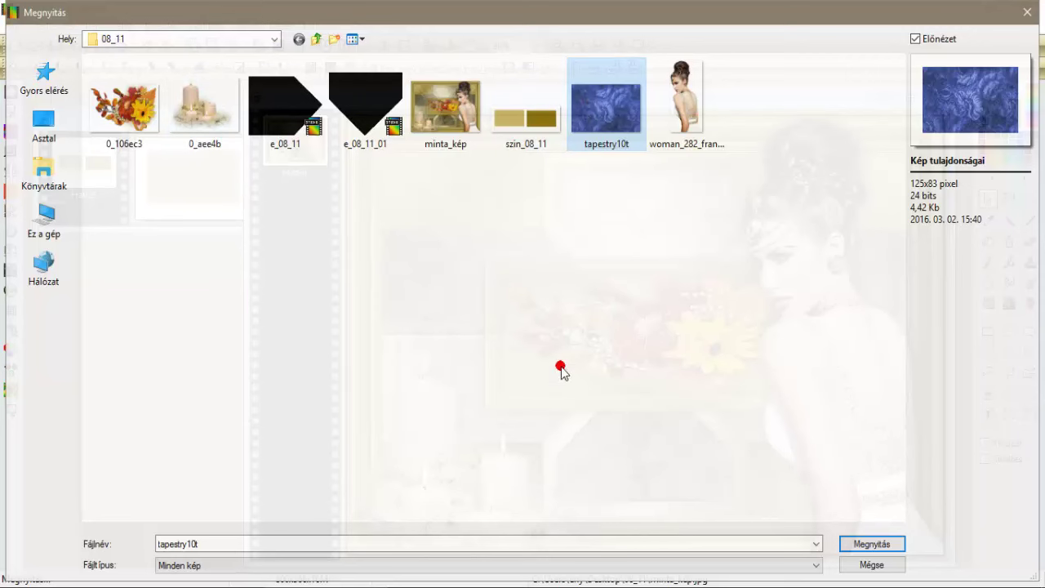
pyautogui.click(849, 564)
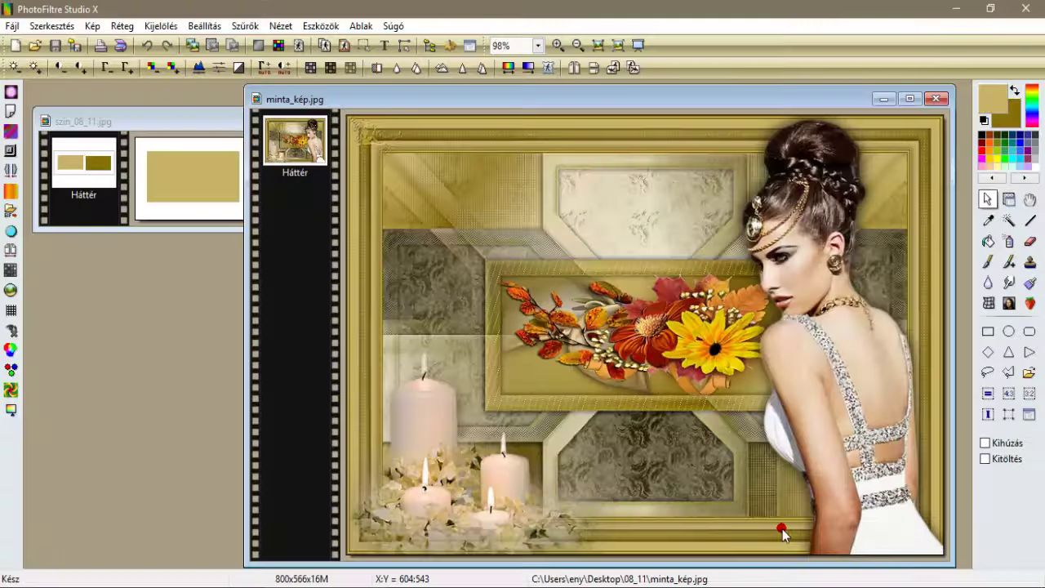
# Examine the RGB values of the current background colour, keeping szin_08_11.jpg in front, without changing the colour.
pyautogui.click(118, 122)
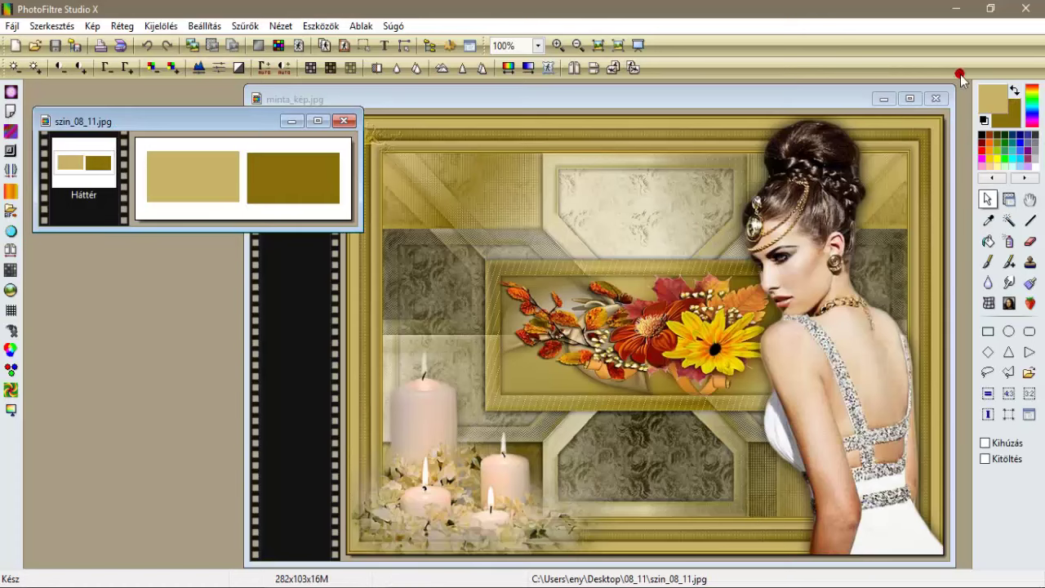
pyautogui.click(1008, 124)
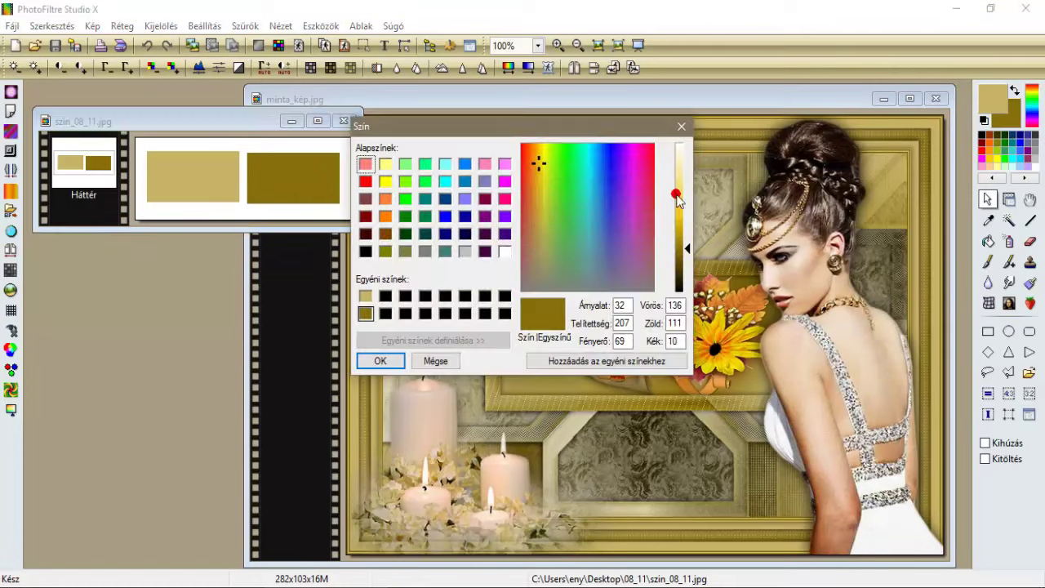
pyautogui.click(436, 359)
# Close szin_08_11.jpg and minta_kép.jpg and create a blank white 900 × 600 pixel image at 96 pixels per inch.
pyautogui.click(343, 121)
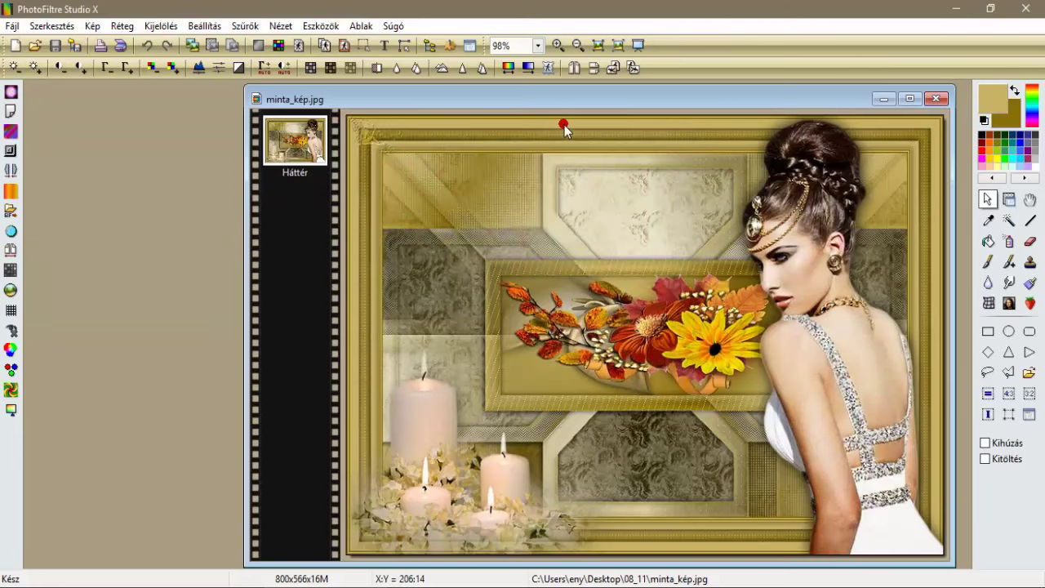
pyautogui.click(935, 98)
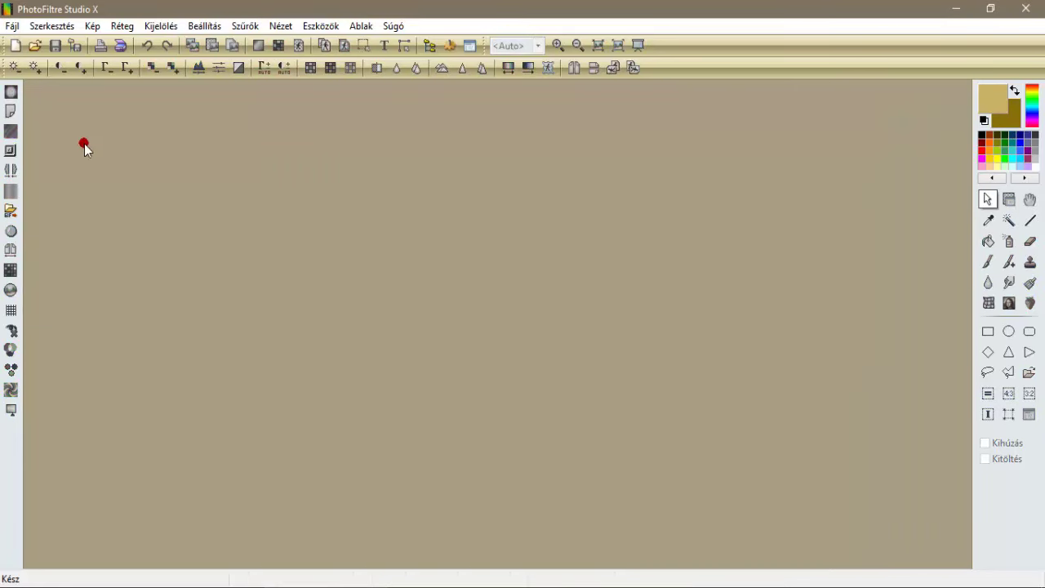
pyautogui.click(11, 45)
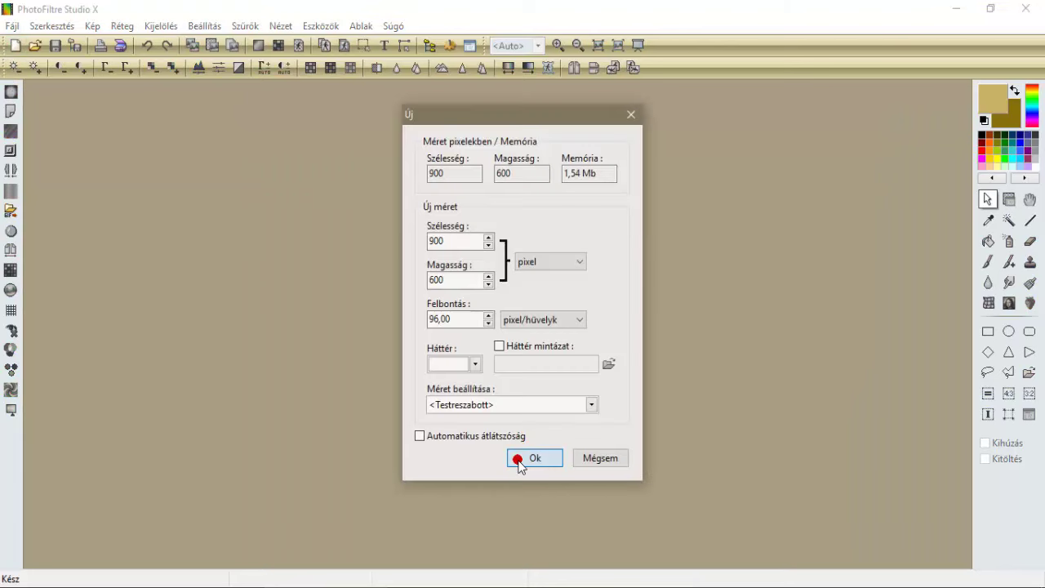
pyautogui.click(520, 459)
pyautogui.moveTo(351, 94); pyautogui.dragTo(511, 96)
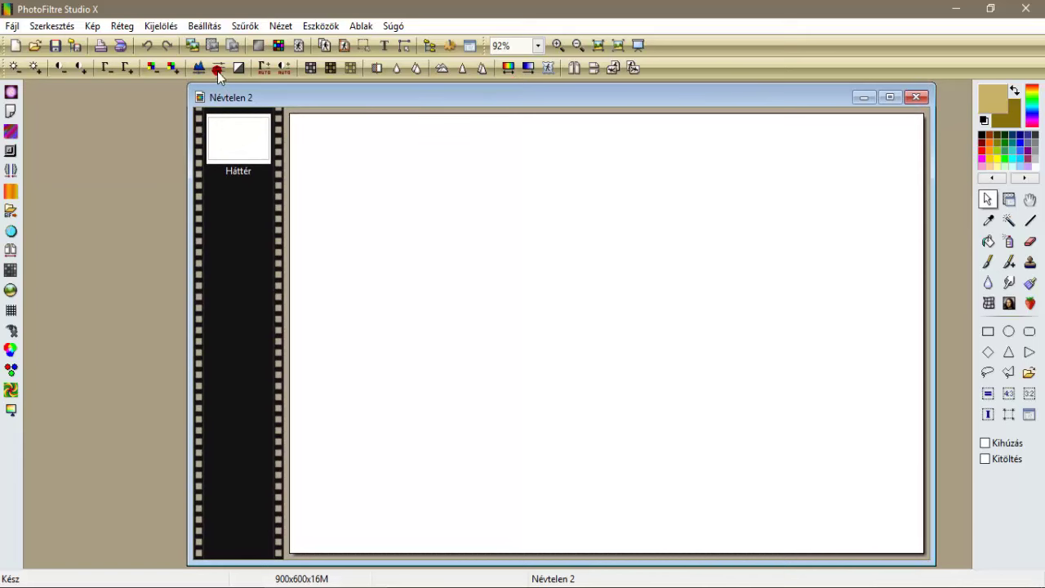
# Start the Mehdi Wavy Lab 1.1 filter on the blank image with frequency 2 and angle 40.
pyautogui.click(244, 27)
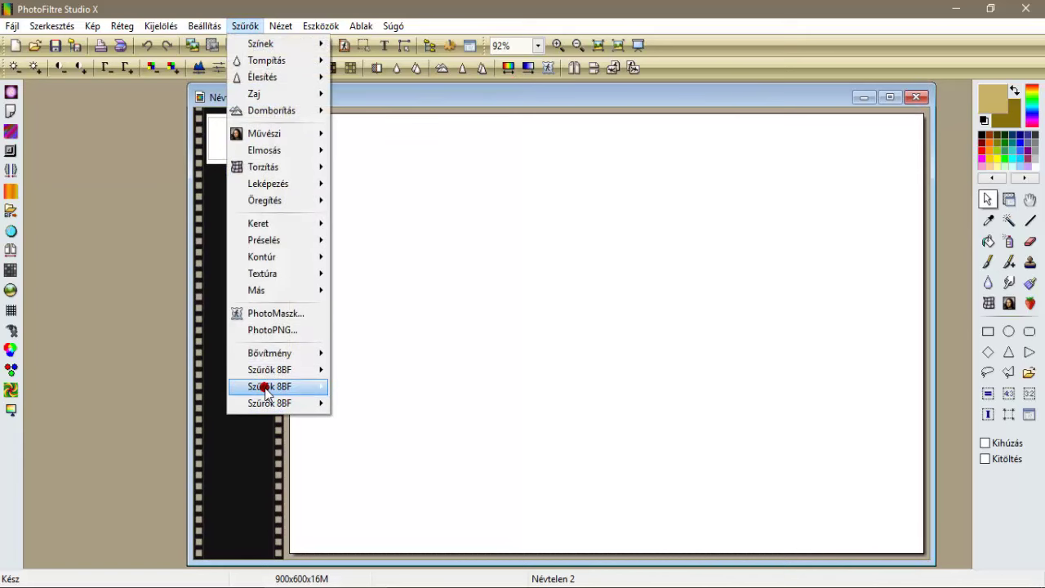
pyautogui.moveTo(269, 388)
pyautogui.moveTo(420, 348)
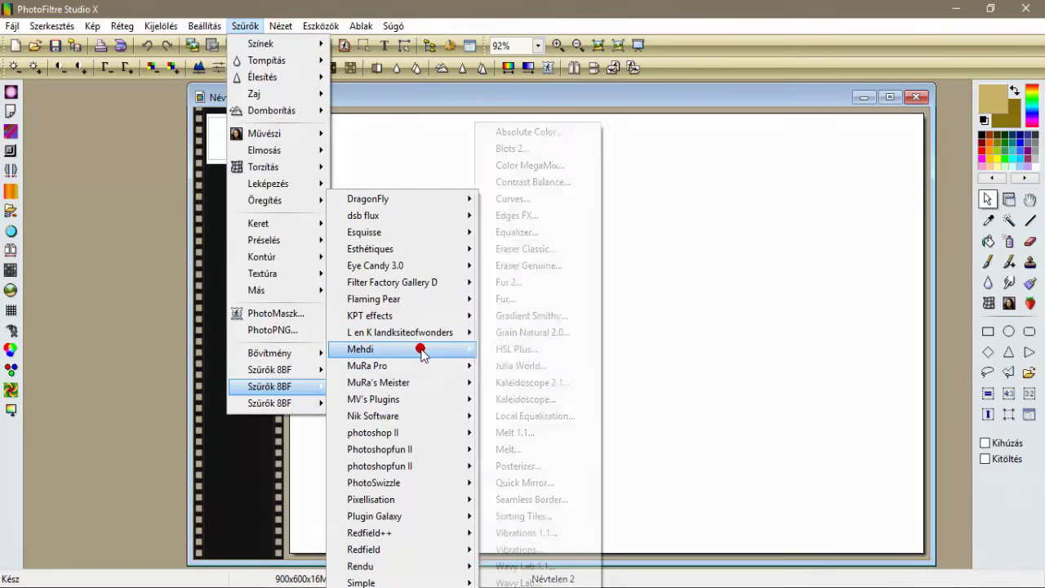
pyautogui.click(522, 566)
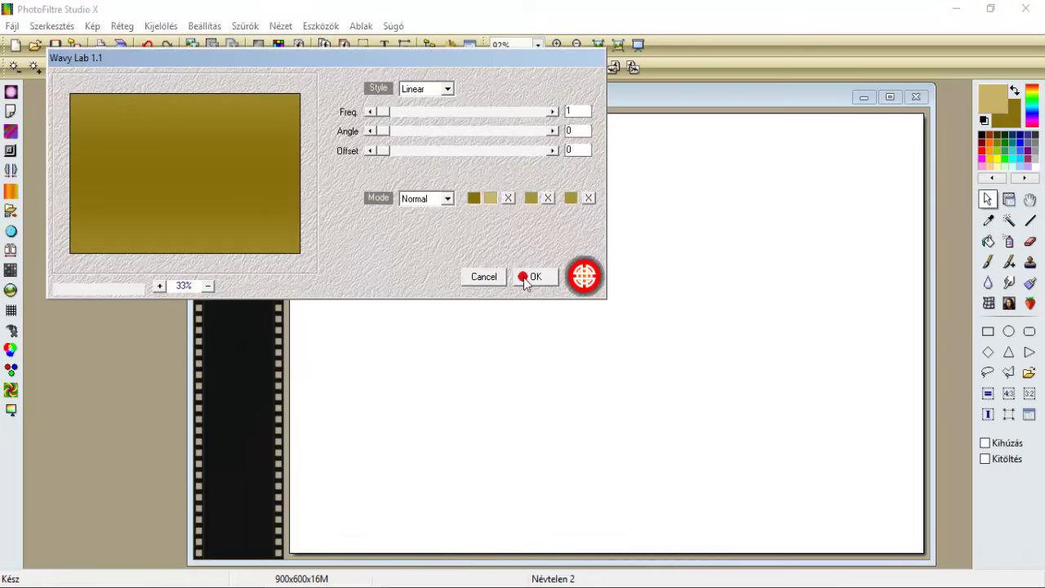
pyautogui.moveTo(383, 59)
pyautogui.mouseDown()
pyautogui.moveTo(539, 99)
pyautogui.moveTo(552, 120)
pyautogui.mouseUp()
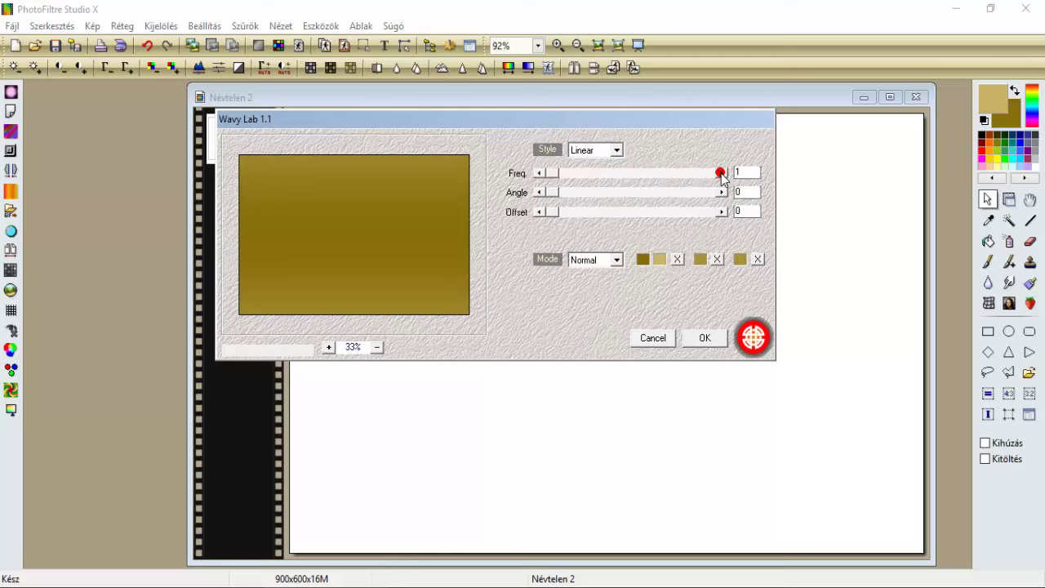
pyautogui.moveTo(688, 193); pyautogui.dragTo(688, 195)
pyautogui.click(678, 214)
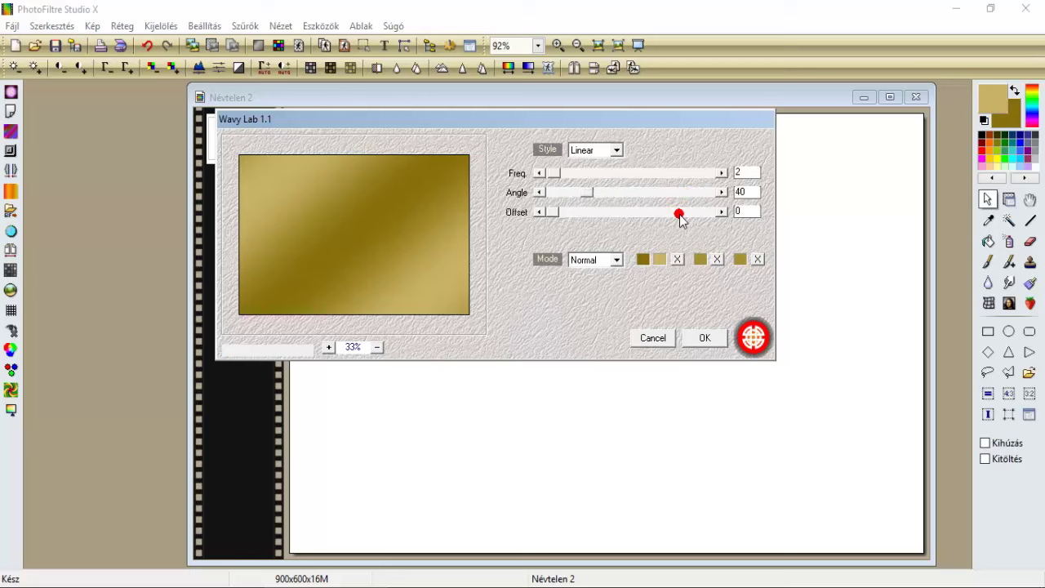
# Set the Wavy Lab gradient to the Bow style with offset 50 and curvature 100, and apply it.
pyautogui.click(617, 150)
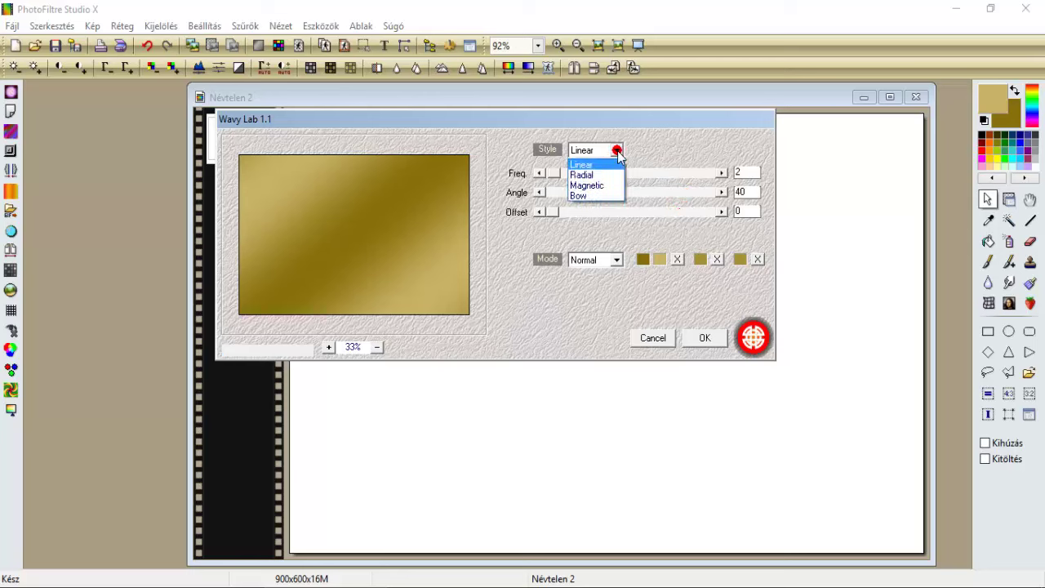
pyautogui.click(607, 197)
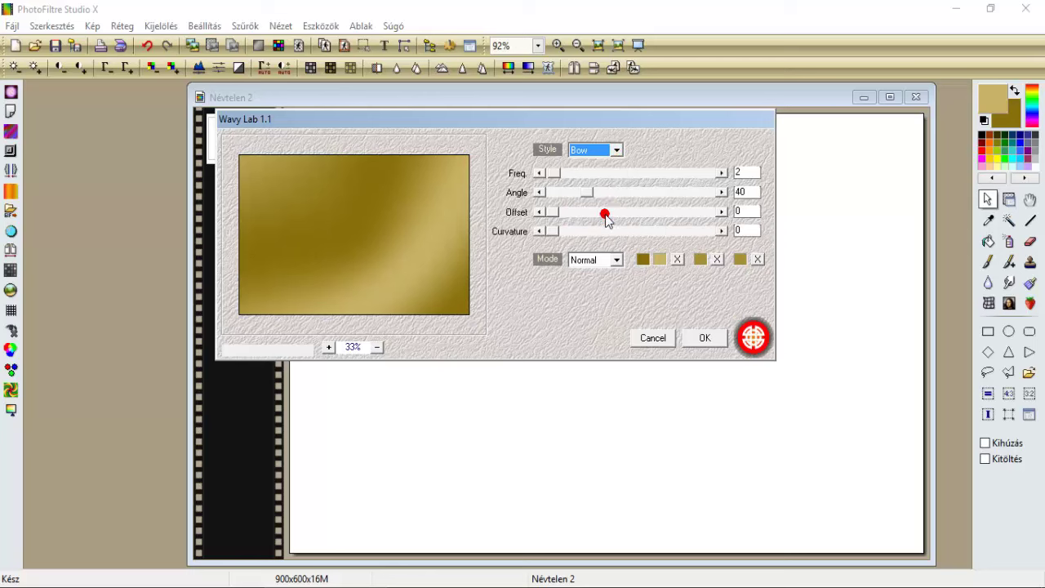
pyautogui.click(664, 214)
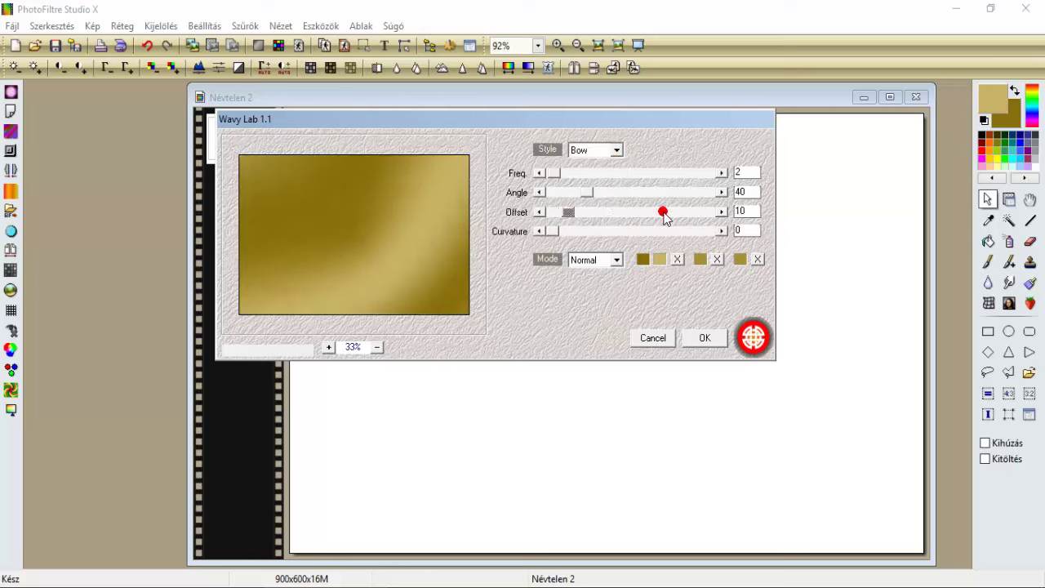
pyautogui.click(662, 211)
pyautogui.click(661, 210)
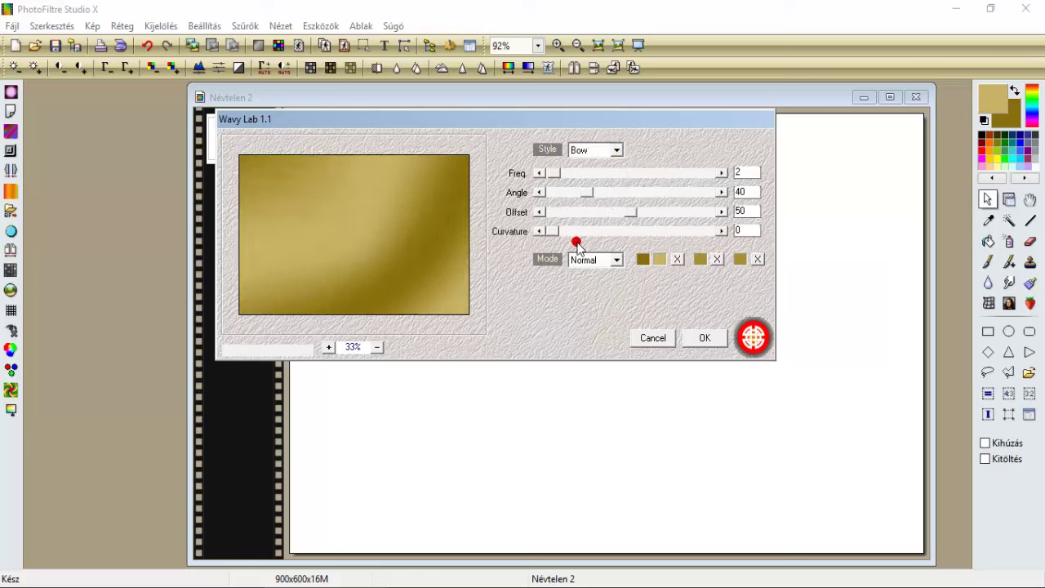
pyautogui.click(552, 232)
pyautogui.moveTo(555, 234); pyautogui.dragTo(715, 233)
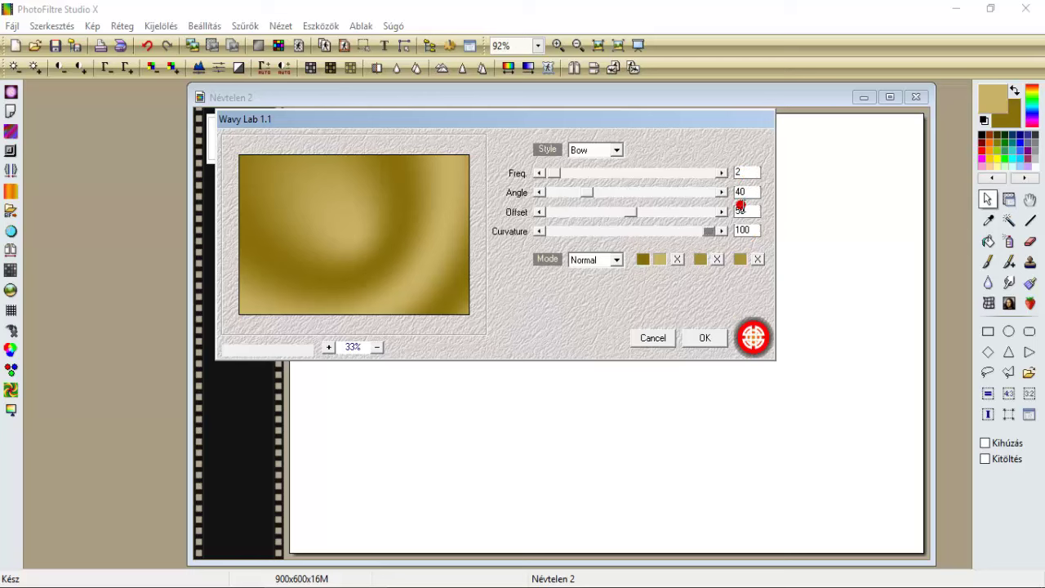
pyautogui.click(697, 336)
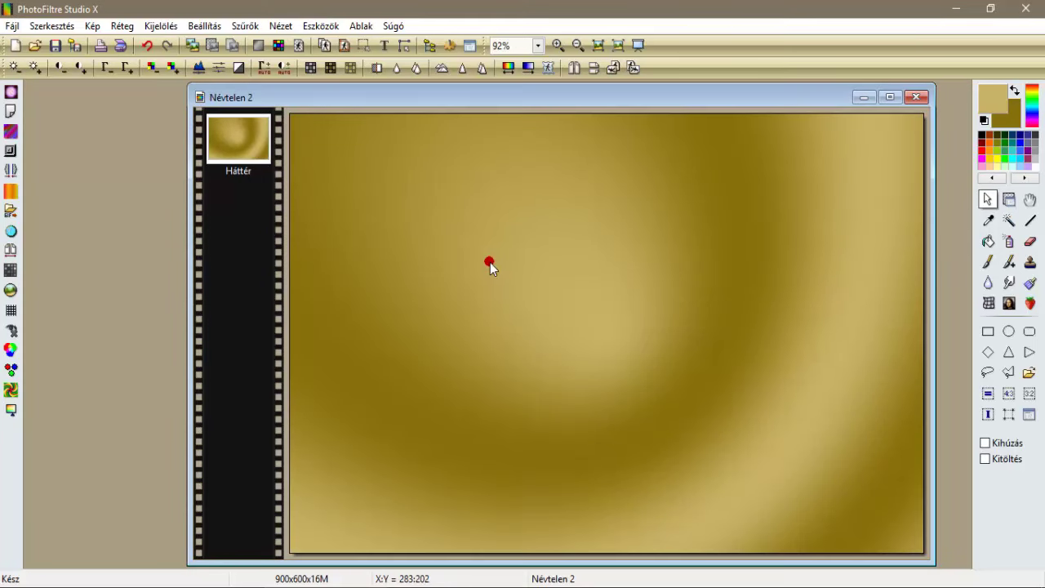
# Start Filters Unlimited 2.0 on the gradient and choose Bordo con luci from It@lian Editors Effect.
pyautogui.click(245, 27)
pyautogui.moveTo(299, 369)
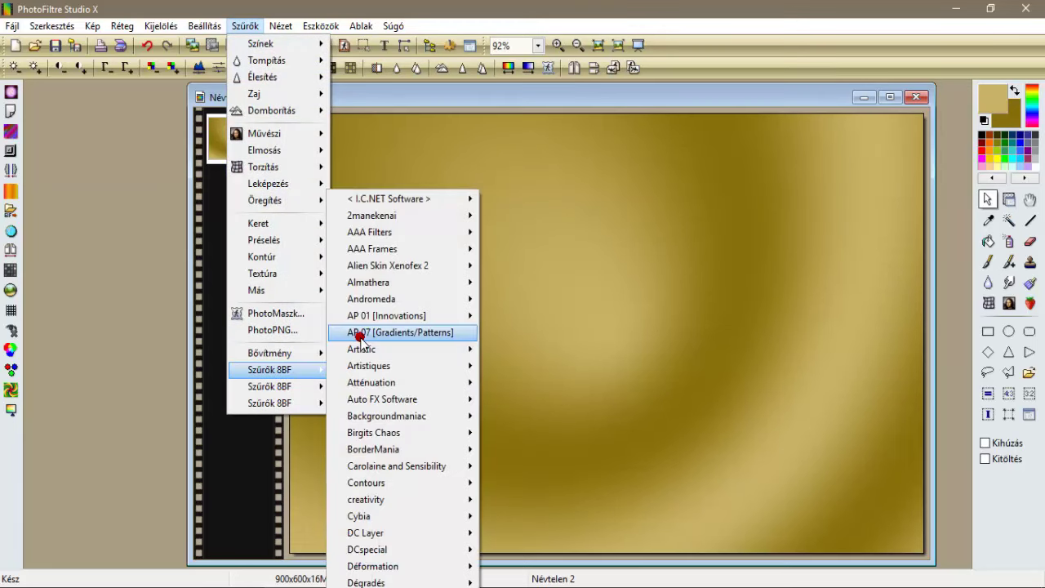
pyautogui.moveTo(438, 198)
pyautogui.click(502, 199)
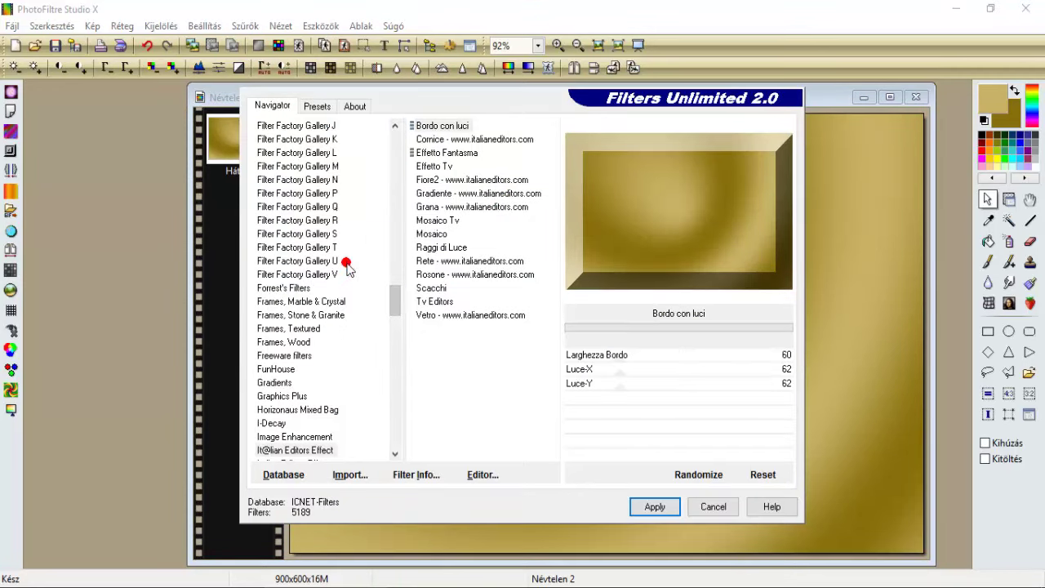
pyautogui.click(309, 450)
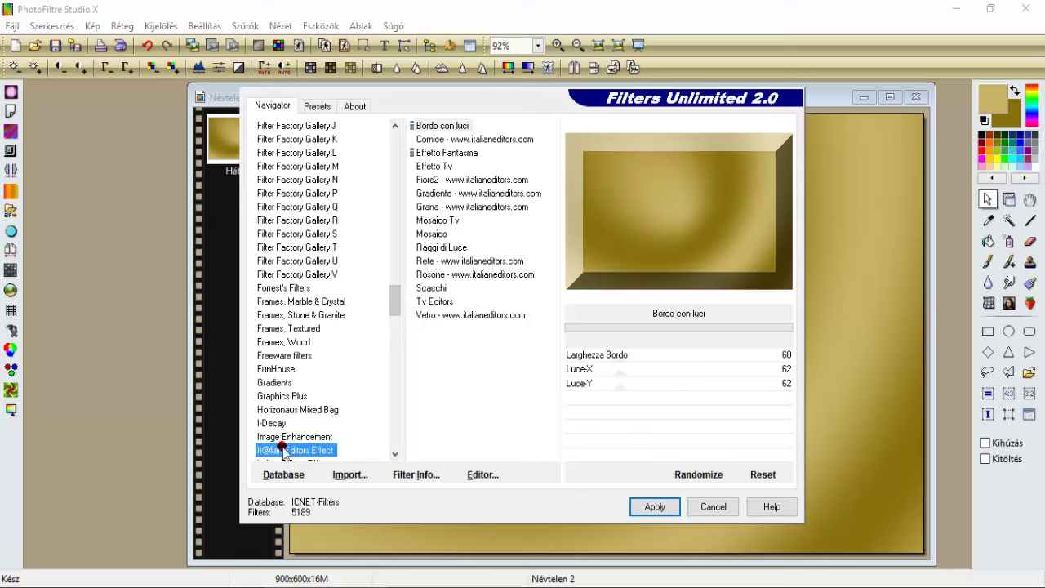
pyautogui.click(456, 126)
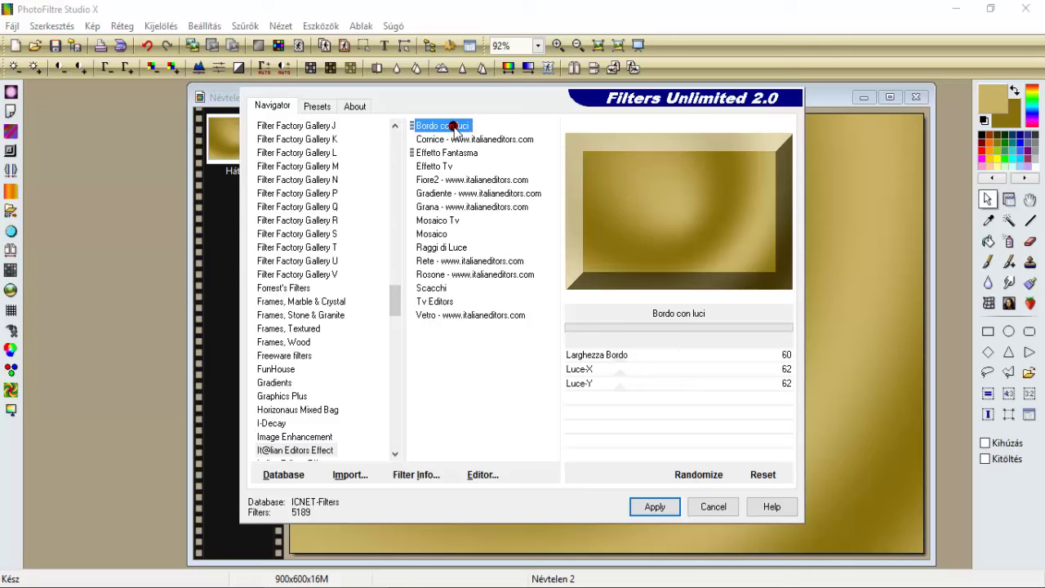
# Load the saved Bordo con luci preset with Larghezza Bordo 150, Luce-X 180 and Luce-Y 50, and apply it.
pyautogui.click(315, 106)
pyautogui.click(297, 154)
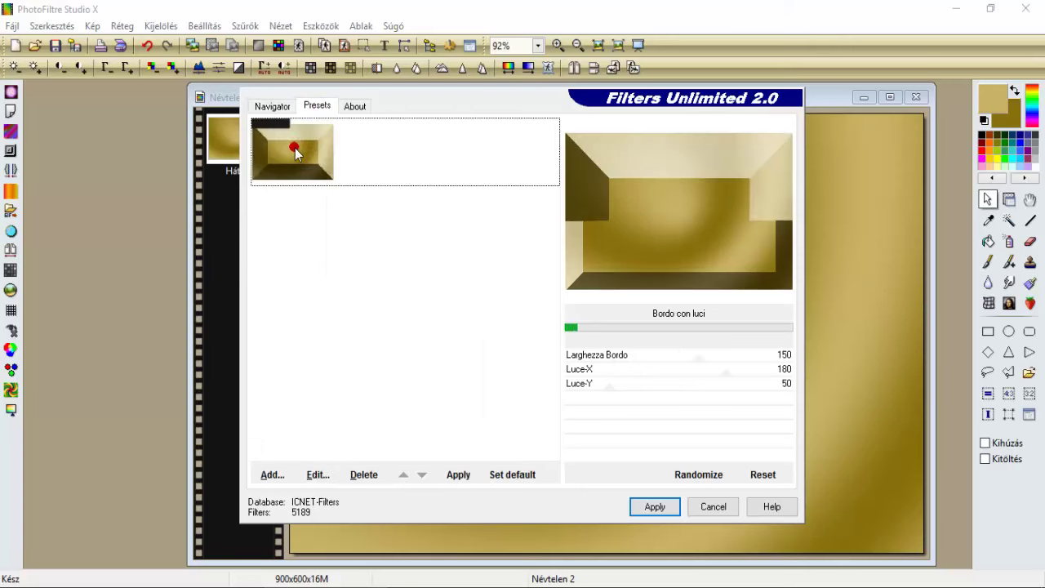
pyautogui.click(271, 106)
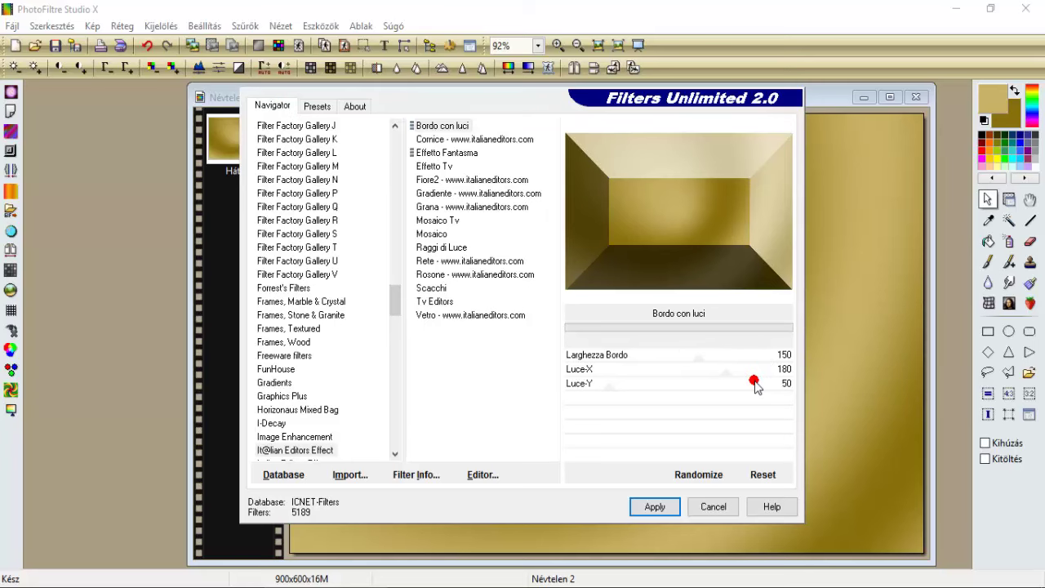
pyautogui.click(657, 506)
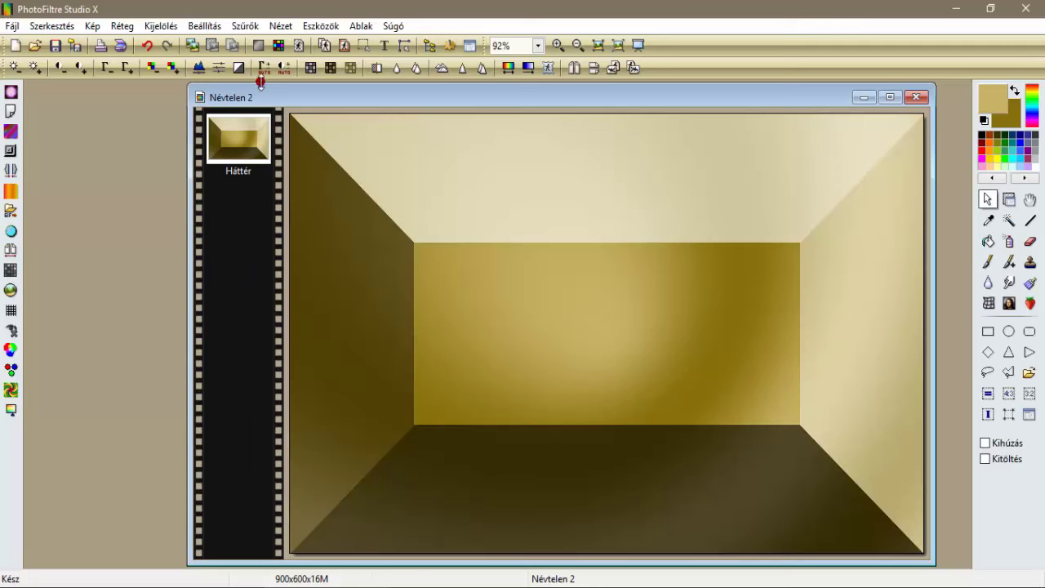
# Sharpen the image with Mikro kontraszt at 100% intensity and a 12 pixel radius.
pyautogui.click(237, 28)
pyautogui.moveTo(292, 76)
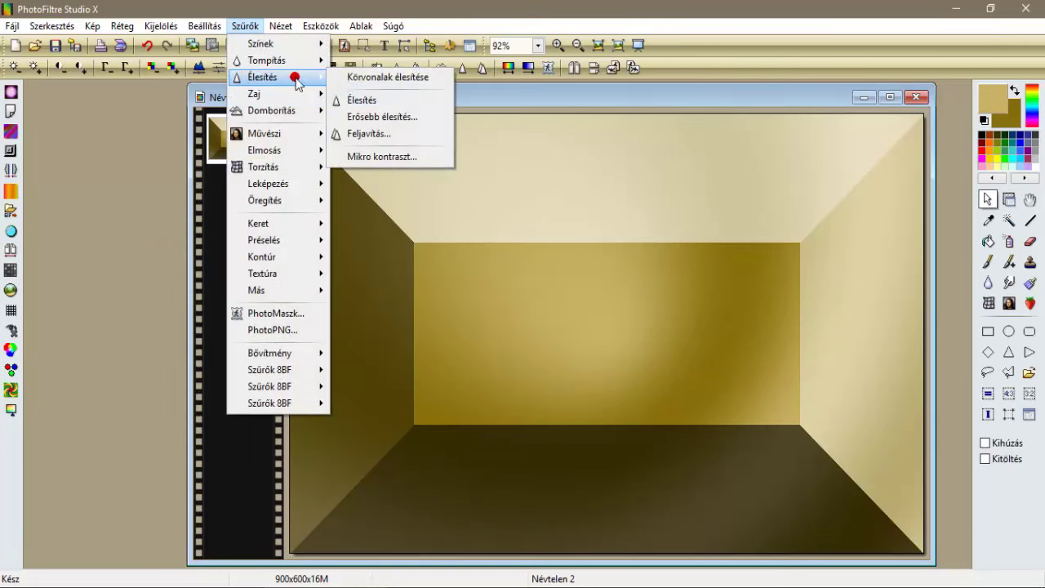
pyautogui.click(361, 156)
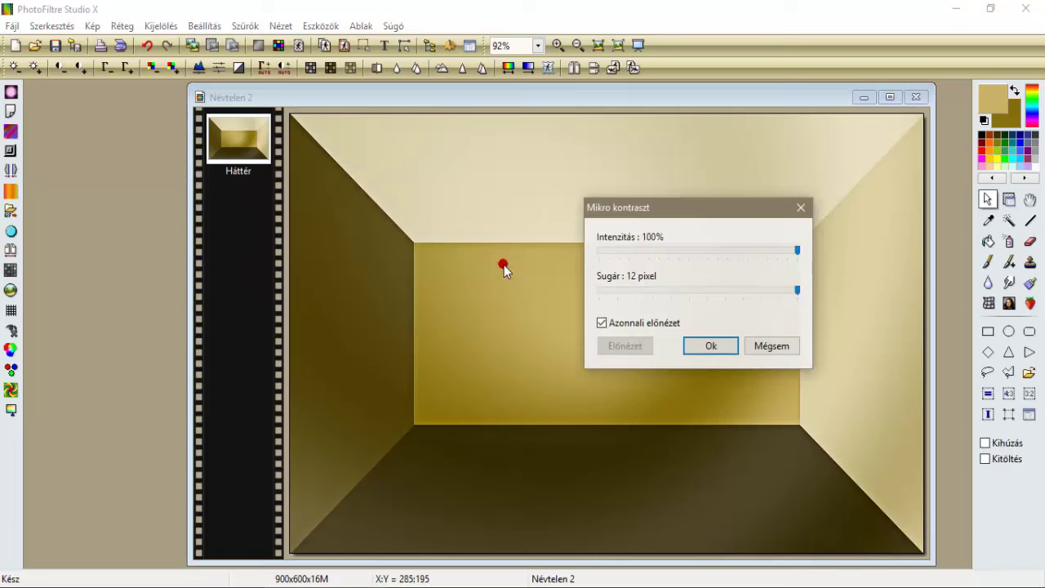
pyautogui.click(694, 348)
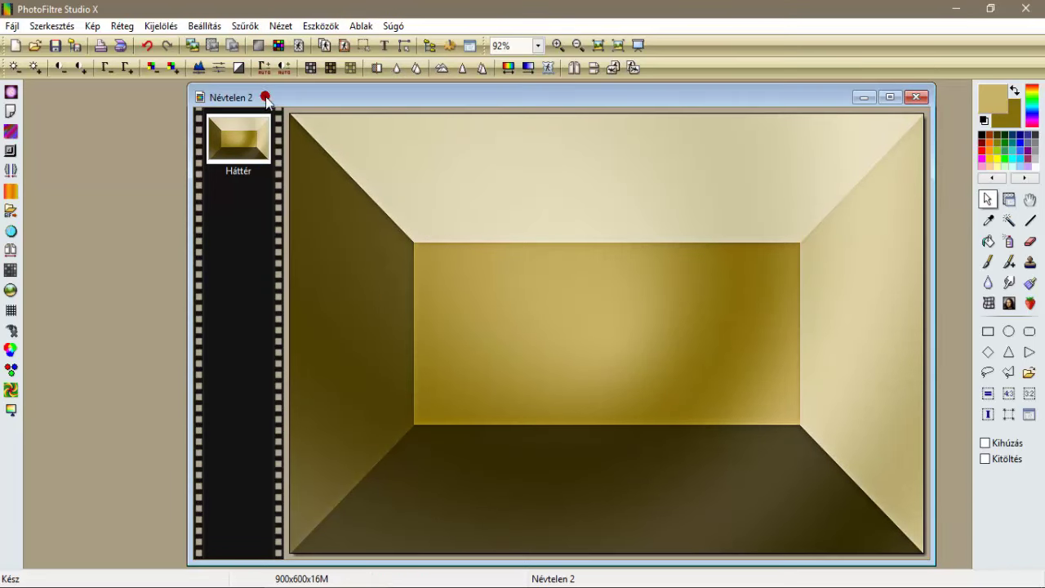
# Run the Simple plugin's Quick Tile filter on the background and apply it.
pyautogui.click(245, 26)
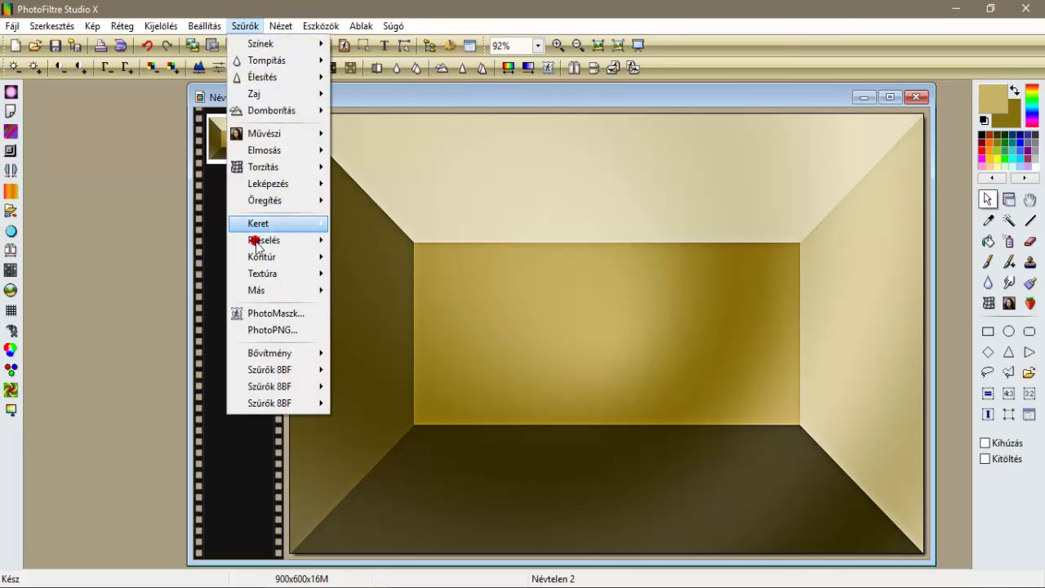
pyautogui.moveTo(267, 412)
pyautogui.moveTo(267, 388)
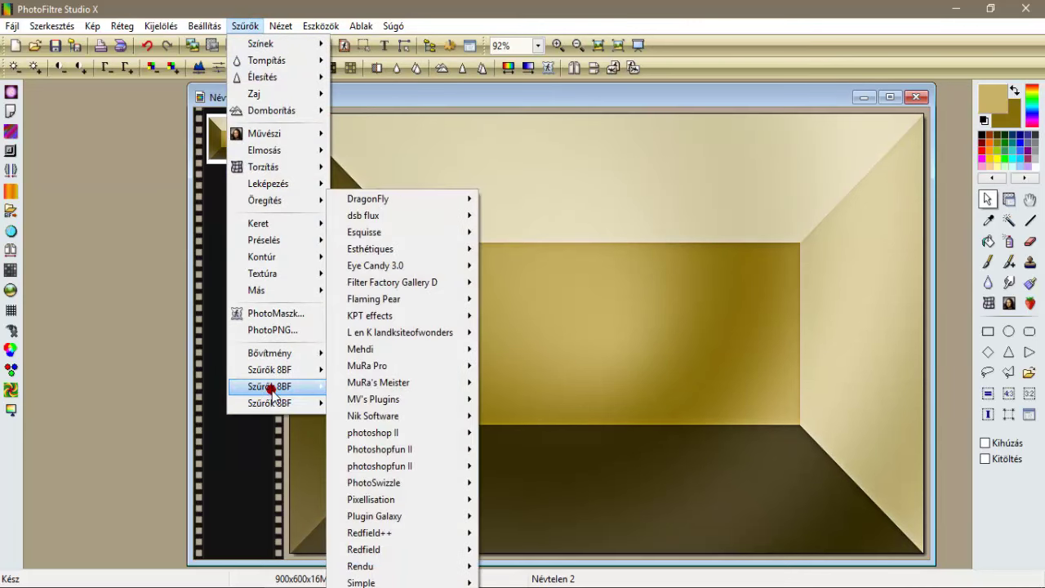
pyautogui.moveTo(433, 581)
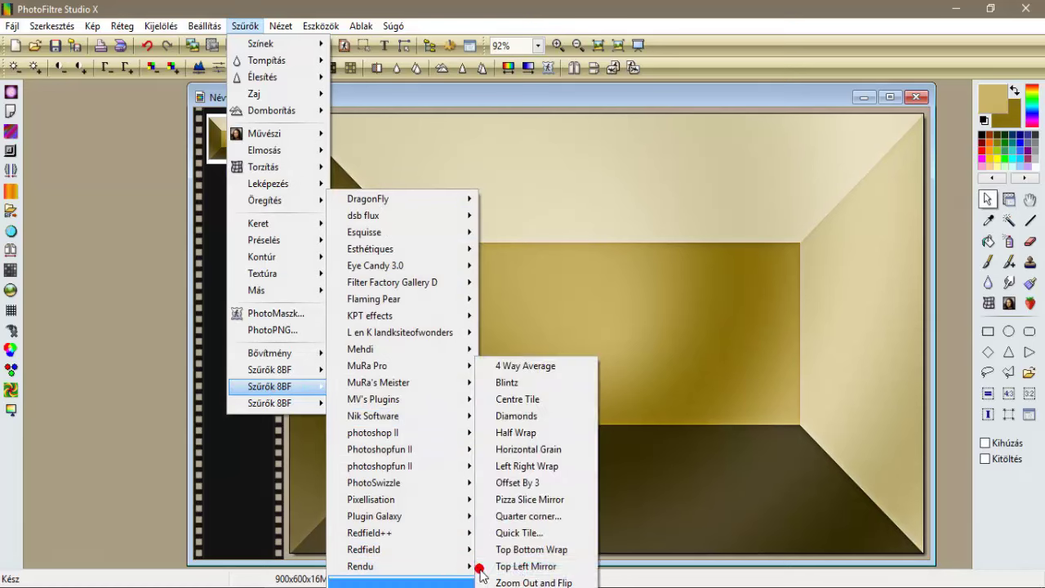
pyautogui.click(529, 534)
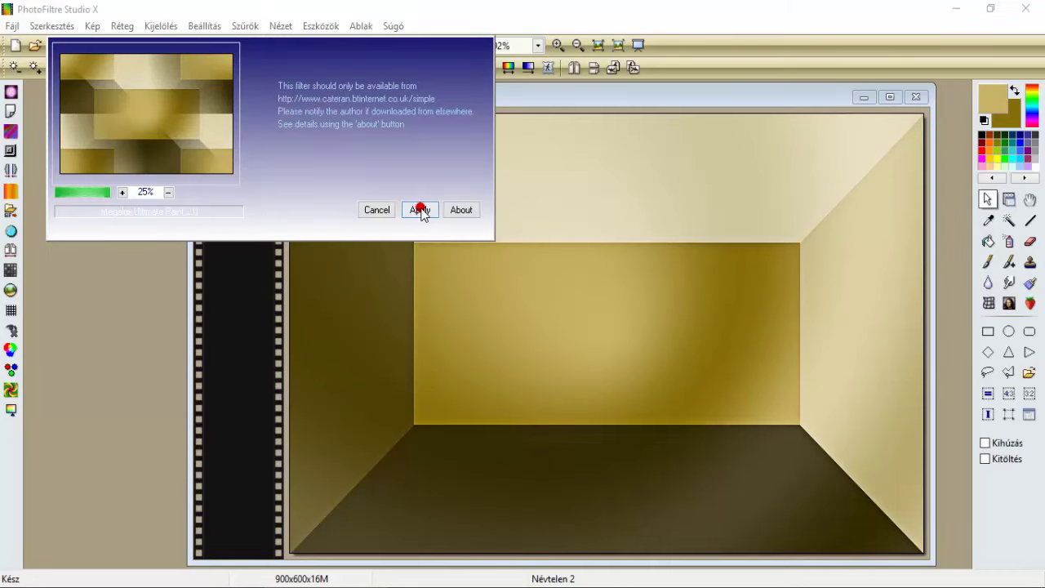
pyautogui.click(418, 209)
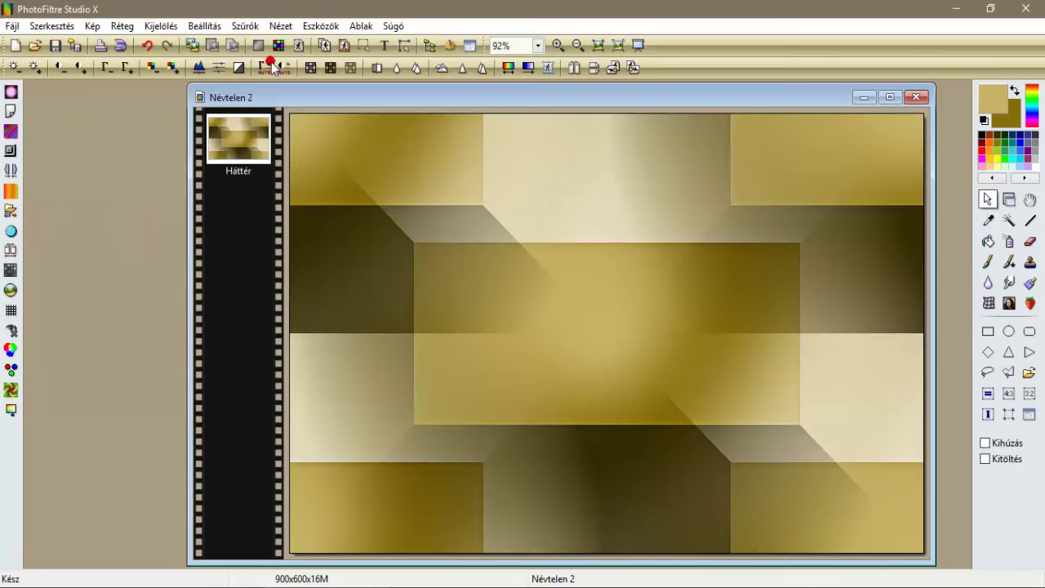
# Sharpen the tiled background with Mikro kontraszt at 100% intensity and a 12 pixel radius.
pyautogui.click(244, 25)
pyautogui.moveTo(251, 79)
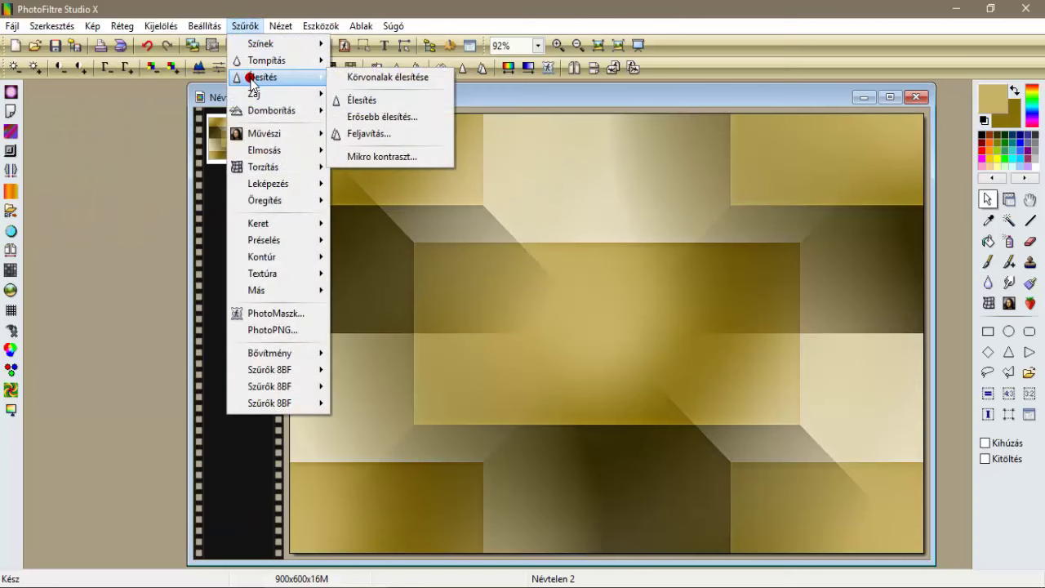
pyautogui.click(376, 156)
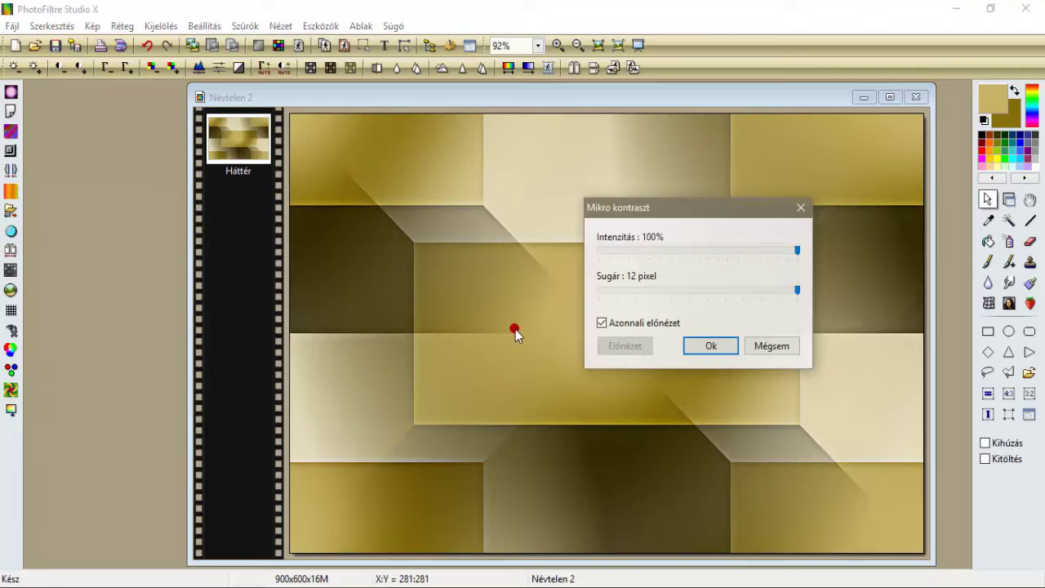
pyautogui.click(685, 348)
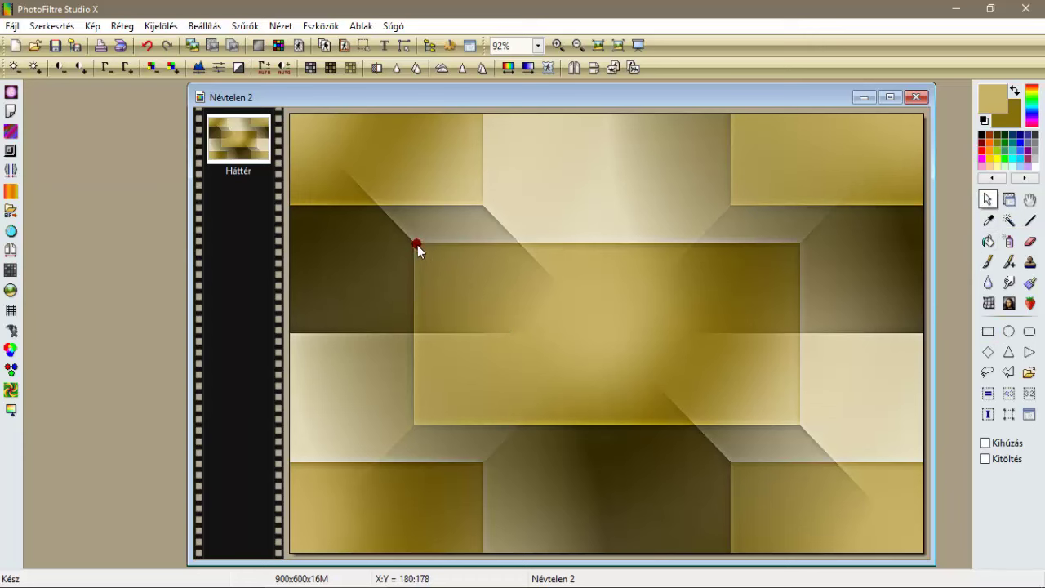
# Select the central 550 × 250 pixel rectangle, copy it to a new layer, and duplicate that layer.
pyautogui.moveTo(413, 243); pyautogui.dragTo(800, 425)
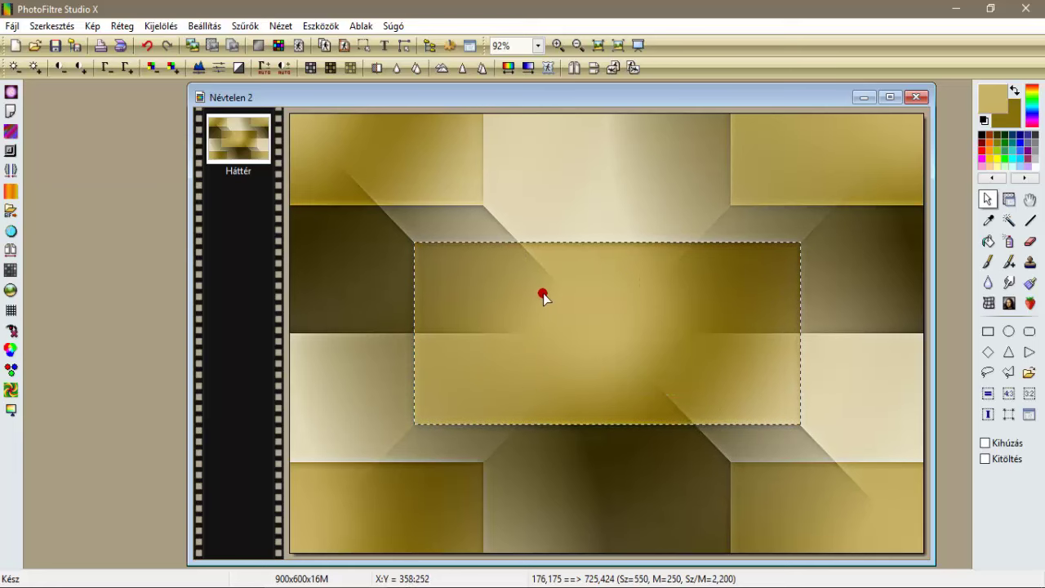
pyautogui.rightClick(547, 266)
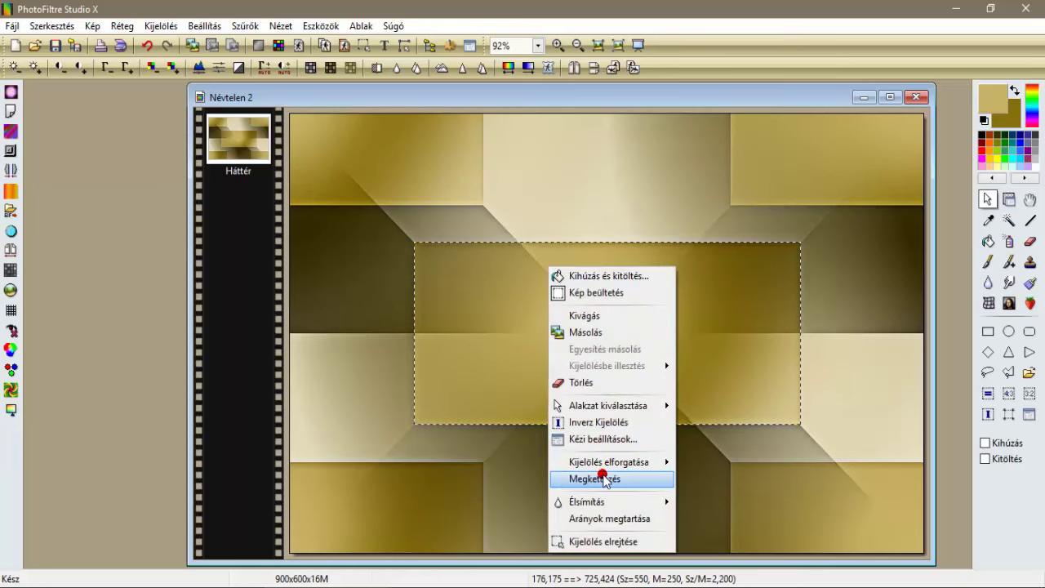
pyautogui.click(602, 478)
pyautogui.rightClick(549, 304)
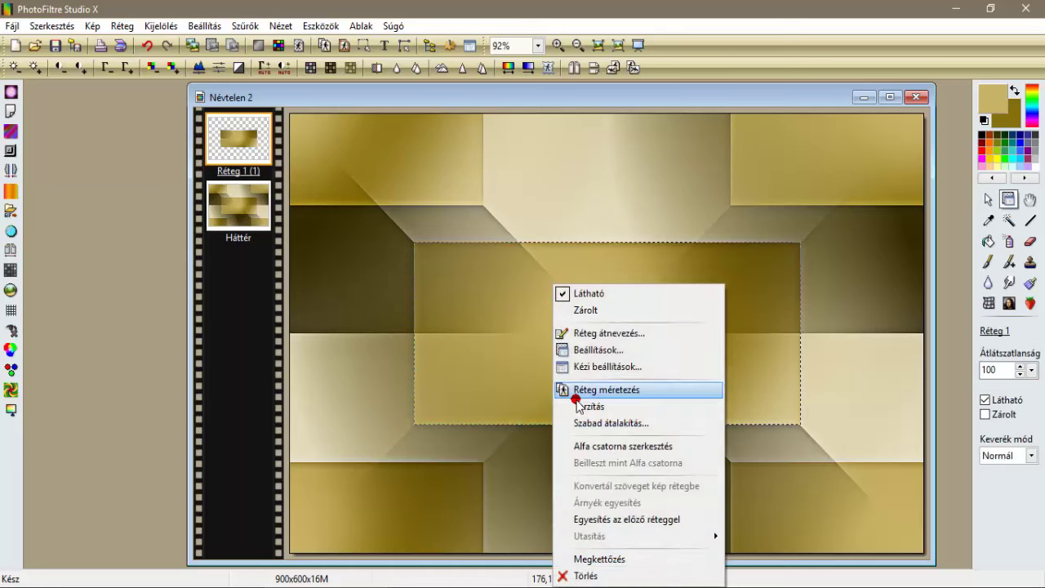
pyautogui.click(594, 559)
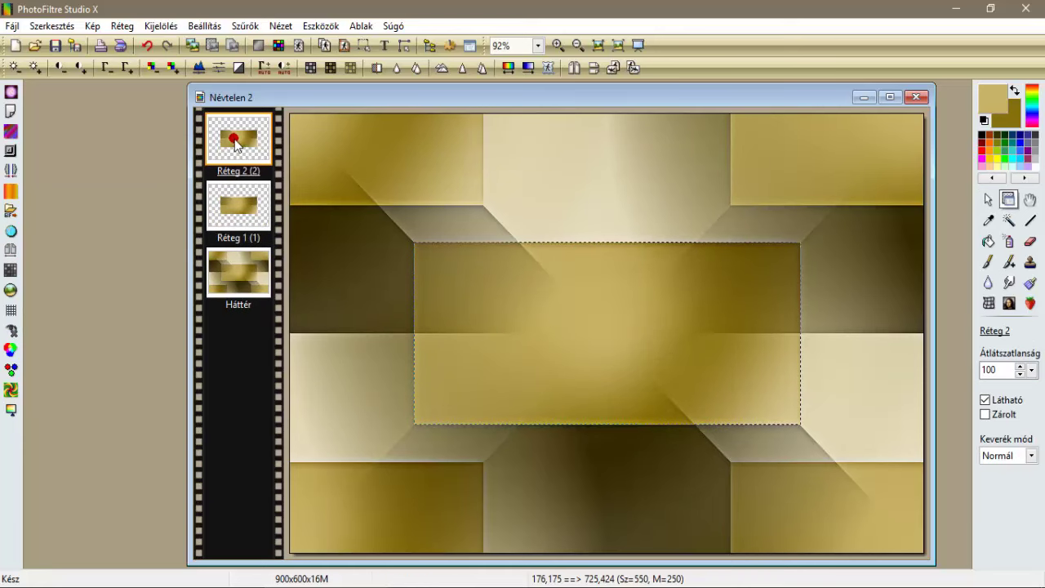
# Select Réteg 2's shape, contract the selection to 500 × 200 pixels, and delete the area inside it to leave a frame.
pyautogui.click(160, 27)
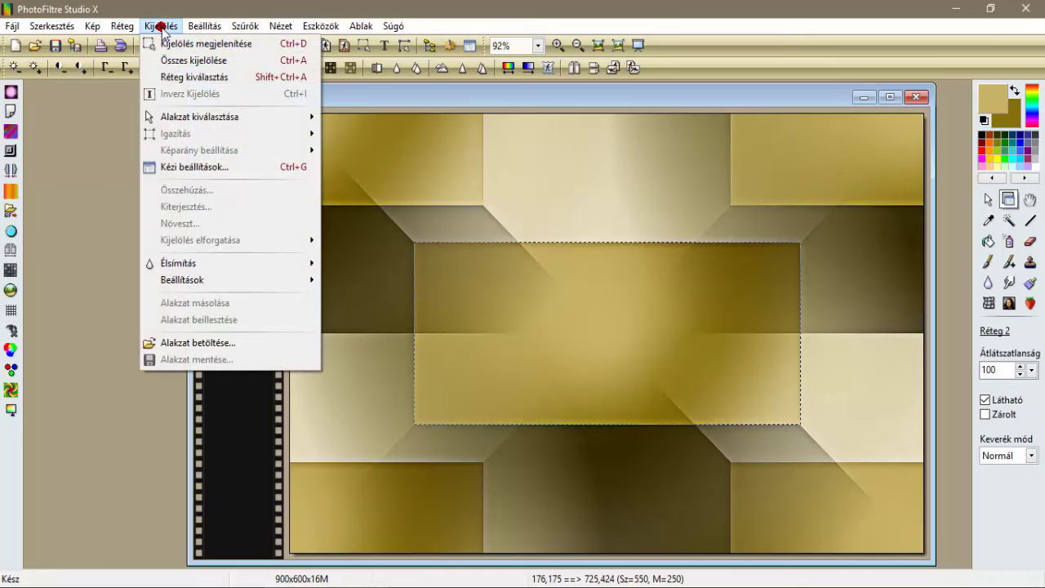
pyautogui.click(171, 73)
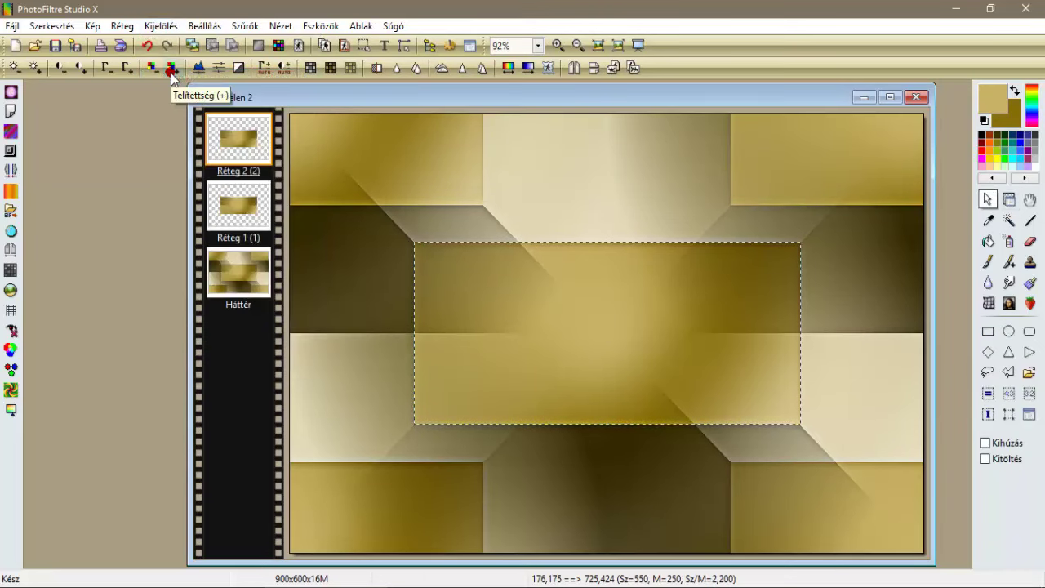
pyautogui.click(167, 27)
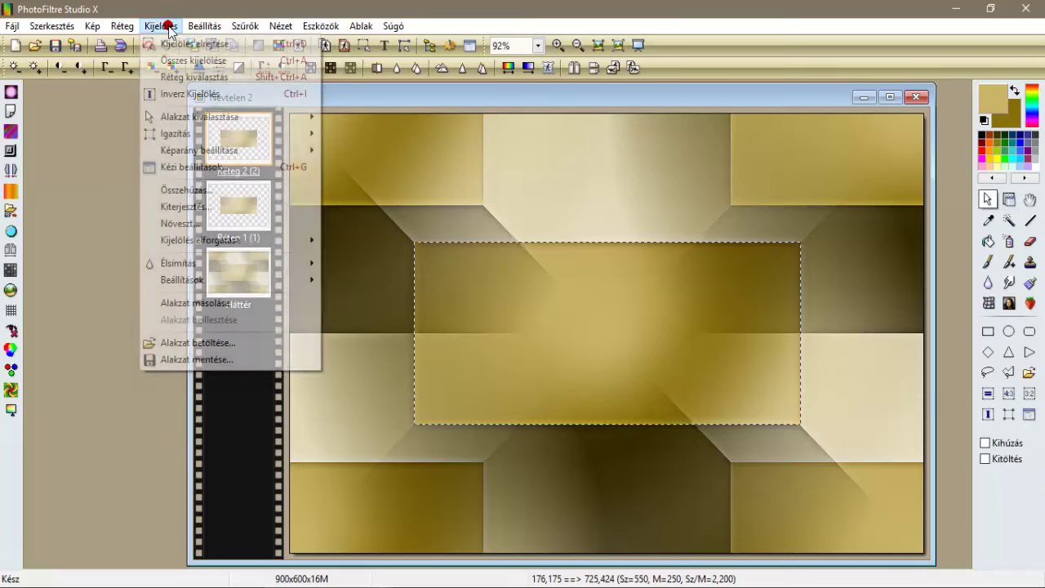
pyautogui.click(189, 193)
pyautogui.click(521, 274)
pyautogui.click(522, 344)
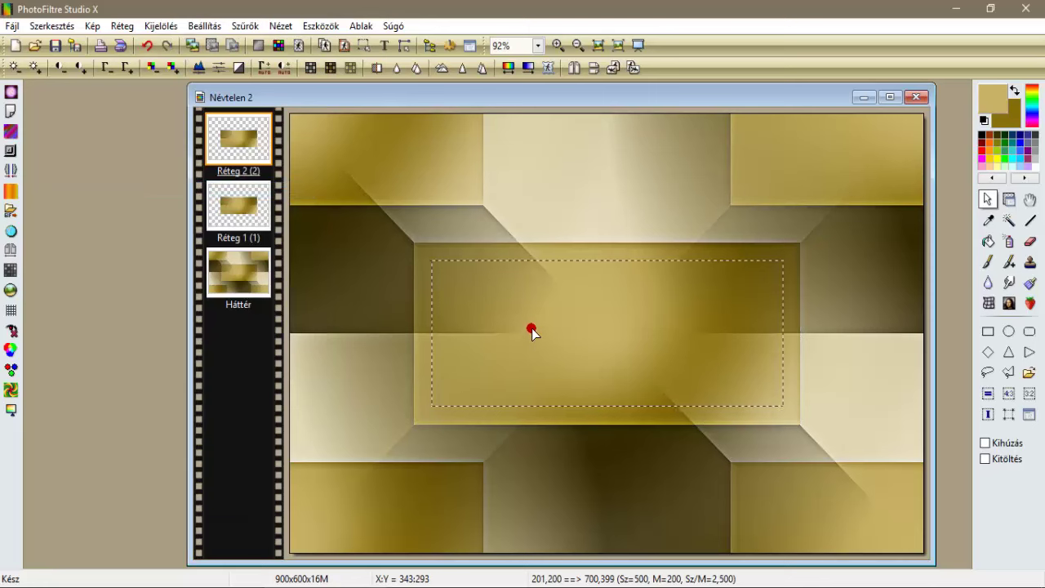
pyautogui.press('Delete')
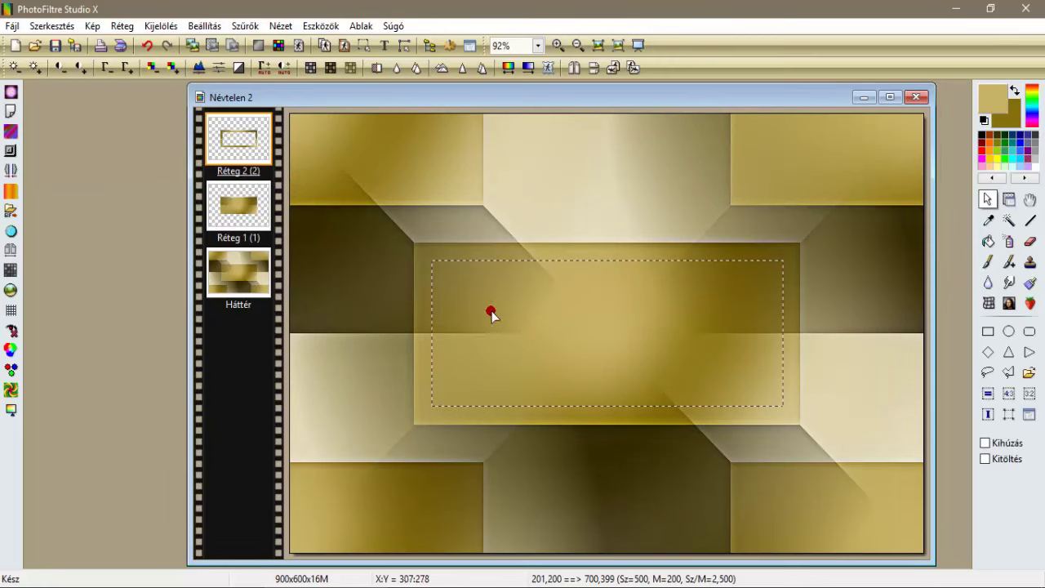
# Select the frame on Réteg 2 and apply Kontúr 3D with width 5, opacity 80, position Bal-felső and Tompítás enabled.
pyautogui.click(153, 27)
pyautogui.click(173, 72)
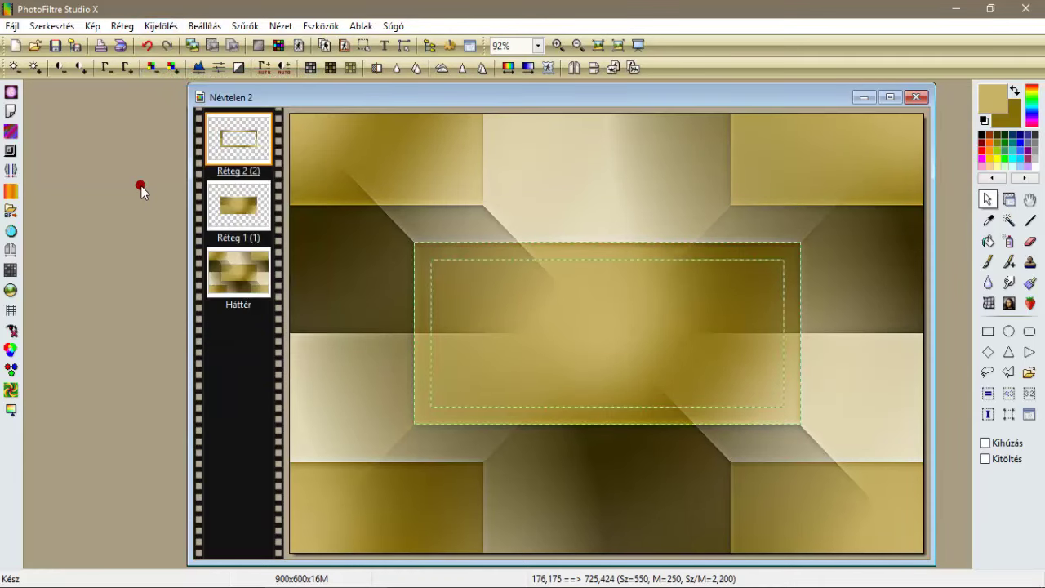
pyautogui.click(245, 27)
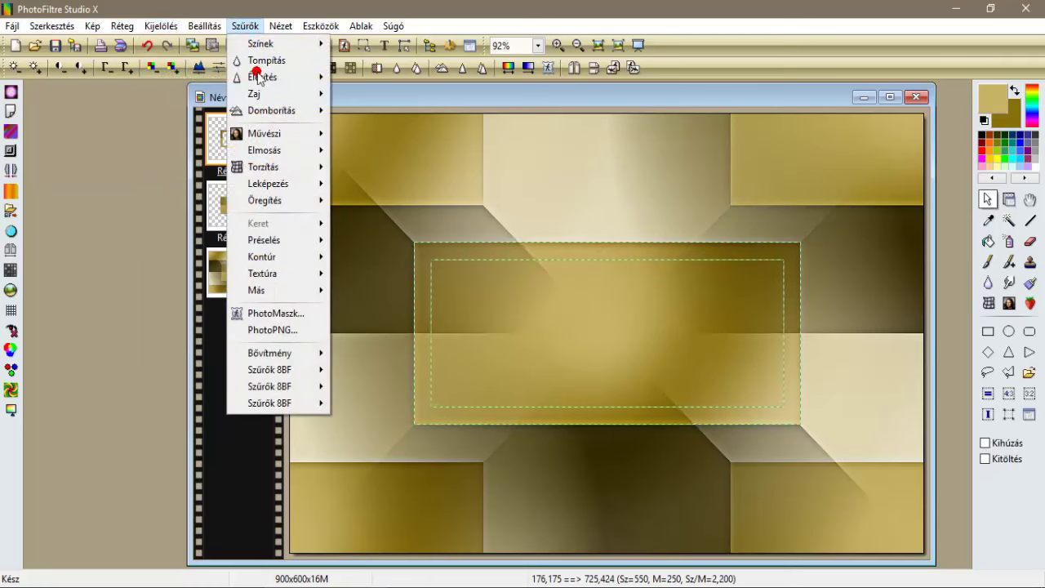
pyautogui.moveTo(266, 184)
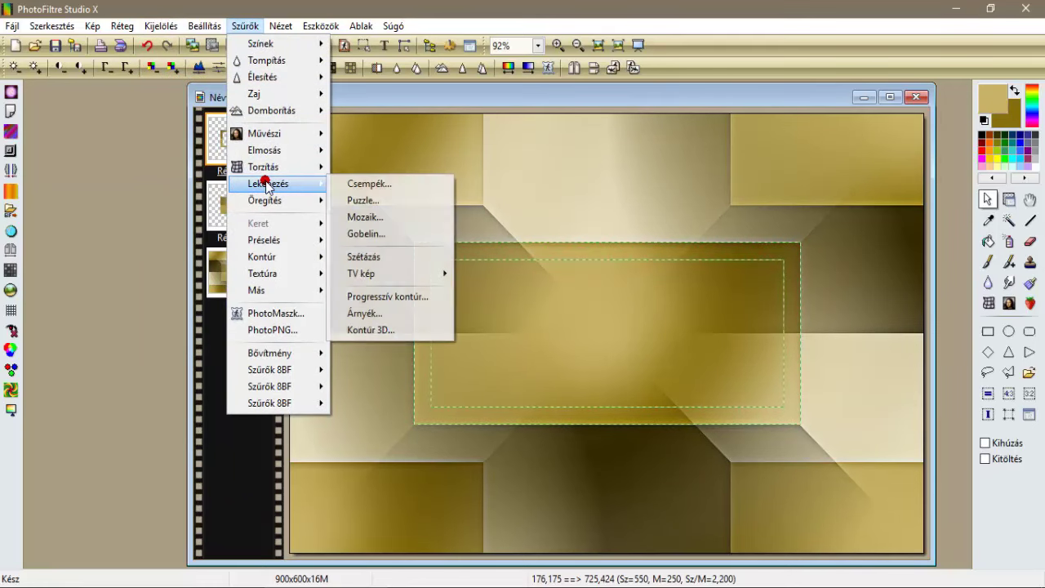
pyautogui.click(382, 329)
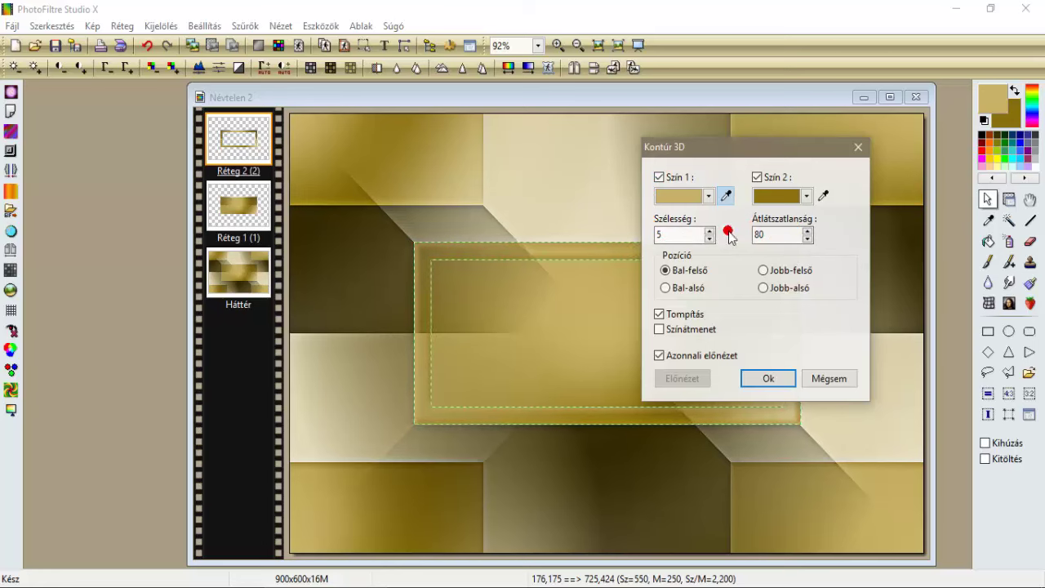
pyautogui.click(766, 377)
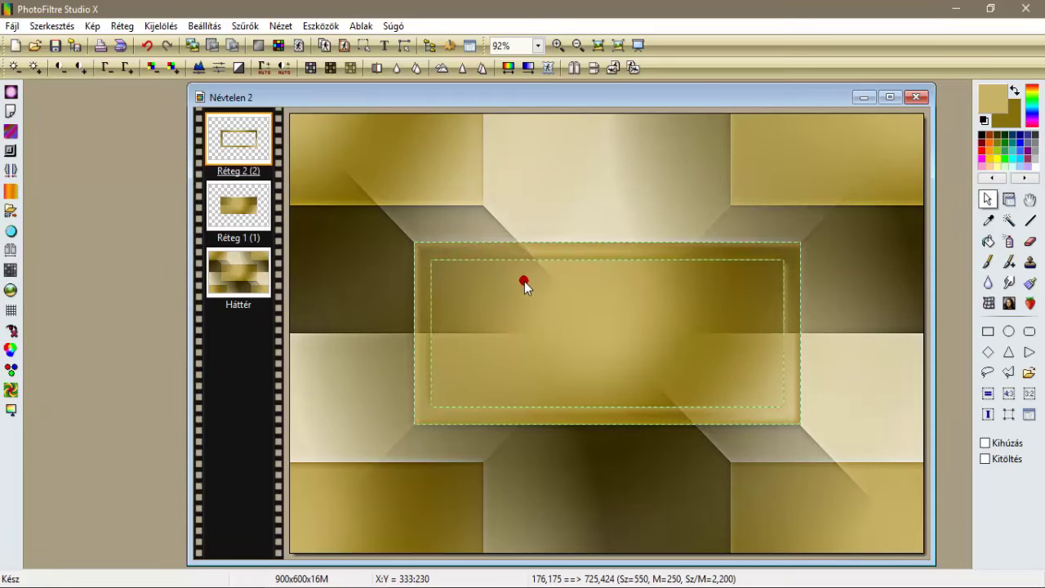
# Sharpen the selected frame on Réteg 2 with Mikro kontraszt.
pyautogui.click(245, 26)
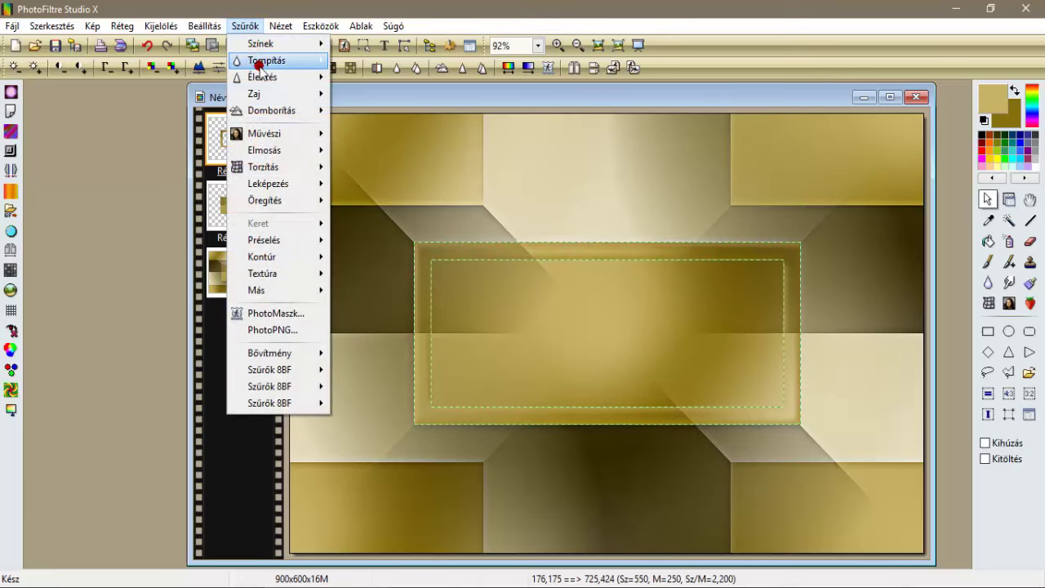
pyautogui.moveTo(253, 77)
pyautogui.click(345, 158)
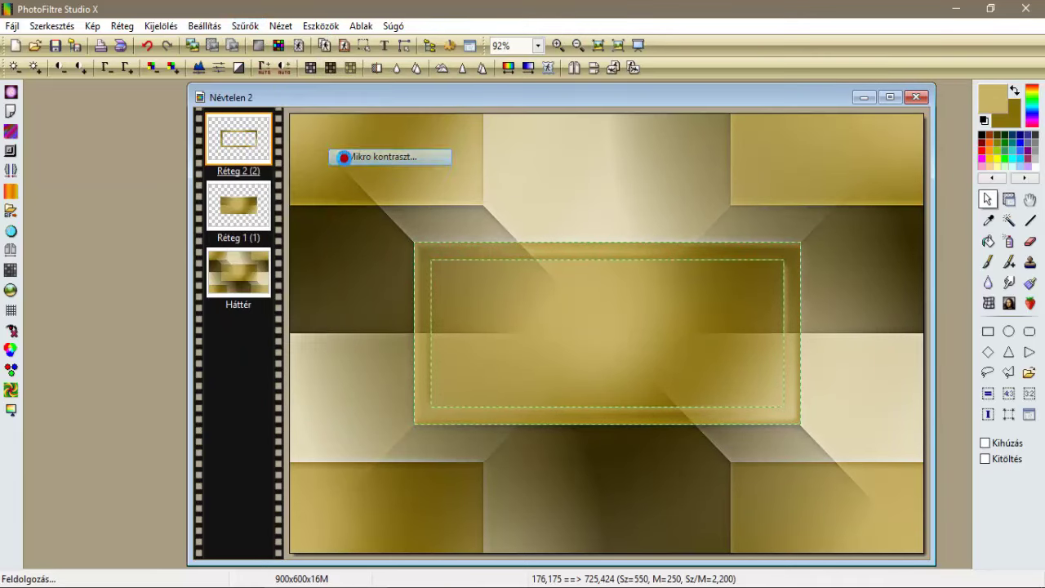
pyautogui.click(710, 346)
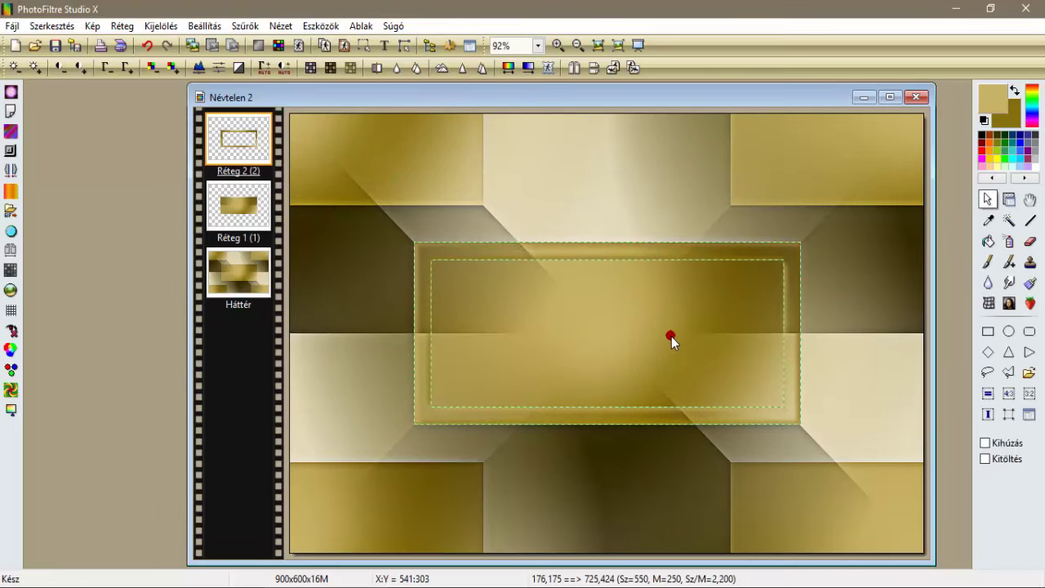
# Start the AP 01 [Innovations] Lines - SilverLining filter on the frame and choose the Dotty Lines option.
pyautogui.click(257, 47)
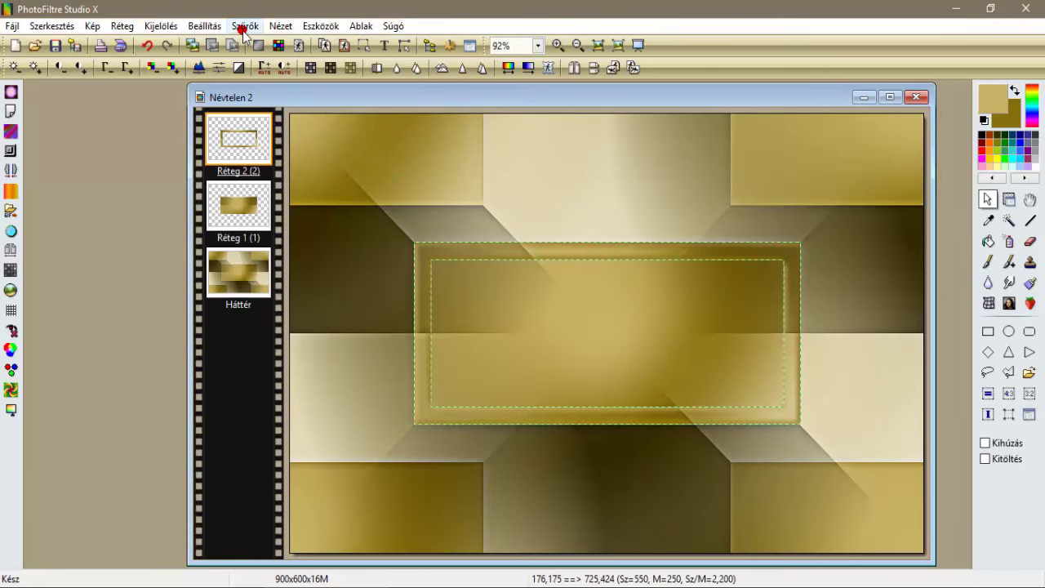
pyautogui.click(245, 25)
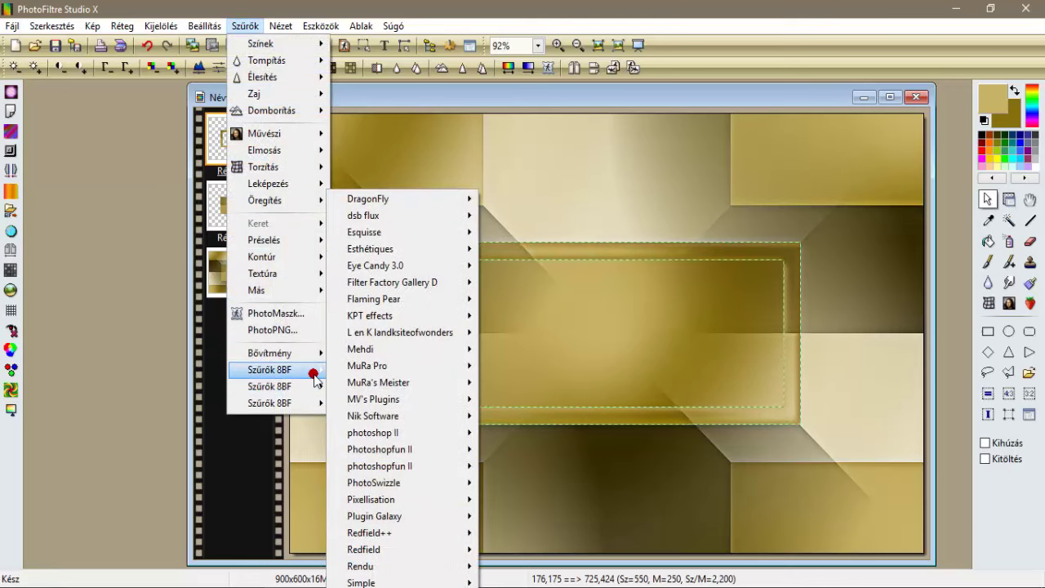
pyautogui.moveTo(310, 369)
pyautogui.moveTo(439, 317)
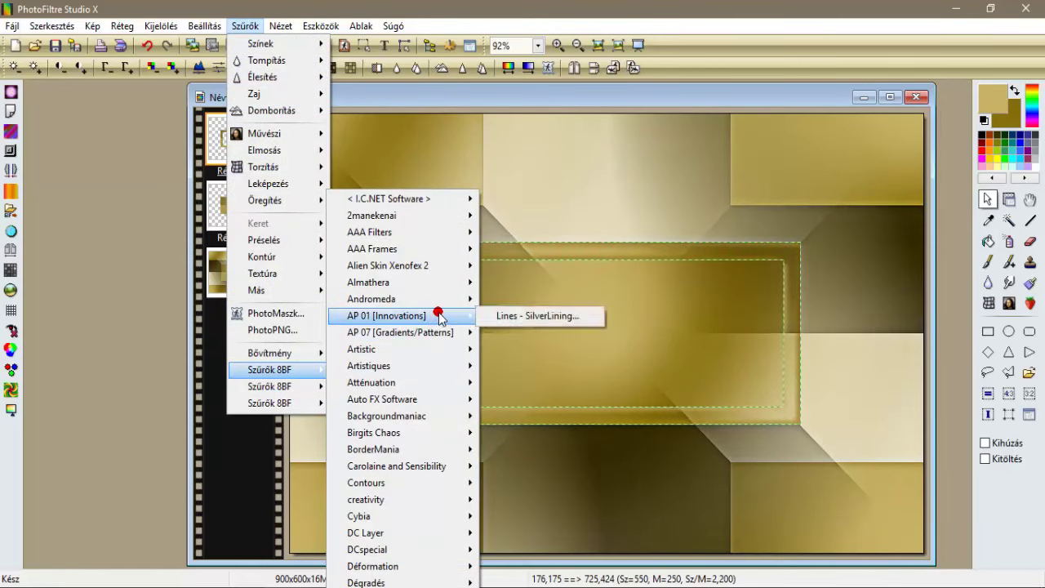
pyautogui.click(507, 313)
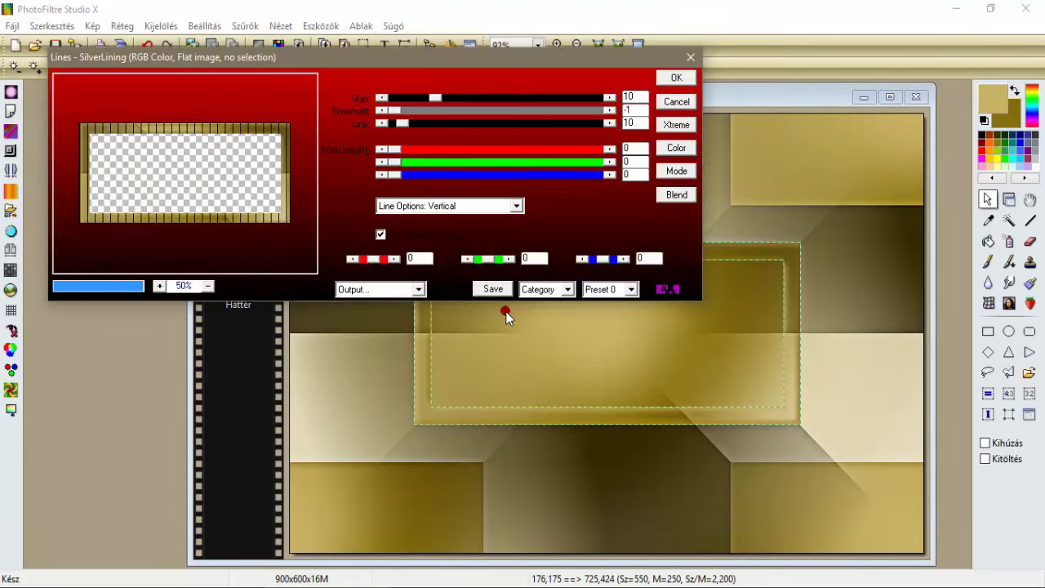
pyautogui.moveTo(373, 63); pyautogui.dragTo(485, 123)
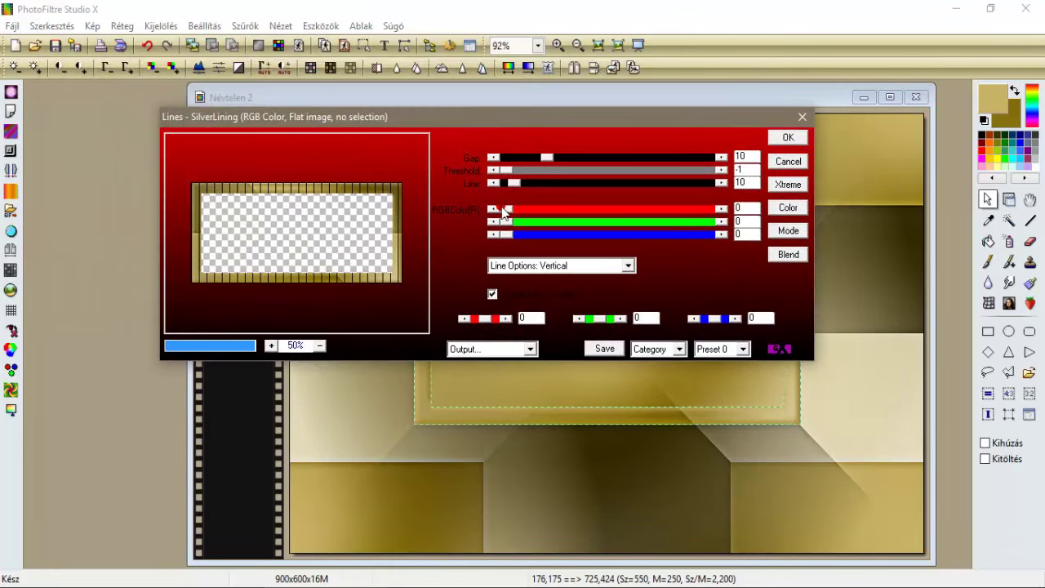
pyautogui.click(628, 265)
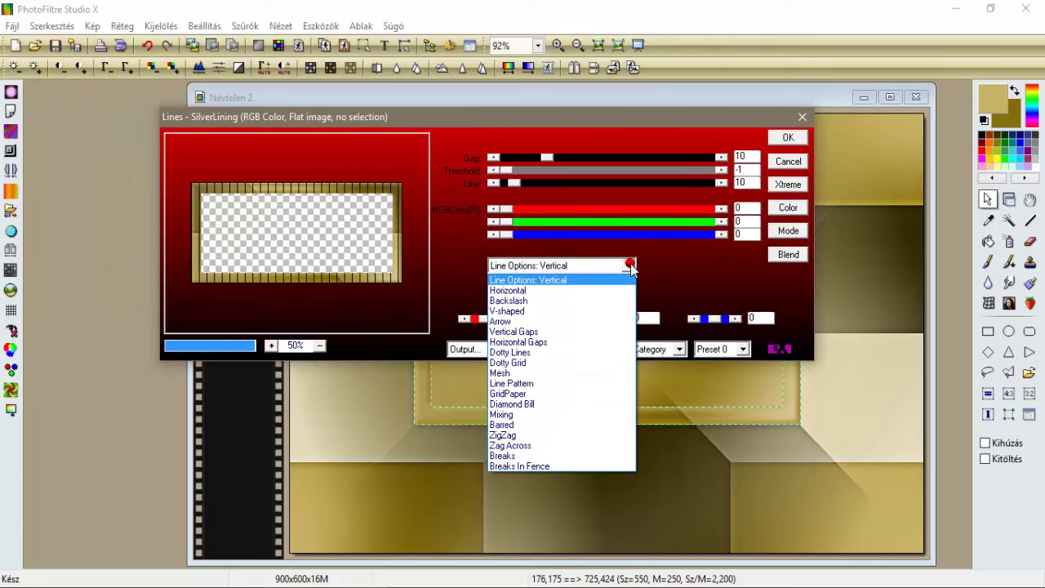
pyautogui.click(572, 353)
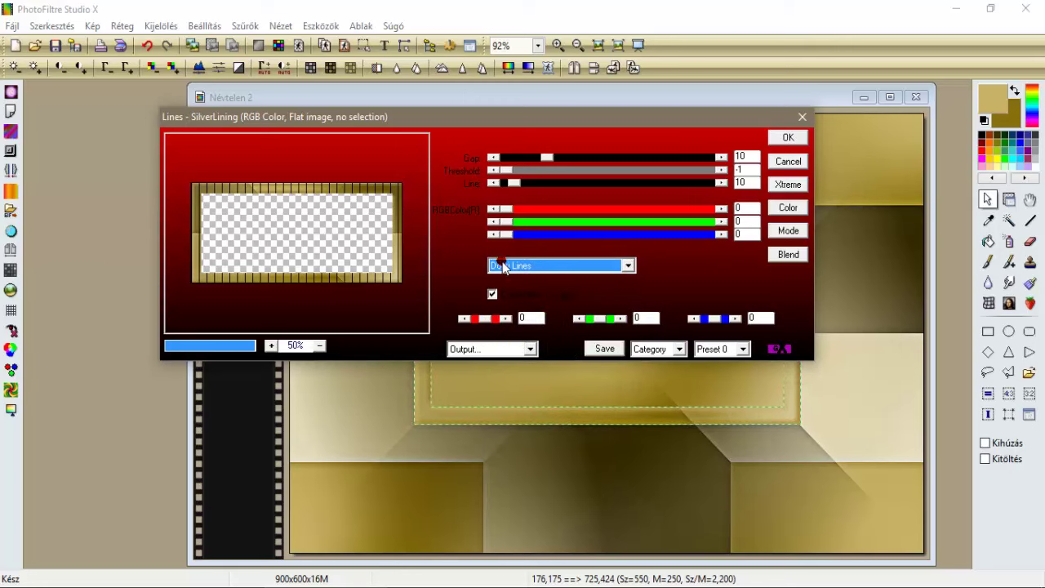
# Set the dotty lines' gap to 31, red and green to 255 and blue to its maximum, and apply the filter.
pyautogui.moveTo(597, 157); pyautogui.dragTo(626, 157)
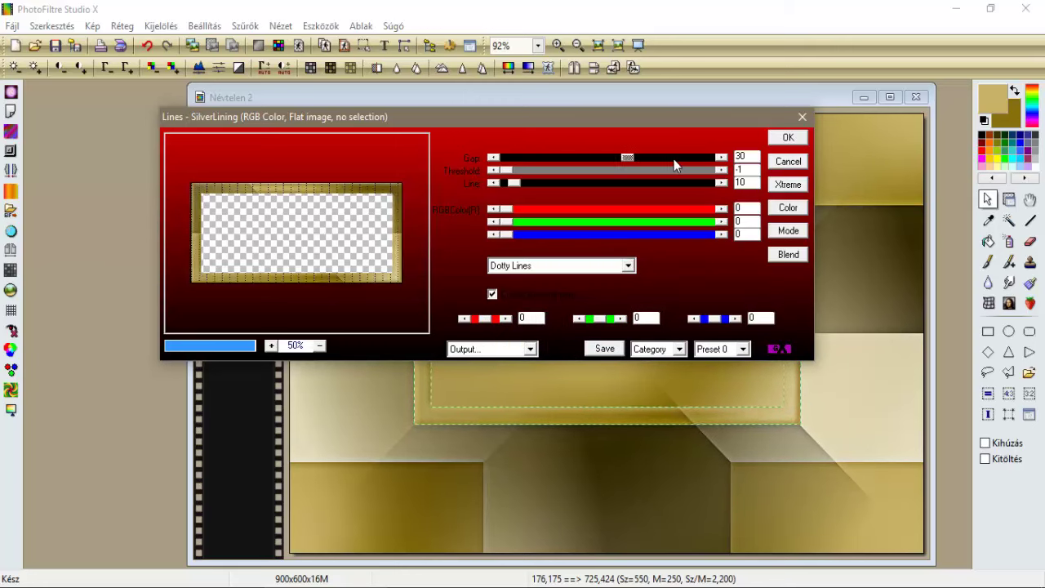
pyautogui.click(720, 157)
pyautogui.moveTo(508, 207); pyautogui.dragTo(700, 223)
pyautogui.moveTo(516, 229); pyautogui.dragTo(635, 223)
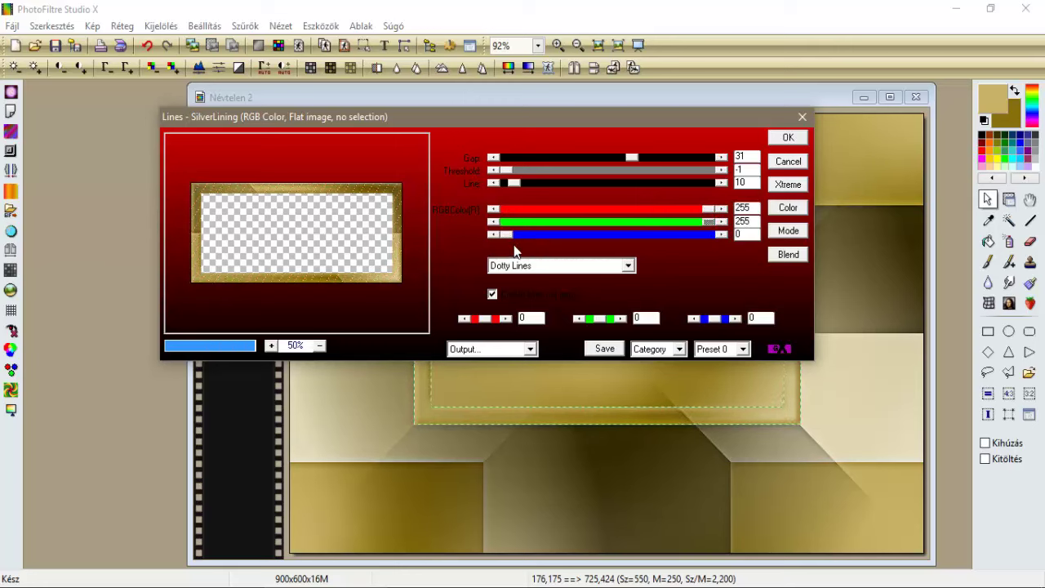
pyautogui.moveTo(501, 234); pyautogui.dragTo(726, 234)
pyautogui.click(790, 138)
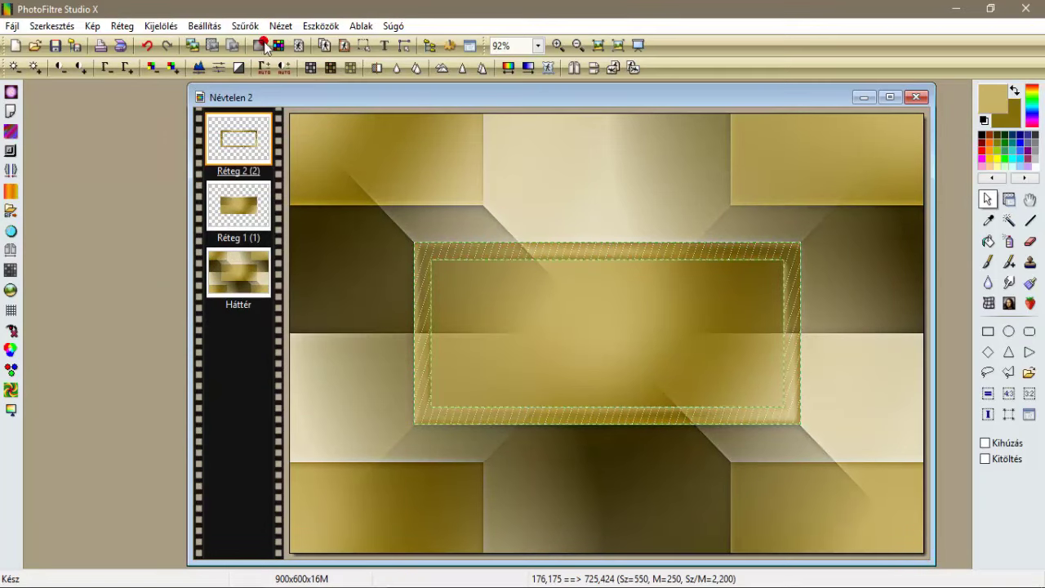
# Sharpen the dotted frame on Réteg 2 with the Mikro kontraszt filter.
pyautogui.click(244, 26)
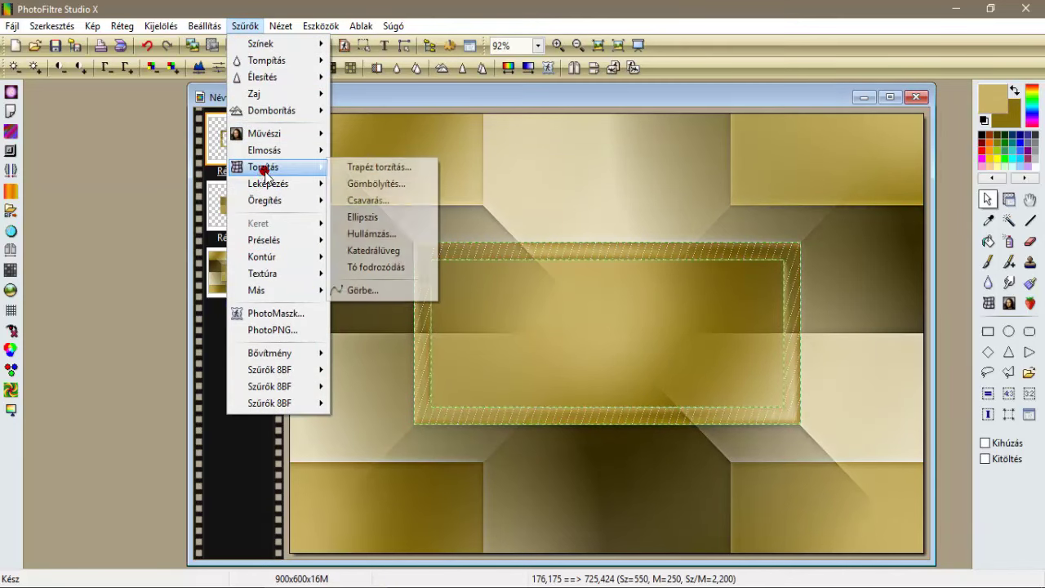
pyautogui.moveTo(261, 76)
pyautogui.click(360, 158)
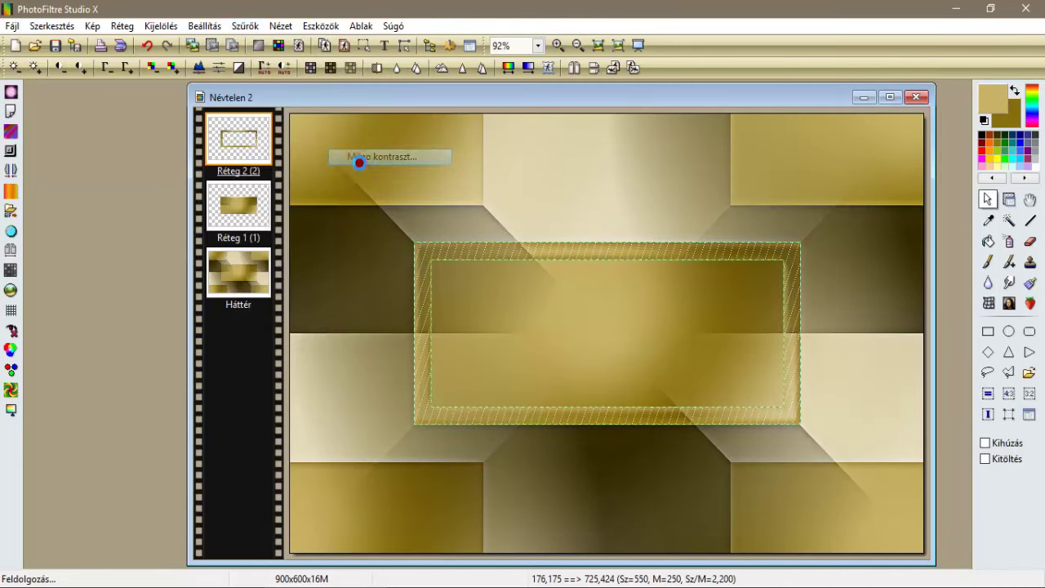
pyautogui.click(694, 346)
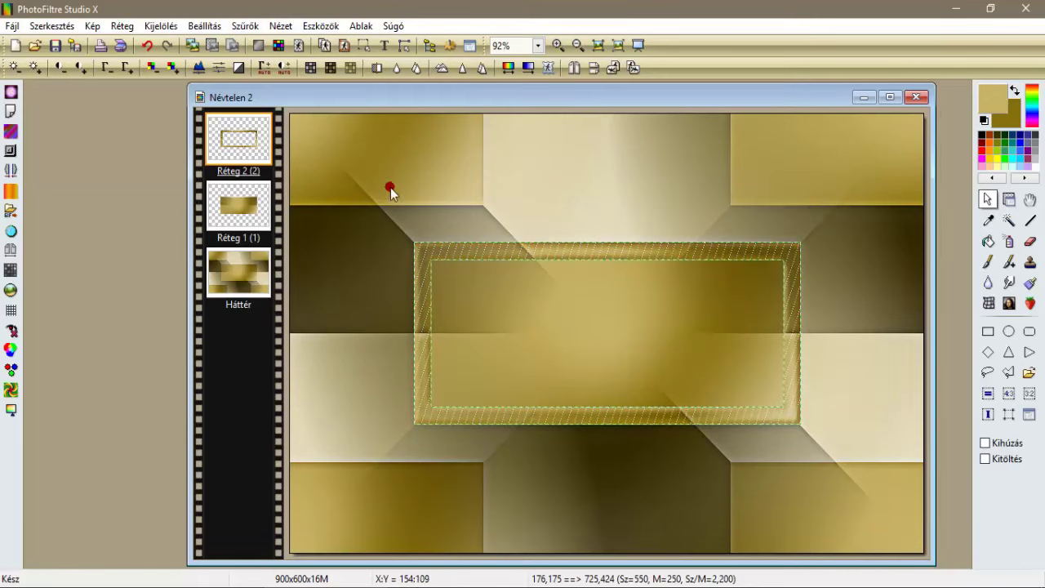
# Apply a black Progresszív kontúr to the frame with opacity 50%, width 5, Külső and Elmosás style, and hide the selection.
pyautogui.click(245, 26)
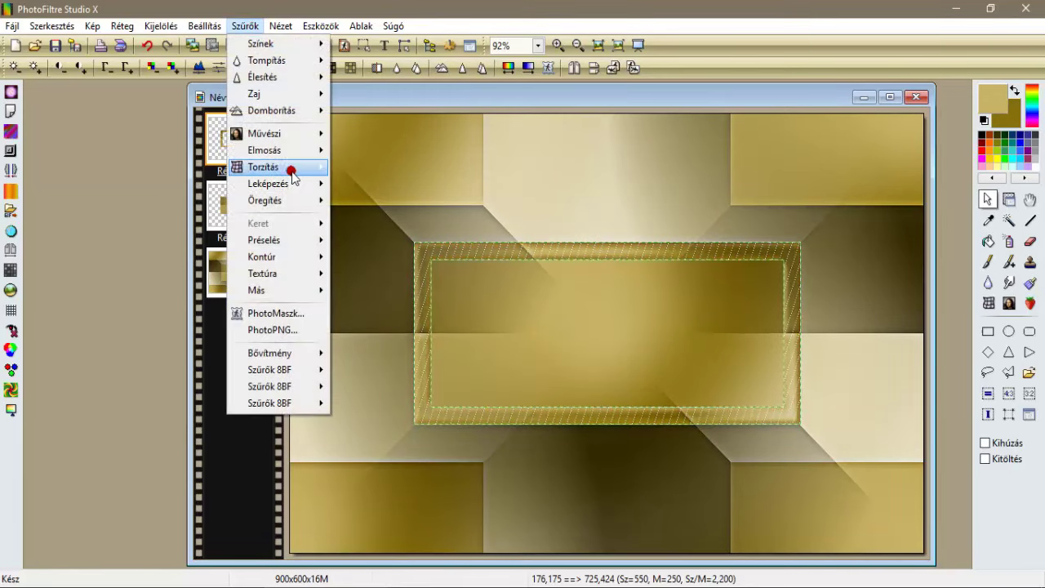
pyautogui.moveTo(287, 183)
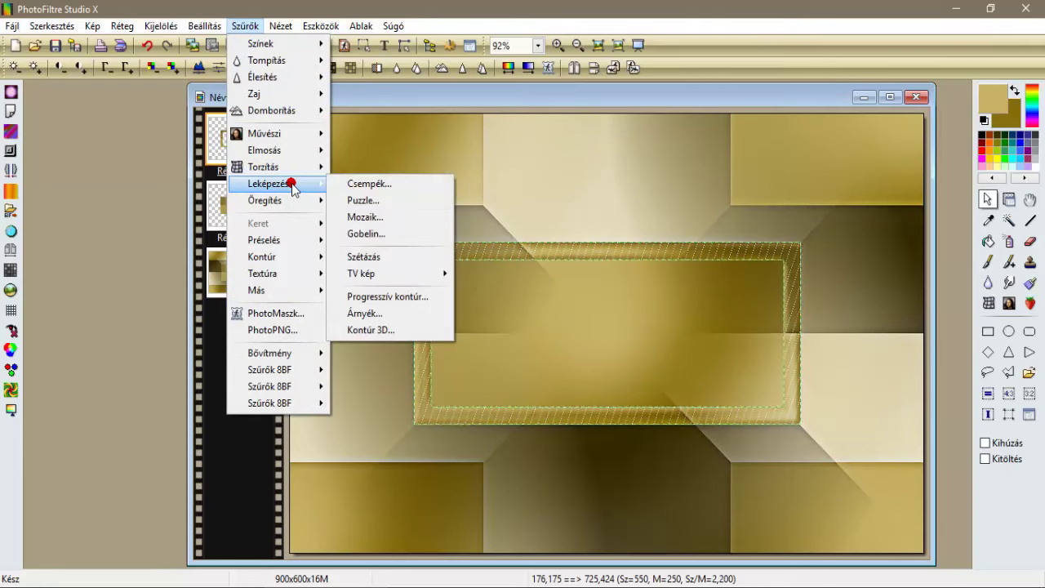
pyautogui.click(391, 303)
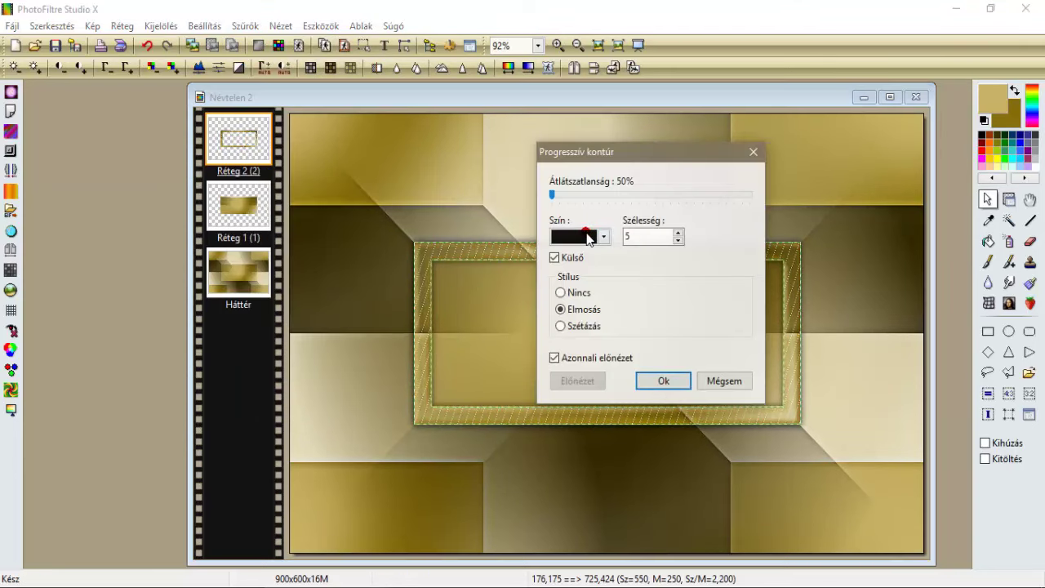
pyautogui.click(662, 381)
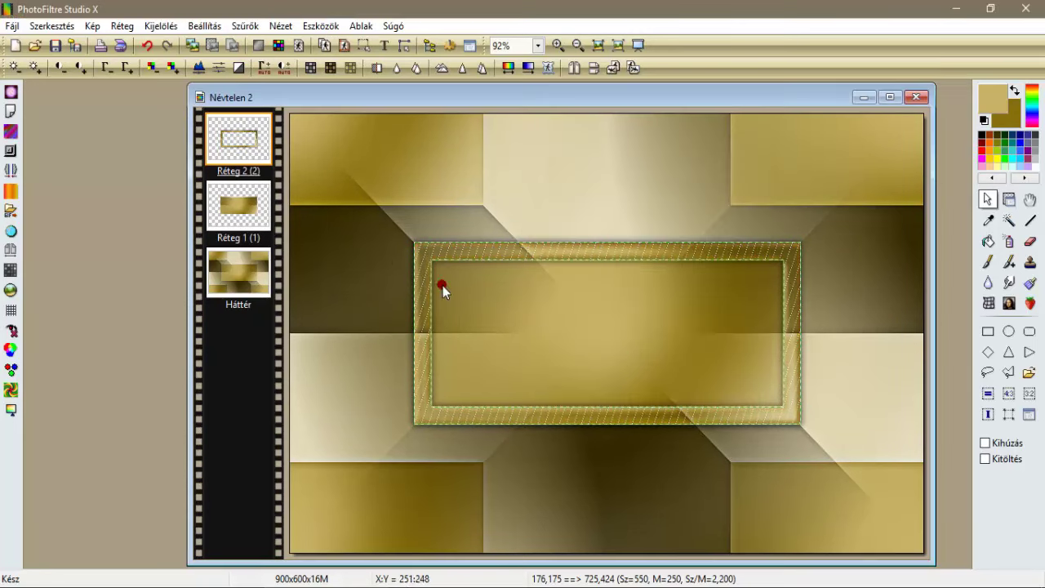
pyautogui.click(161, 27)
pyautogui.click(164, 42)
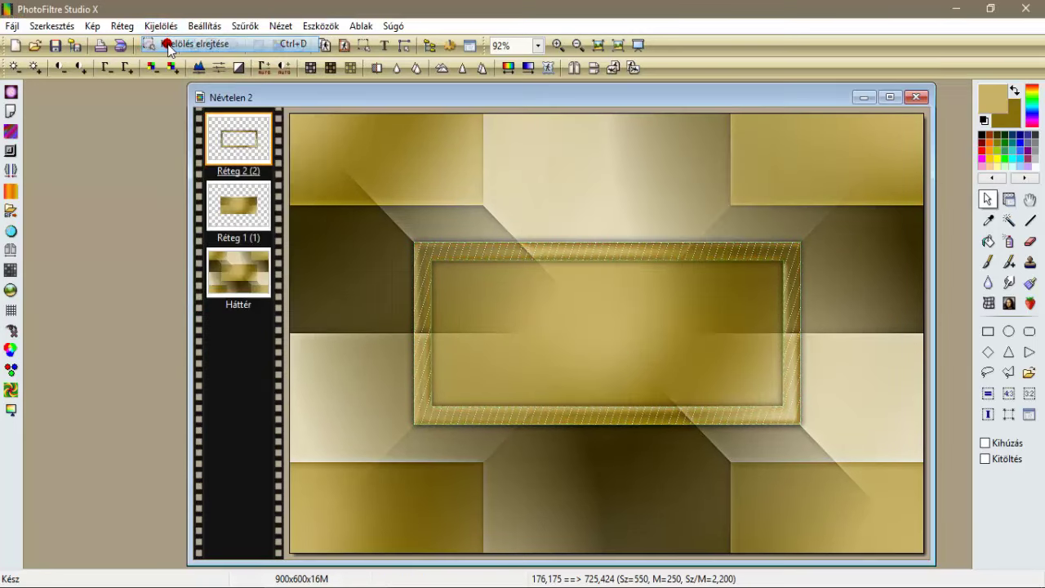
# Apply the Merített papír texture twice to the central gold panel on Réteg 1.
pyautogui.click(236, 212)
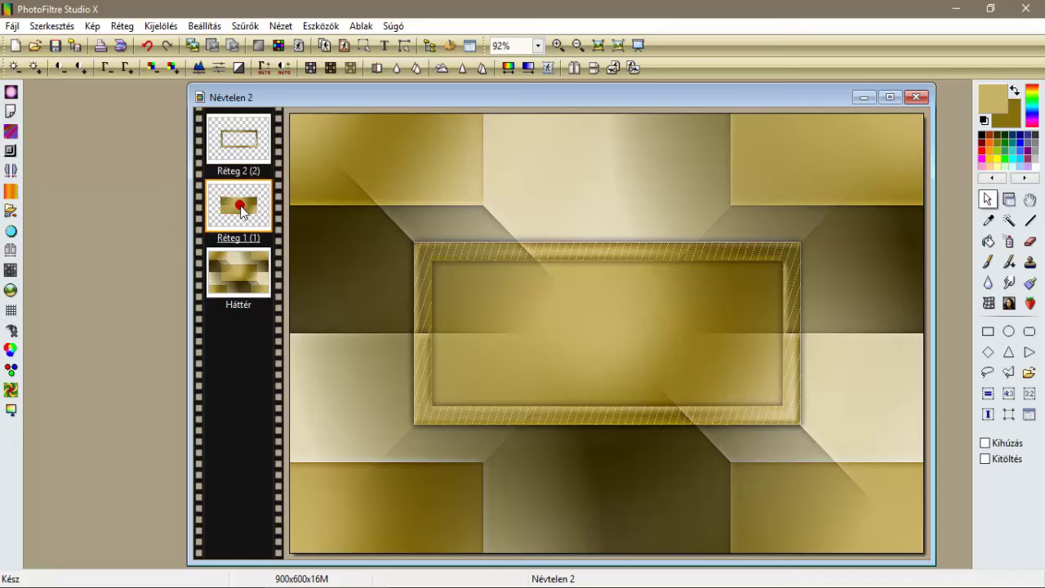
pyautogui.click(245, 27)
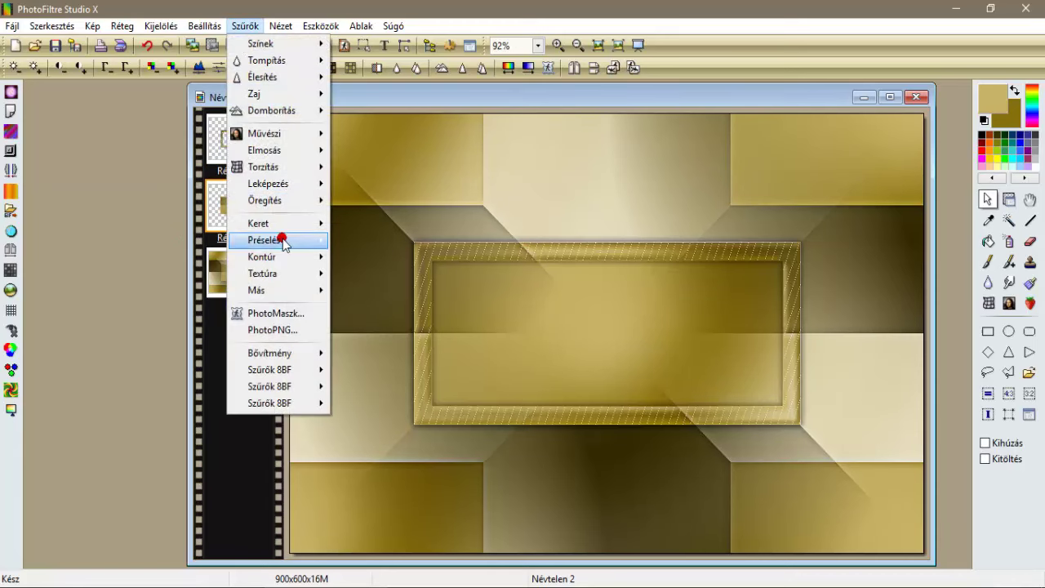
pyautogui.moveTo(288, 280)
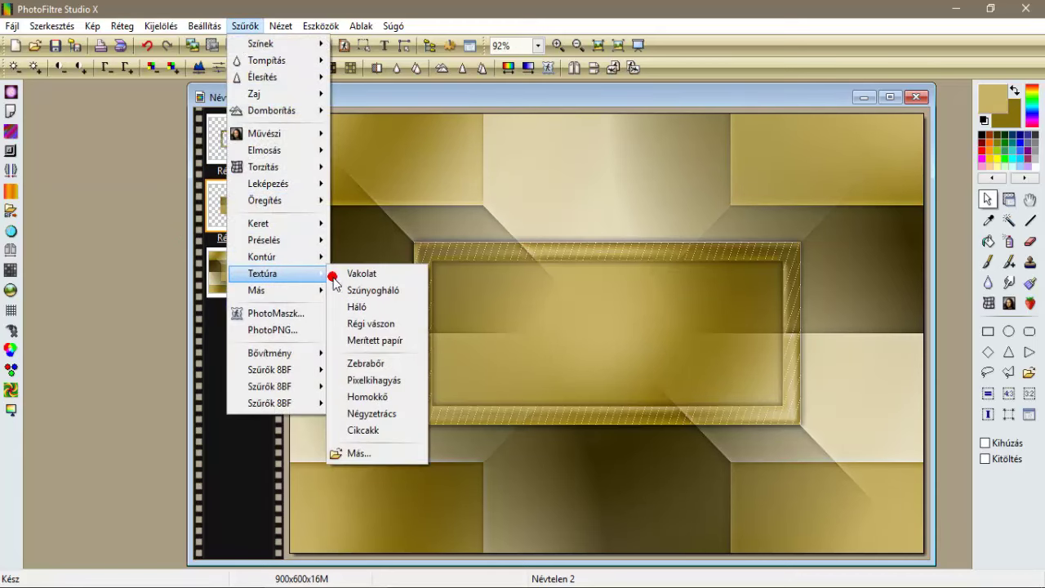
pyautogui.click(375, 339)
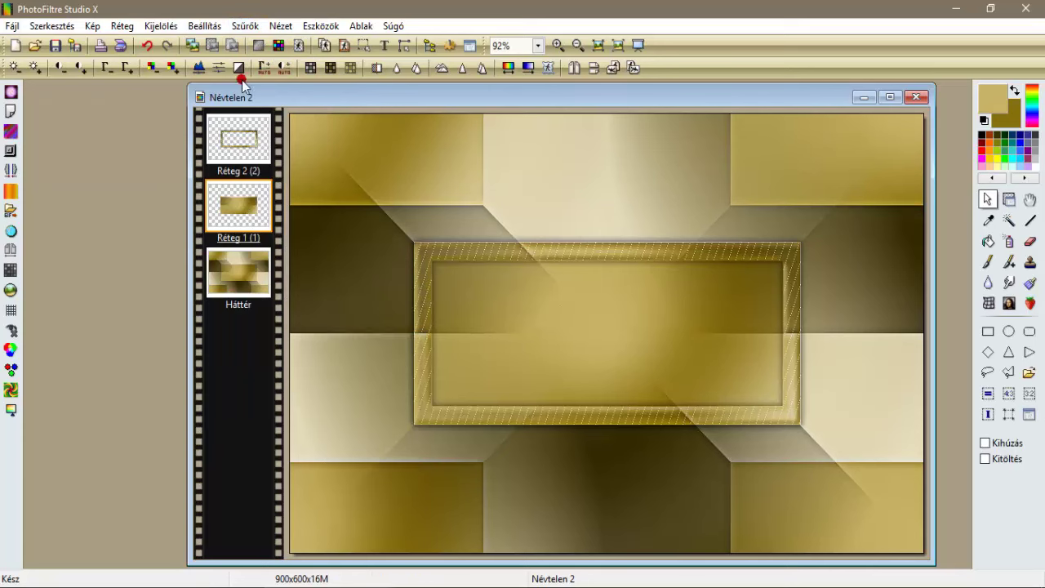
pyautogui.click(242, 26)
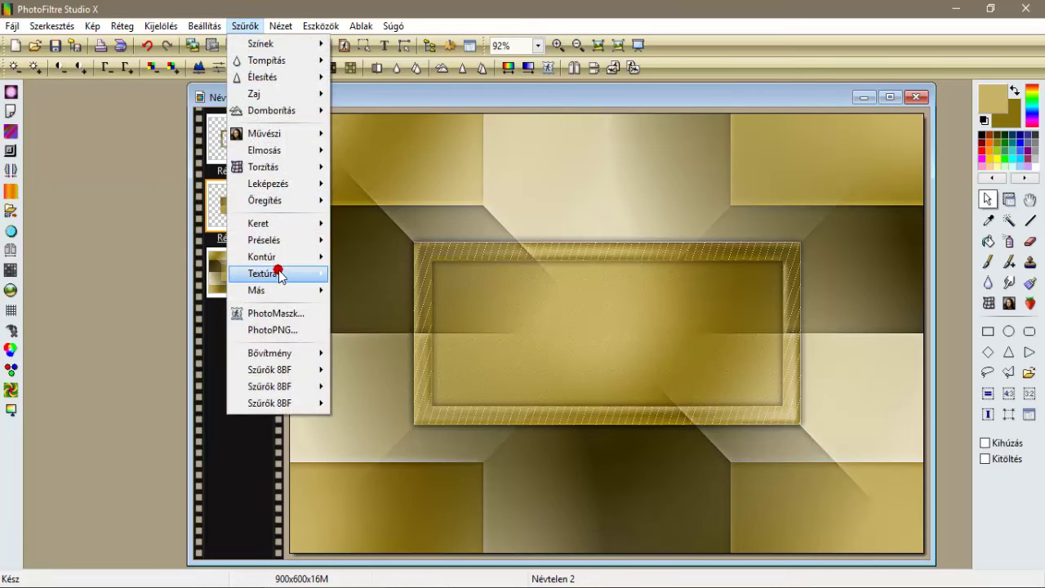
pyautogui.moveTo(282, 275)
pyautogui.click(363, 341)
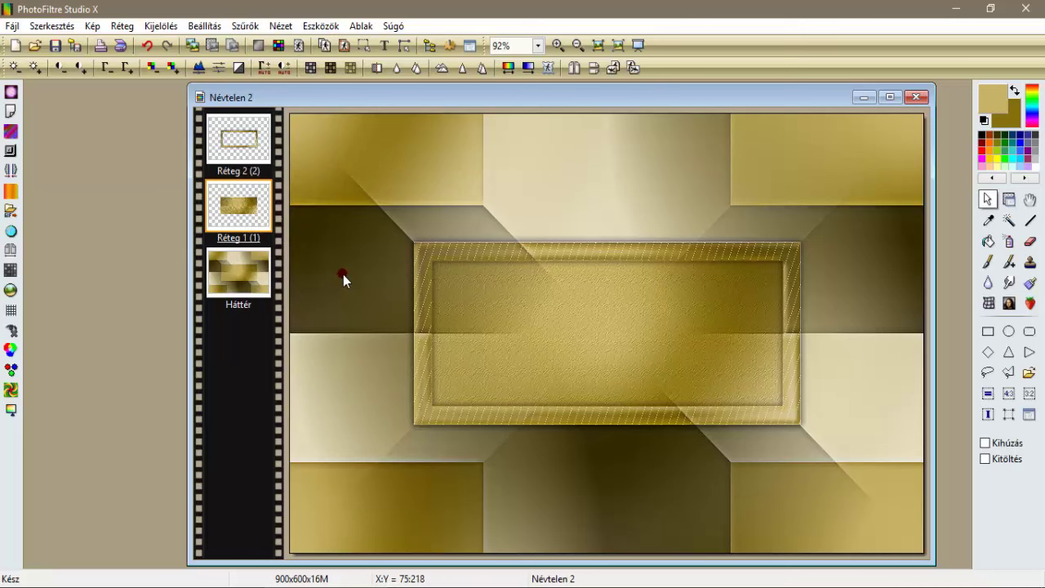
# Open the autumn flower image 0_106ec3 from the 08_11 folder.
pyautogui.click(36, 45)
pyautogui.click(129, 122)
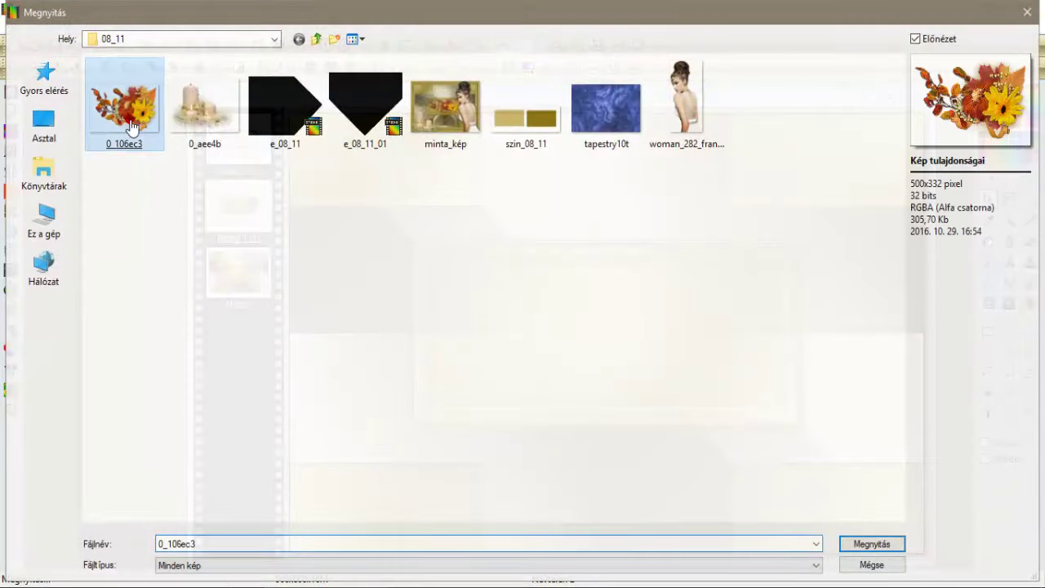
pyautogui.doubleClick(129, 123)
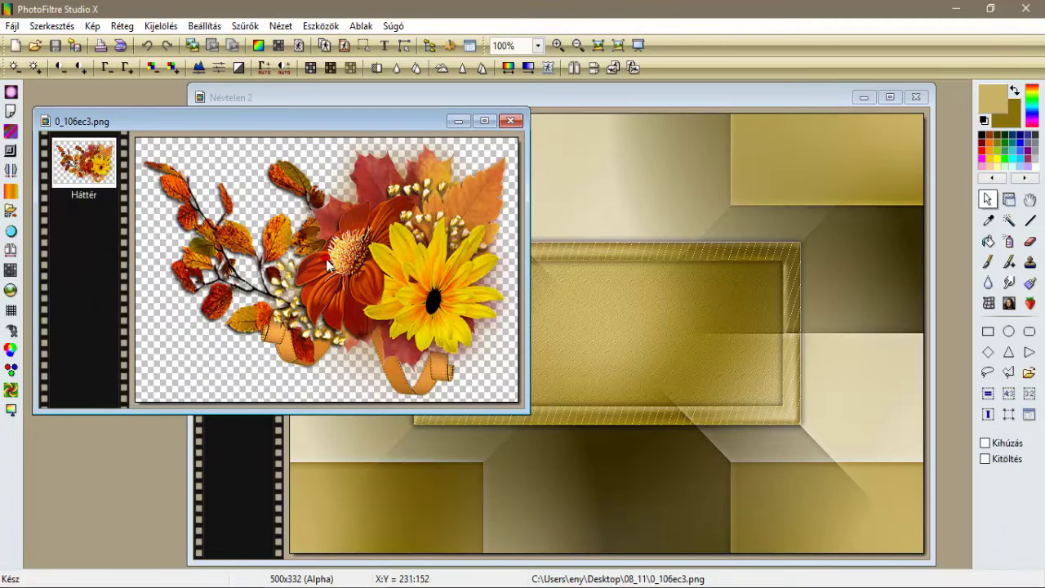
pyautogui.click(384, 255)
# Copy the flower image and paste it as a new layer into Névtelen 2 above Réteg 1.
pyautogui.click(178, 105)
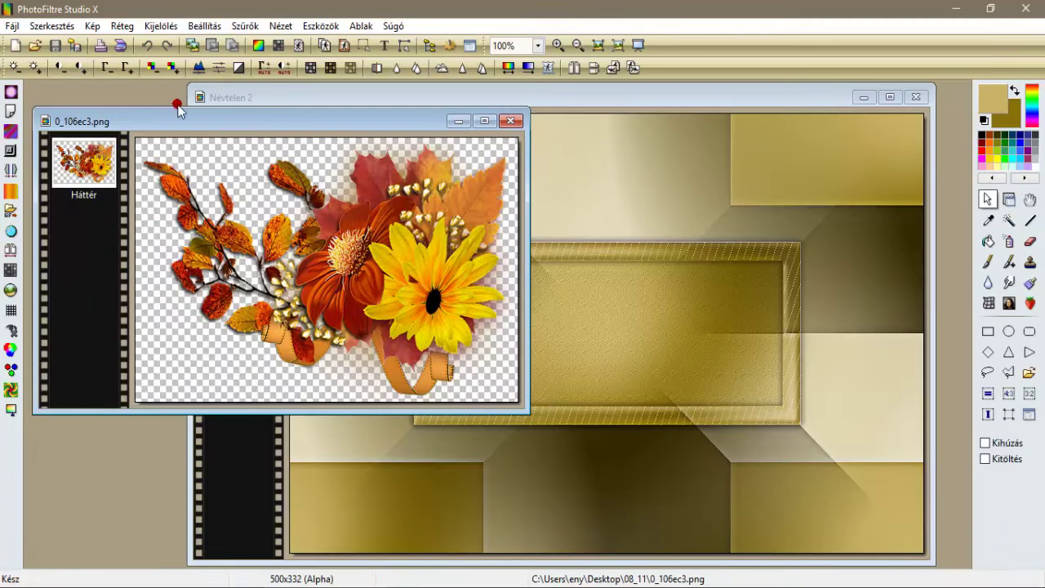
pyautogui.click(194, 47)
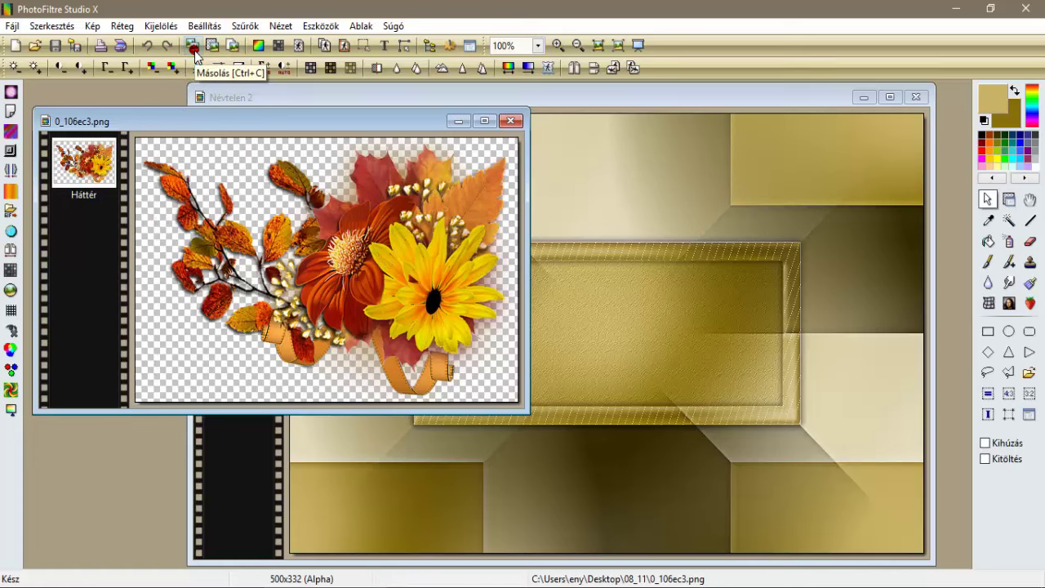
pyautogui.click(264, 98)
pyautogui.click(211, 46)
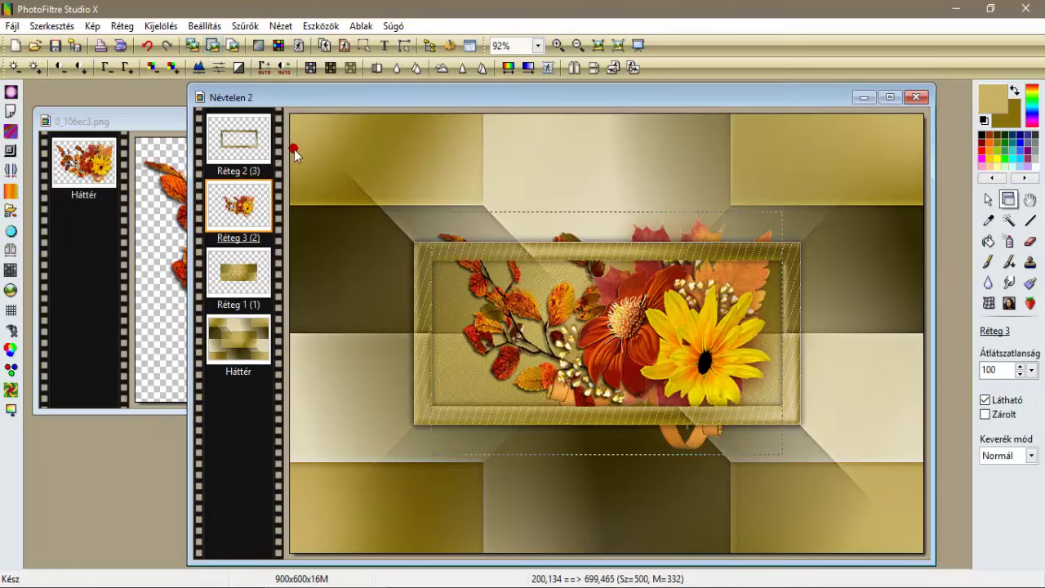
# Scale the flower layer Réteg 3 to 70% without rotating or skewing it.
pyautogui.click(636, 307)
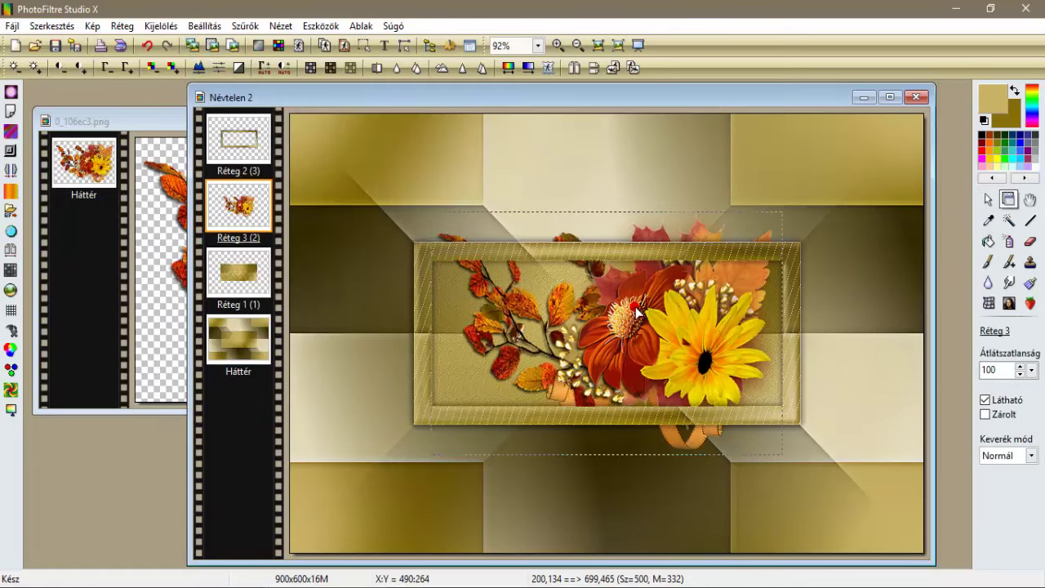
pyautogui.rightClick(636, 308)
pyautogui.click(700, 143)
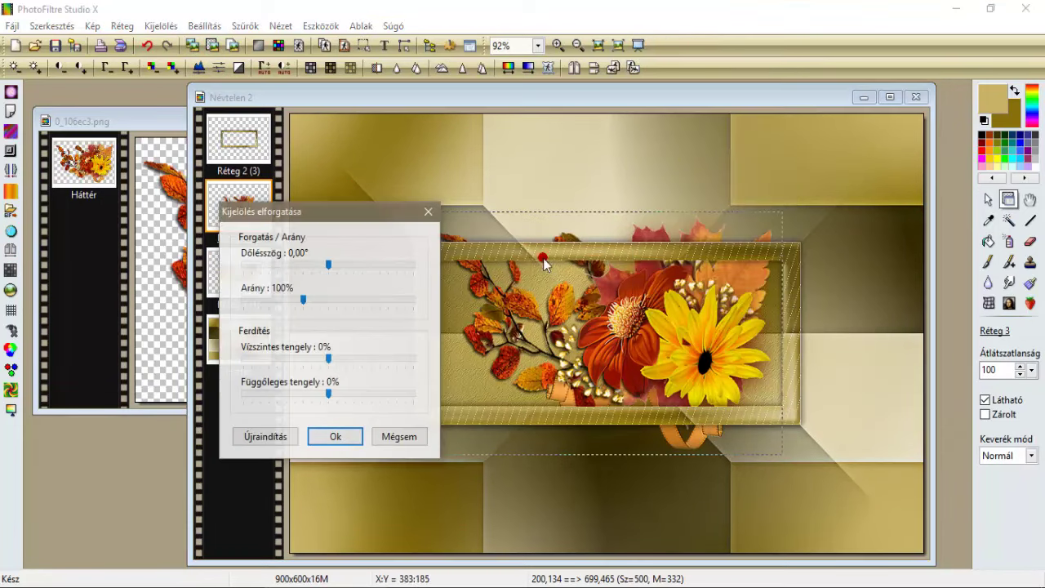
pyautogui.click(268, 298)
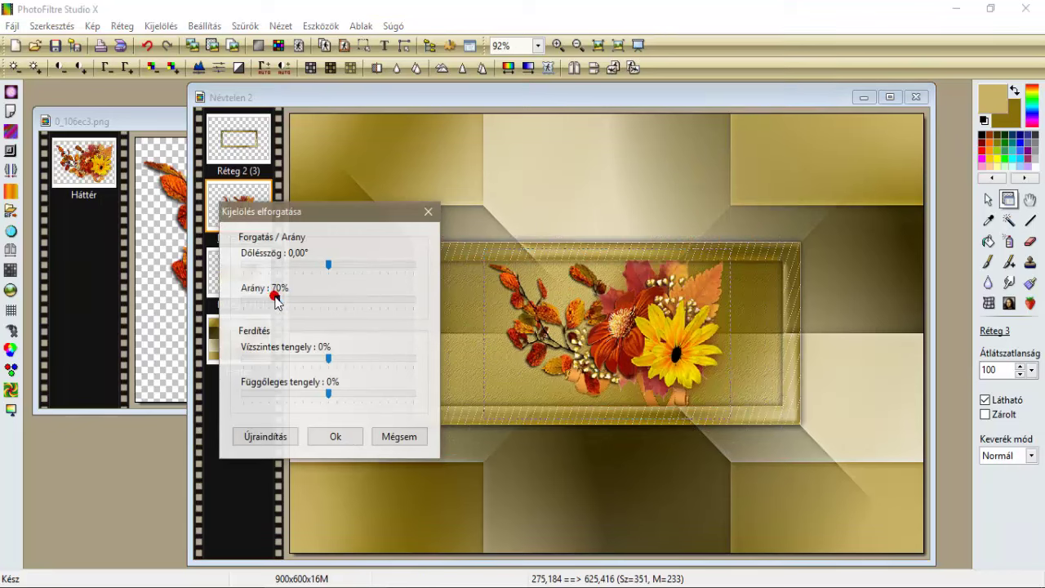
pyautogui.click(334, 441)
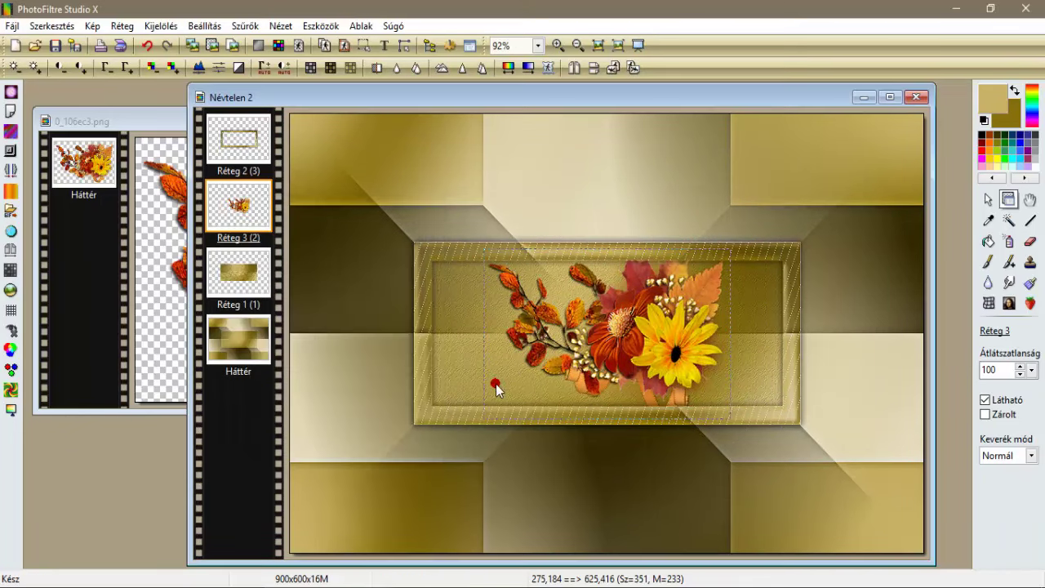
# Resize the flower layer without keeping proportions to fill the frame's inner opening, about 501 × 201 pixels.
pyautogui.rightClick(606, 325)
pyautogui.click(683, 135)
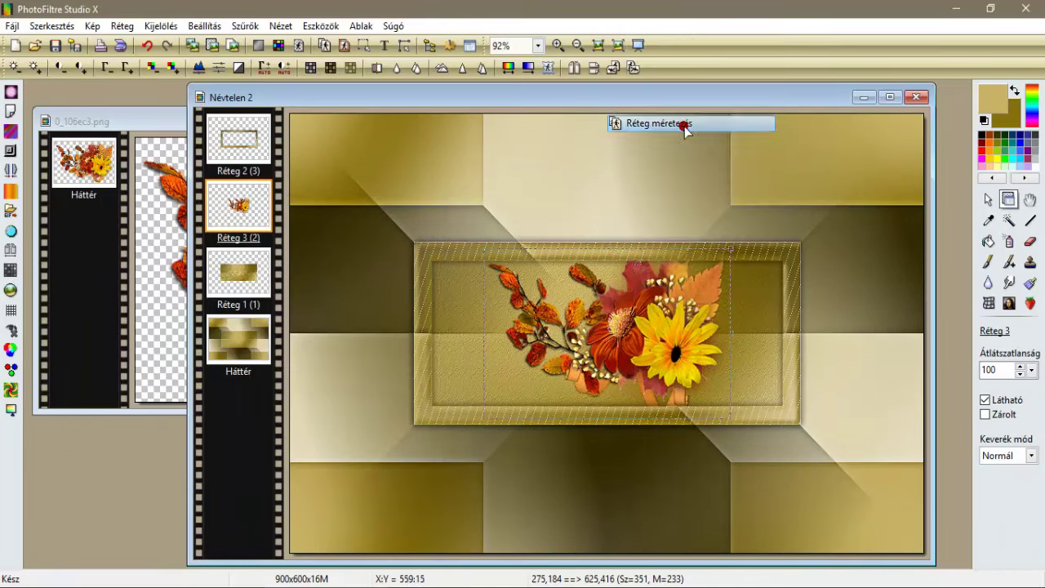
pyautogui.rightClick(607, 324)
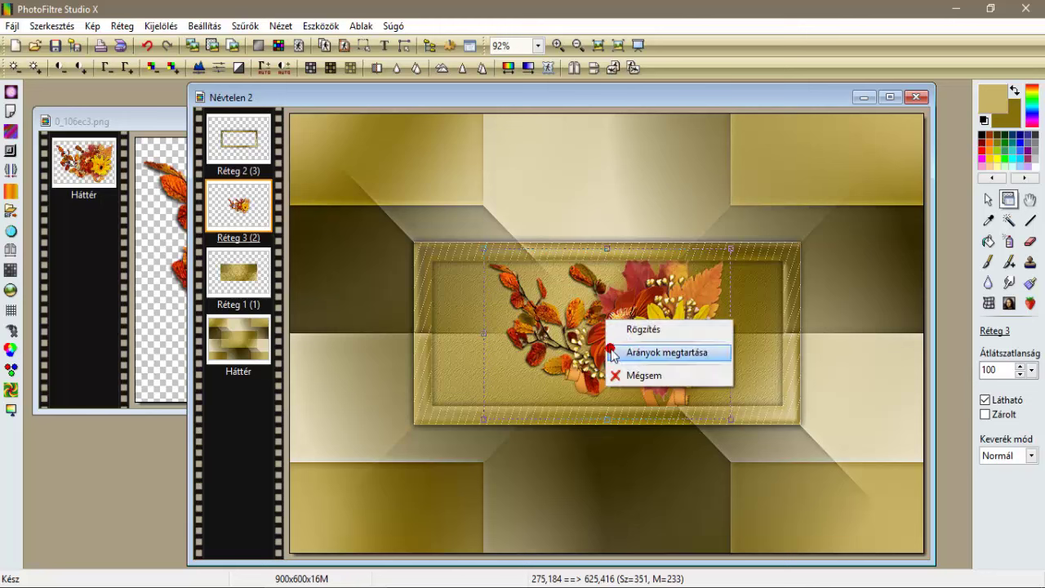
pyautogui.click(608, 252)
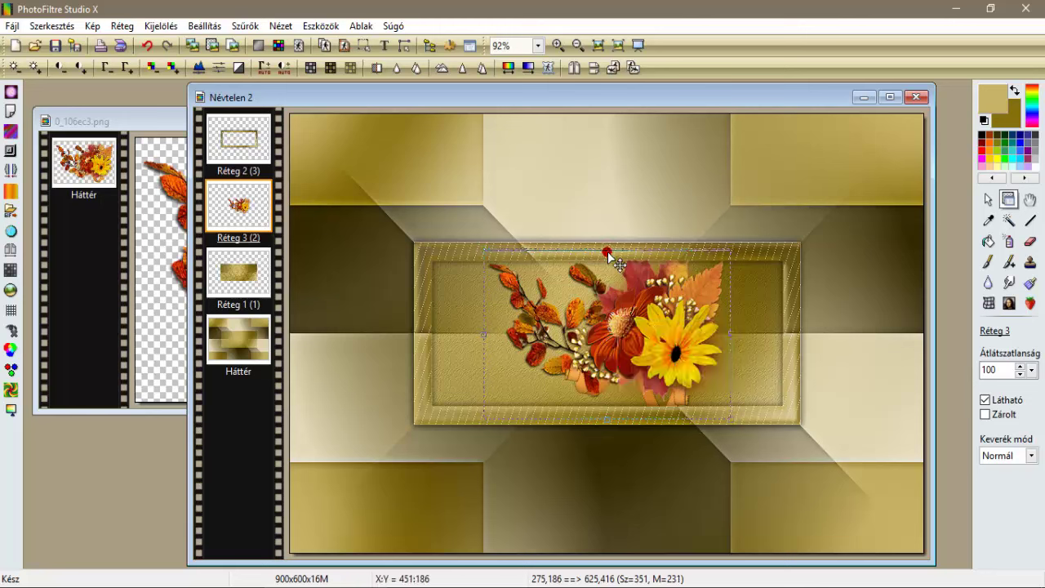
pyautogui.moveTo(608, 252); pyautogui.dragTo(618, 273)
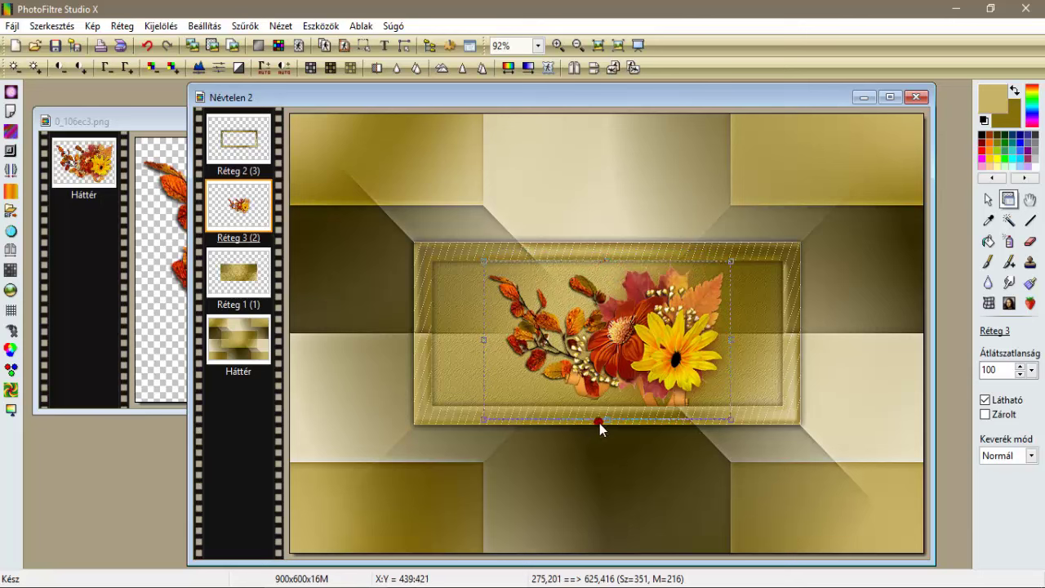
pyautogui.moveTo(605, 416); pyautogui.dragTo(601, 404)
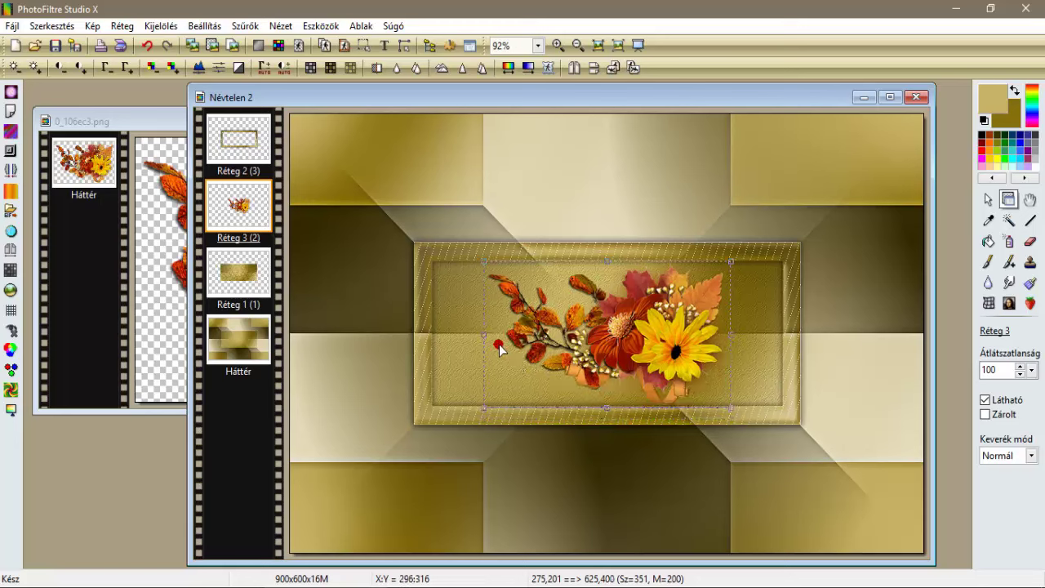
pyautogui.moveTo(482, 336); pyautogui.dragTo(431, 330)
pyautogui.click(451, 331)
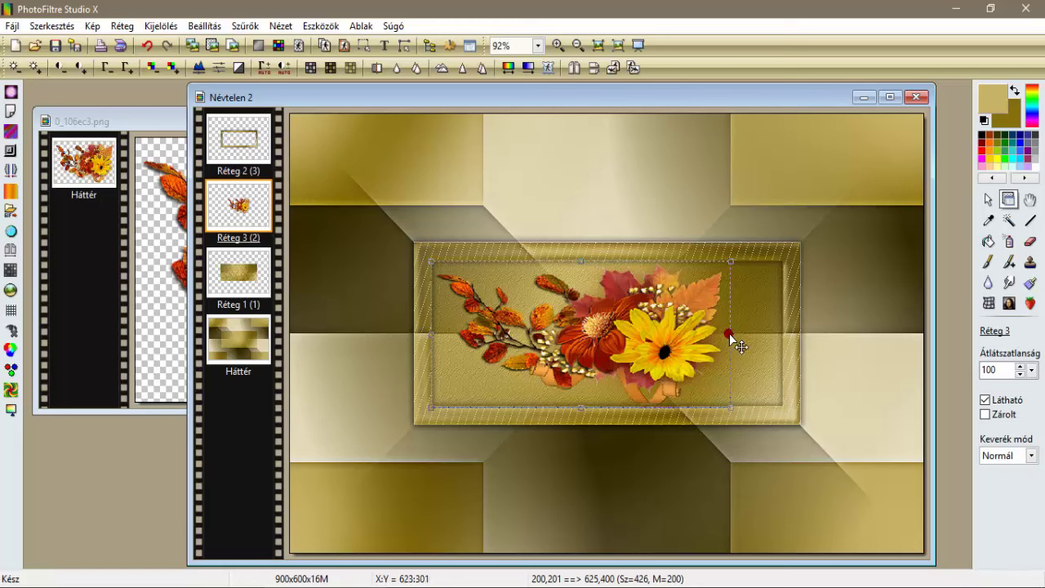
pyautogui.moveTo(730, 335); pyautogui.dragTo(781, 332)
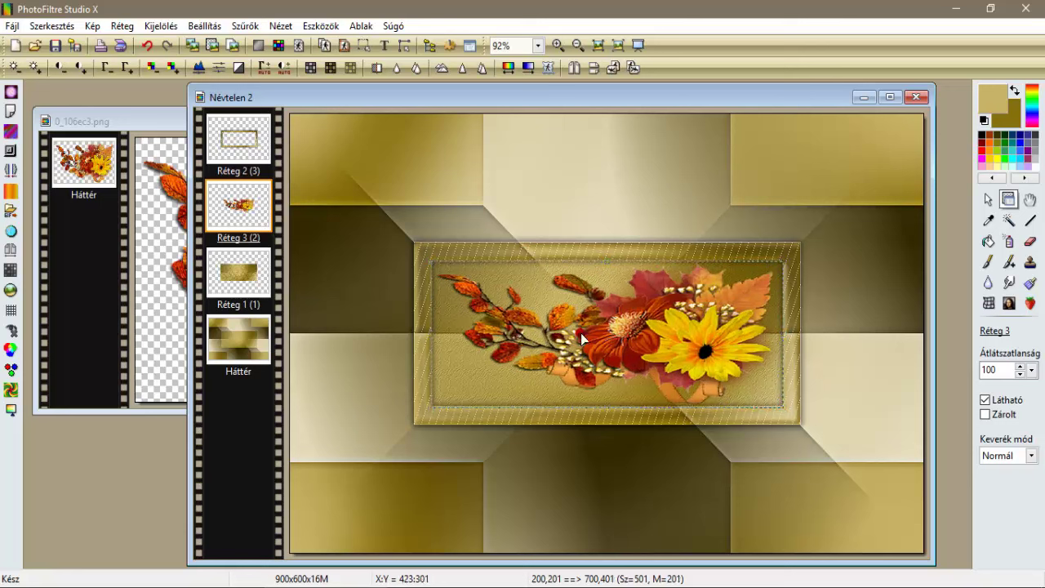
# Sharpen the flower layer with Mikro kontraszt at intensity 100% and radius 12 pixels.
pyautogui.click(245, 25)
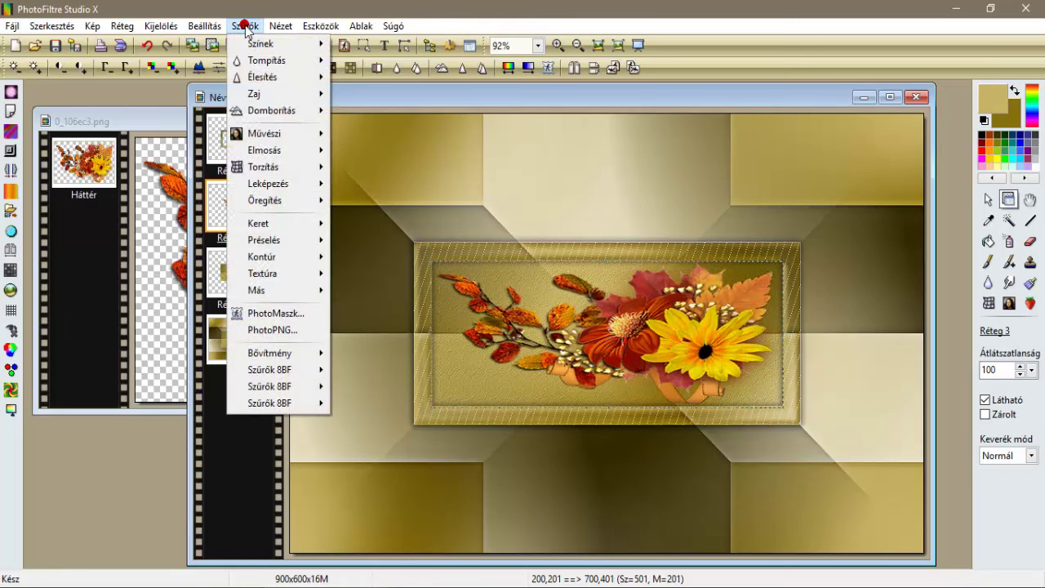
pyautogui.click(260, 78)
pyautogui.click(383, 156)
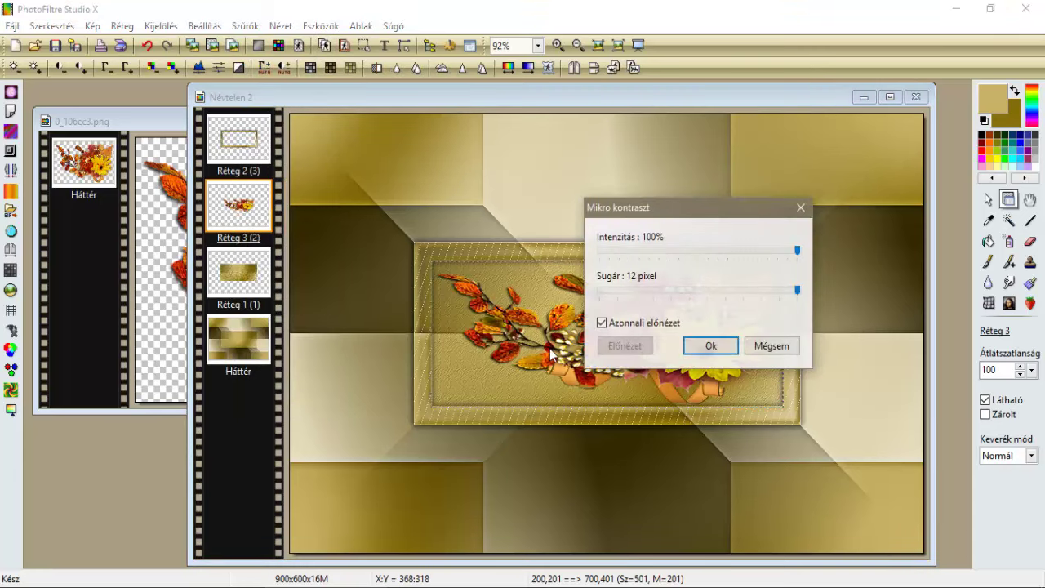
pyautogui.click(694, 346)
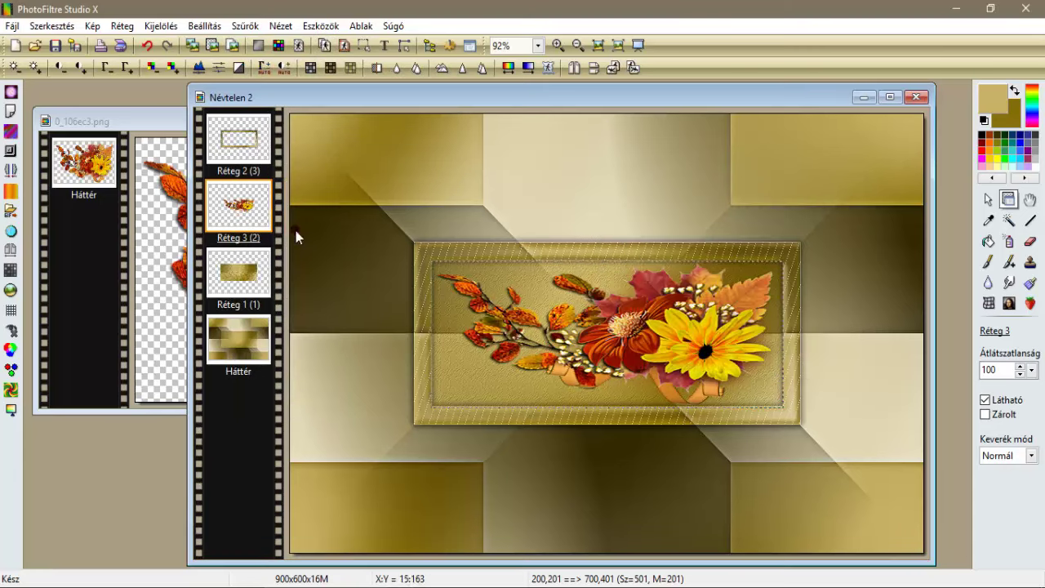
# Give the flower layer Réteg 3 a black shadow with X and Y offsets of 5, 50% opacity and radius 30.
pyautogui.rightClick(249, 204)
pyautogui.click(298, 269)
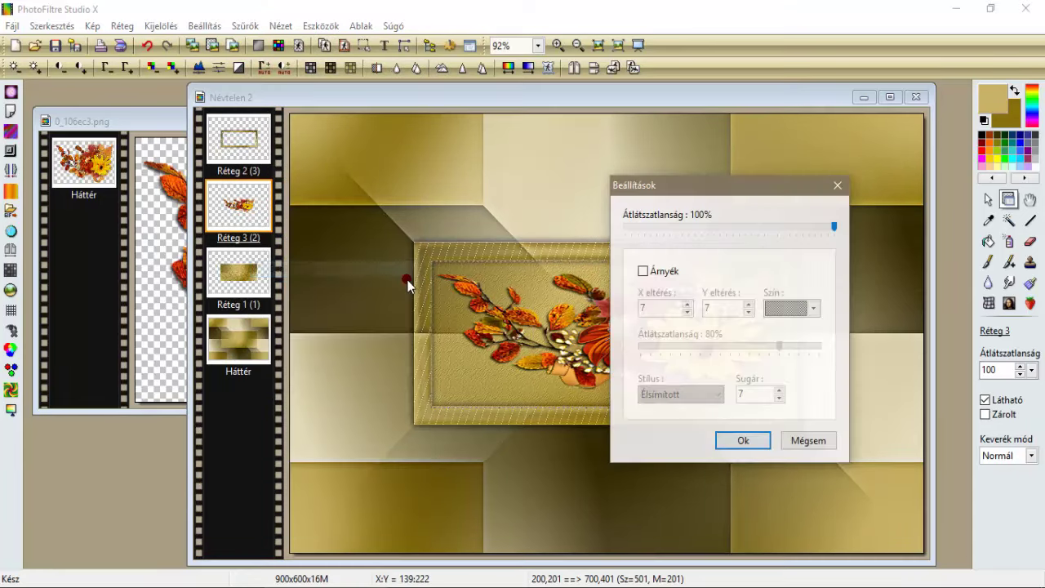
pyautogui.click(640, 271)
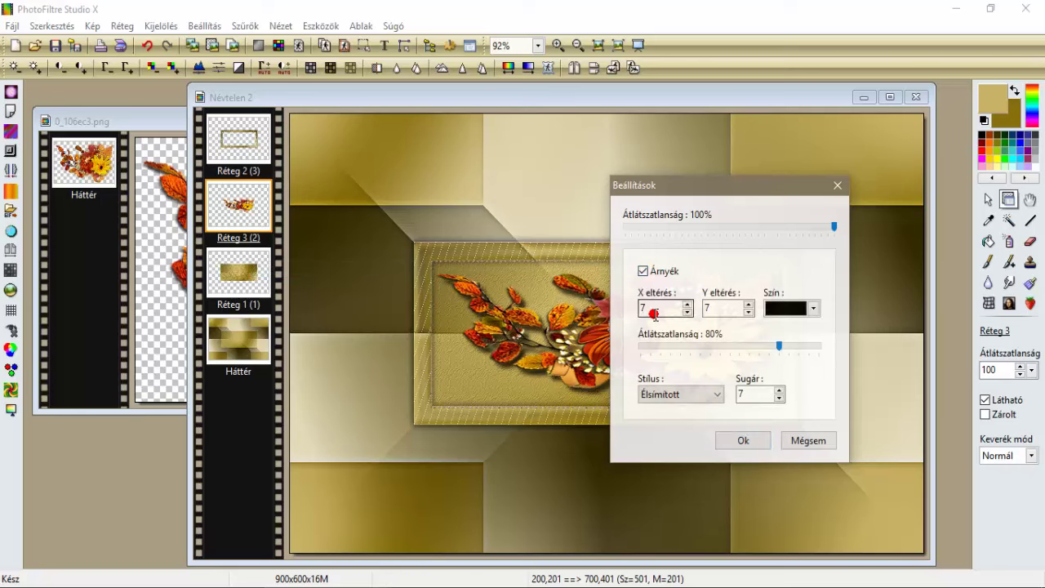
pyautogui.moveTo(654, 313); pyautogui.dragTo(619, 308)
pyautogui.write('5')
pyautogui.moveTo(707, 307); pyautogui.dragTo(684, 310)
pyautogui.write('5')
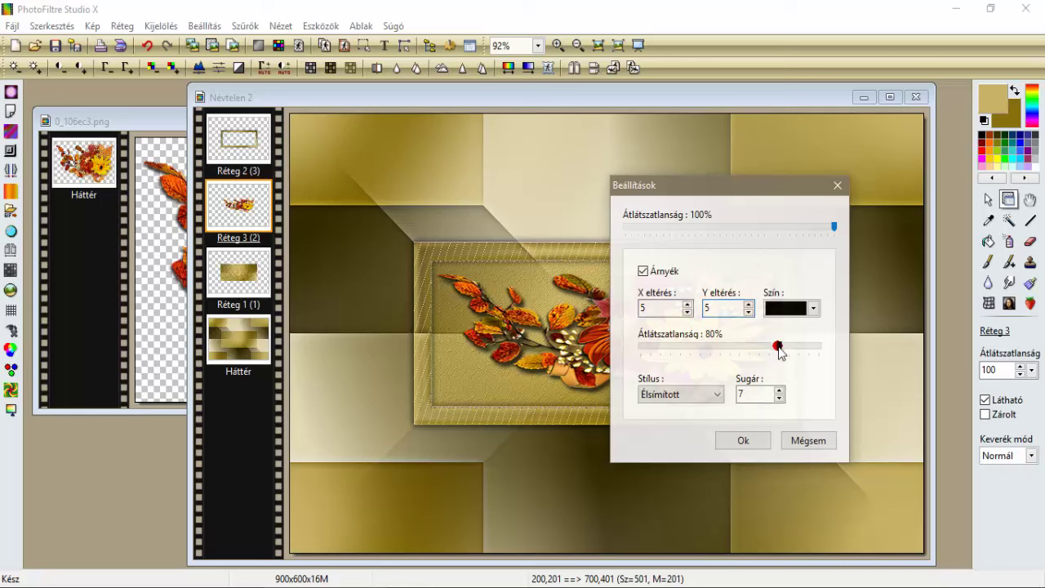
pyautogui.moveTo(777, 345); pyautogui.dragTo(739, 349)
pyautogui.moveTo(753, 394); pyautogui.dragTo(743, 391)
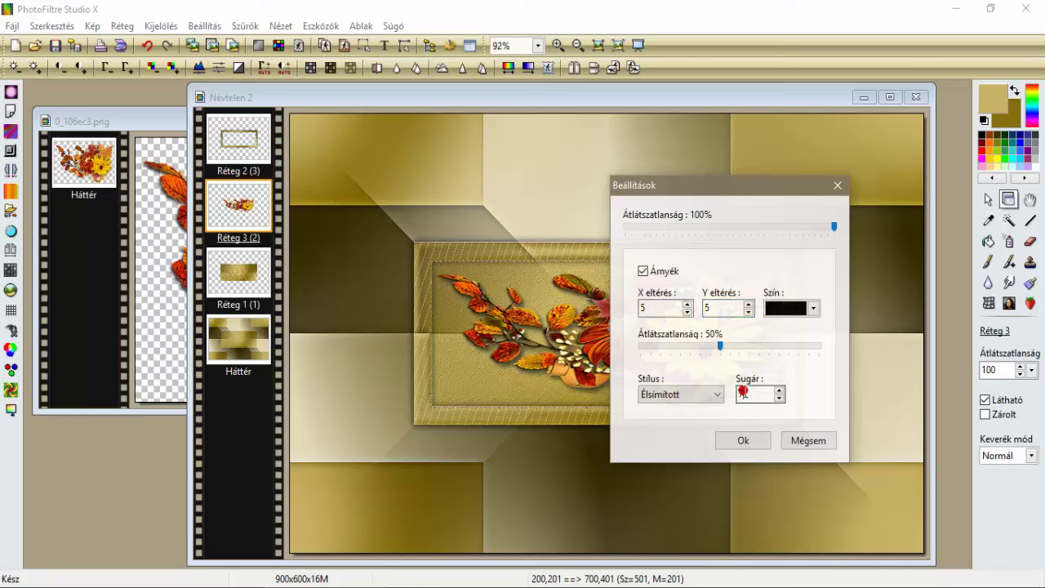
pyautogui.write('30')
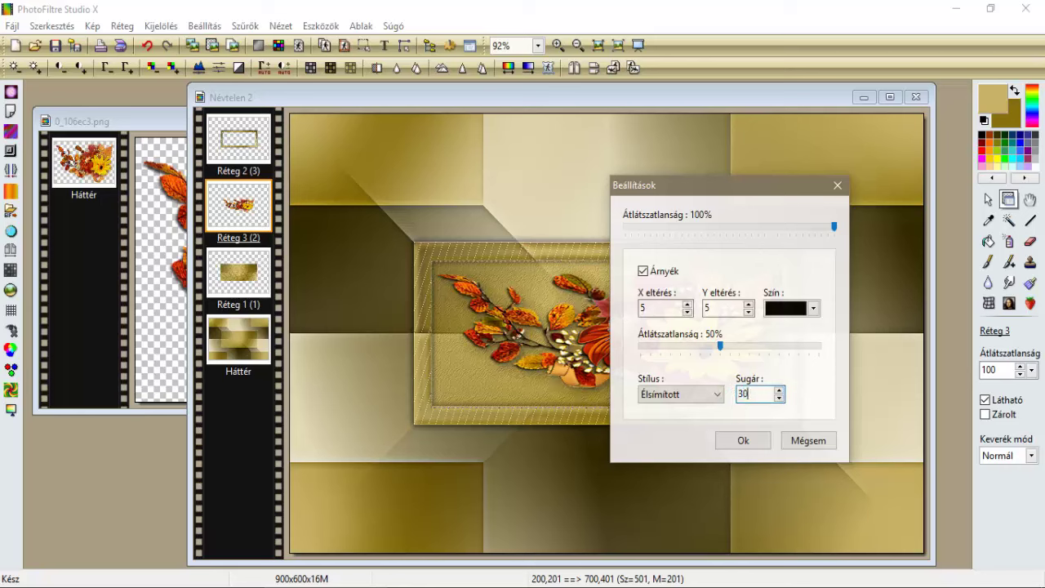
pyautogui.click(731, 445)
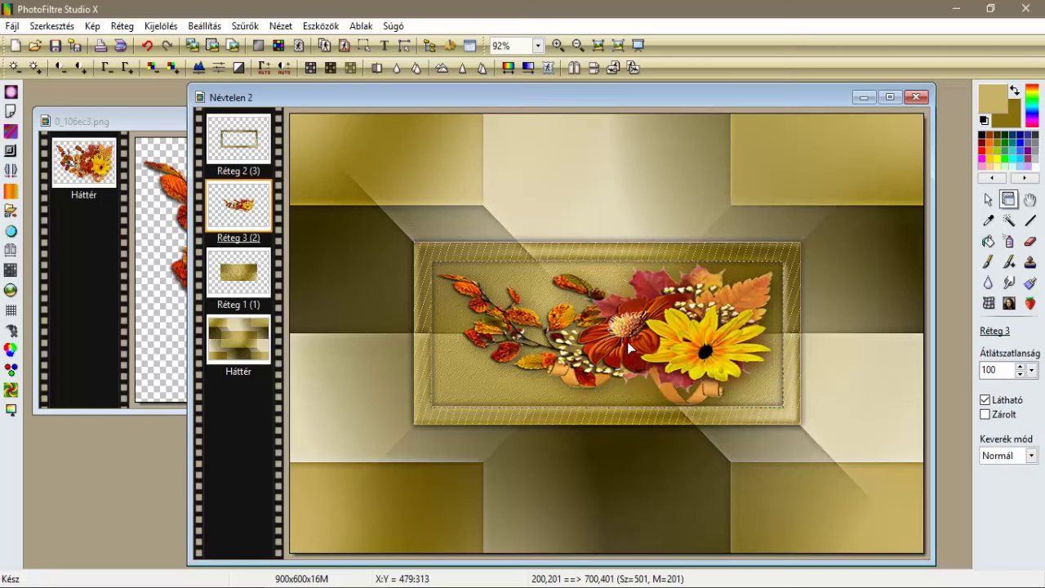
# Merge the shadow into the flower layer, and merge the frame and flower layers down into Réteg 1.
pyautogui.rightClick(627, 341)
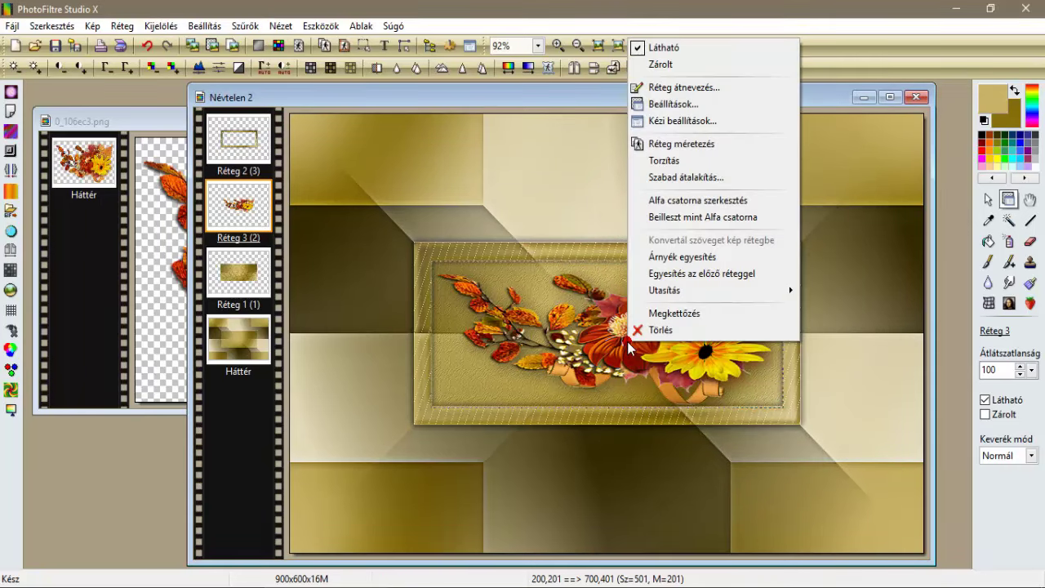
pyautogui.click(673, 258)
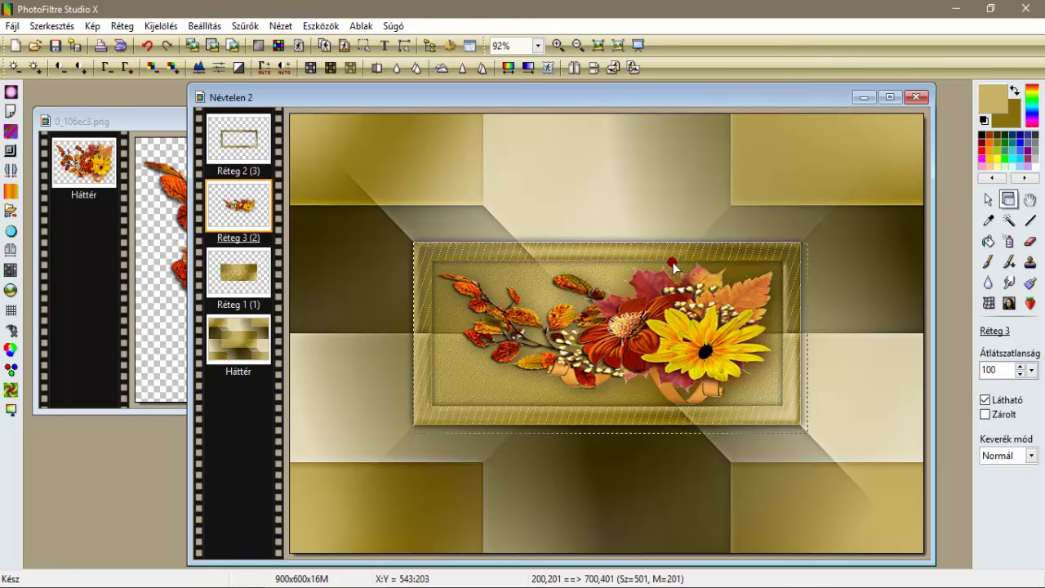
pyautogui.click(240, 144)
pyautogui.rightClick(240, 144)
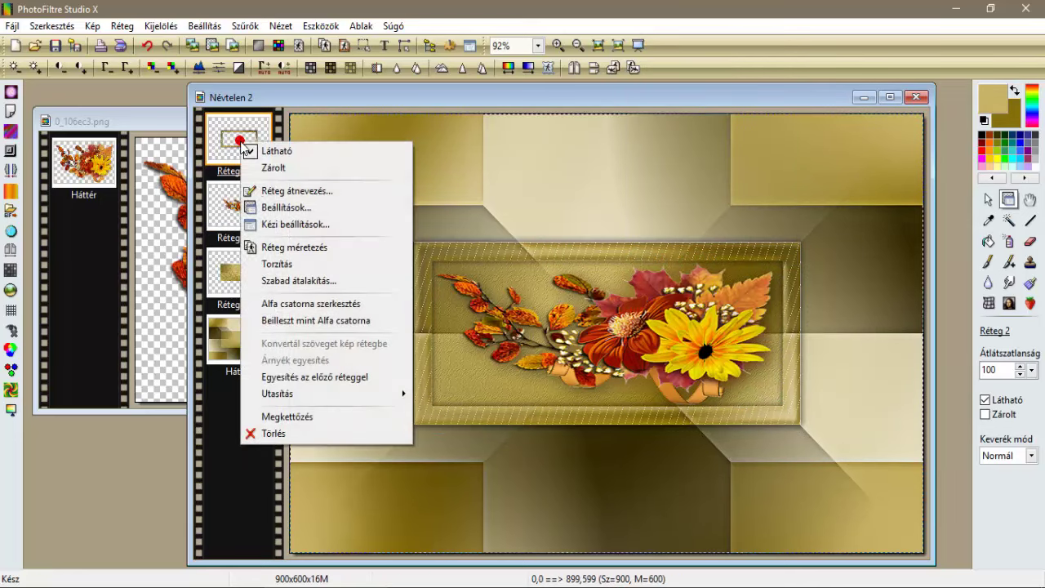
pyautogui.click(292, 378)
pyautogui.click(244, 160)
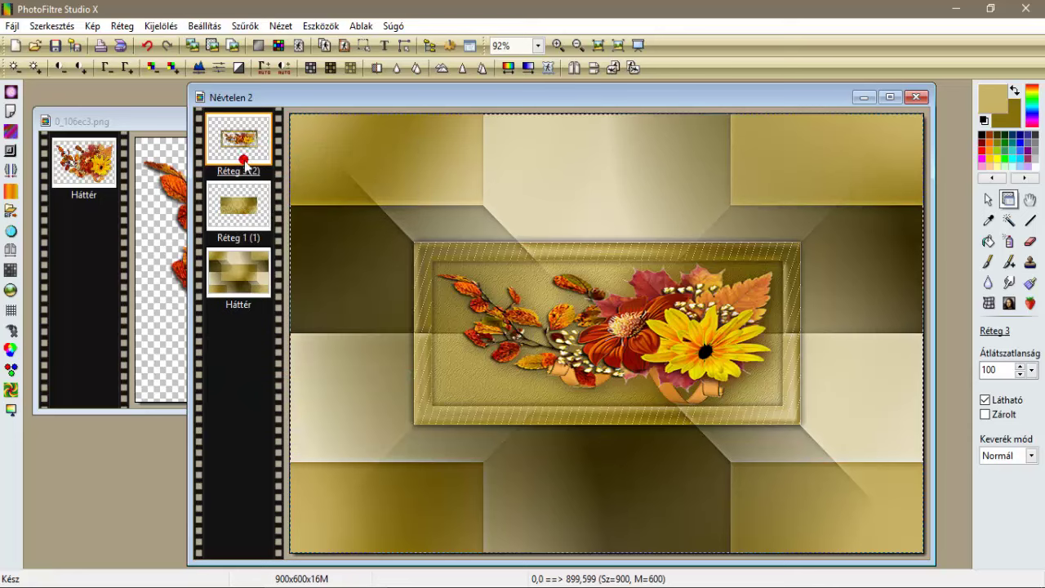
pyautogui.rightClick(241, 143)
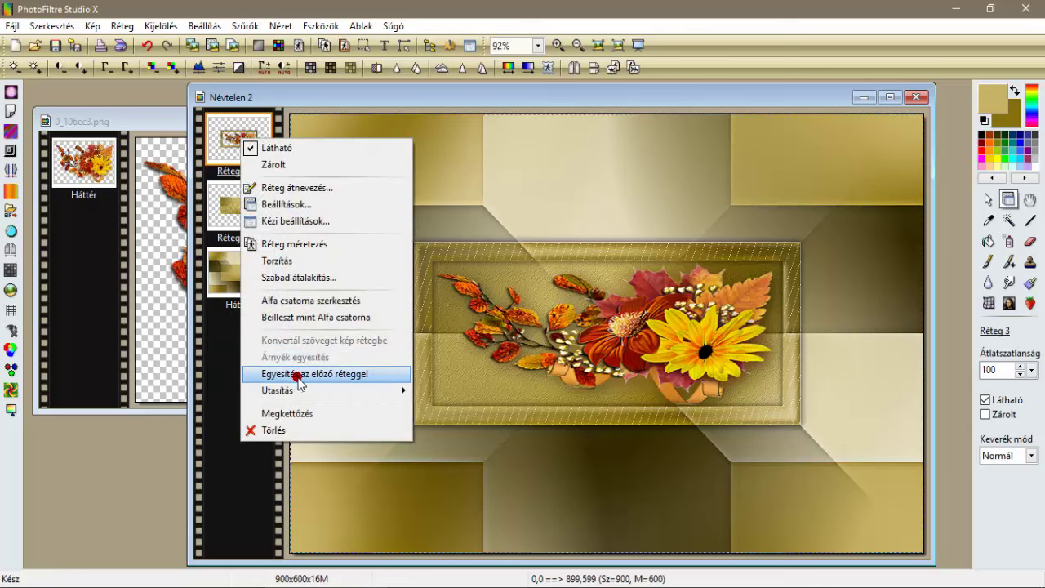
pyautogui.click(298, 377)
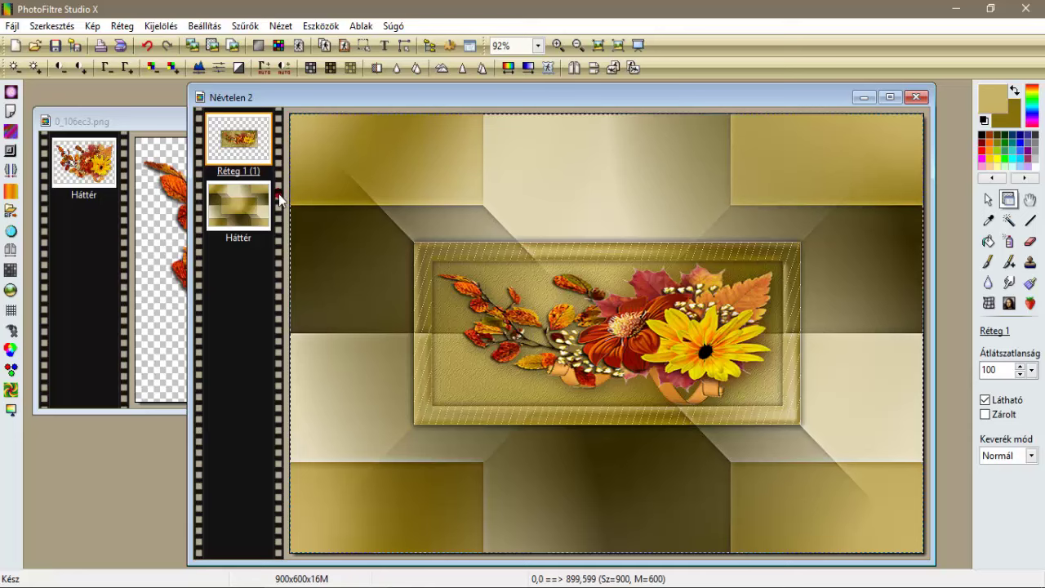
# Hide the merged layer Réteg 1 and make the Háttér layer active.
pyautogui.rightClick(250, 143)
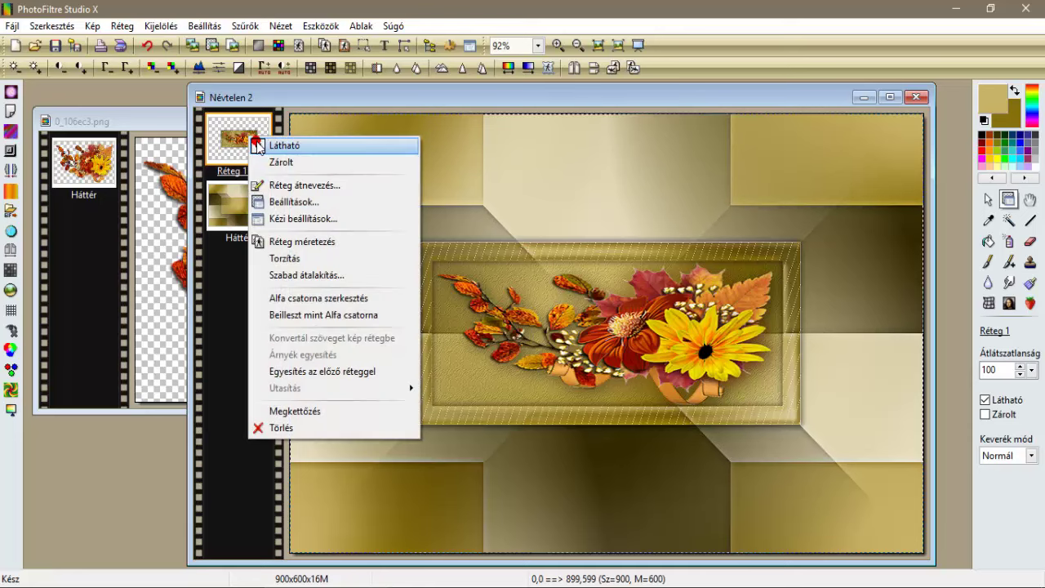
pyautogui.click(284, 145)
pyautogui.click(249, 228)
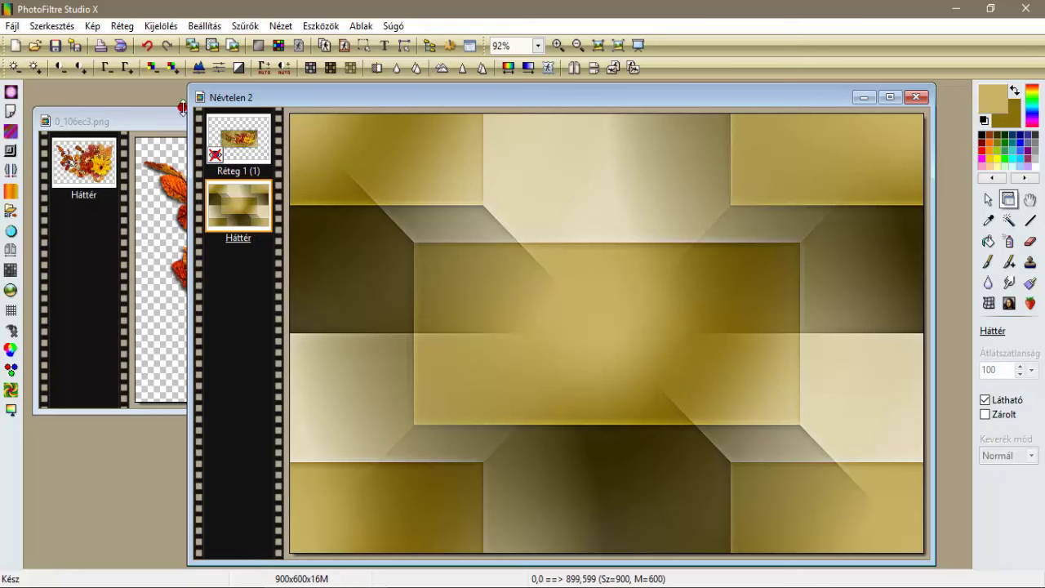
# Load the selection shape e_08_11.pfs onto the Háttér layer.
pyautogui.click(159, 26)
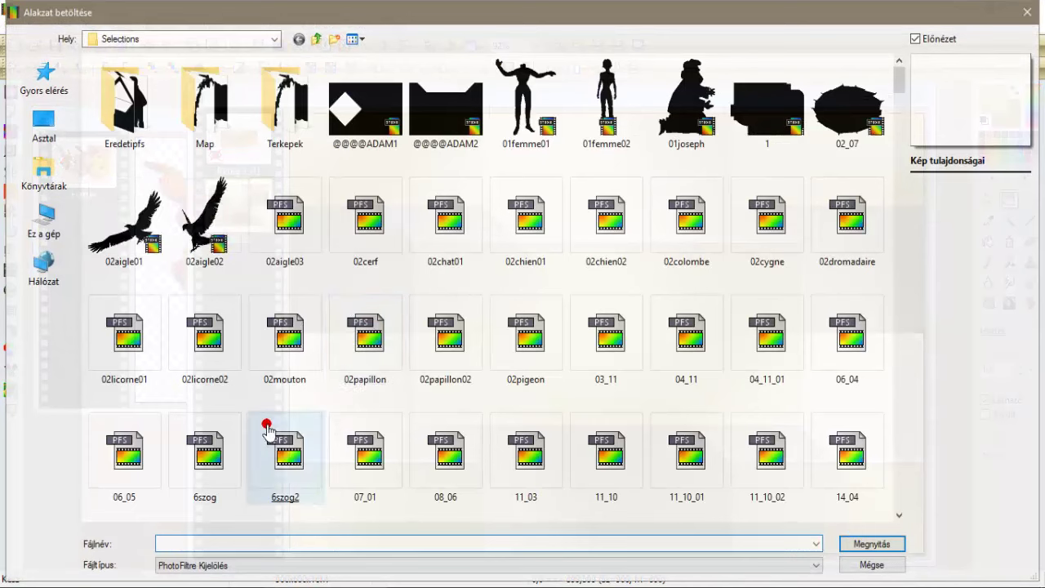
pyautogui.click(229, 538)
pyautogui.write('0')
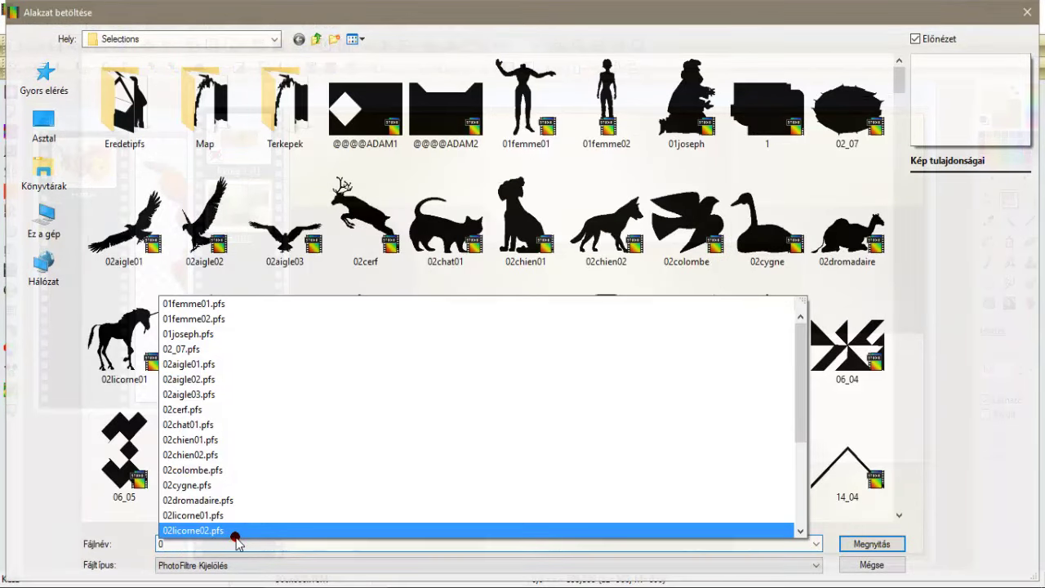
pyautogui.press('BackSpace')
pyautogui.write('e')
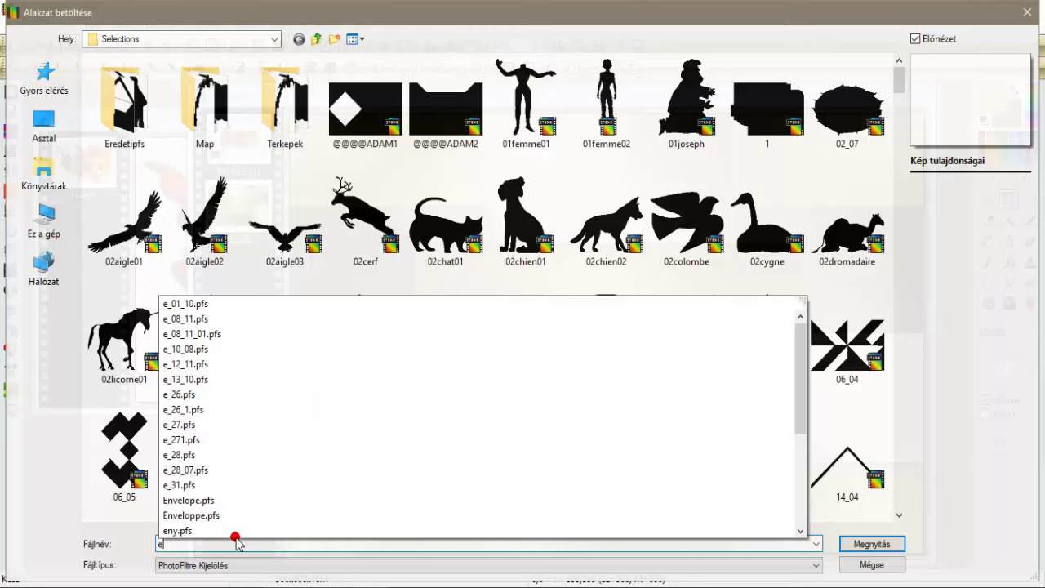
pyautogui.click(197, 319)
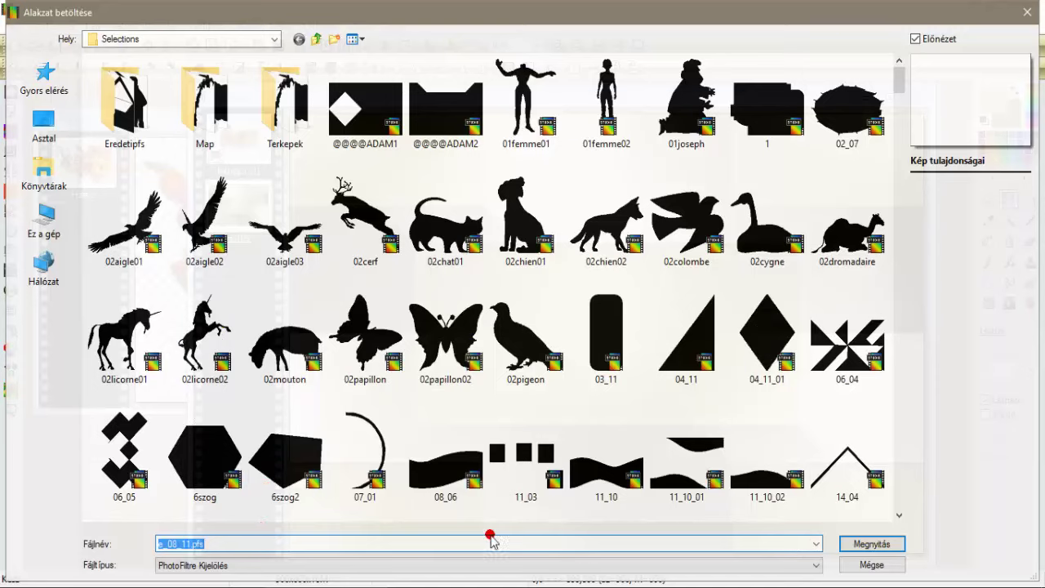
pyautogui.click(845, 544)
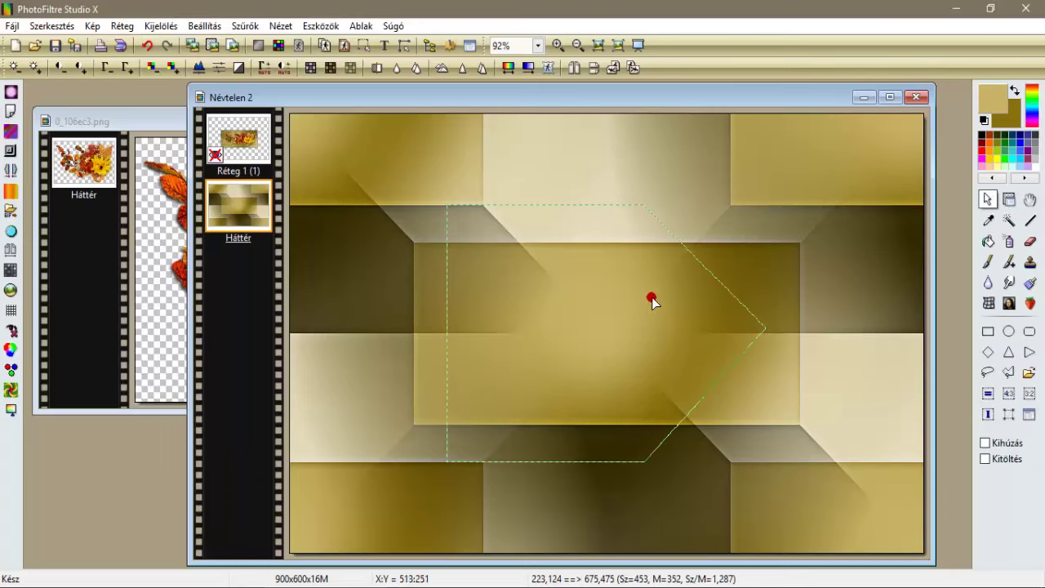
# Move the arrow-shaped selection to the image's left edge, with its upper-left corner at 0,124.
pyautogui.click(654, 297)
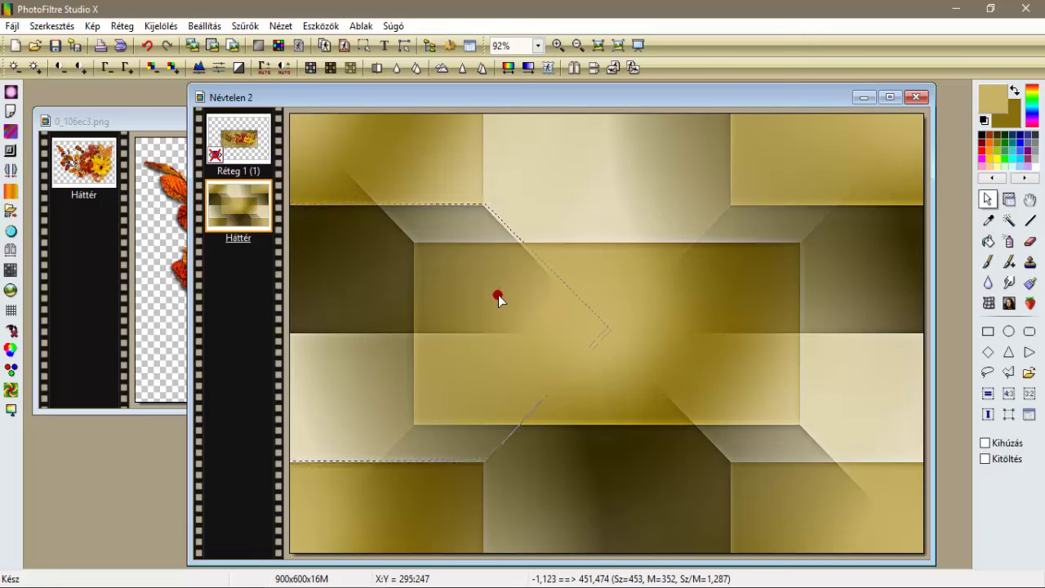
pyautogui.moveTo(498, 297); pyautogui.dragTo(501, 298)
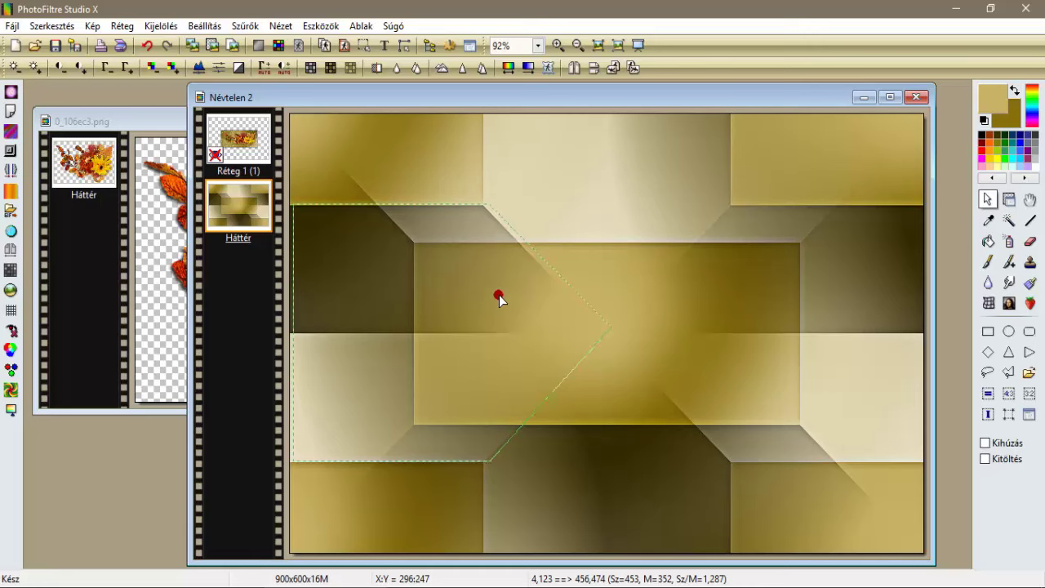
pyautogui.press('Left')
pyautogui.press('Left')
pyautogui.press('Left')
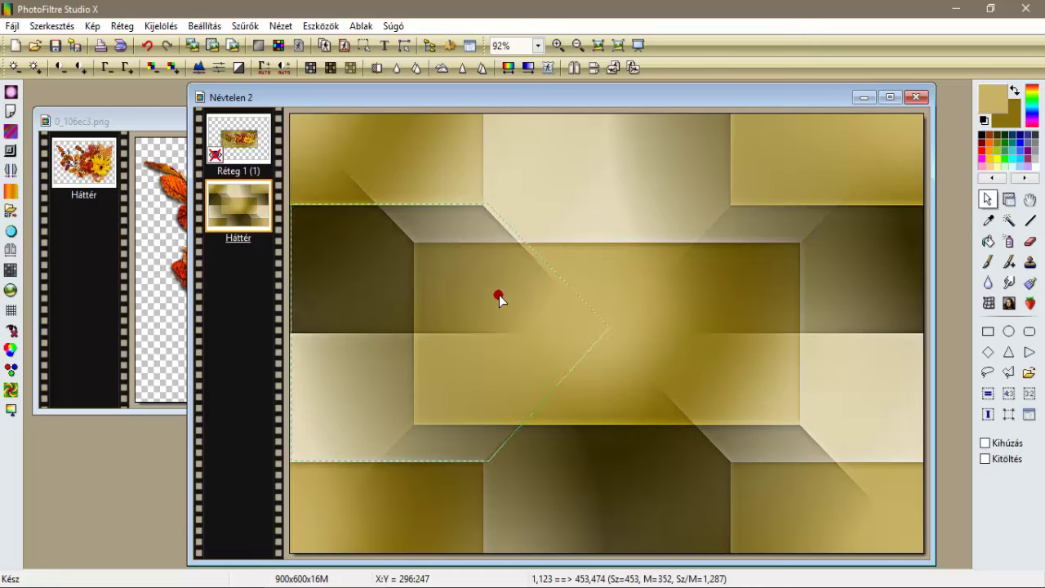
pyautogui.press('Left')
pyautogui.press('Down')
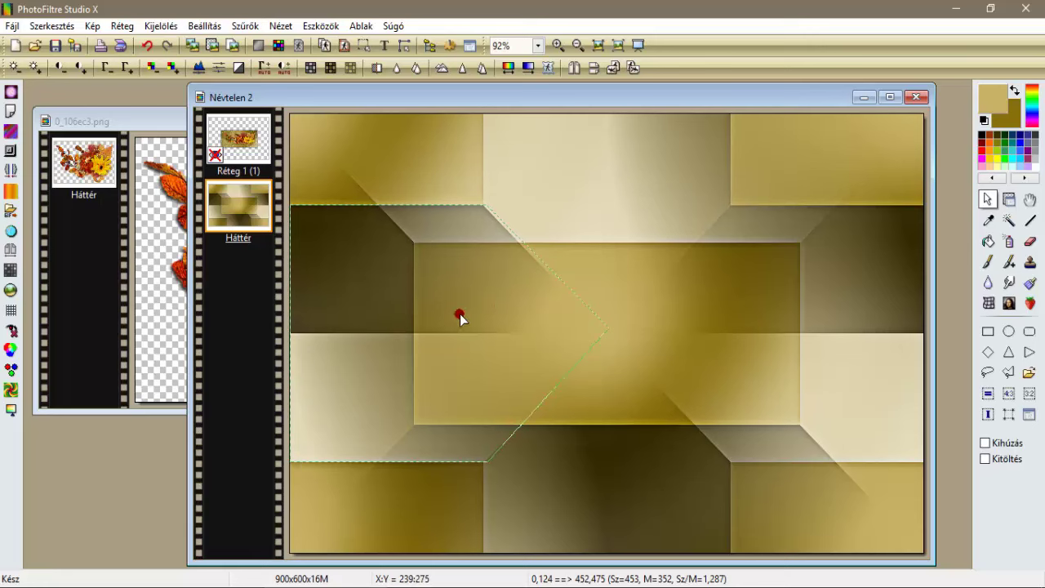
# Duplicate the selected area into a new layer above Háttér and select the outline of that layer's content.
pyautogui.rightClick(338, 267)
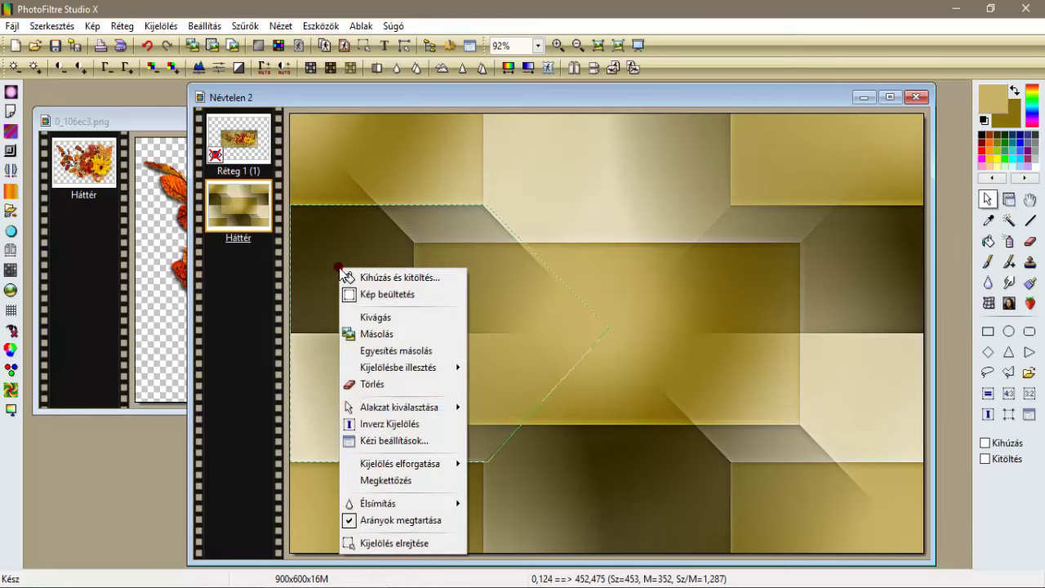
pyautogui.click(387, 481)
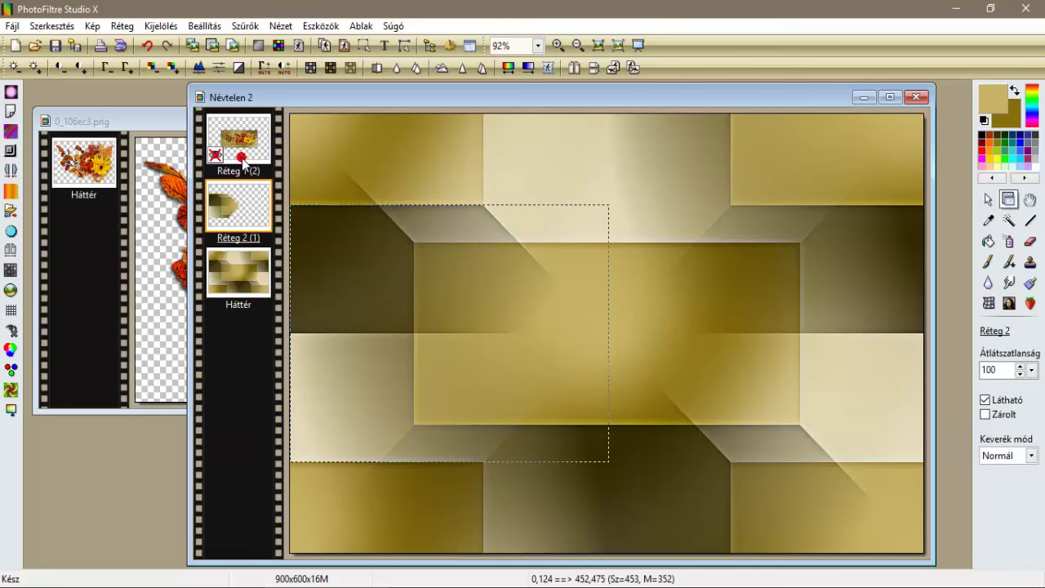
pyautogui.click(161, 27)
pyautogui.click(170, 75)
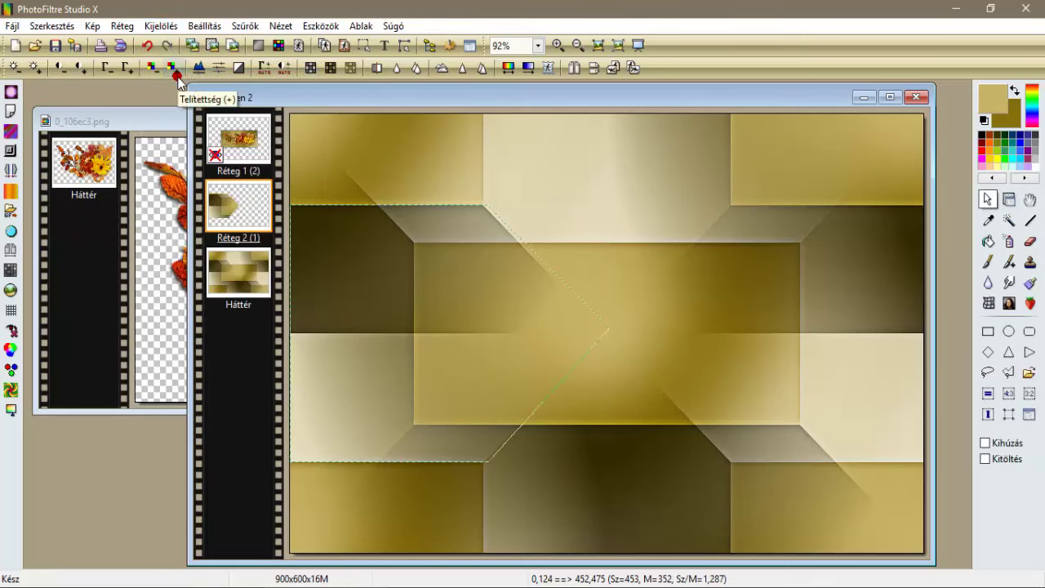
# Start the AP 01 [Innovations] Lines - SilverLining filter on Réteg 2 with the ZigZag line option.
pyautogui.click(246, 25)
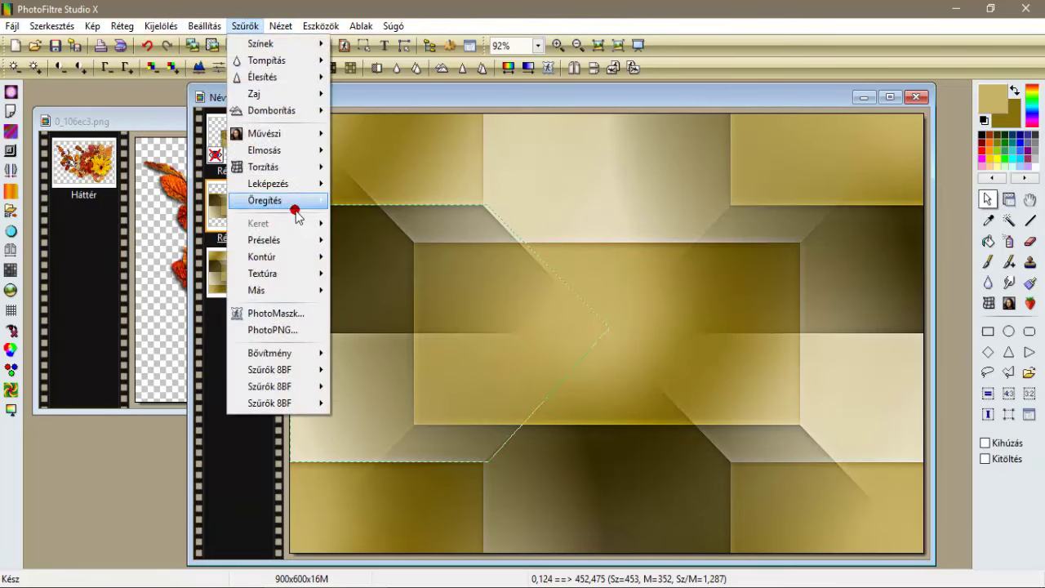
pyautogui.moveTo(295, 369)
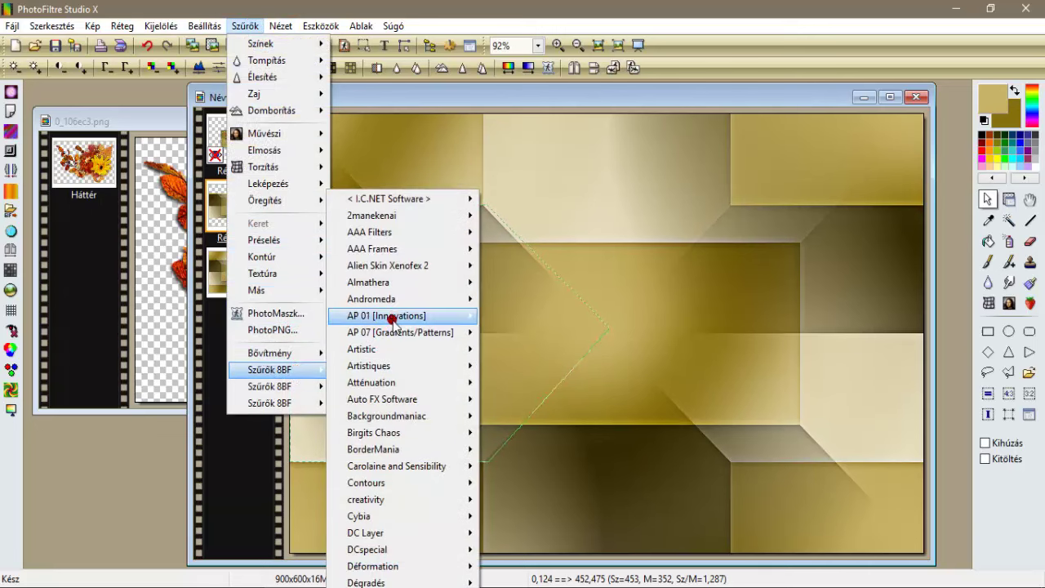
pyautogui.moveTo(393, 320)
pyautogui.click(504, 315)
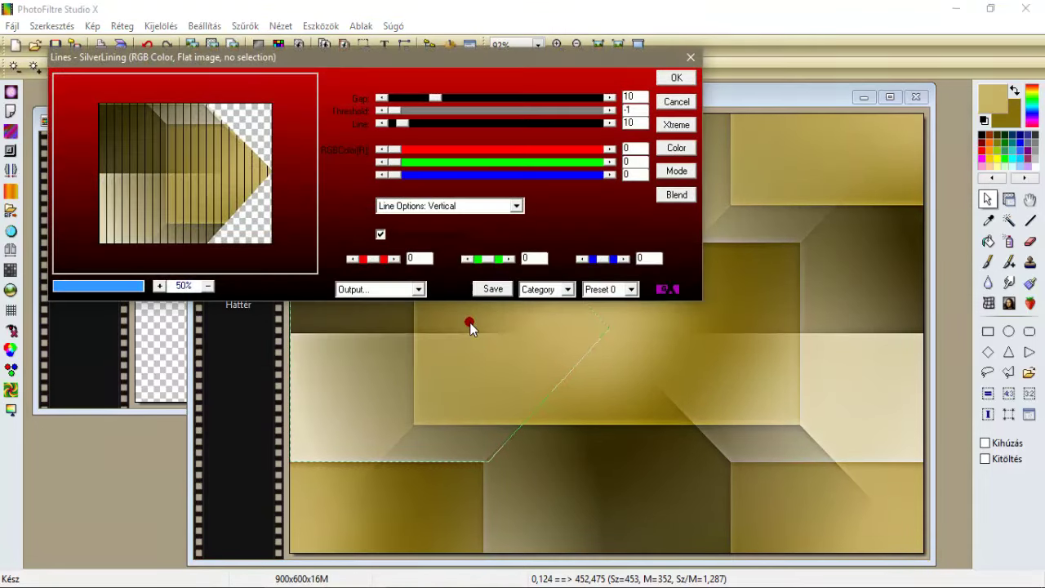
pyautogui.click(515, 209)
pyautogui.click(465, 372)
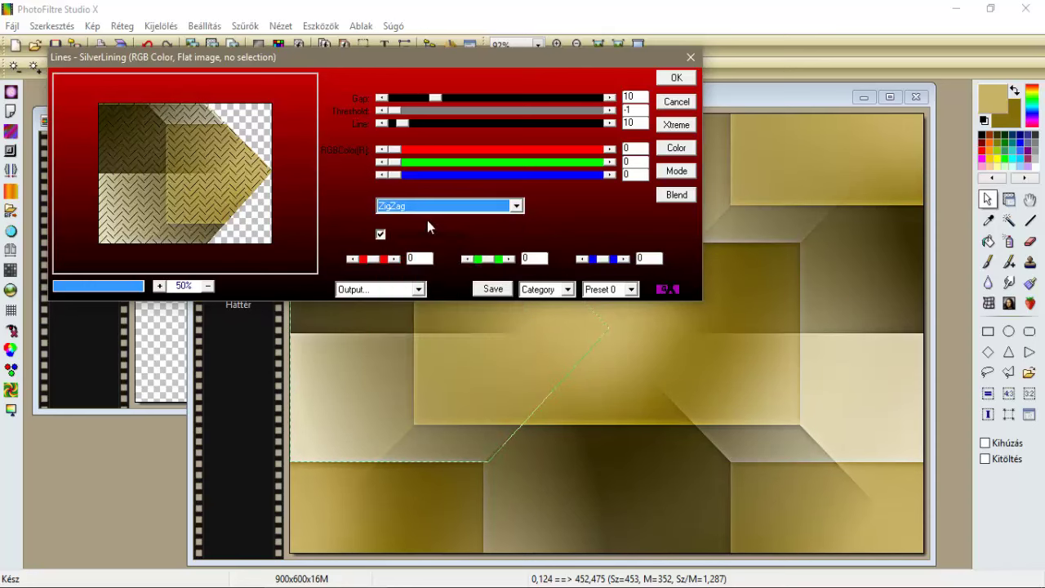
# Set the line gap to 4 and the line colour to white (255, 255, 255), and apply the filter.
pyautogui.click(433, 99)
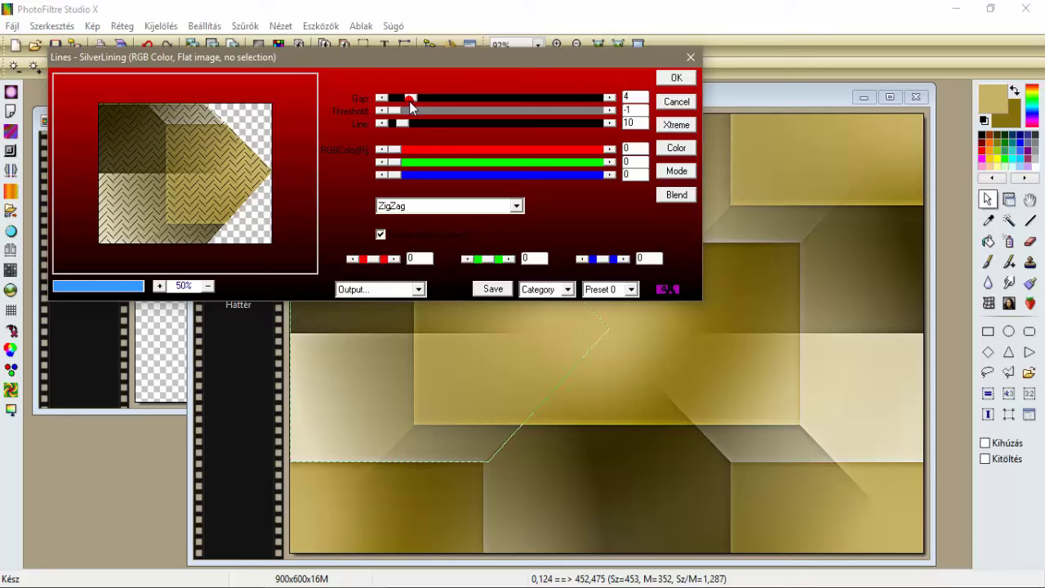
pyautogui.moveTo(409, 153); pyautogui.dragTo(608, 175)
pyautogui.moveTo(398, 163); pyautogui.dragTo(501, 180)
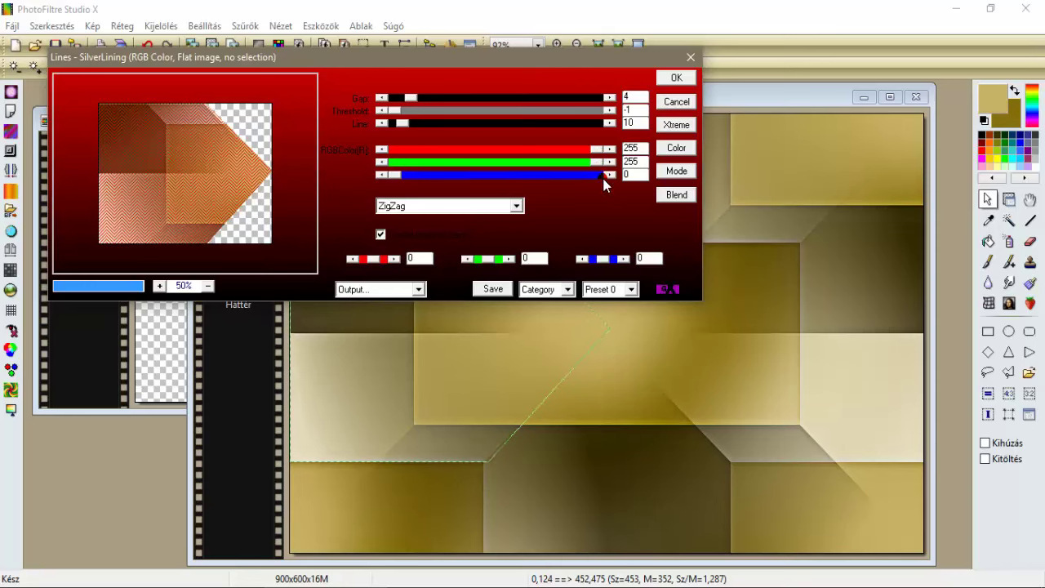
pyautogui.moveTo(396, 175); pyautogui.dragTo(617, 183)
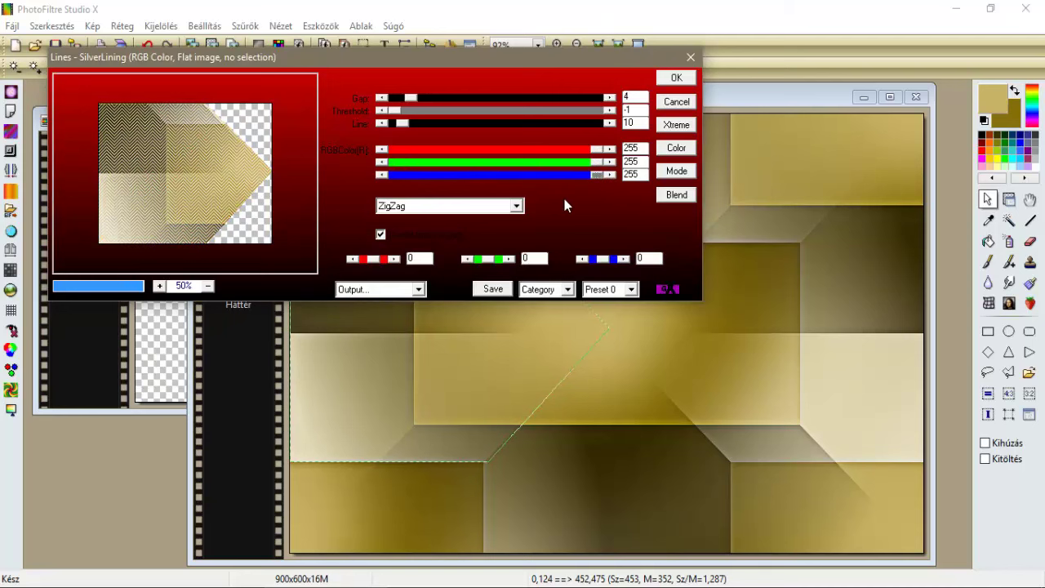
pyautogui.click(676, 78)
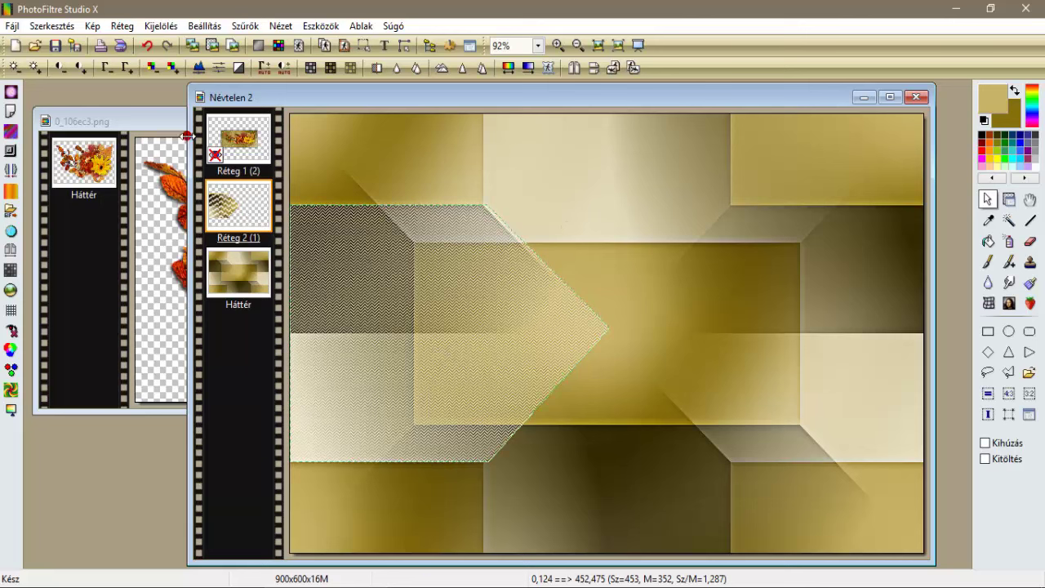
# Contract the arrow-shaped selection by 25 and delete the enclosed area from Réteg 2, leaving a patterned arrow frame.
pyautogui.click(161, 25)
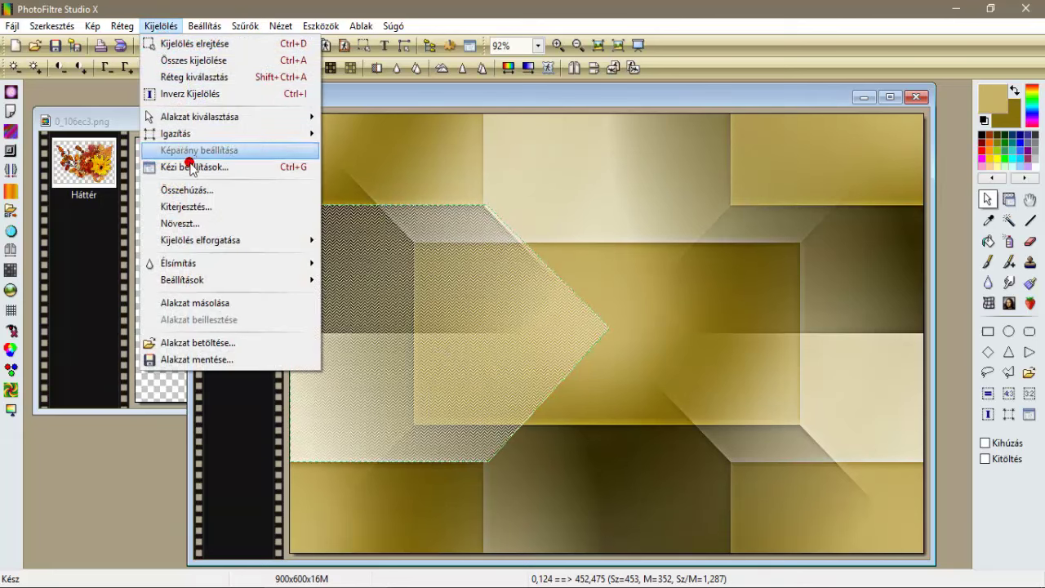
pyautogui.click(193, 190)
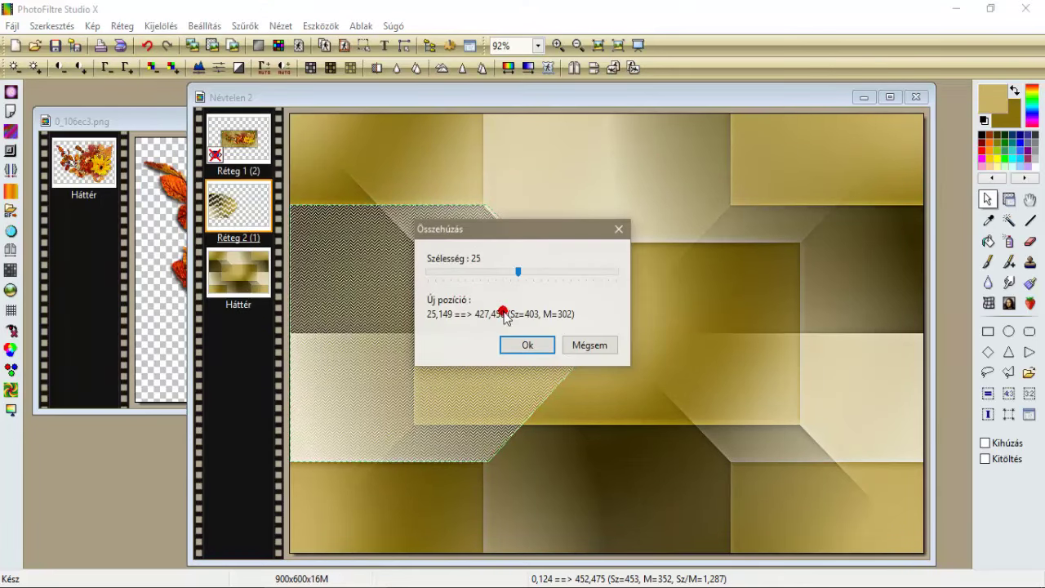
pyautogui.click(519, 344)
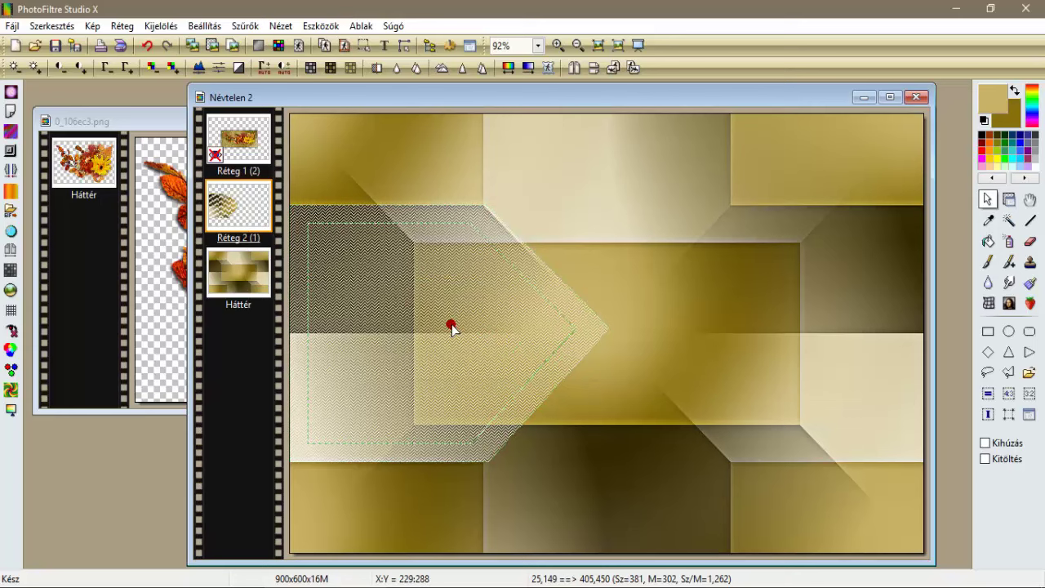
pyautogui.press('Delete')
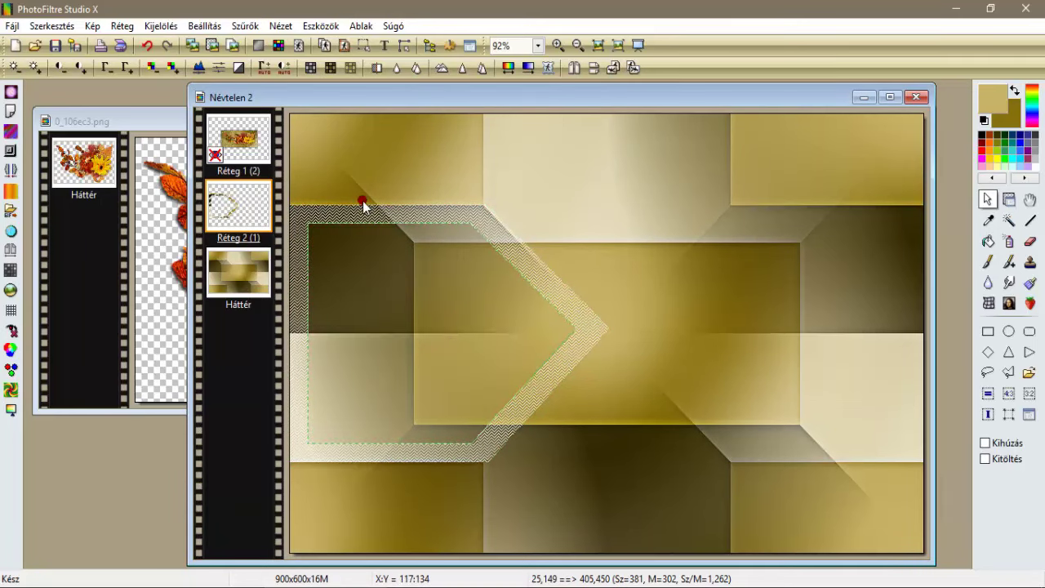
# Select the arrow frame's outline, apply Kontúr 3D with width 5, opacity 80 and the Bal-felső position, and clear the selection.
pyautogui.click(163, 25)
pyautogui.click(180, 76)
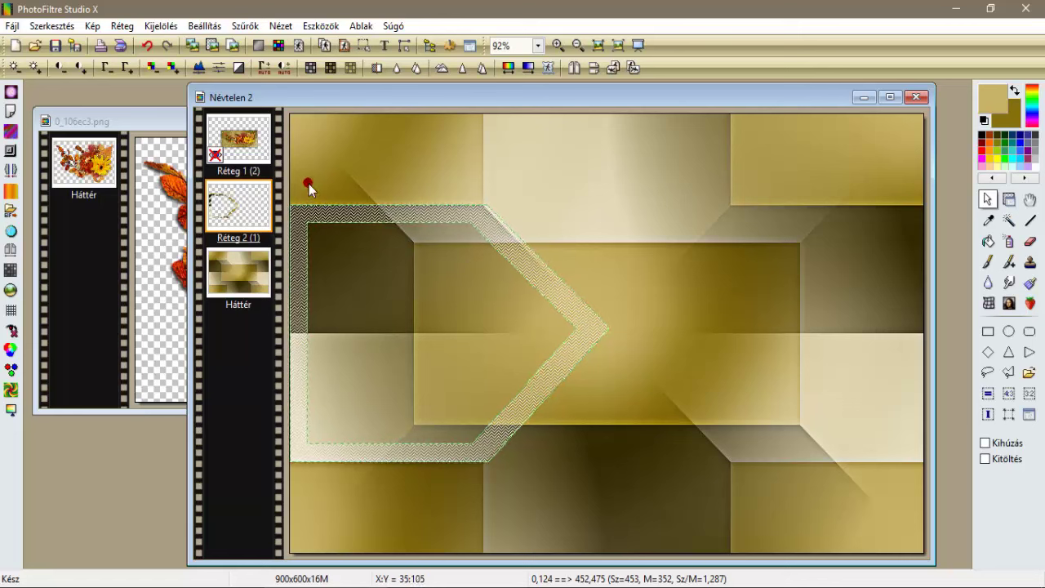
pyautogui.click(236, 25)
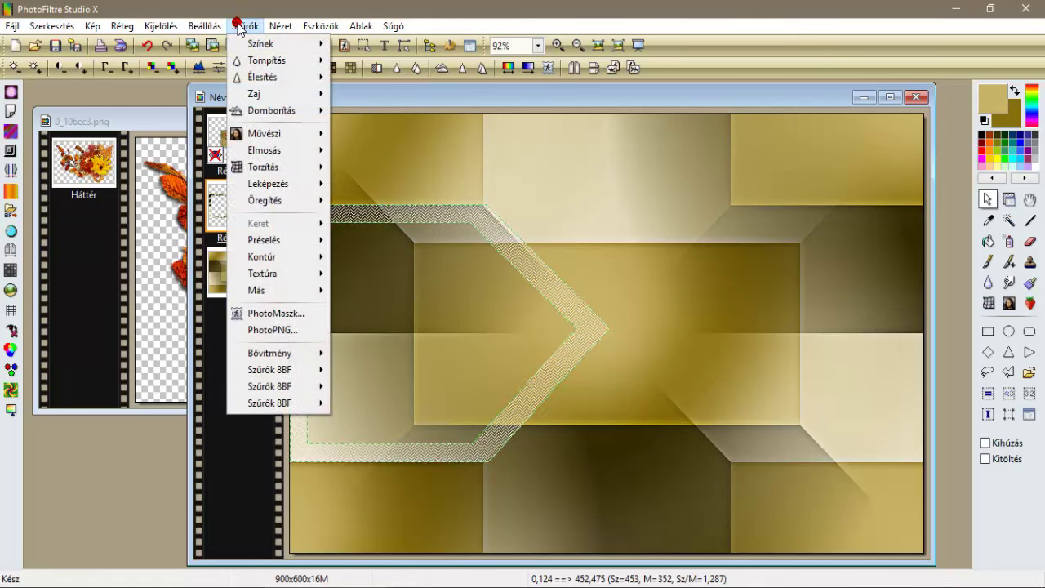
pyautogui.click(282, 184)
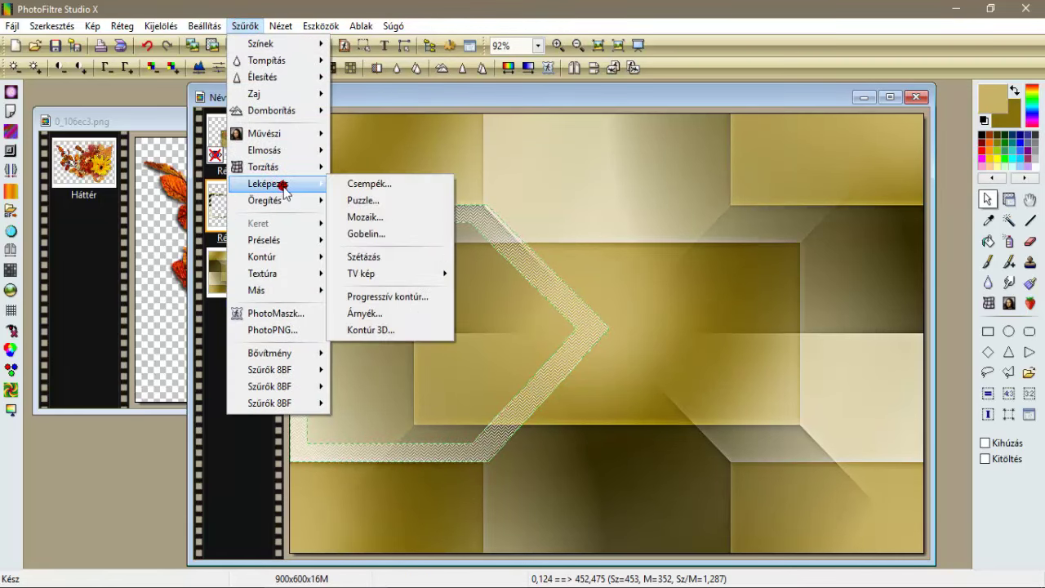
pyautogui.click(374, 329)
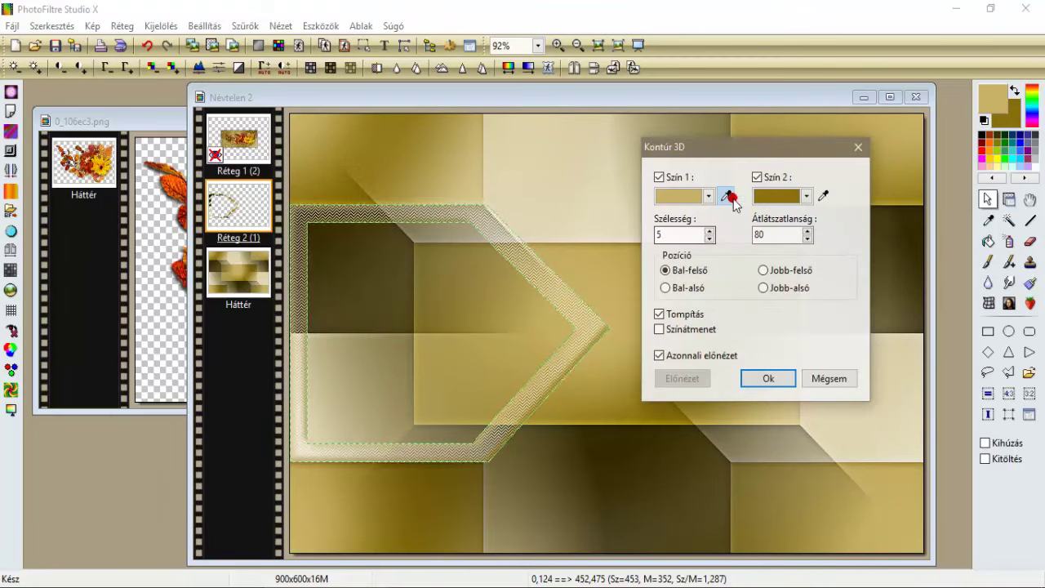
pyautogui.click(759, 377)
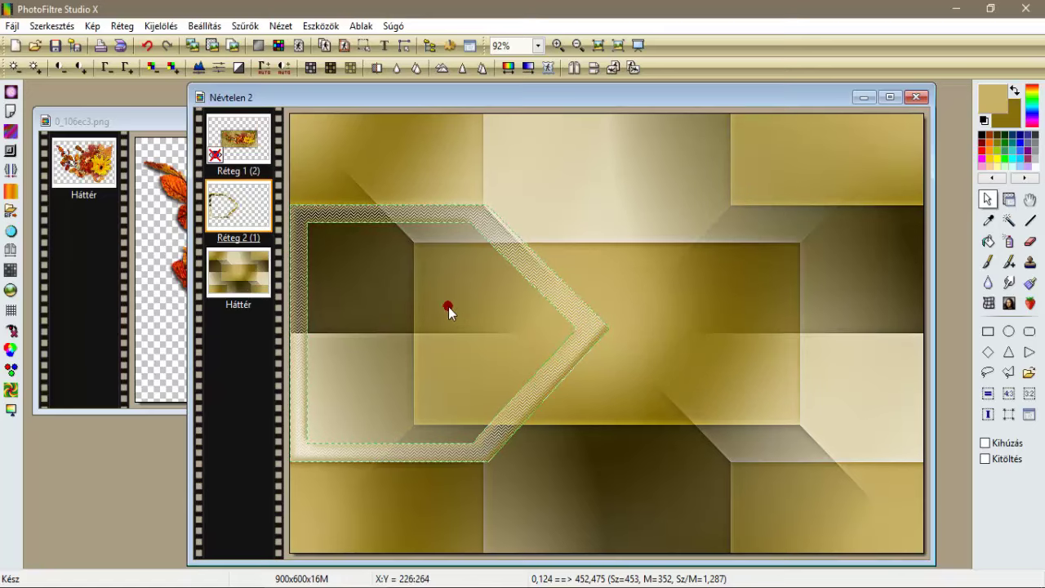
pyautogui.click(160, 22)
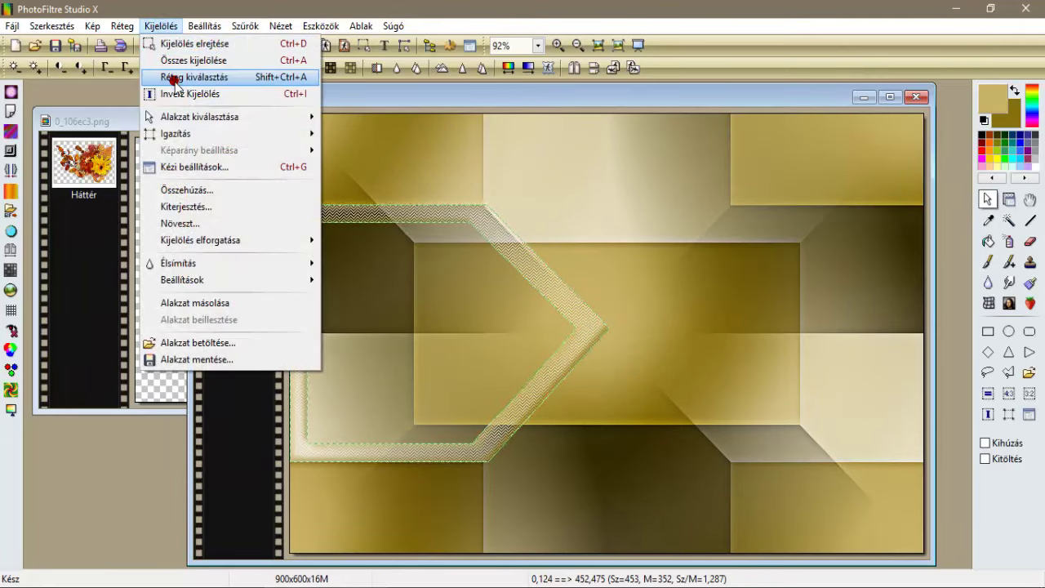
pyautogui.click(175, 43)
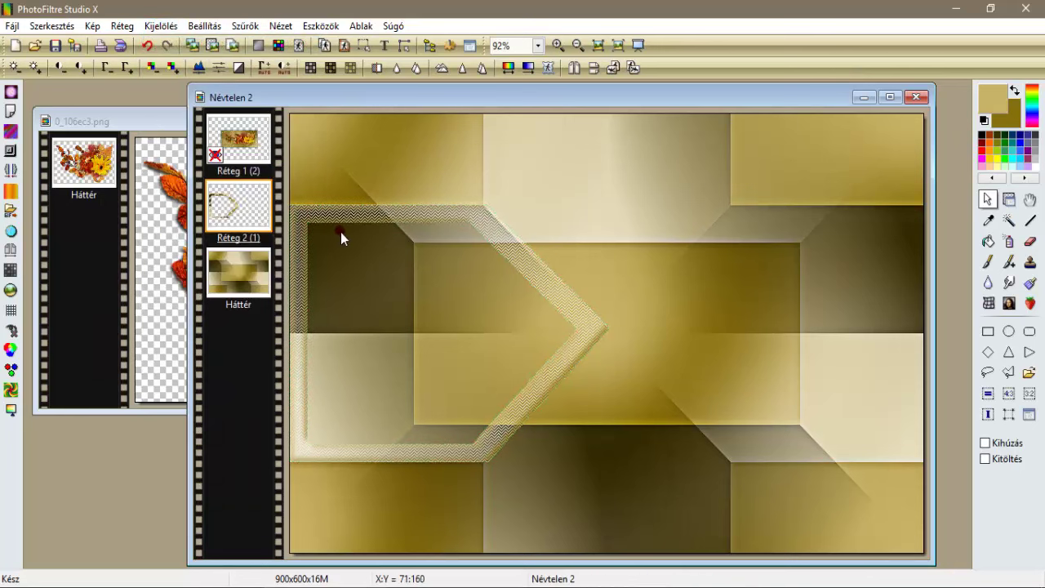
# Duplicate Réteg 2, flip the copy horizontally and move it to the image's right edge, with its upper-left corner at 449,123.
pyautogui.rightClick(234, 210)
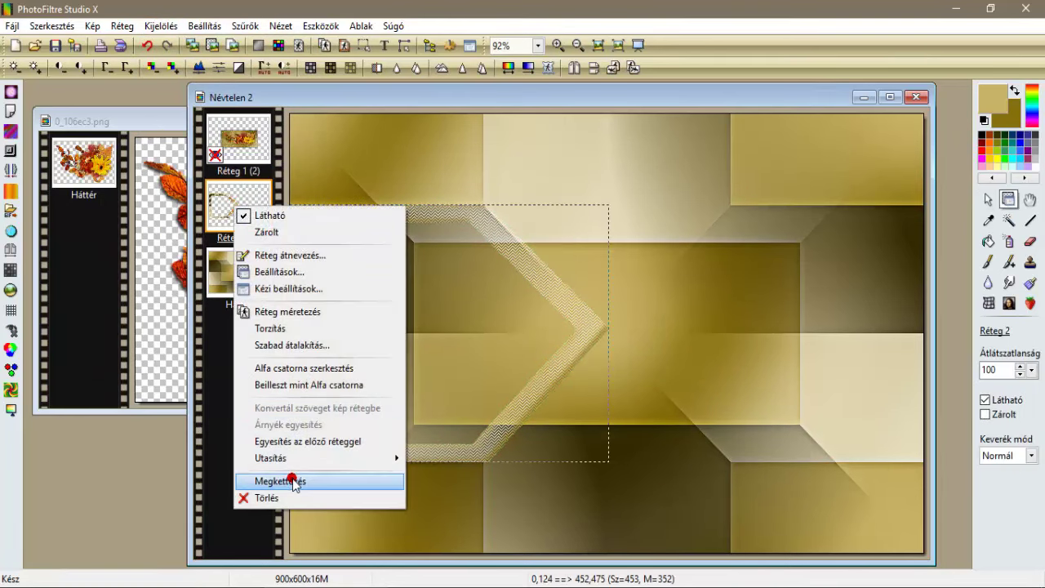
pyautogui.click(351, 480)
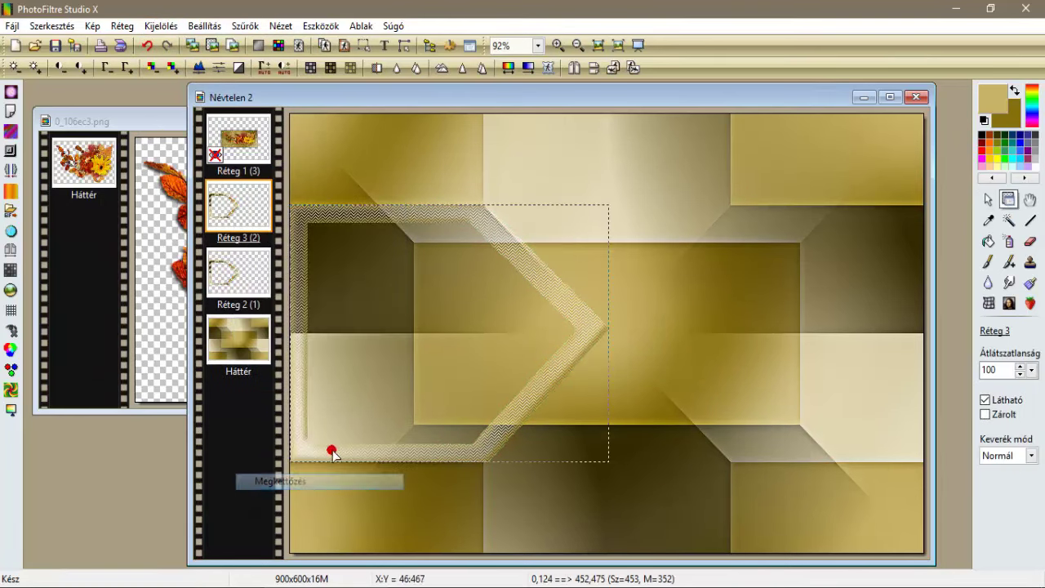
pyautogui.click(576, 68)
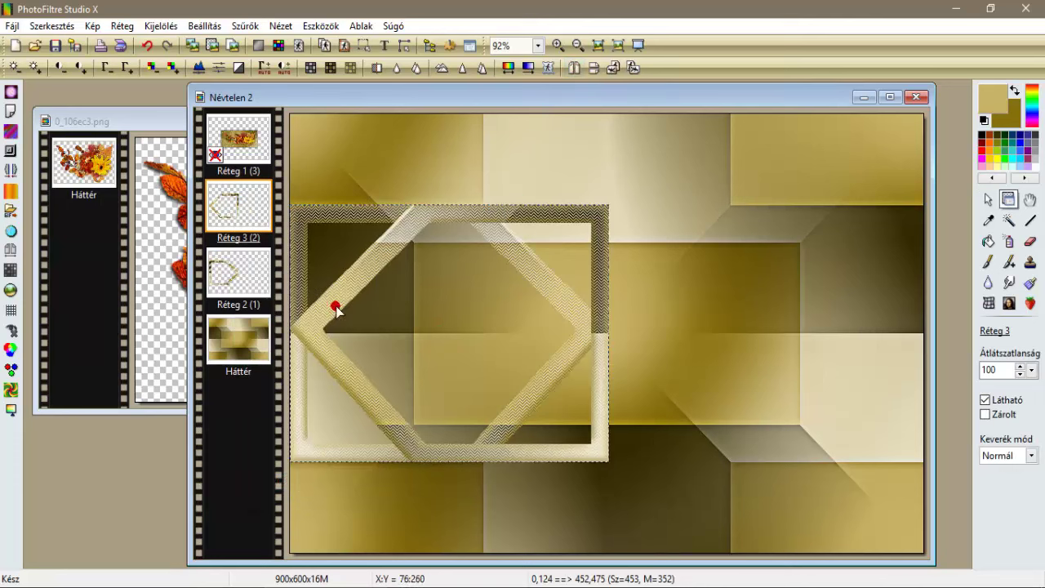
pyautogui.moveTo(309, 322); pyautogui.dragTo(628, 324)
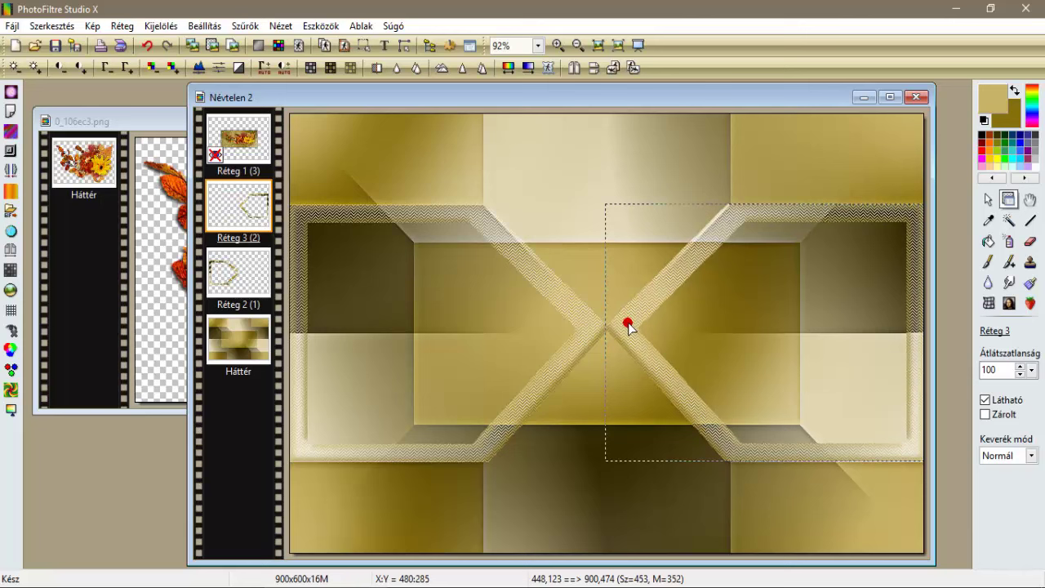
pyautogui.click(239, 348)
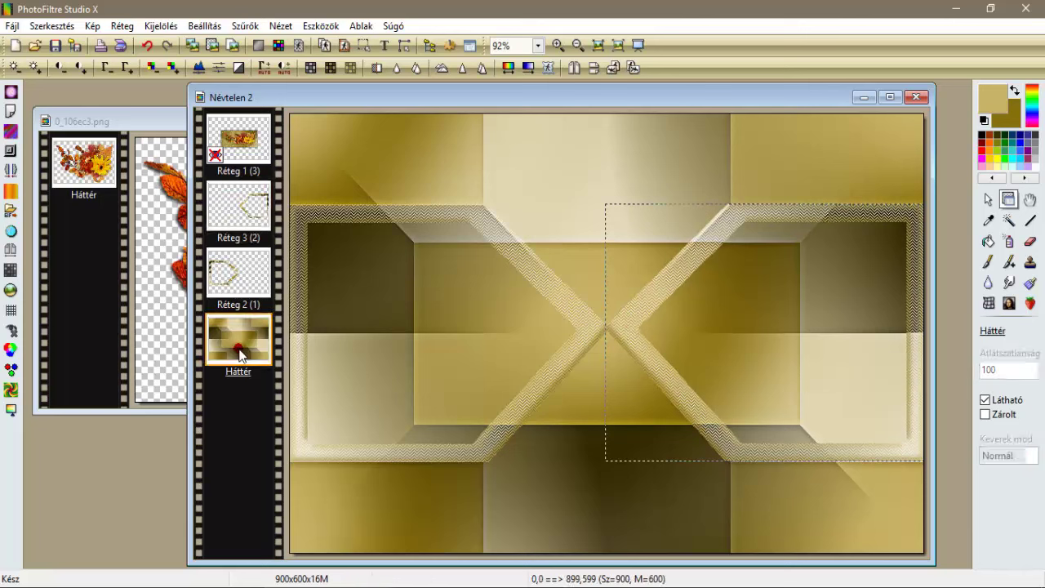
pyautogui.click(777, 451)
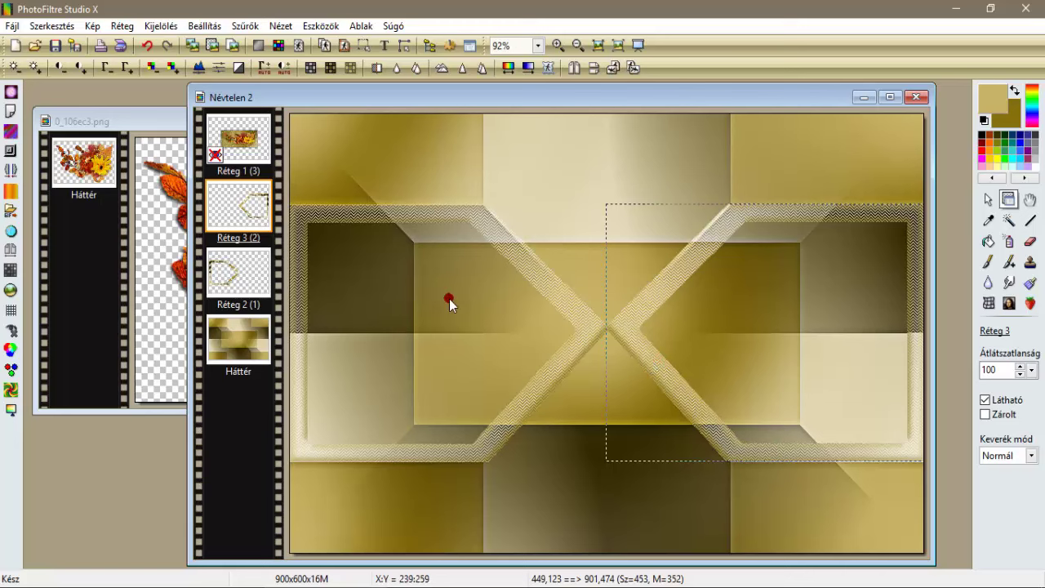
# Merge the mirrored arrow frame into Réteg 2 and select the outline of the merged layer's content.
pyautogui.rightClick(250, 215)
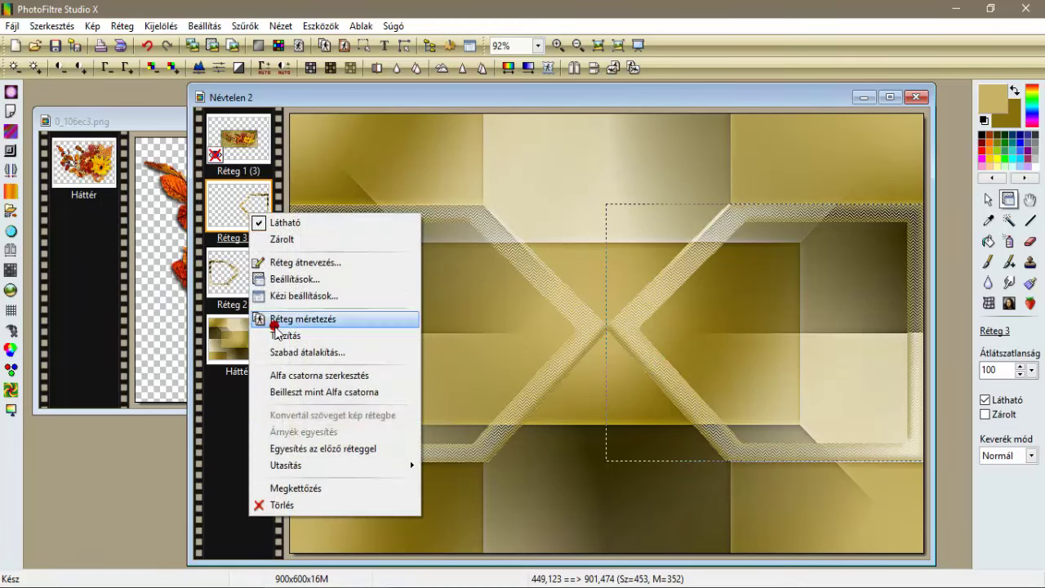
pyautogui.click(302, 446)
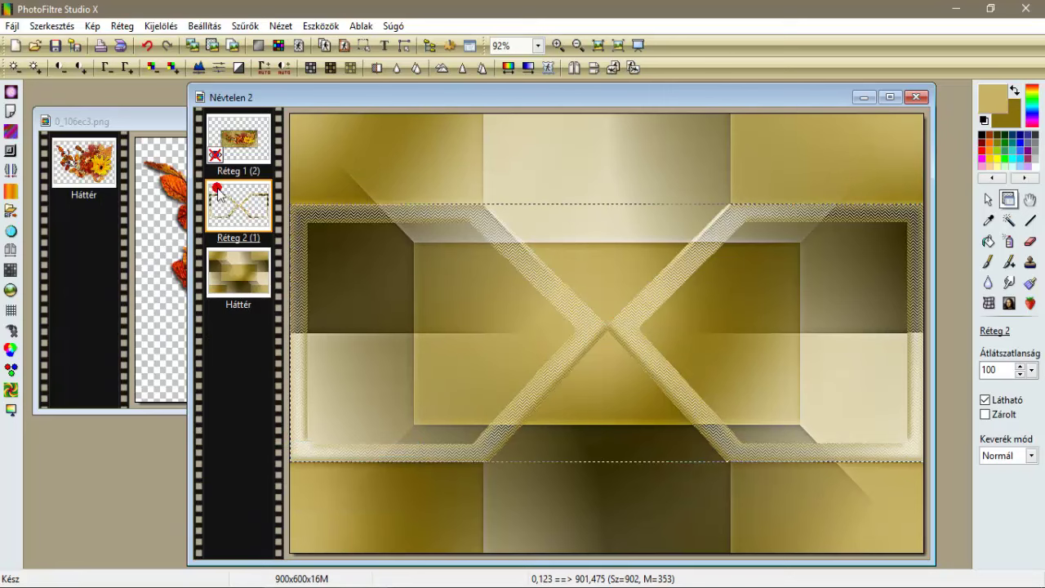
pyautogui.click(159, 25)
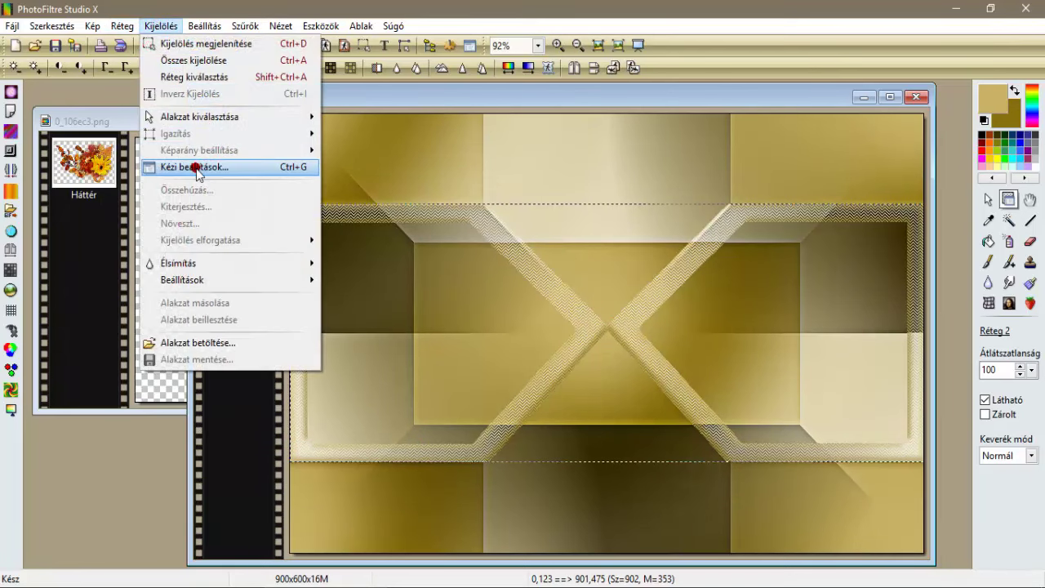
pyautogui.click(213, 78)
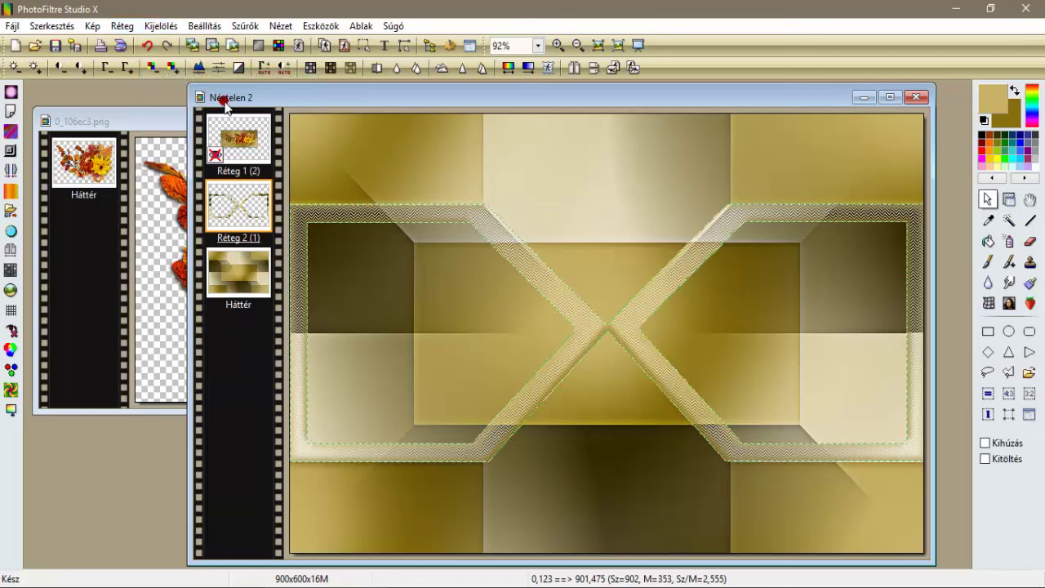
# Apply Progresszív kontúr to both arrow frames in black at 50%, width 5, with Külső and Elmosás, and clear the selection.
pyautogui.click(244, 25)
pyautogui.moveTo(278, 184)
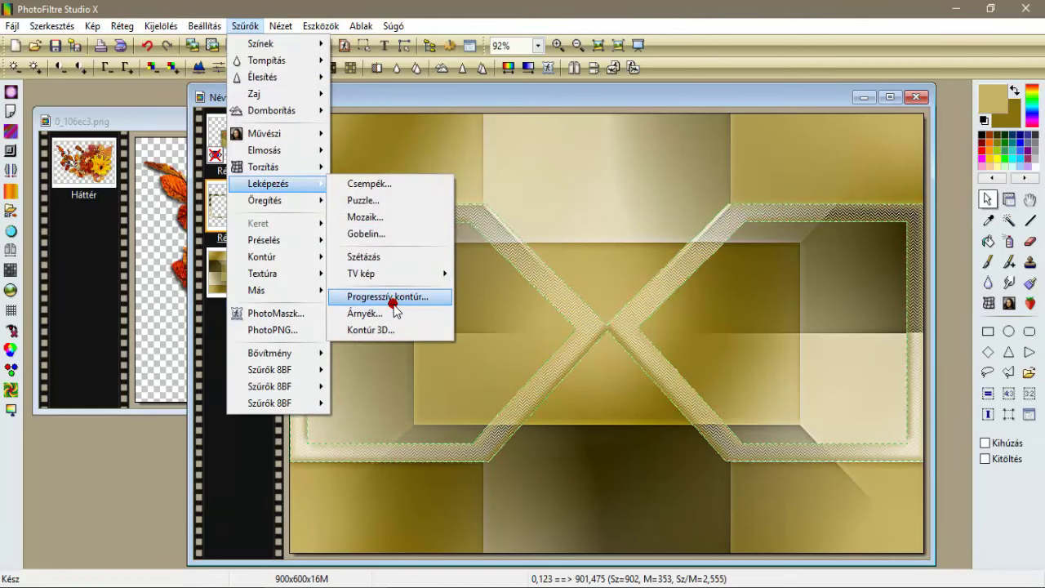
pyautogui.click(394, 298)
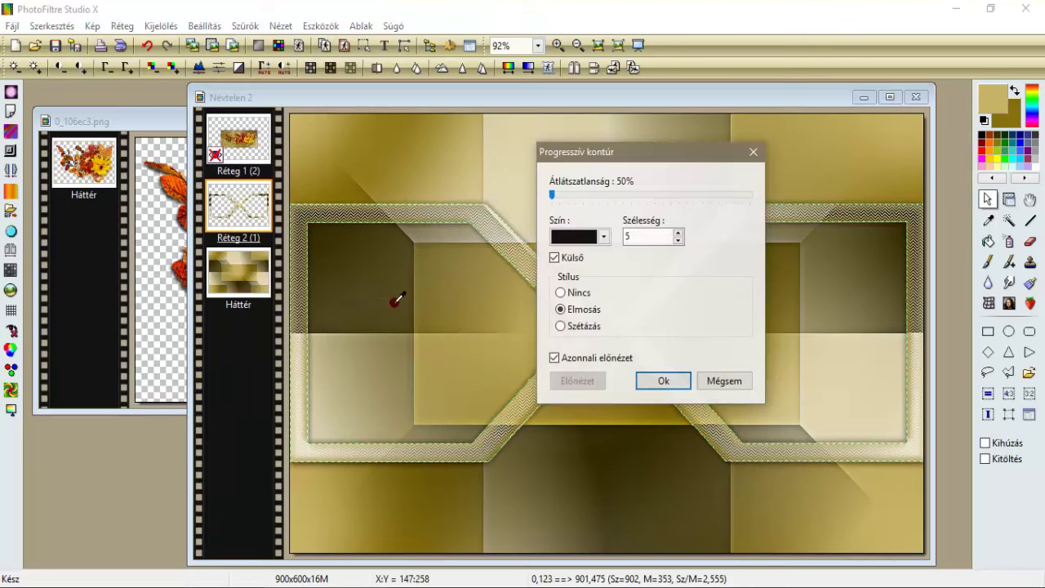
pyautogui.click(567, 258)
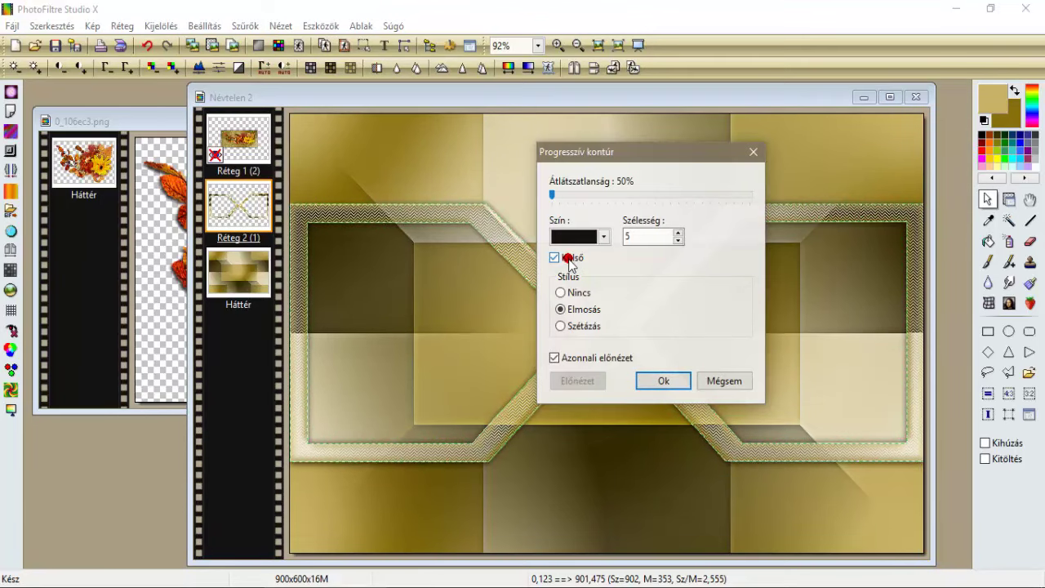
pyautogui.click(663, 380)
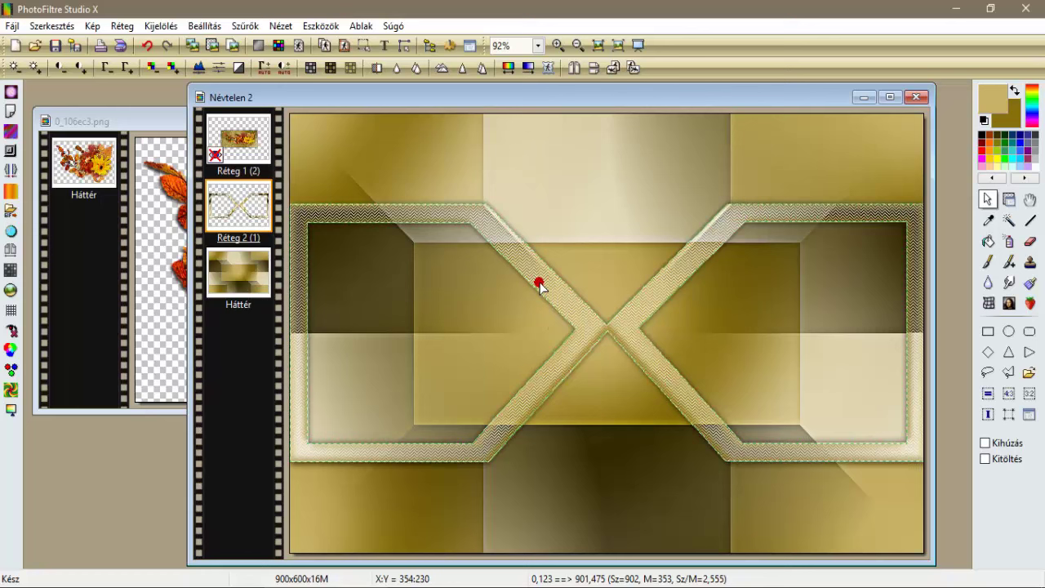
pyautogui.click(158, 26)
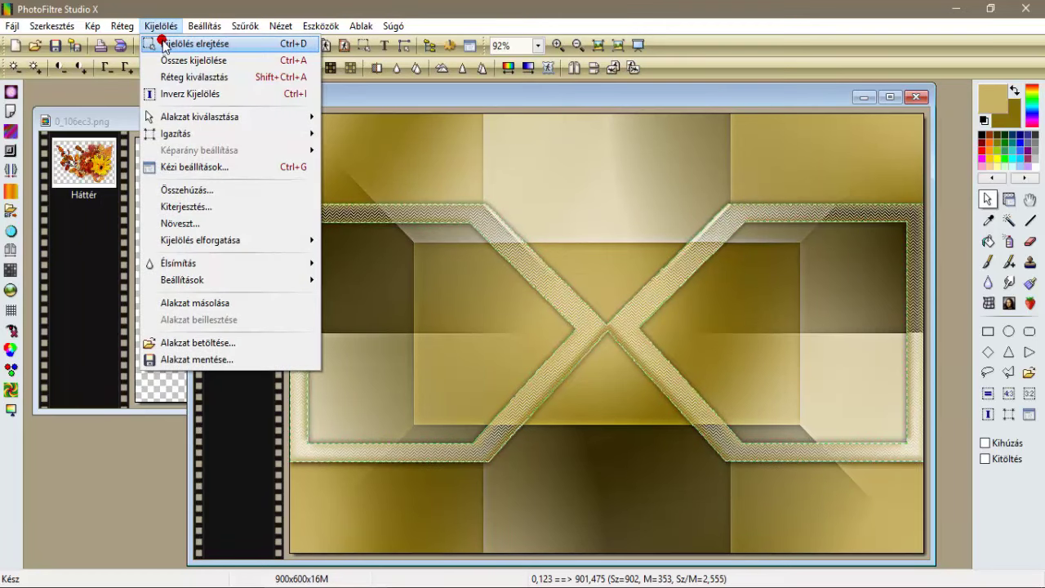
pyautogui.click(160, 43)
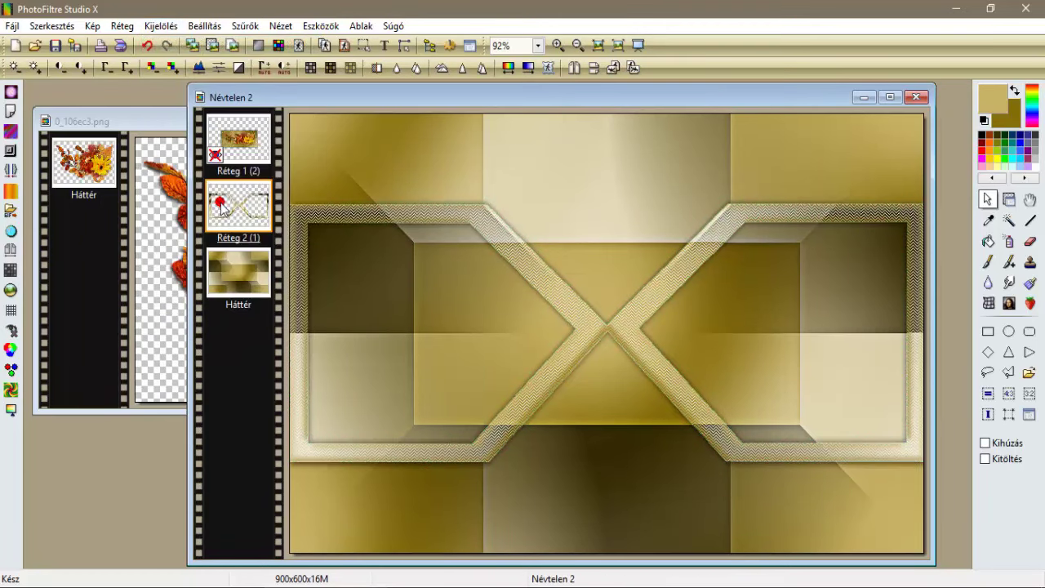
# Hide Réteg 2, which holds the two merged arrow frames.
pyautogui.click(237, 272)
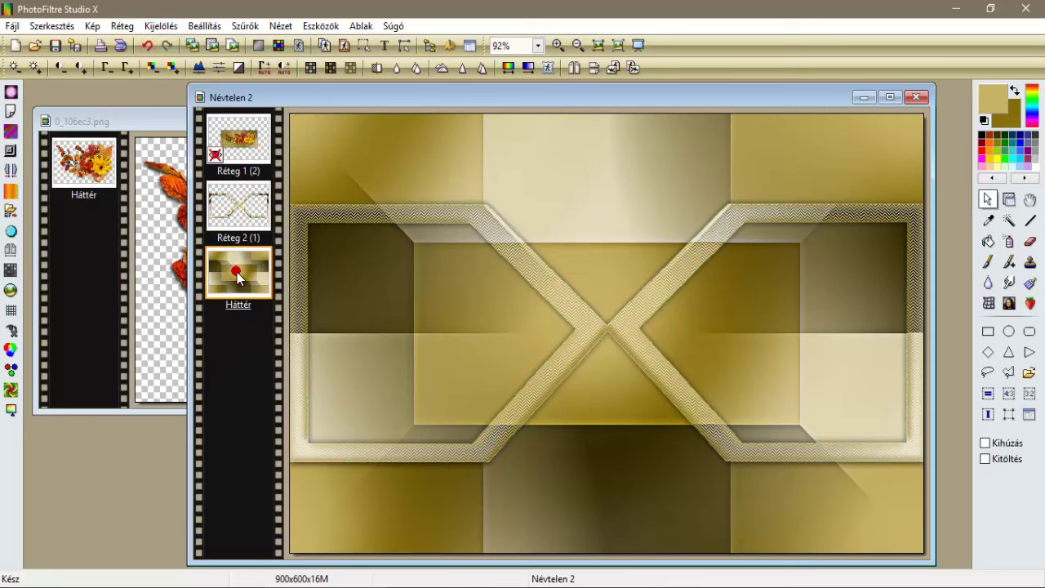
pyautogui.rightClick(255, 220)
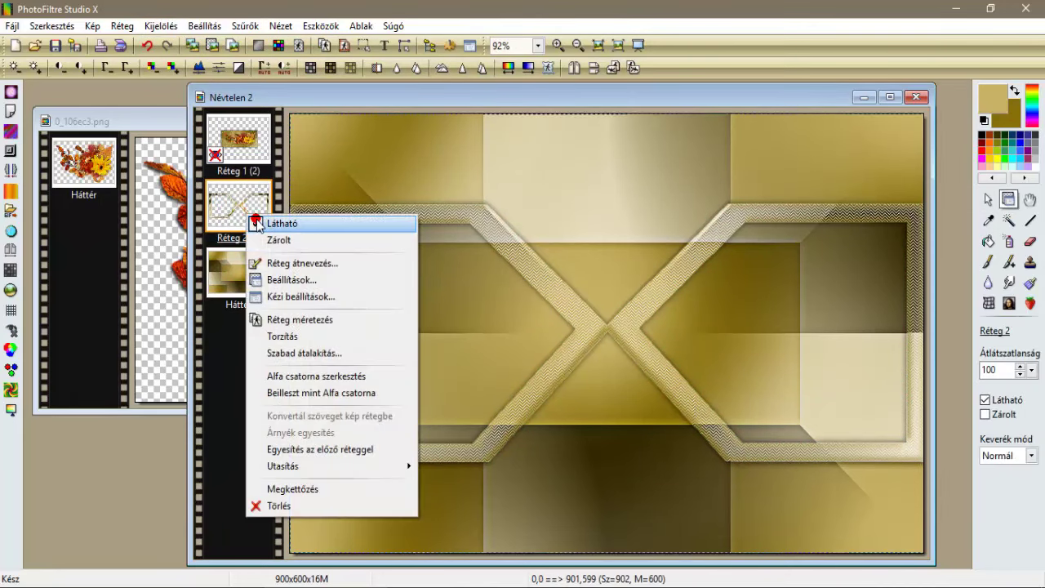
pyautogui.click(274, 223)
# Load the selection shape e_08_11_01.pfs onto the Háttér layer.
pyautogui.click(248, 270)
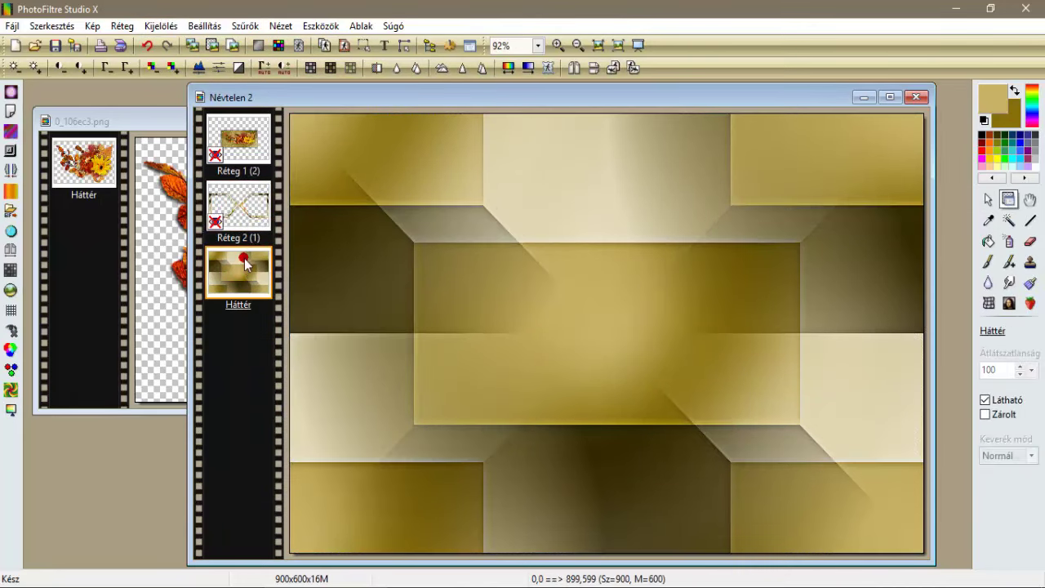
pyautogui.click(161, 26)
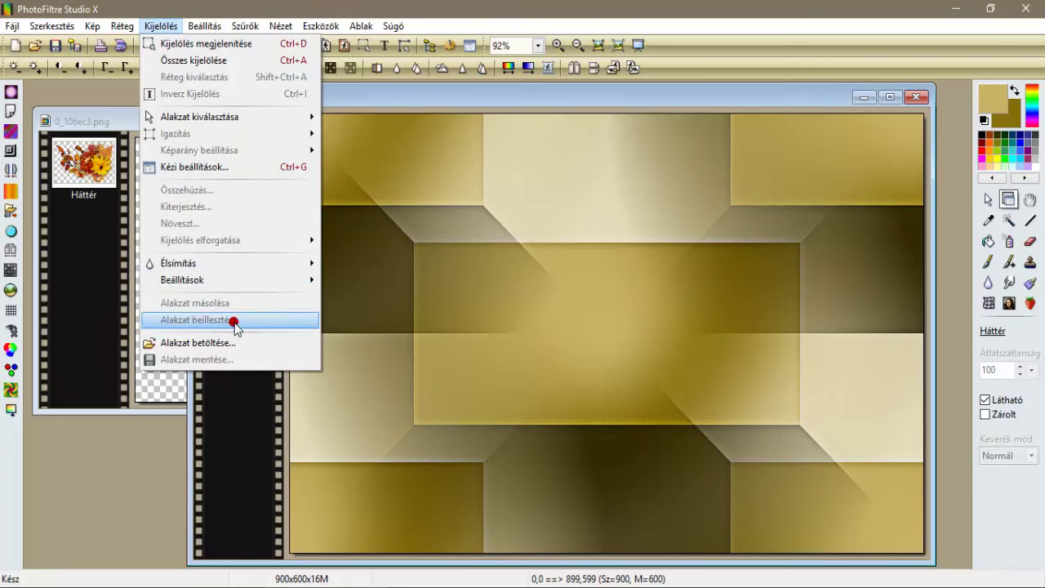
pyautogui.click(234, 343)
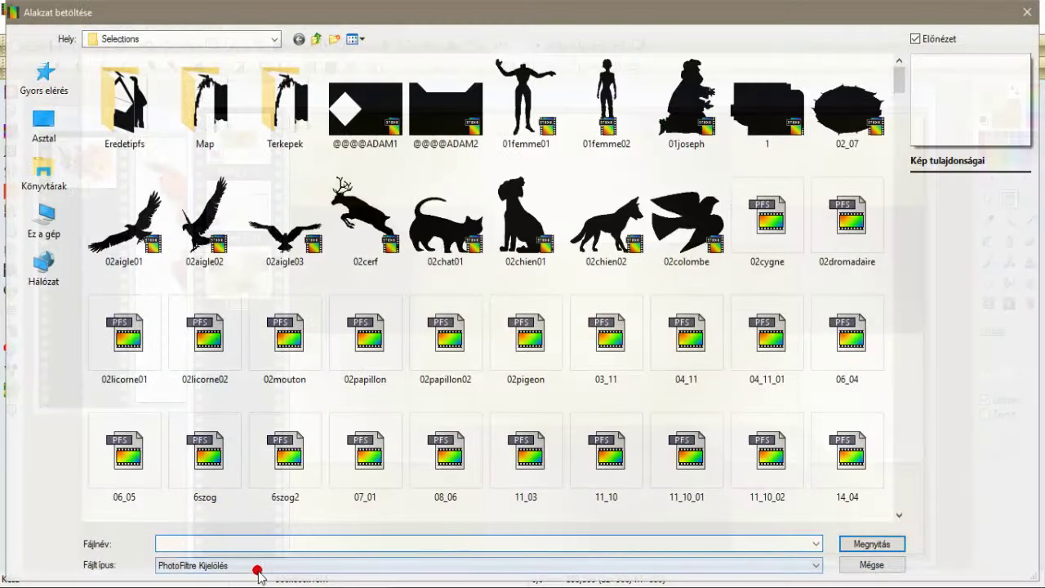
pyautogui.write('e')
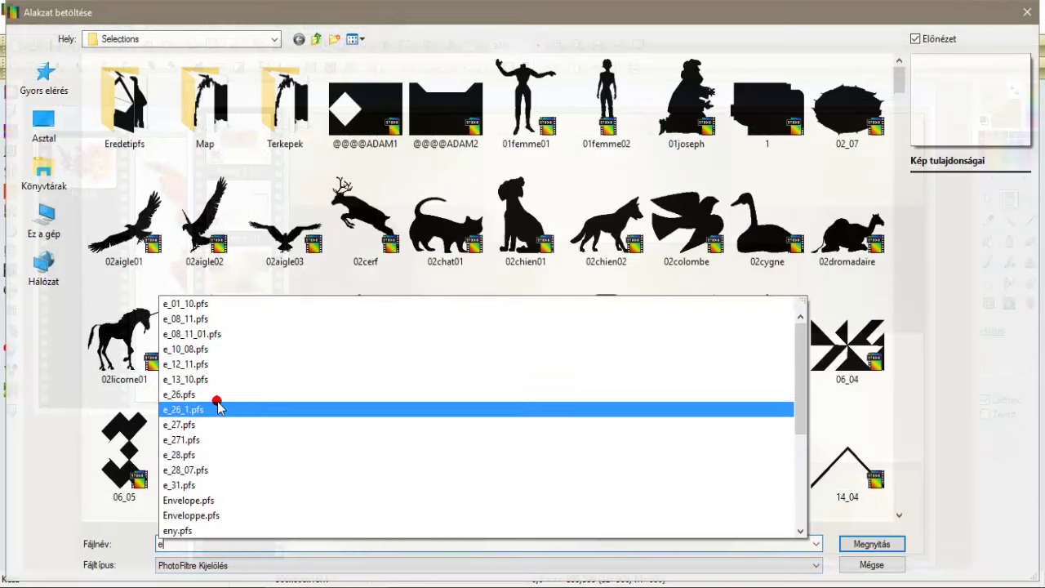
pyautogui.click(196, 336)
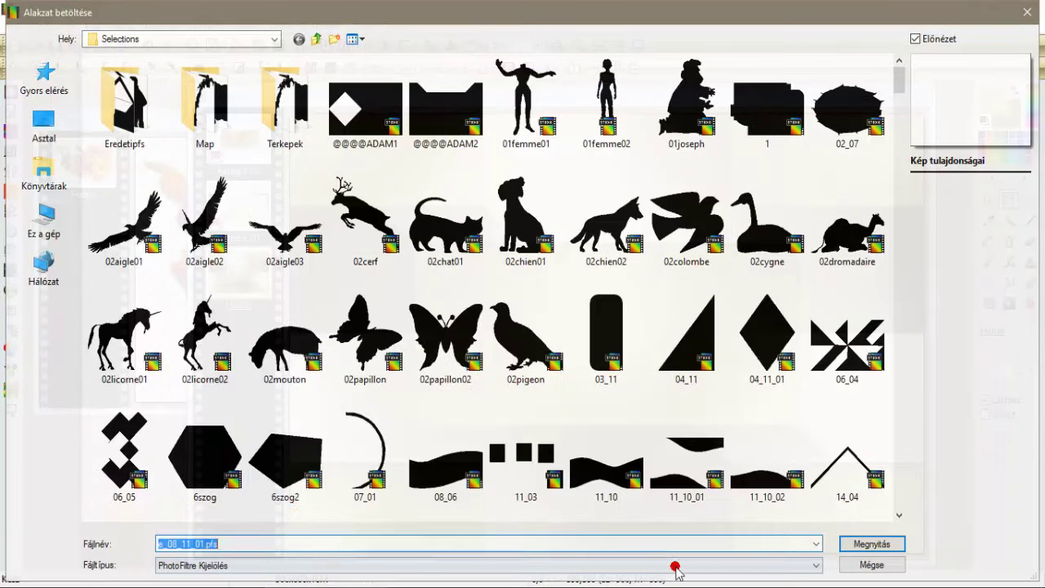
pyautogui.click(853, 543)
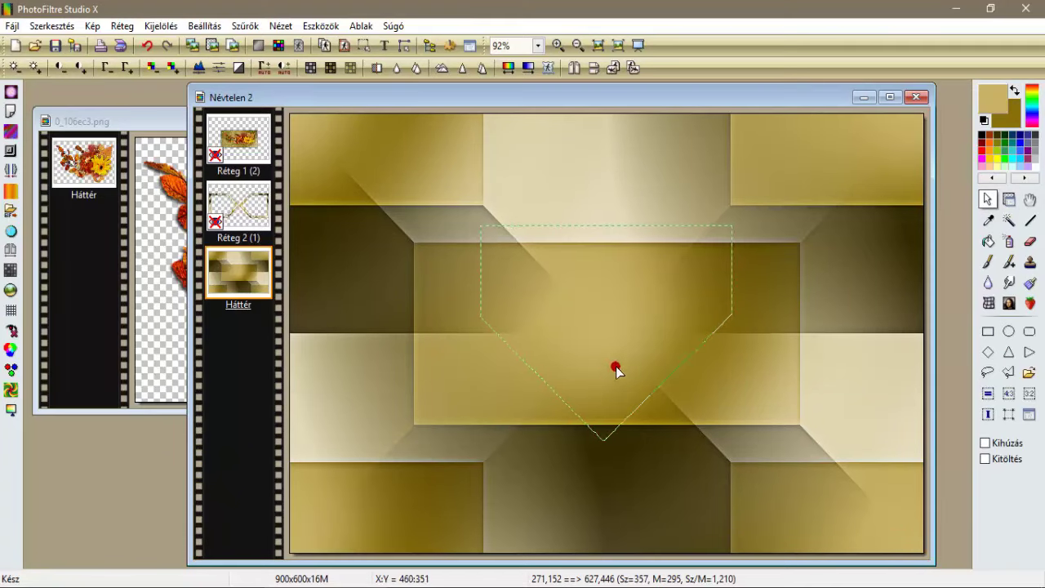
# Position the pentagon selection against the image's top edge at X 273, Y 0, in line with the light central block.
pyautogui.moveTo(609, 319); pyautogui.dragTo(616, 221)
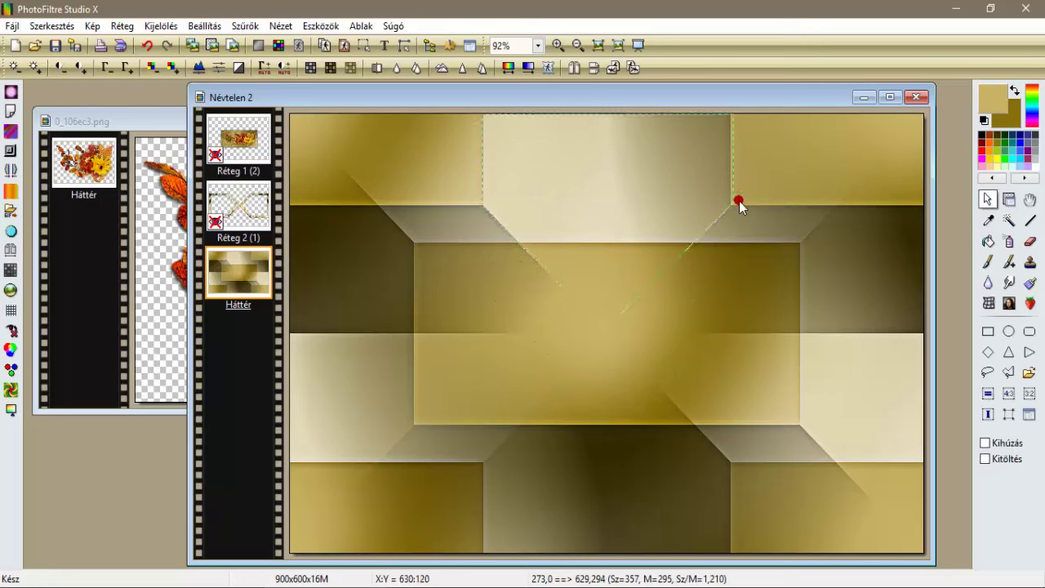
pyautogui.press('Right')
pyautogui.press('Right')
pyautogui.press('Left')
pyautogui.press('Left')
pyautogui.click(988, 200)
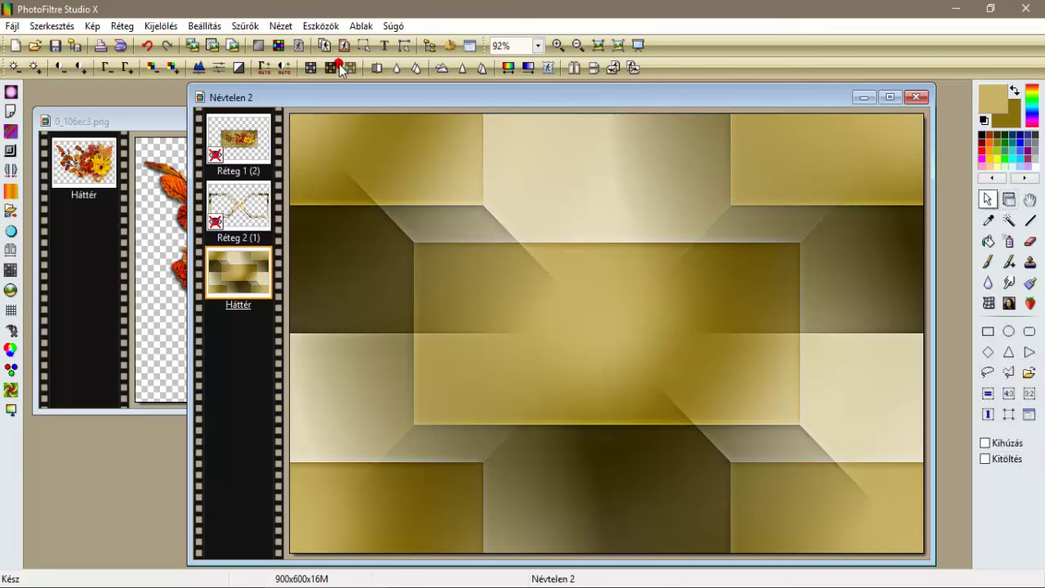
pyautogui.click(364, 47)
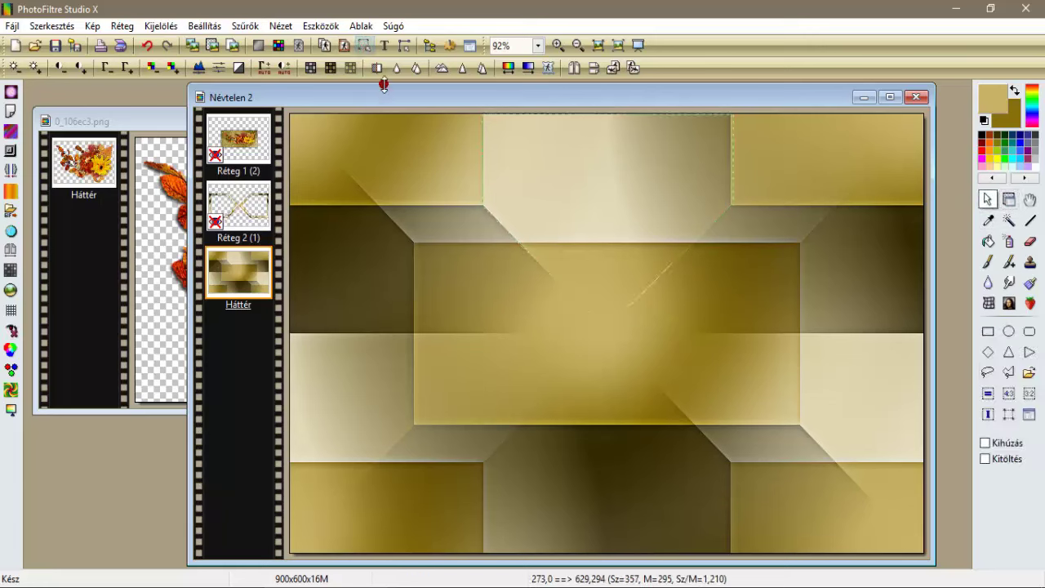
# Duplicate the selected pentagon area of Háttér to a new layer and select the outline of that layer's content.
pyautogui.rightClick(604, 200)
pyautogui.click(640, 411)
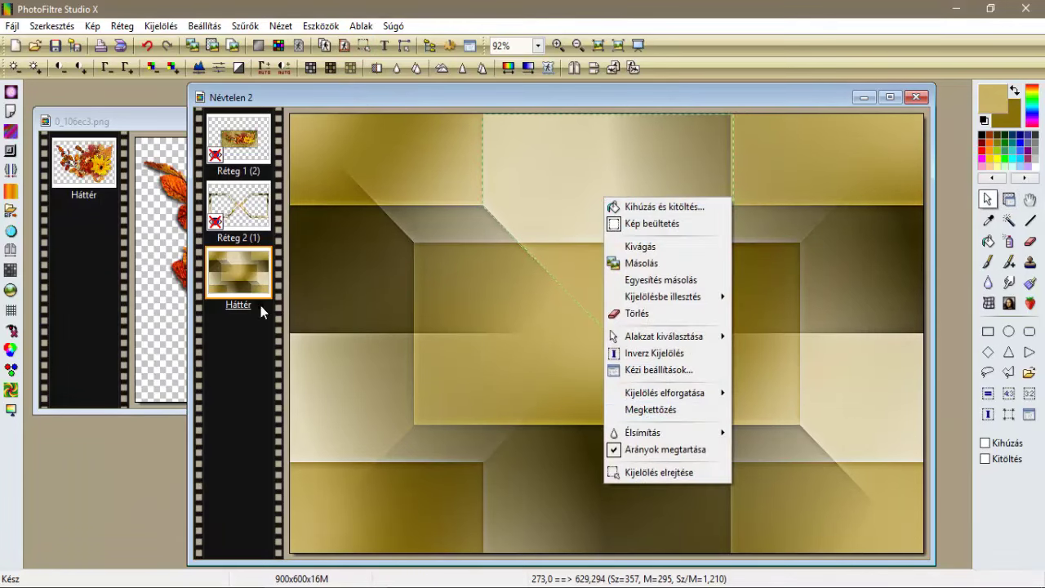
pyautogui.click(658, 410)
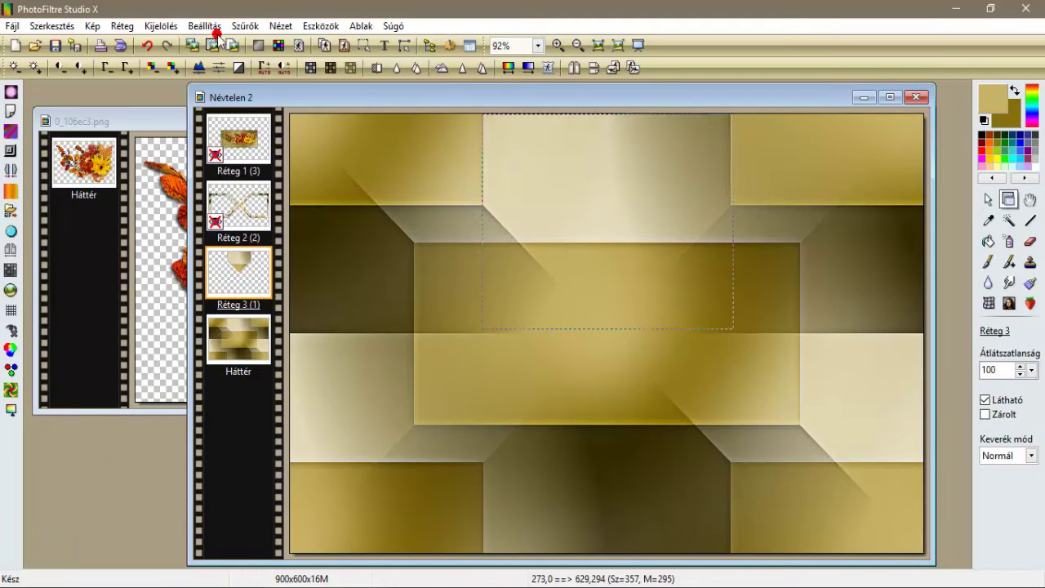
pyautogui.click(161, 26)
pyautogui.click(172, 81)
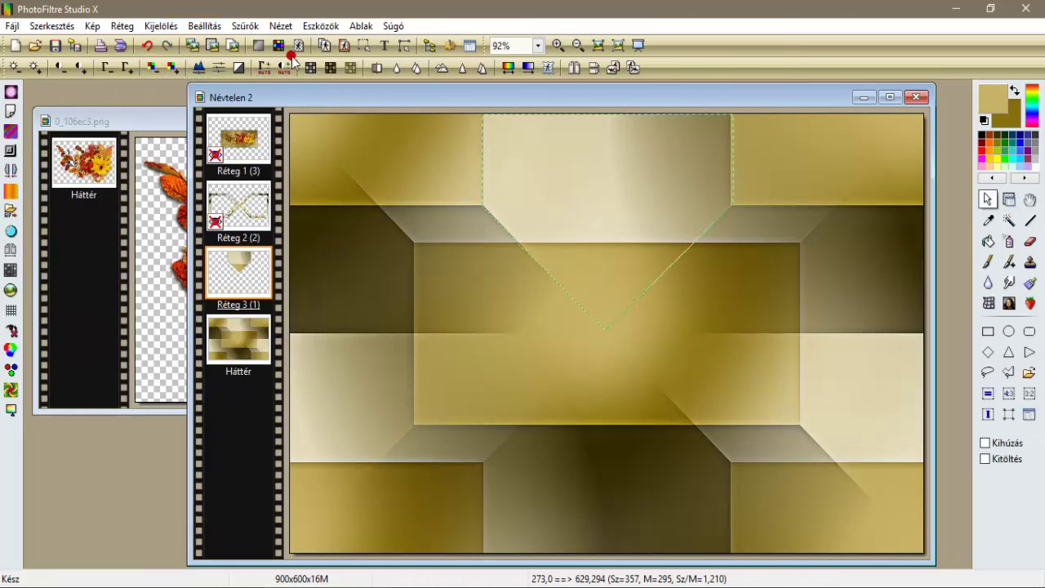
# Apply the AP 01 [Innovations] Lines - SilverLining filter to the pentagon with Dotty Grid and RGB colour 255, 255, 255.
pyautogui.click(247, 25)
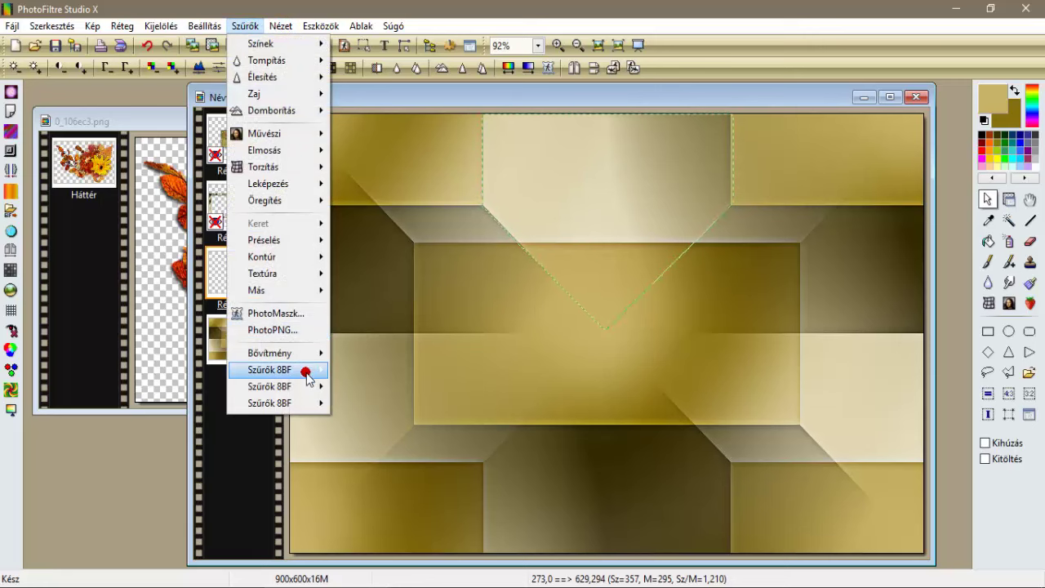
pyautogui.moveTo(308, 371)
pyautogui.moveTo(398, 315)
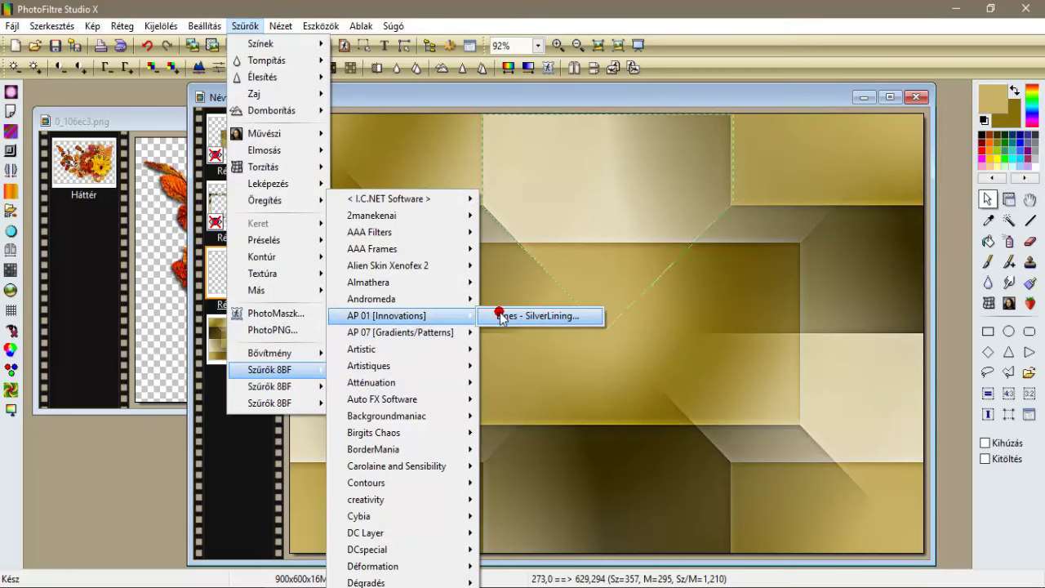
pyautogui.click(499, 316)
pyautogui.click(428, 208)
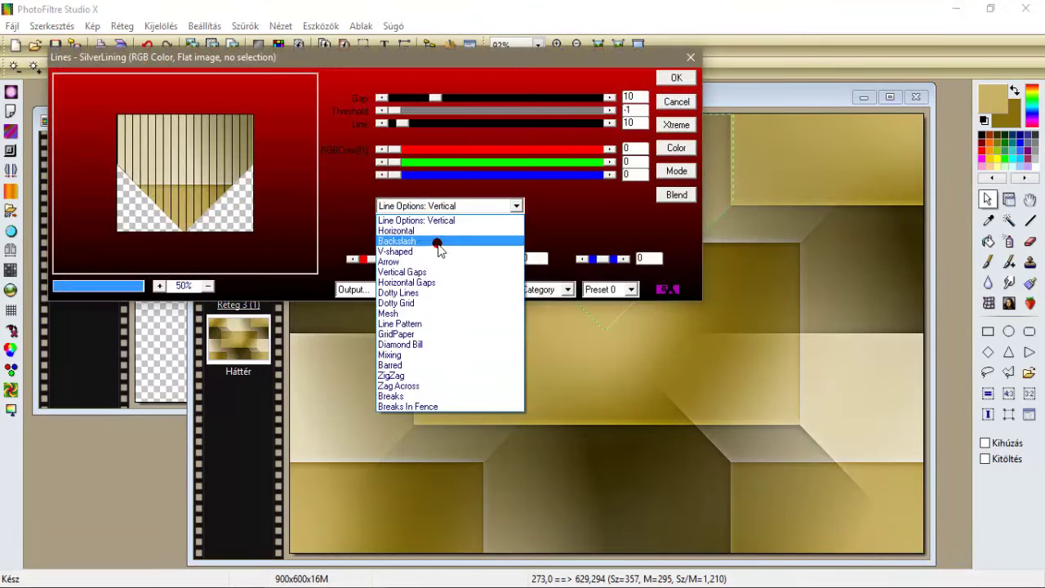
pyautogui.click(432, 300)
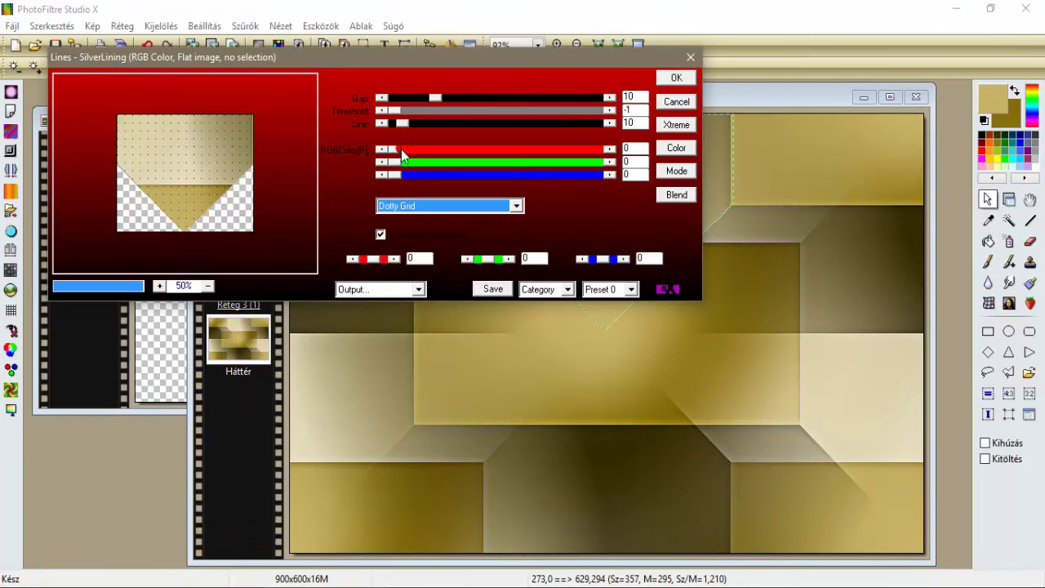
pyautogui.moveTo(395, 149); pyautogui.dragTo(608, 167)
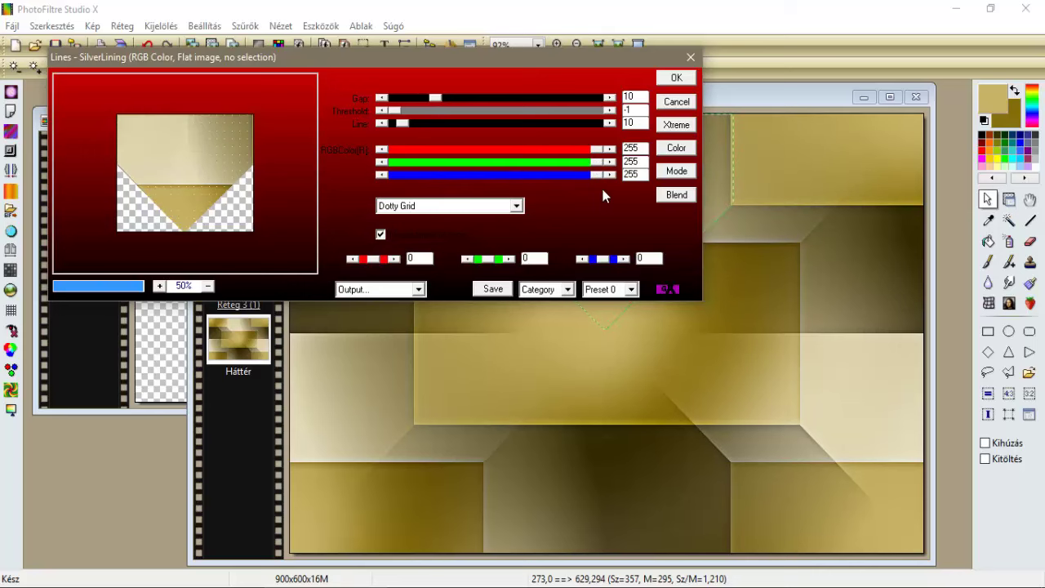
pyautogui.click(674, 79)
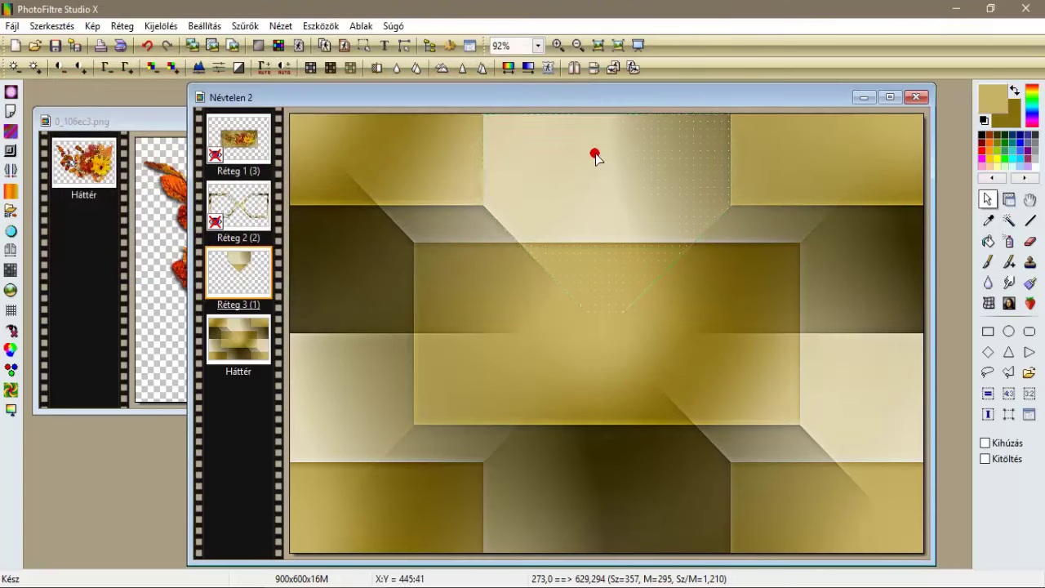
# Contract the selection by 25 and delete the pentagon's interior to leave a dotted frame.
pyautogui.click(160, 26)
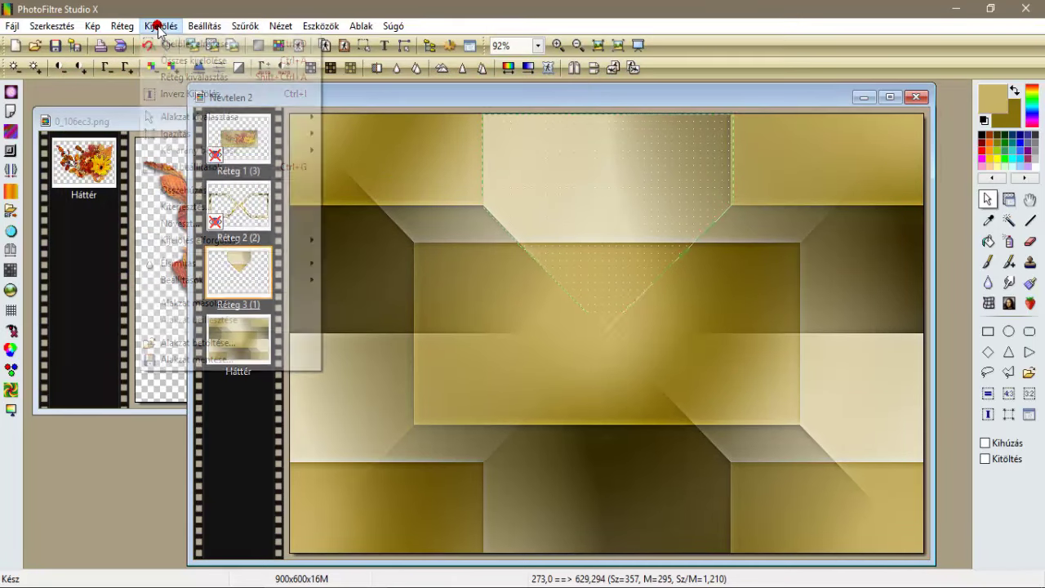
pyautogui.click(191, 191)
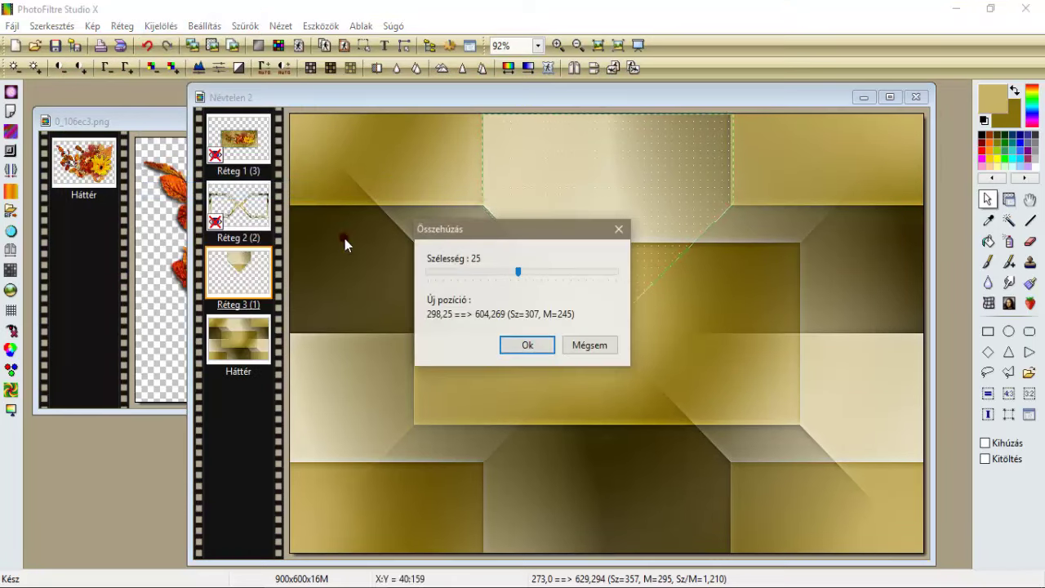
pyautogui.click(508, 346)
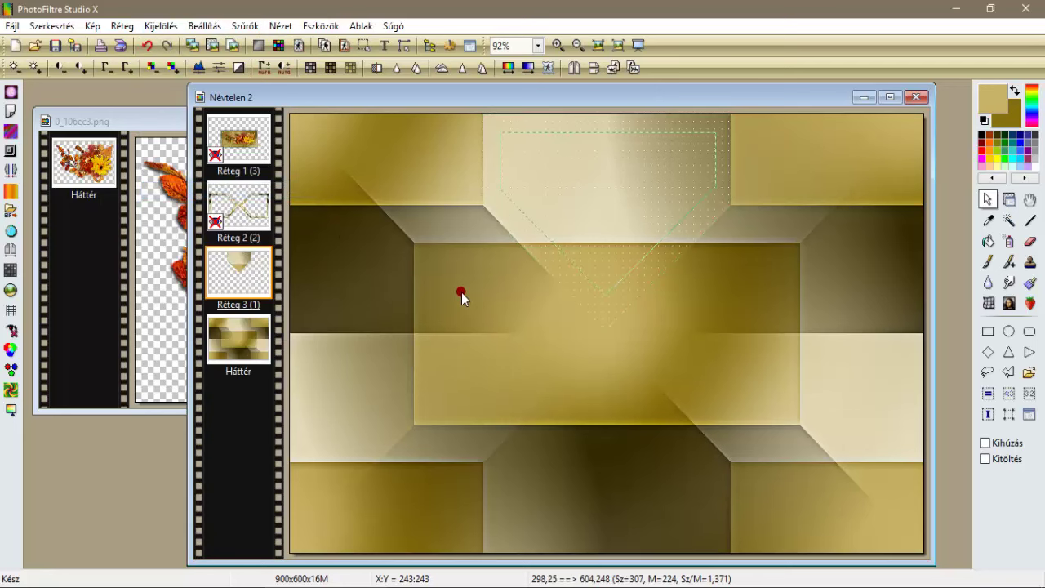
pyautogui.press('Delete')
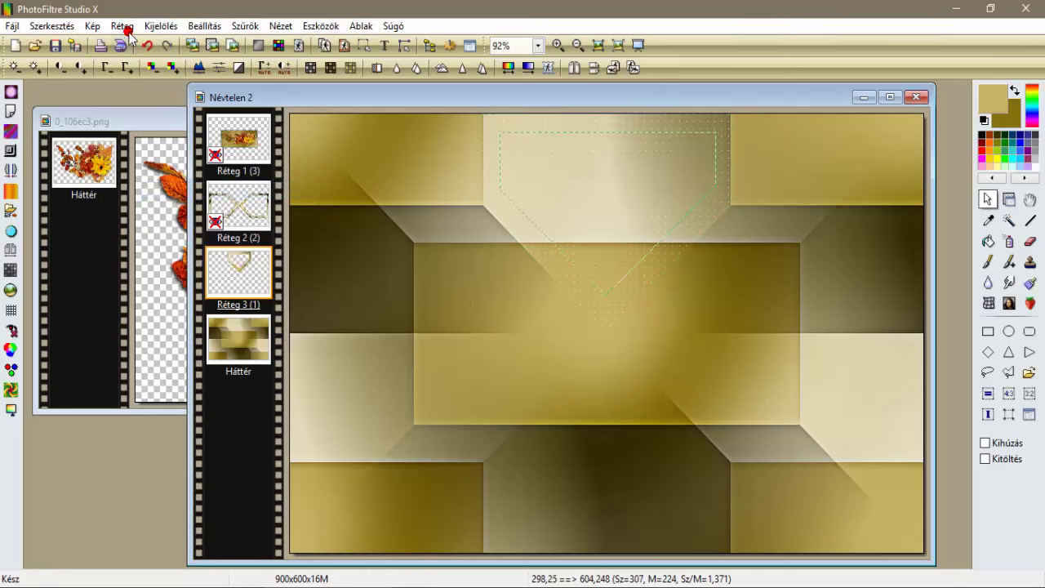
# Select the frame's outline, apply Kontúr 3D with width 5, opacity 80, Bal-felső and Tompítás, and clear the selection.
pyautogui.click(161, 25)
pyautogui.click(169, 78)
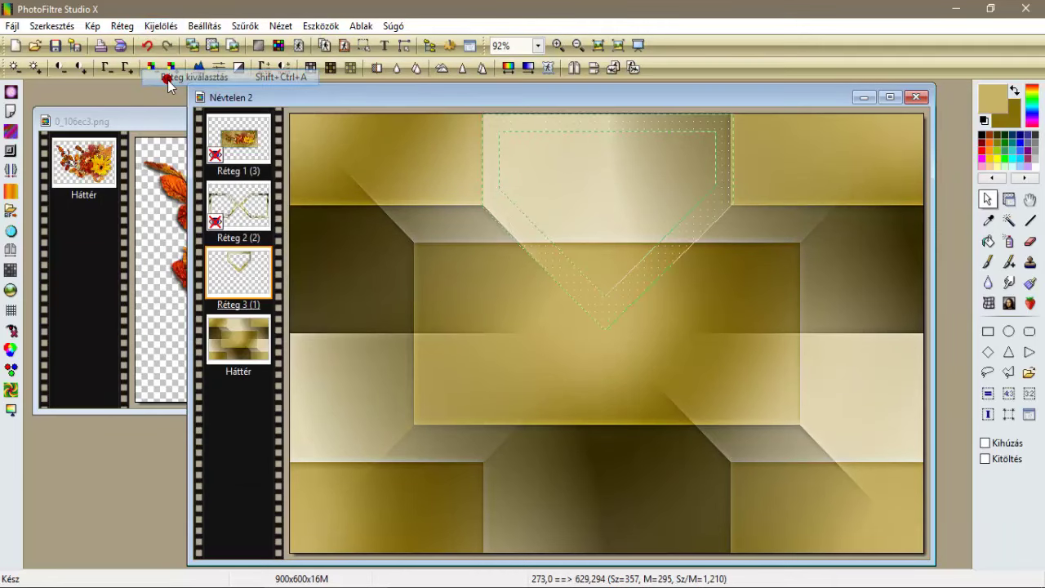
pyautogui.click(245, 26)
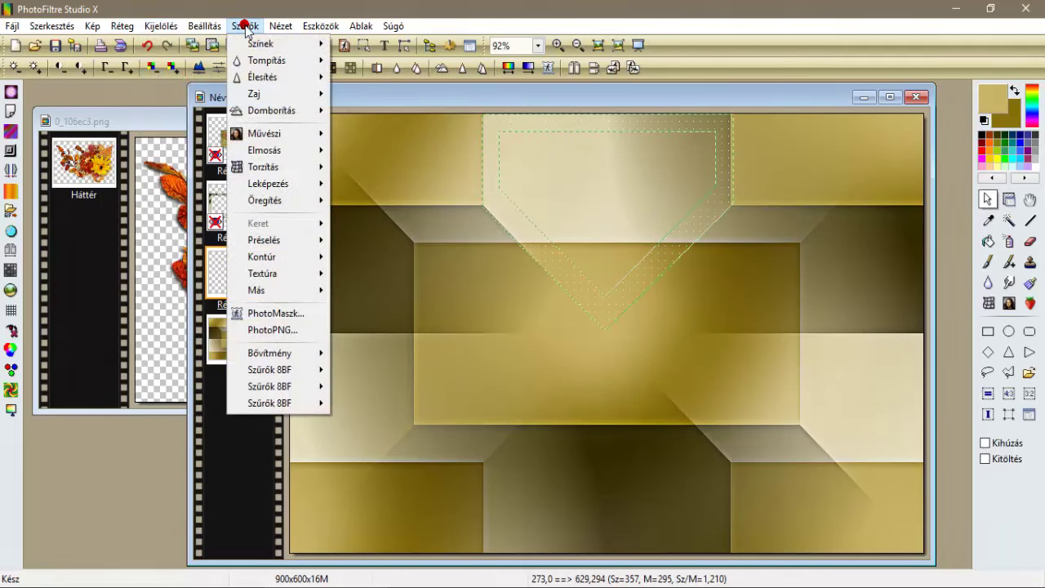
pyautogui.moveTo(272, 183)
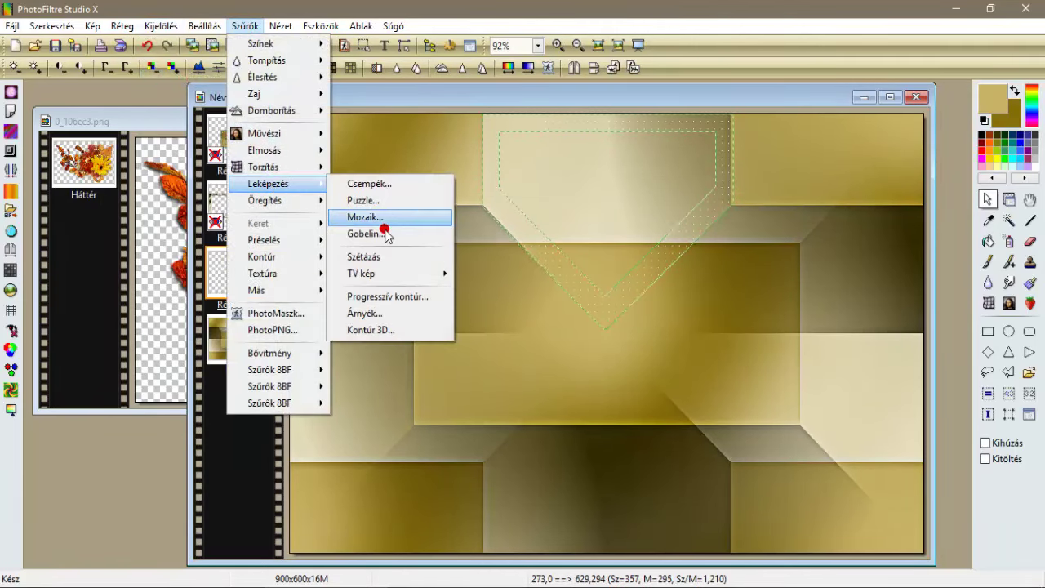
pyautogui.click(379, 329)
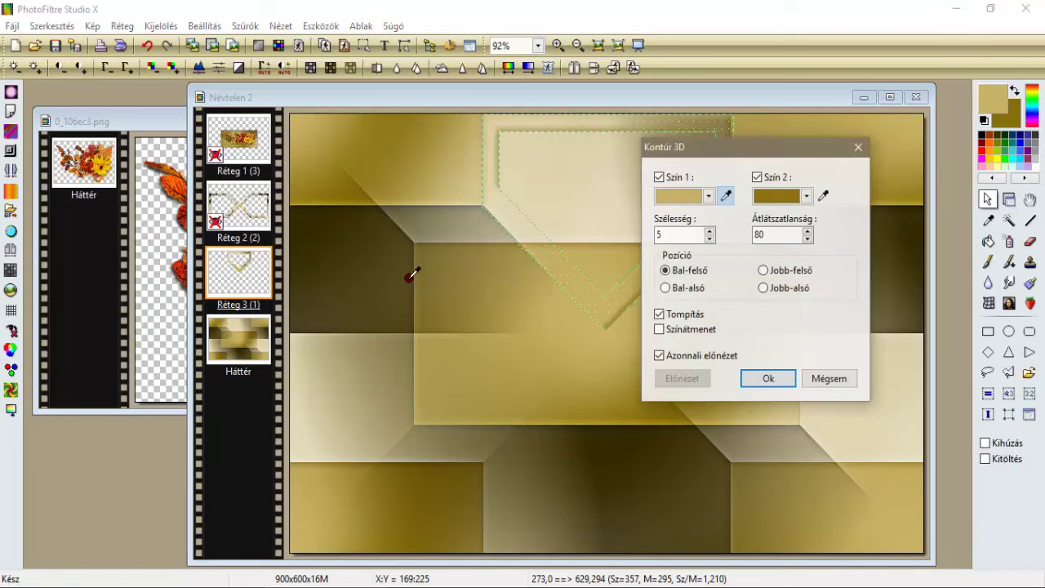
pyautogui.click(756, 382)
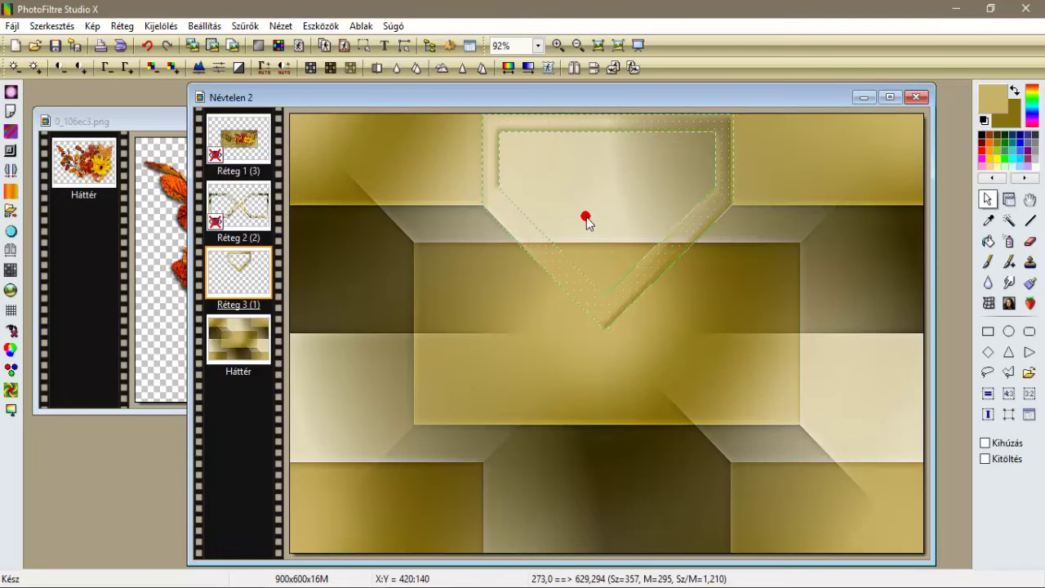
pyautogui.click(165, 27)
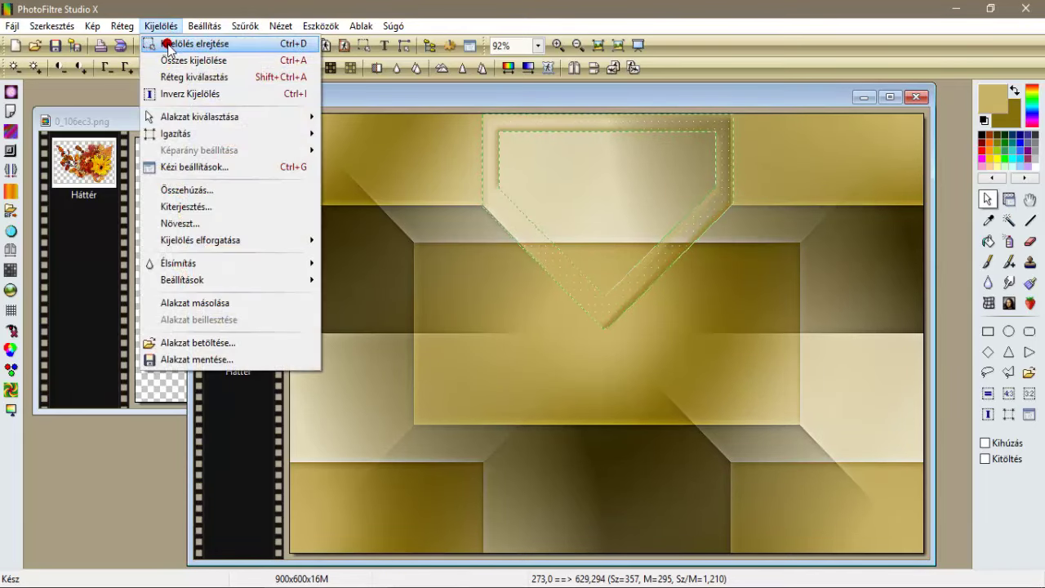
pyautogui.click(175, 44)
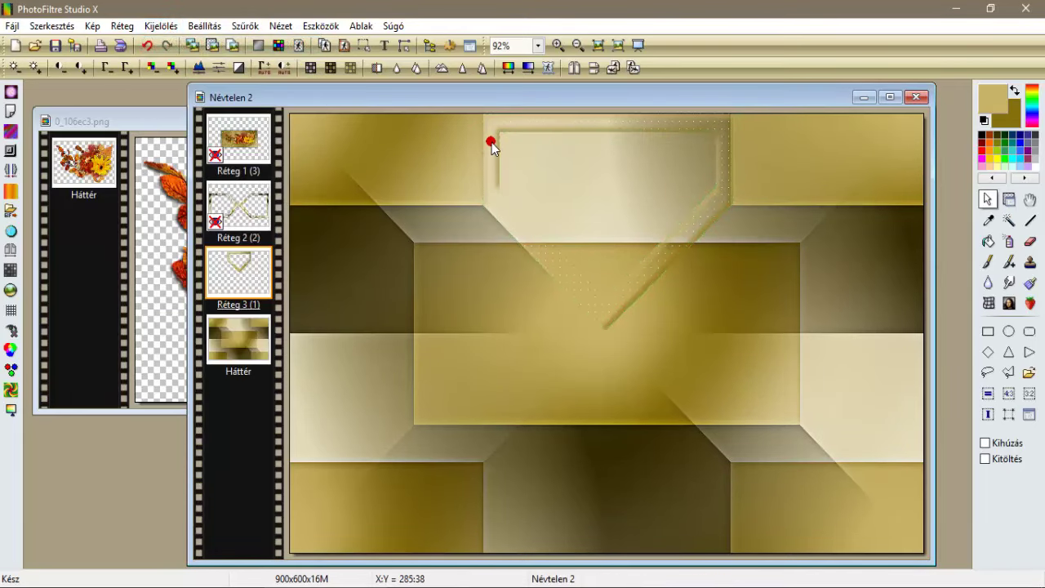
# Duplicate the pentagon frame layer Réteg 3, flip the copy vertically and place it against the image's bottom edge at X 270, Y 305.
pyautogui.rightClick(491, 142)
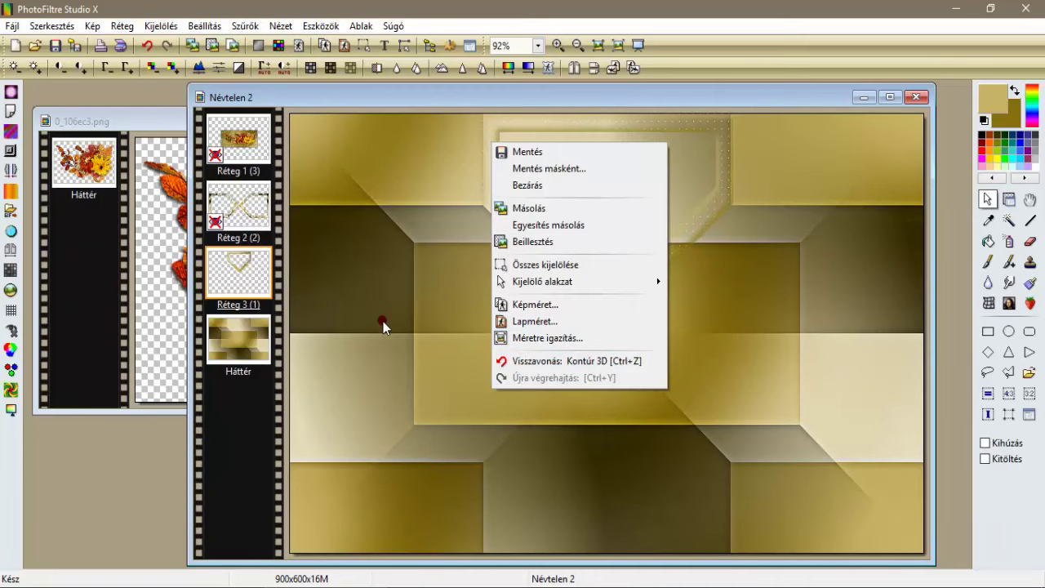
pyautogui.rightClick(244, 261)
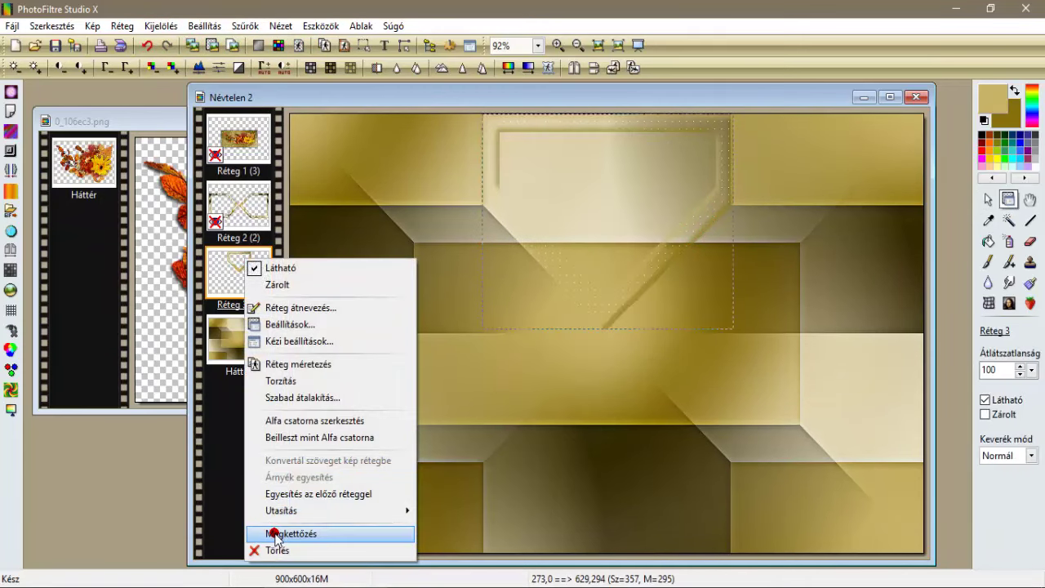
pyautogui.click(232, 534)
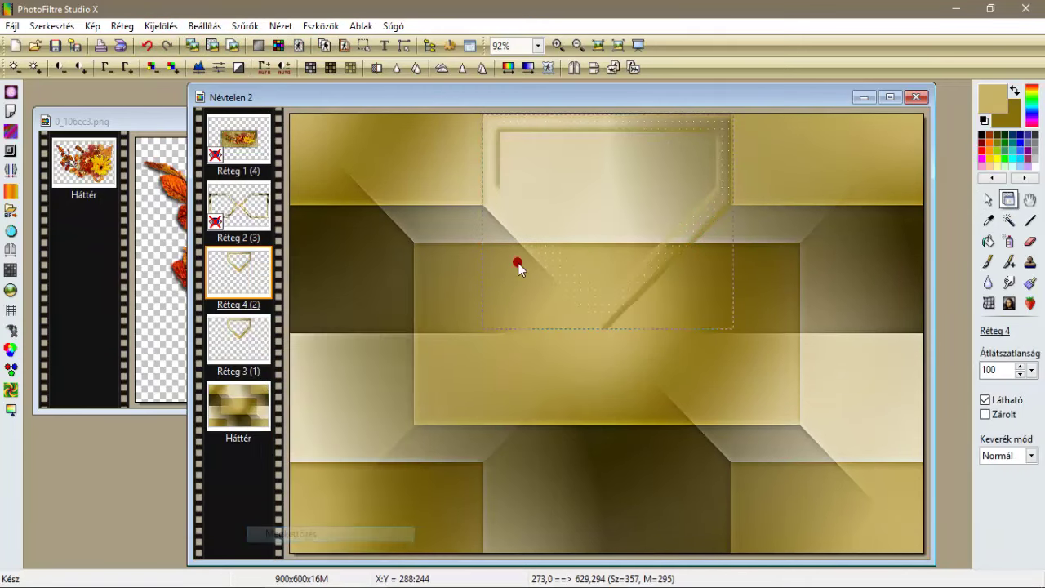
pyautogui.click(594, 70)
pyautogui.moveTo(613, 145); pyautogui.dragTo(611, 369)
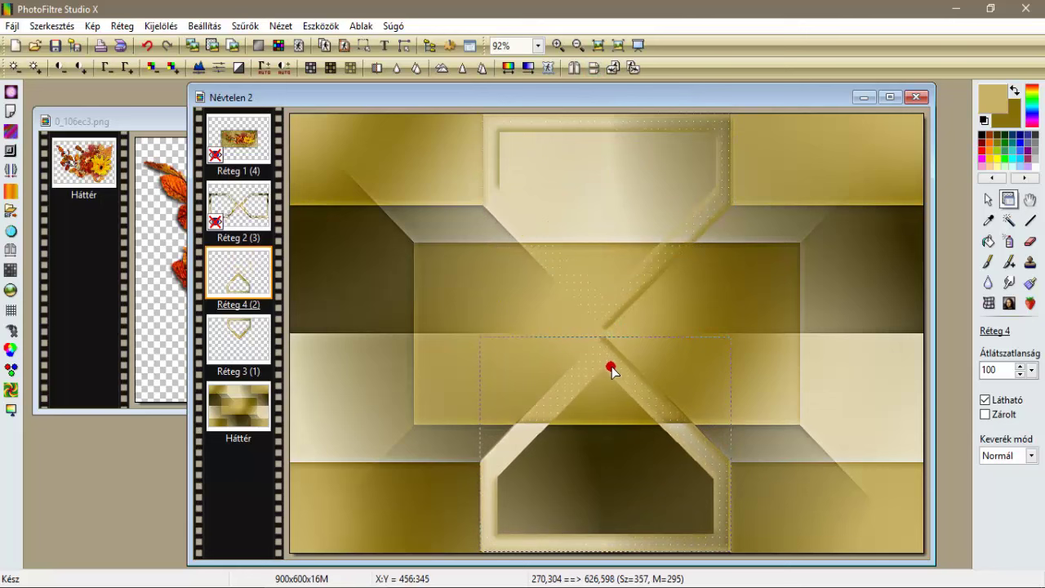
pyautogui.moveTo(611, 368); pyautogui.dragTo(611, 370)
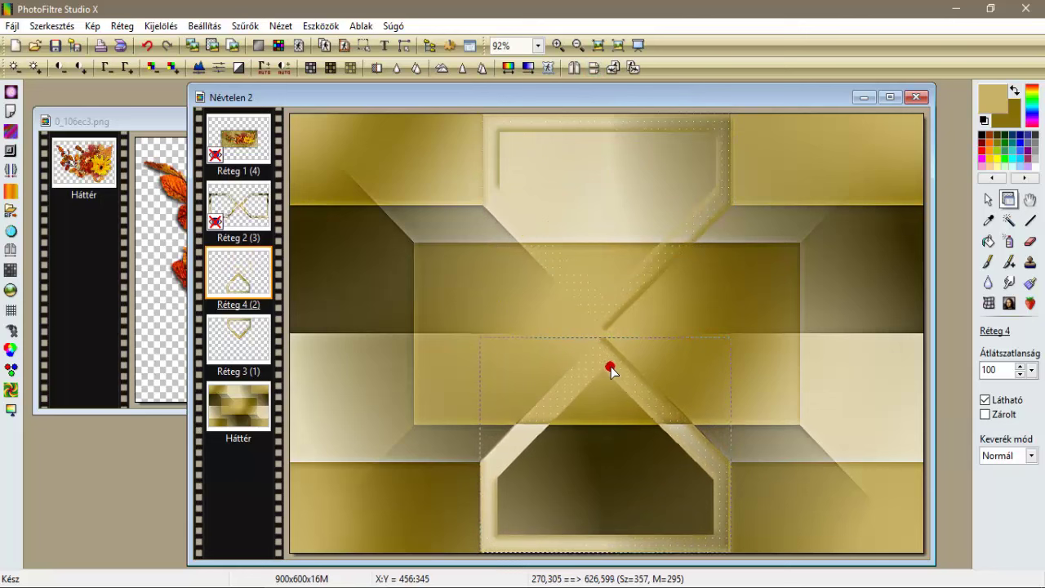
# Merge the flipped pentagon frame into Réteg 3 and select the outline of the merged layer's content.
pyautogui.rightClick(251, 283)
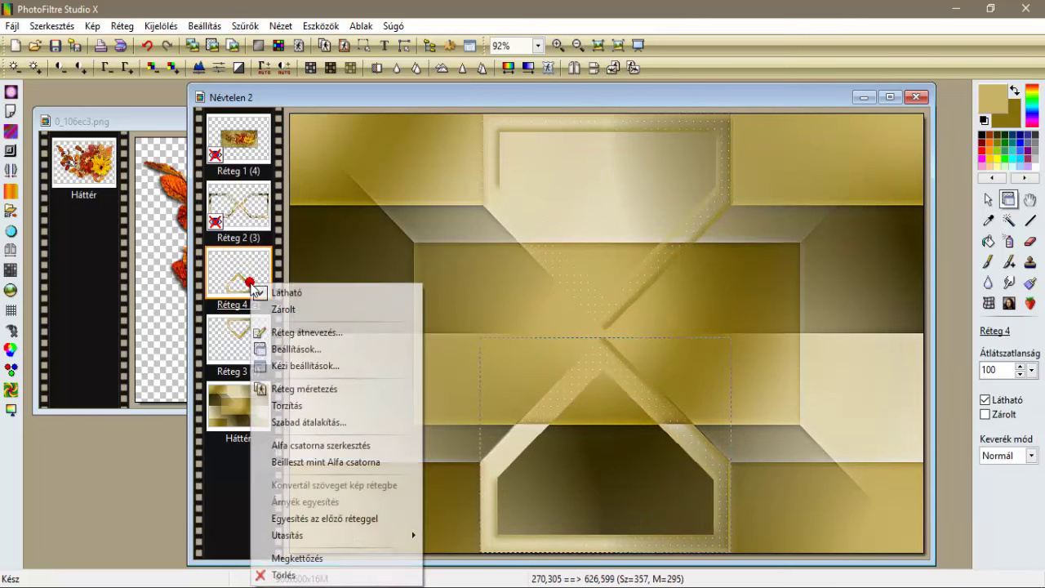
pyautogui.click(306, 519)
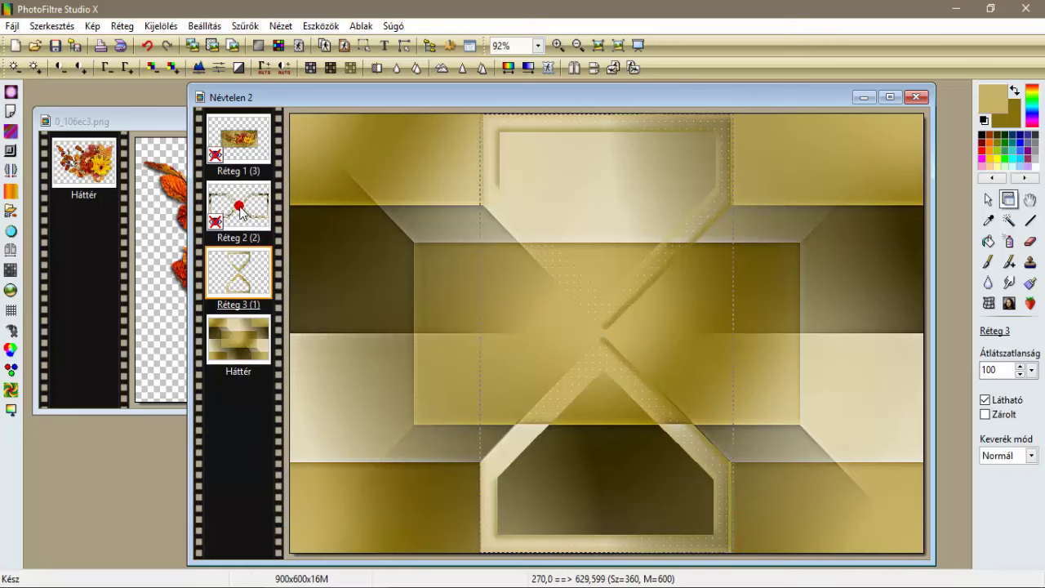
pyautogui.click(155, 26)
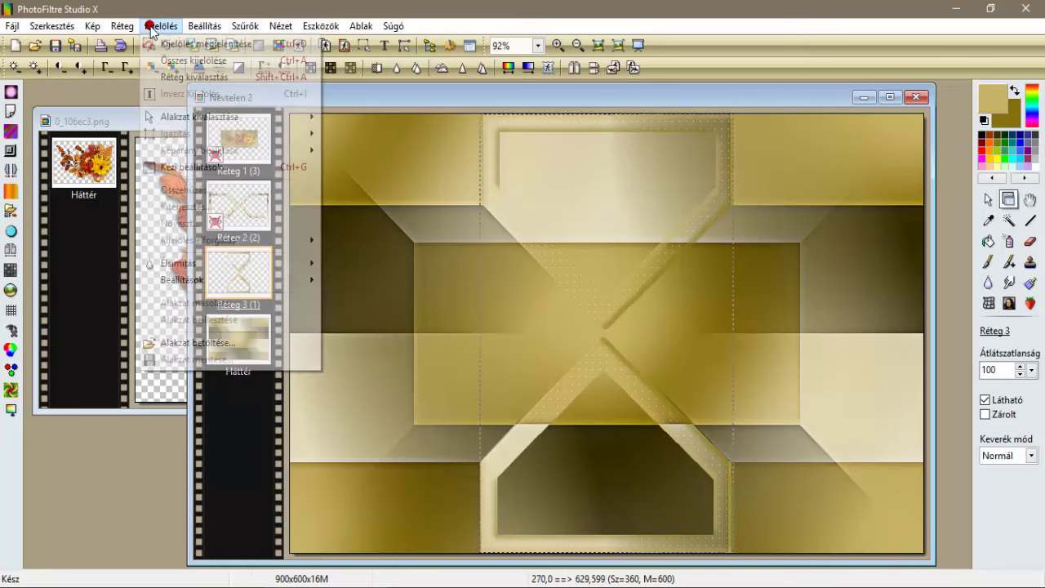
pyautogui.click(194, 77)
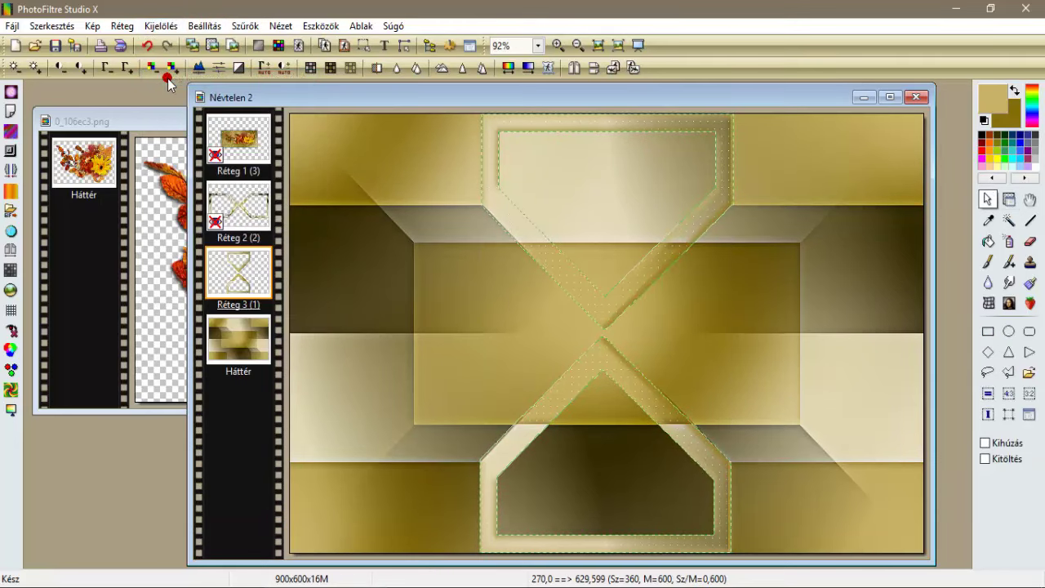
# Apply Progresszív kontúr to the pentagon frames in black with opacity 50%, width 5 and Elmosás style, and clear the selection.
pyautogui.click(237, 26)
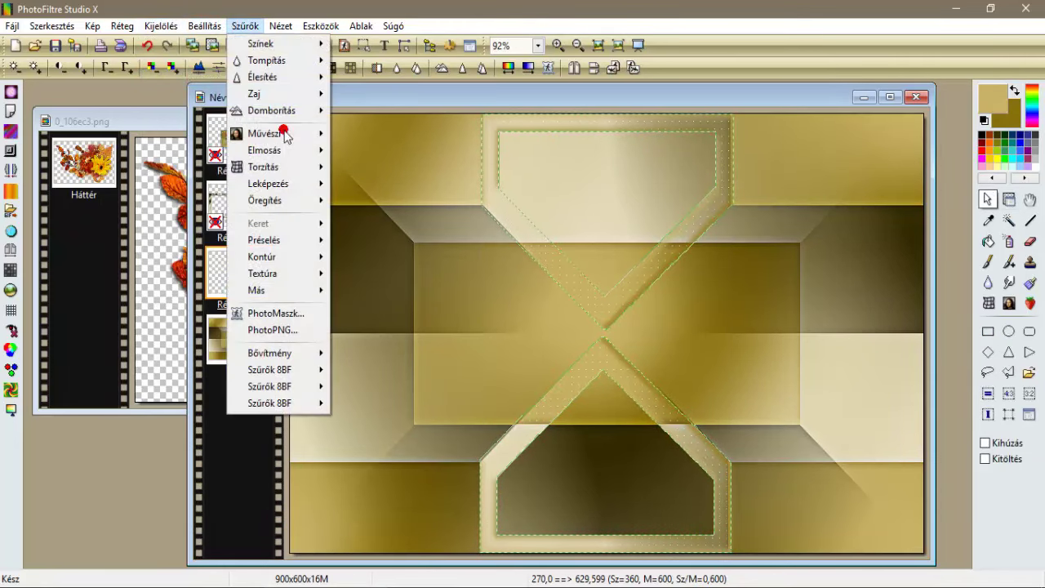
pyautogui.moveTo(292, 184)
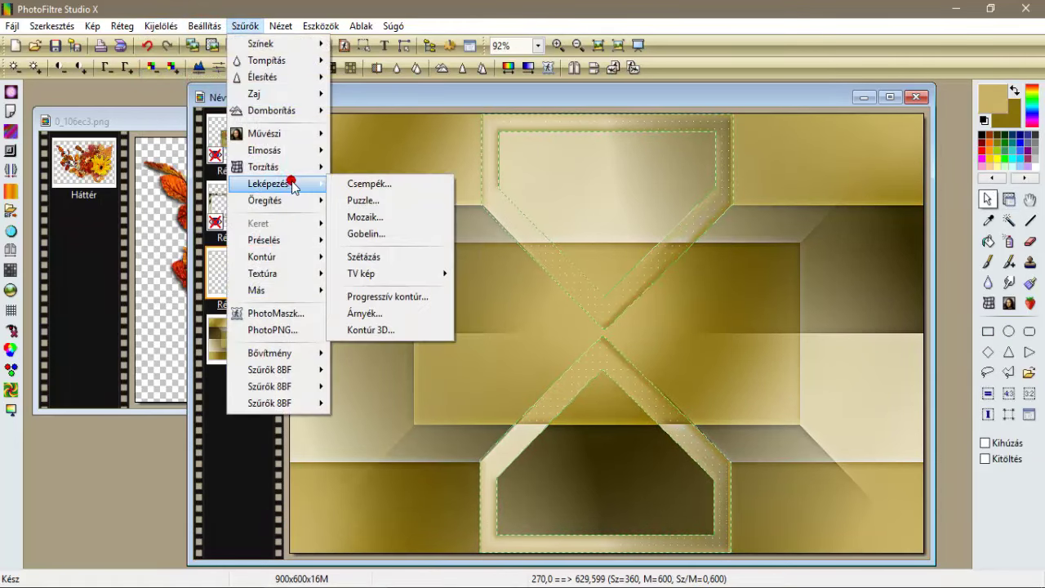
pyautogui.click(383, 297)
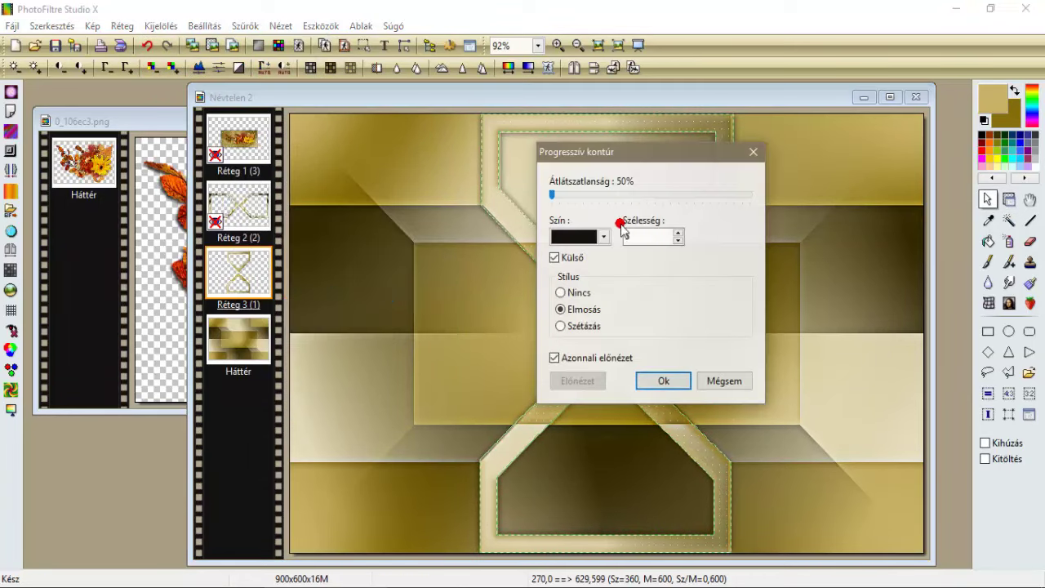
pyautogui.click(555, 259)
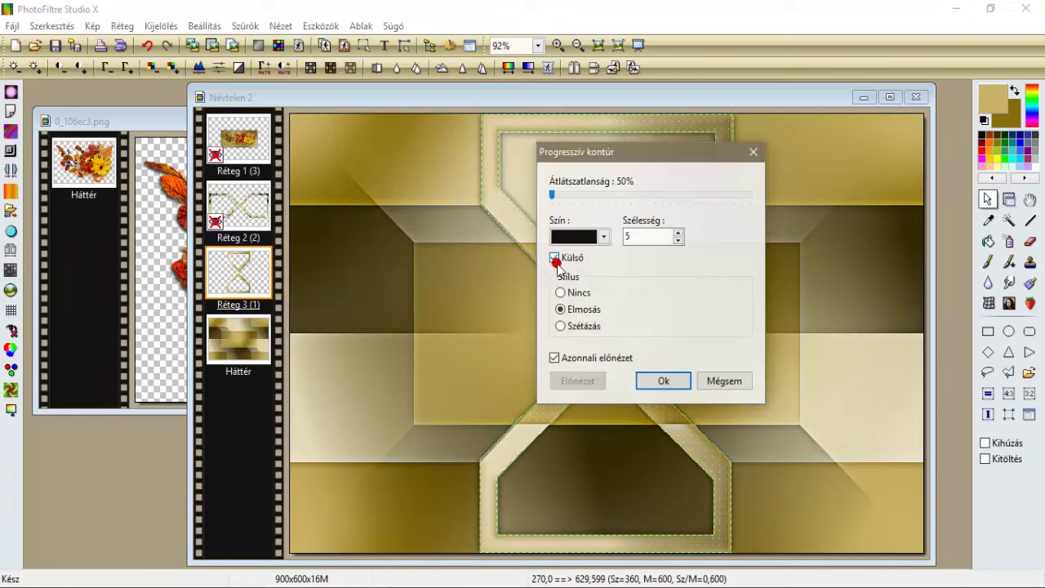
pyautogui.click(645, 381)
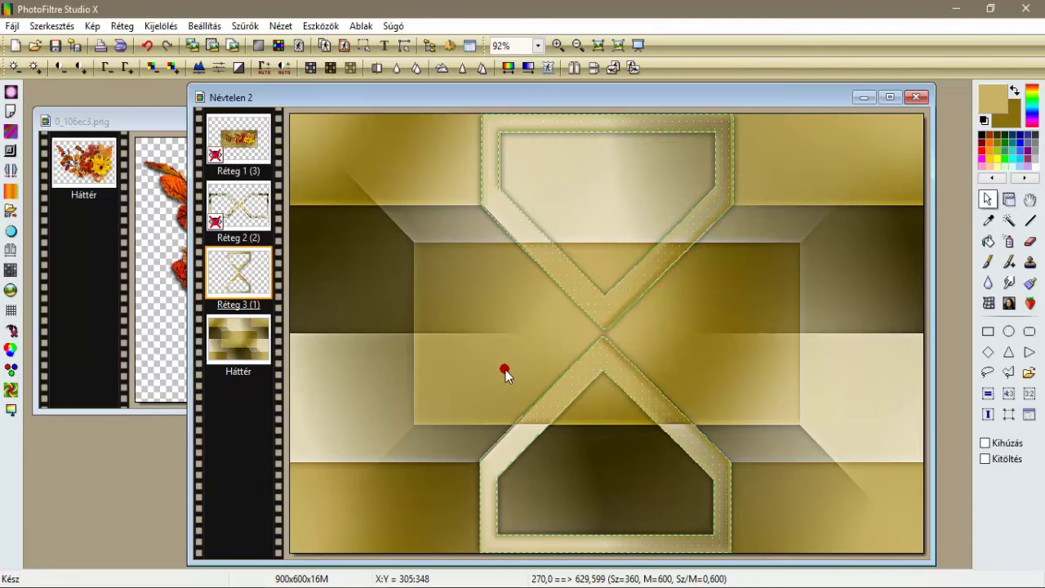
pyautogui.click(159, 26)
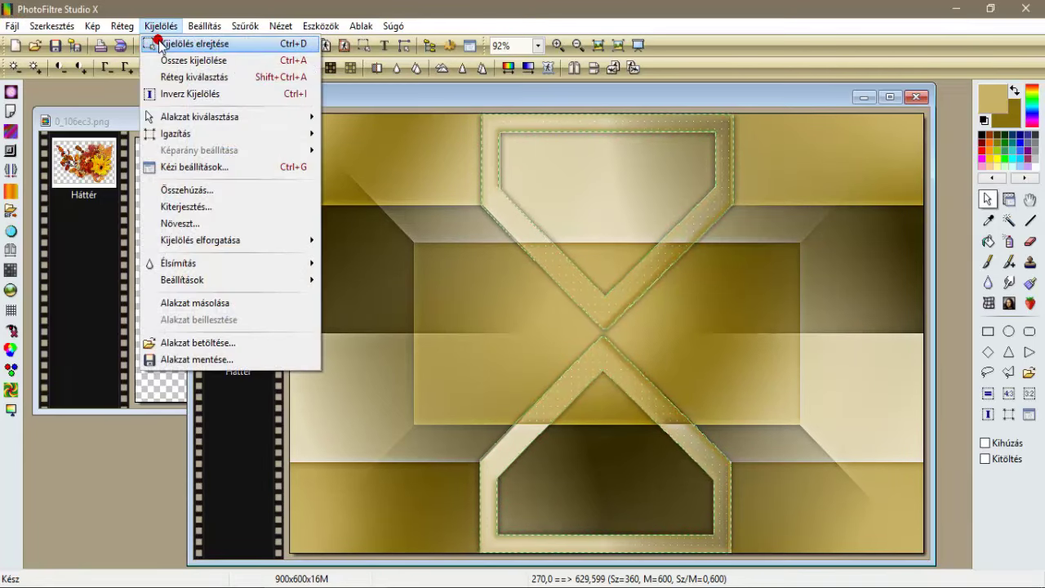
pyautogui.click(188, 41)
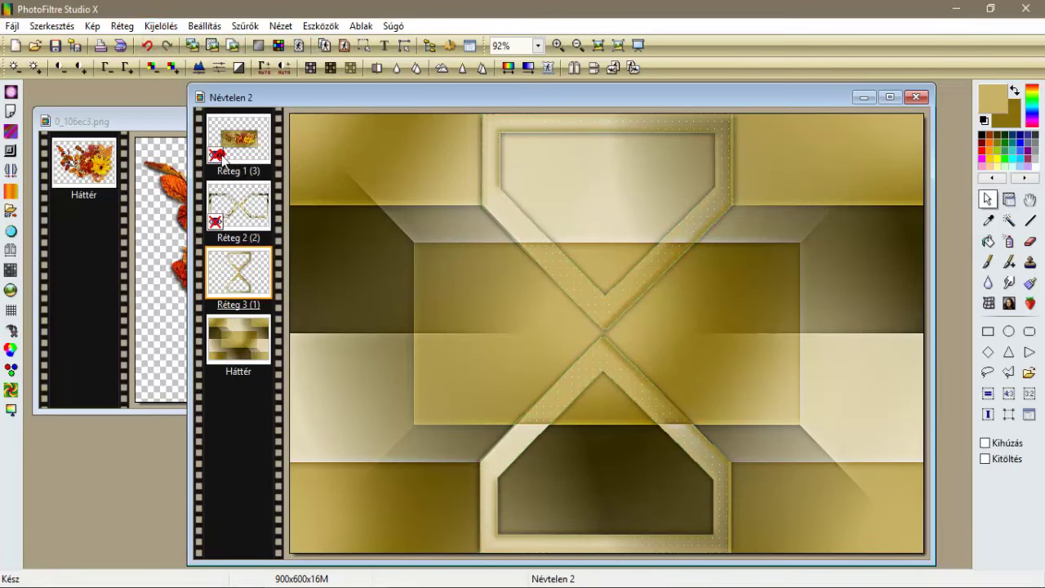
# Show the zigzag frame layer Réteg 2 and move the pentagon frame layer Réteg 3 above it in the layer order.
pyautogui.click(232, 209)
pyautogui.rightClick(232, 209)
pyautogui.click(240, 217)
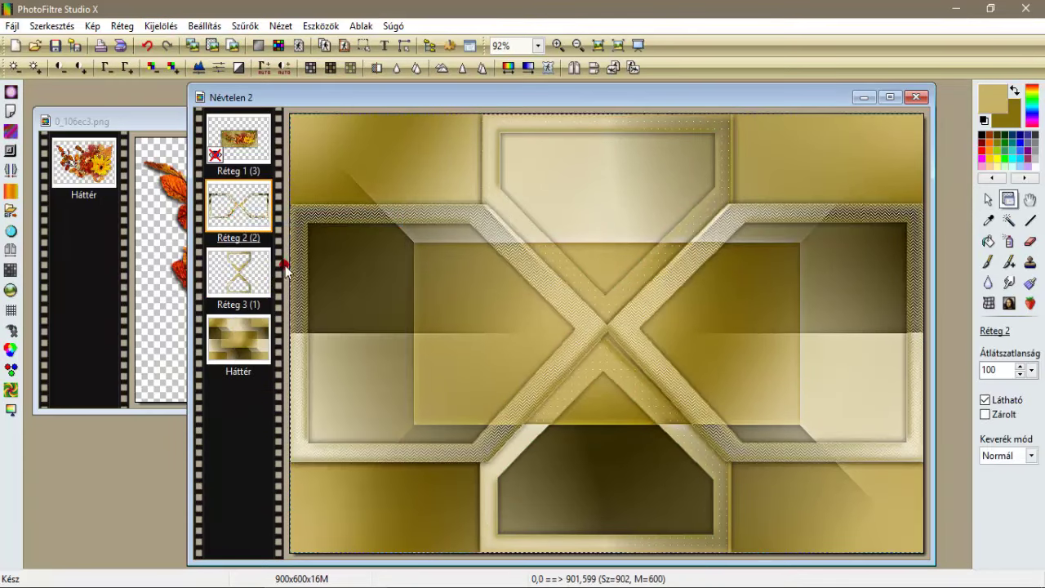
pyautogui.moveTo(251, 278); pyautogui.dragTo(253, 219)
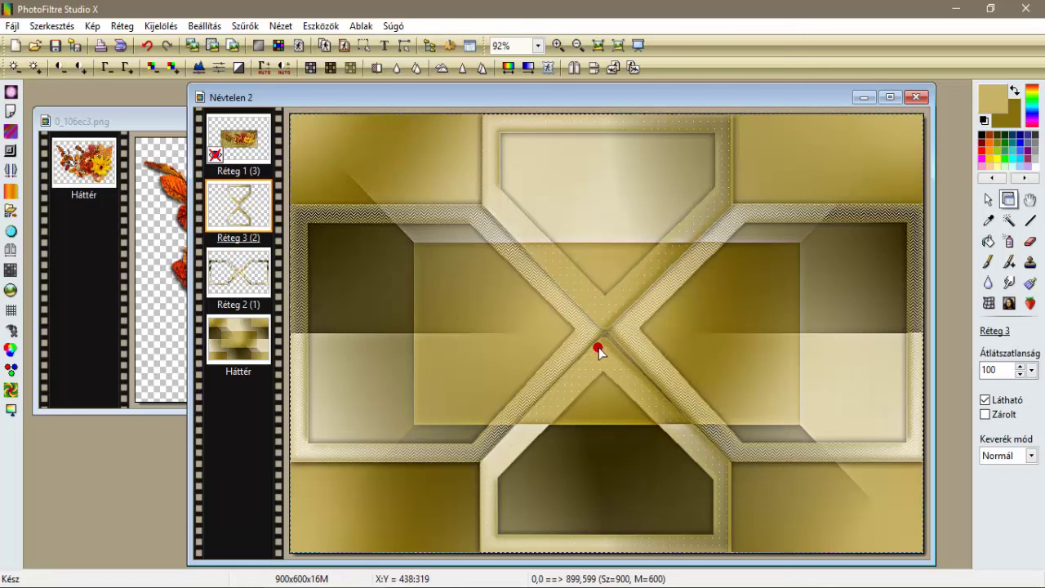
# Show the hidden flower layer Réteg 1 to check the composition, and hide it again.
pyautogui.rightClick(242, 142)
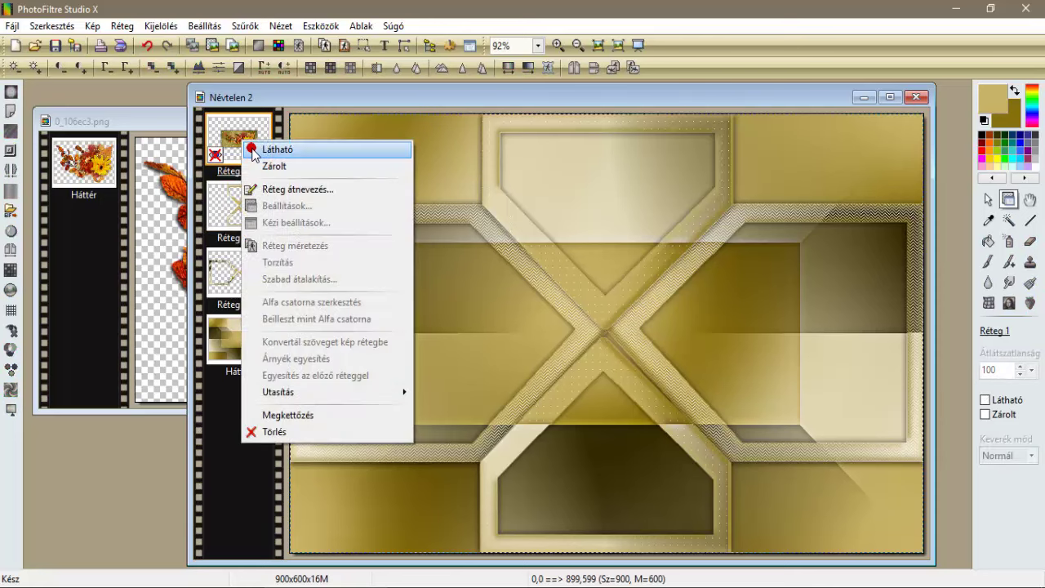
pyautogui.click(254, 152)
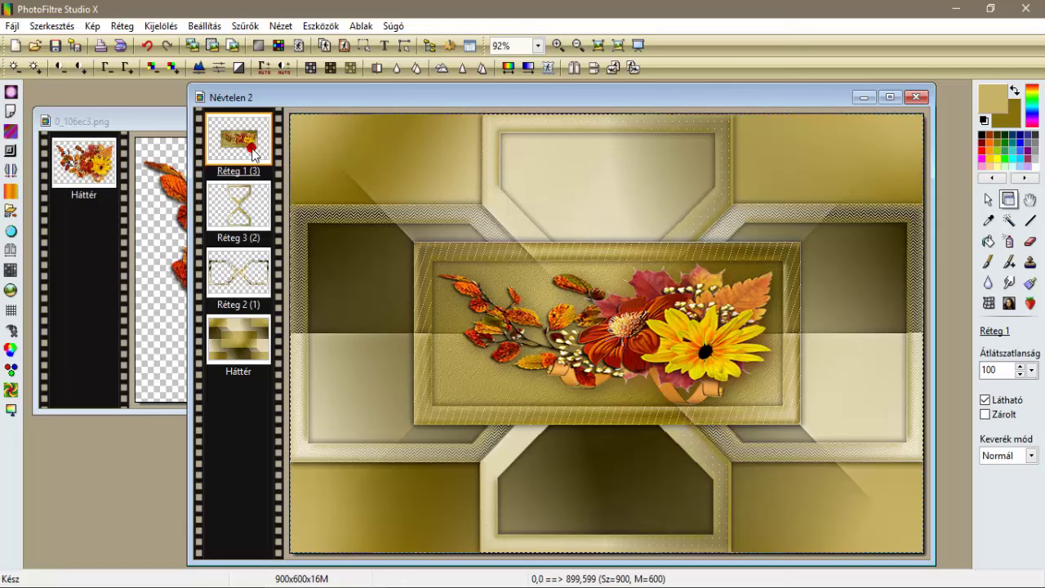
pyautogui.rightClick(253, 153)
pyautogui.click(258, 158)
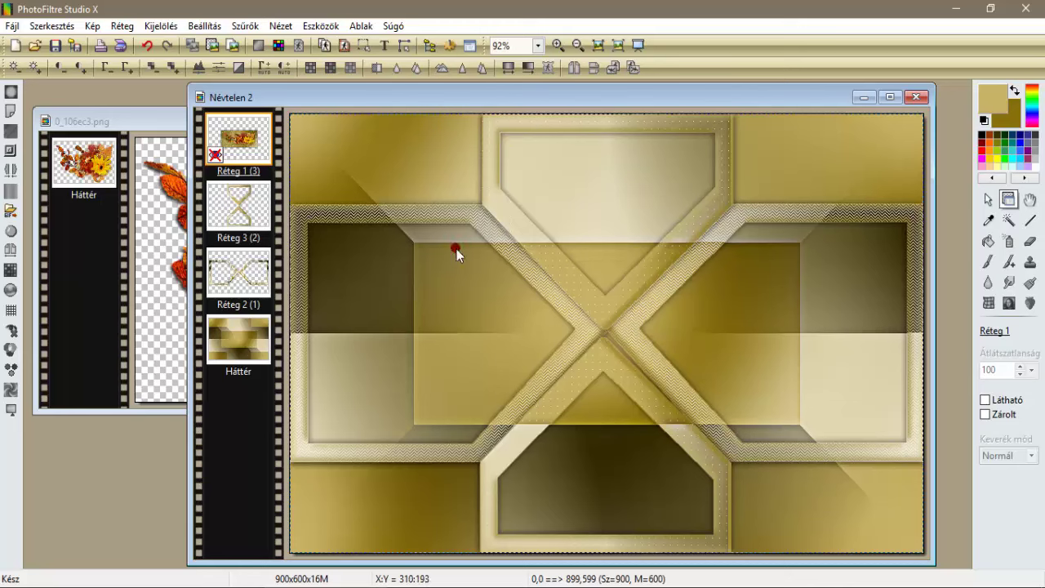
# Merge the hourglass-shaped frame layer Réteg 3 into the layer beneath it, Réteg 2.
pyautogui.rightClick(246, 196)
pyautogui.click(306, 434)
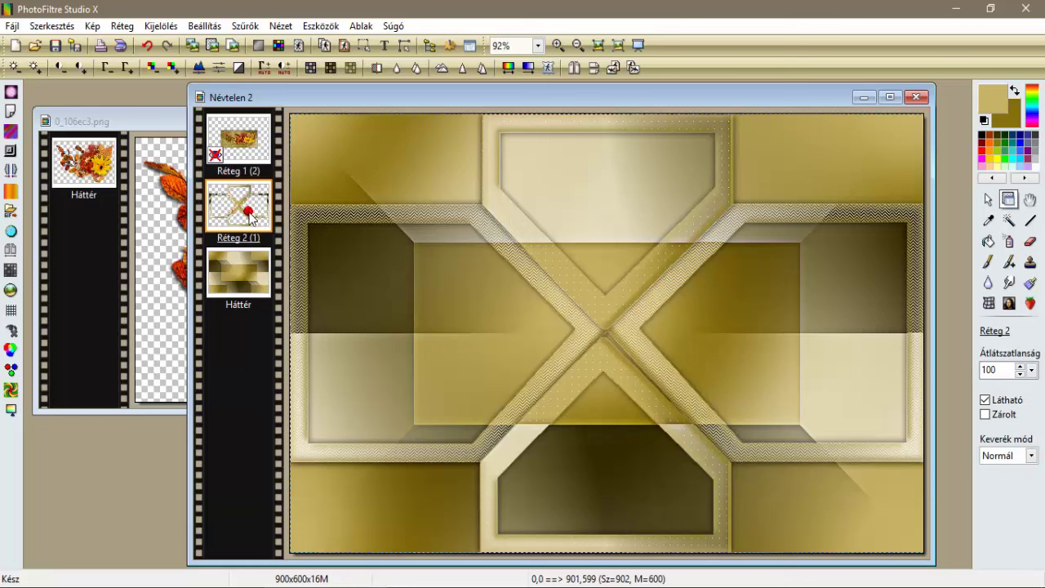
# Trace a closed polygonal selection of about 888 × 581 pixels along the outer border of the cross-shaped frame.
pyautogui.click(987, 199)
pyautogui.click(1009, 372)
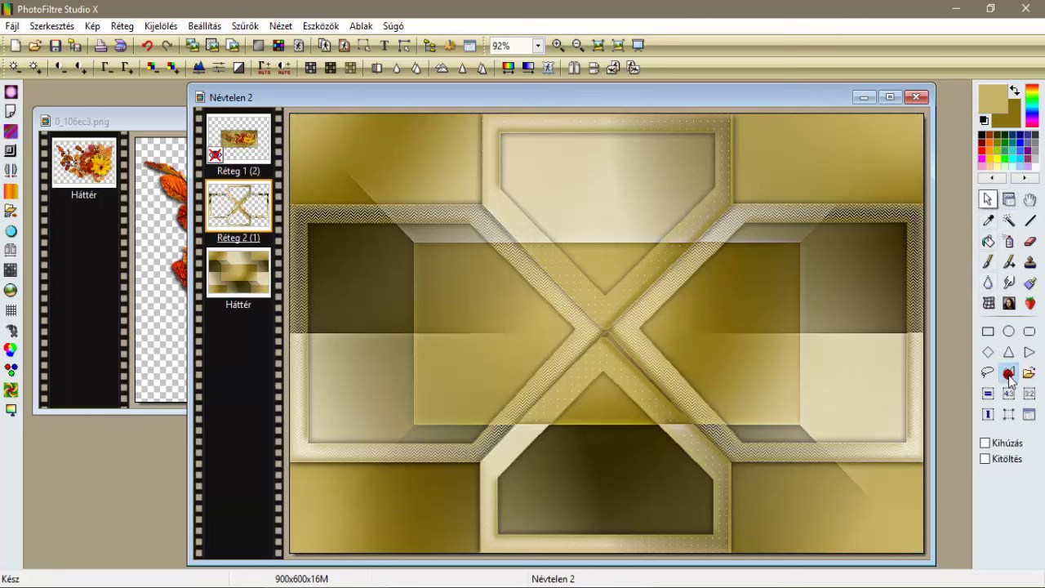
pyautogui.click(296, 218)
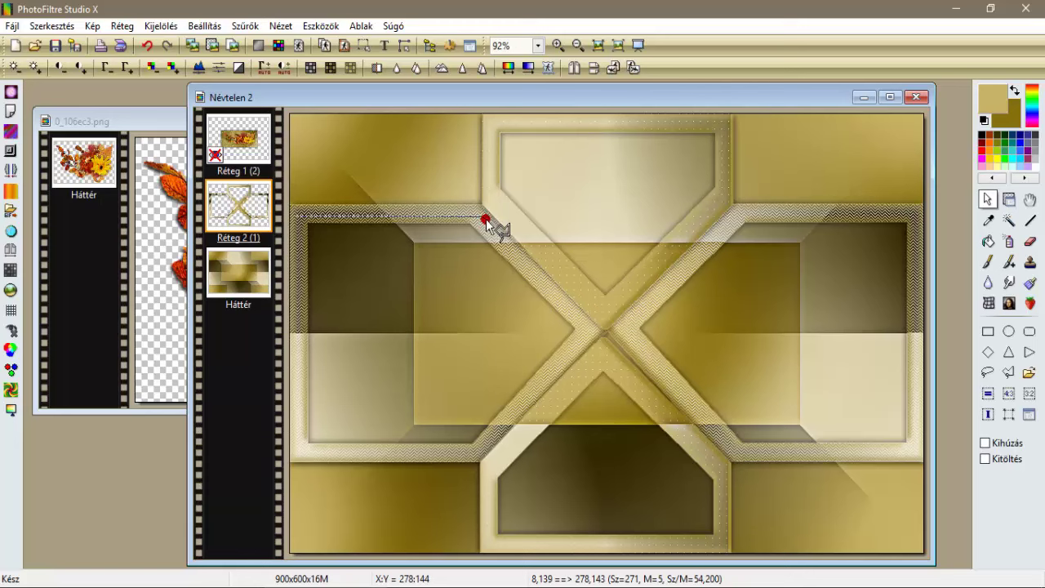
pyautogui.click(487, 217)
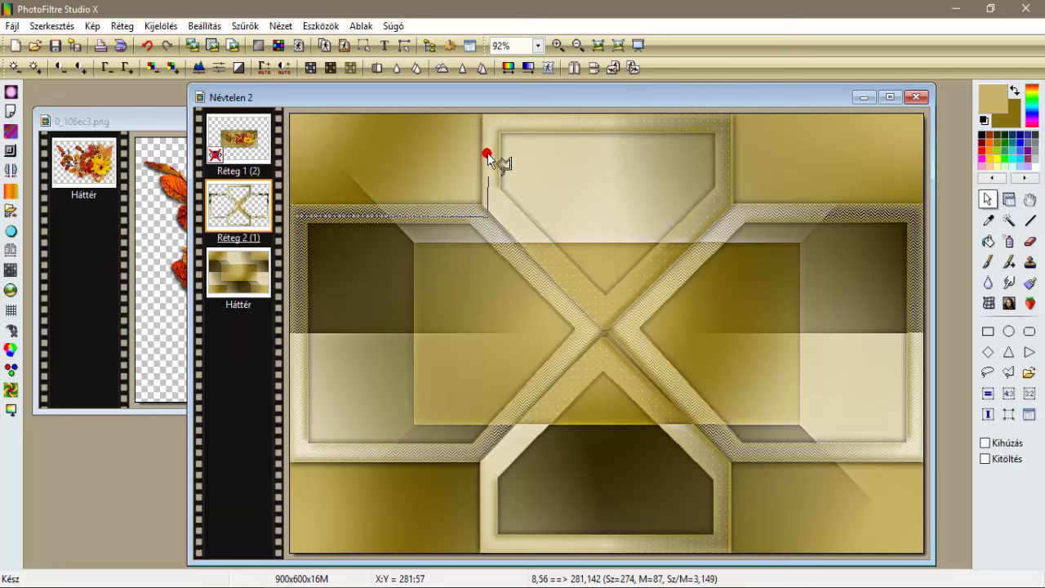
pyautogui.click(487, 121)
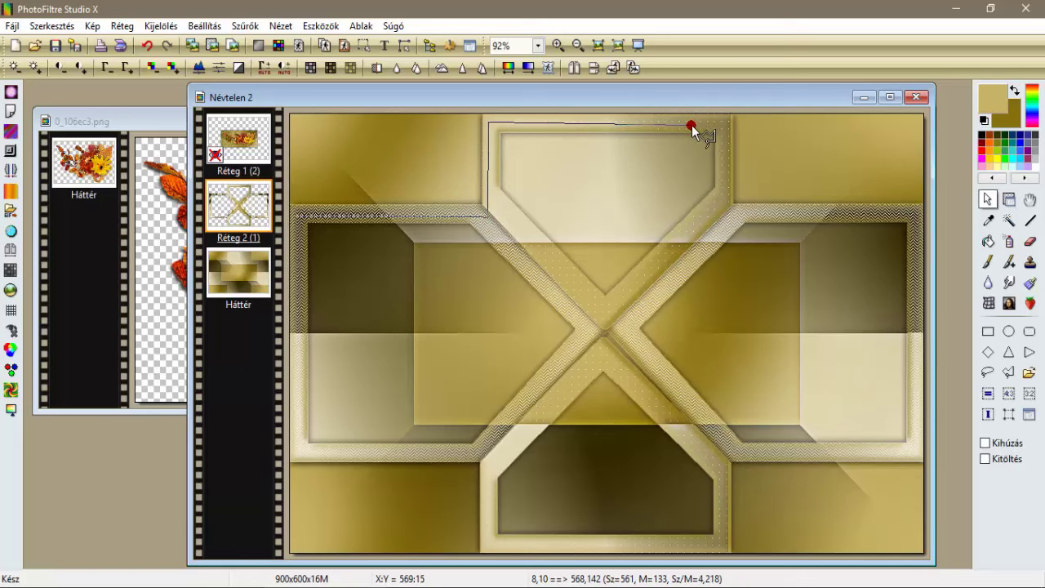
pyautogui.click(726, 122)
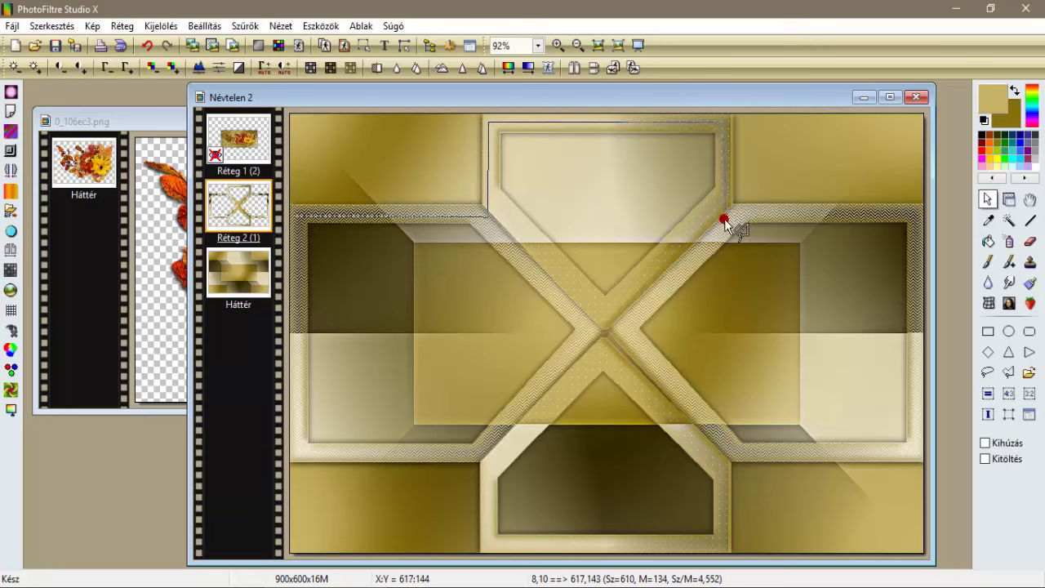
pyautogui.click(726, 215)
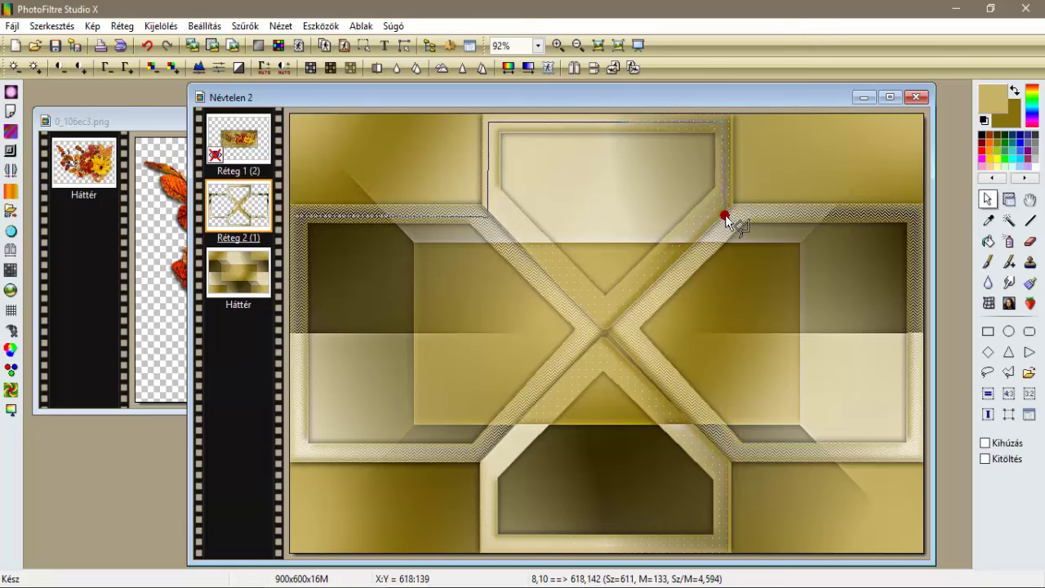
pyautogui.click(915, 216)
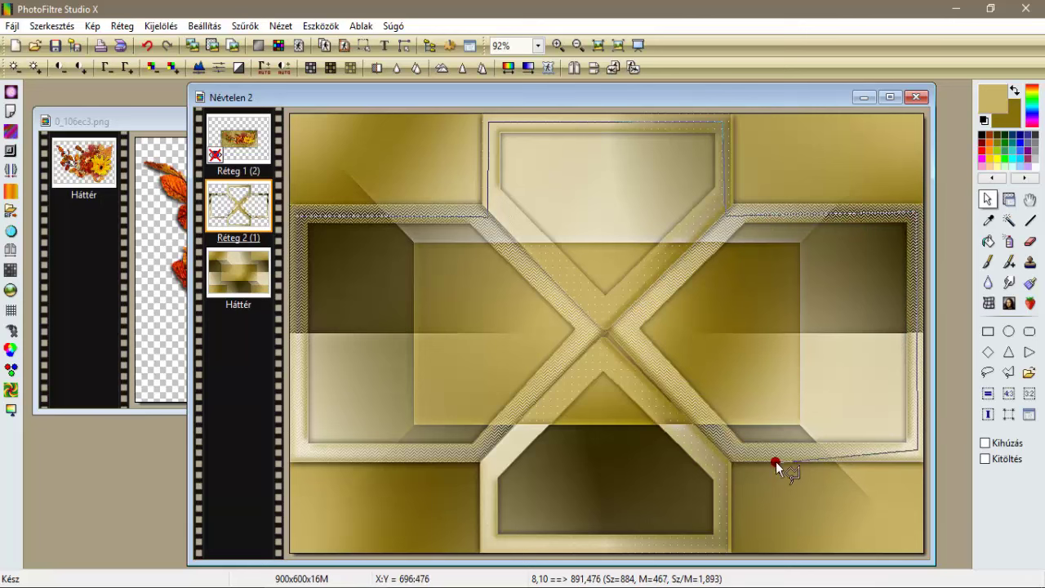
pyautogui.click(720, 448)
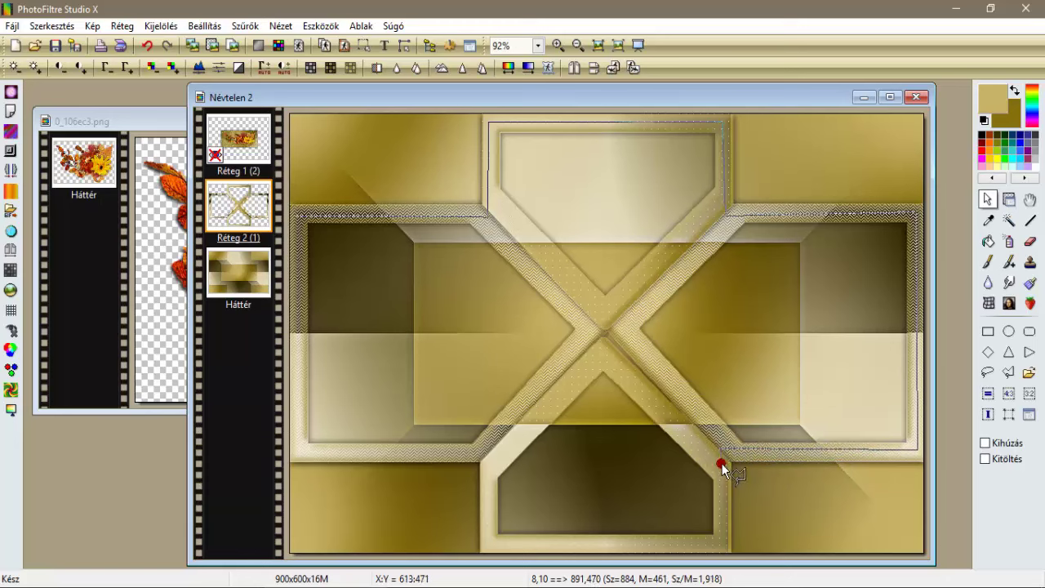
pyautogui.click(719, 545)
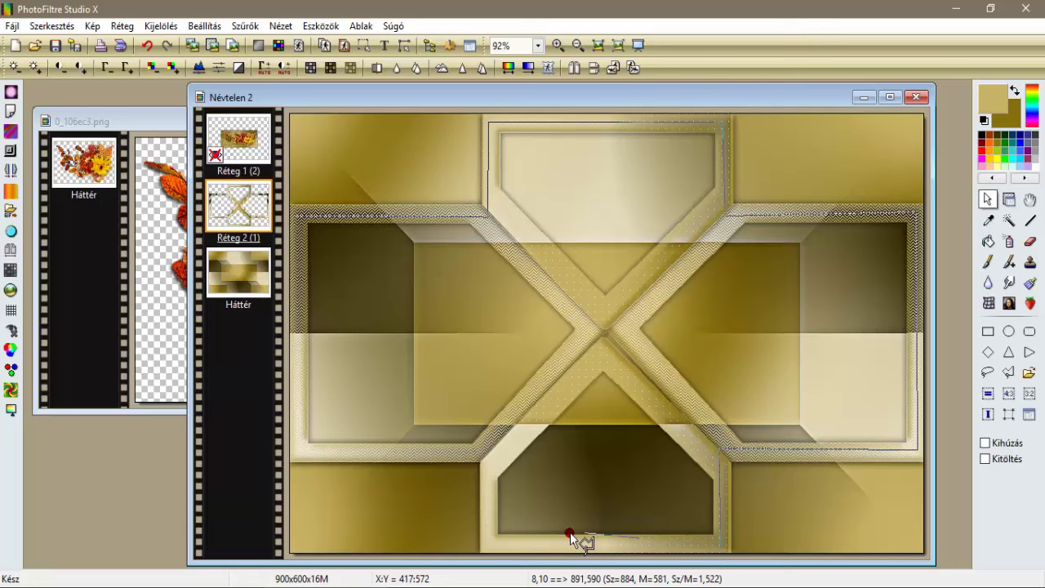
pyautogui.click(488, 545)
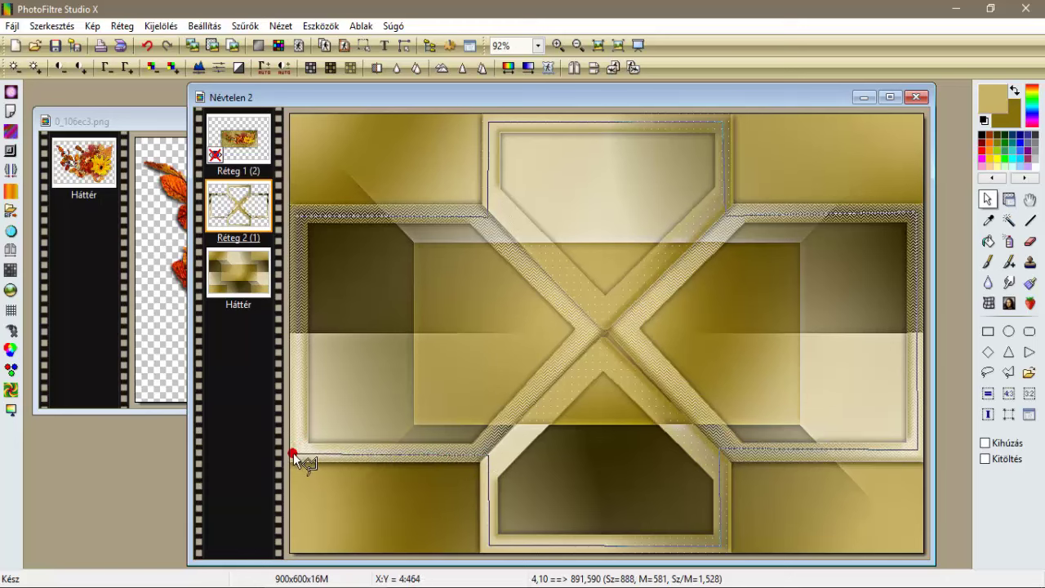
pyautogui.click(293, 452)
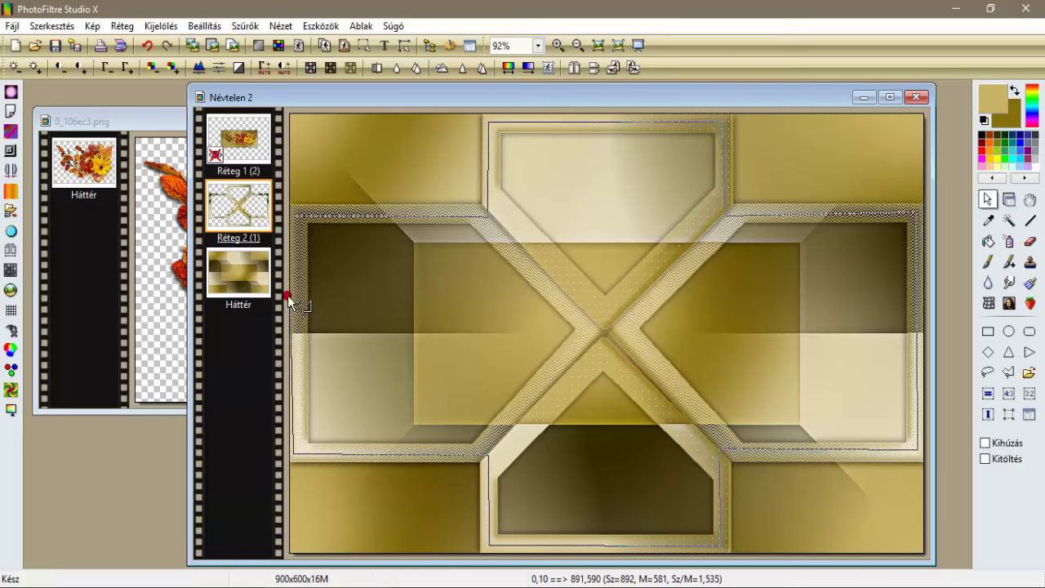
pyautogui.click(293, 218)
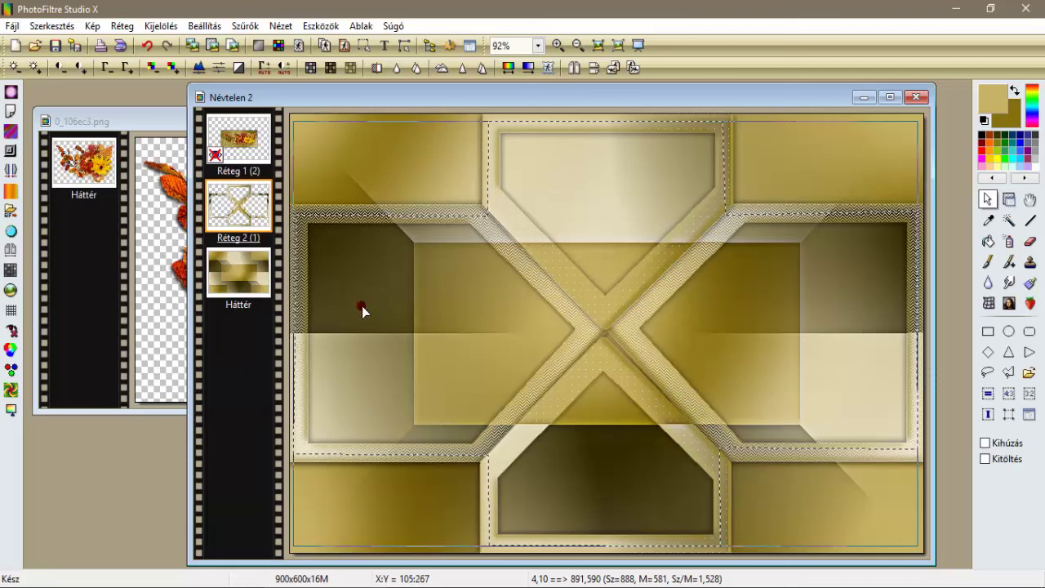
# Duplicate the selected cross-shaped area of the background layer Háttér onto a new layer.
pyautogui.click(240, 266)
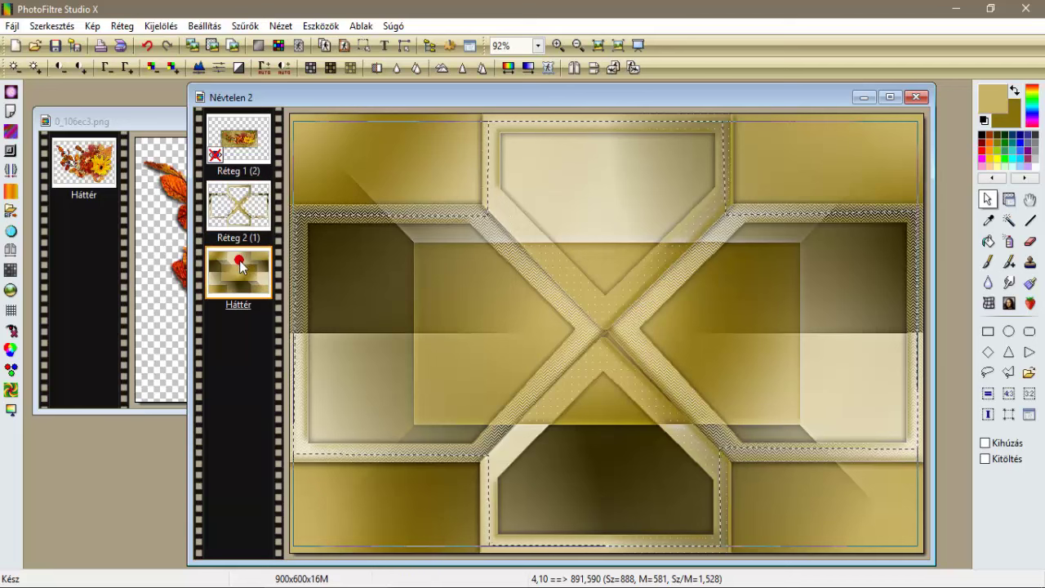
pyautogui.rightClick(431, 293)
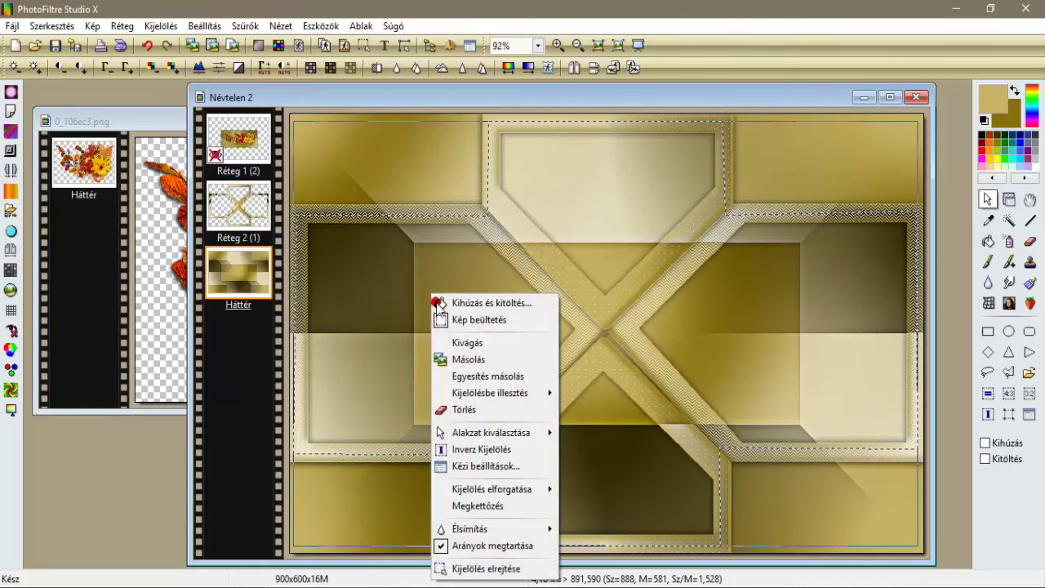
pyautogui.click(456, 506)
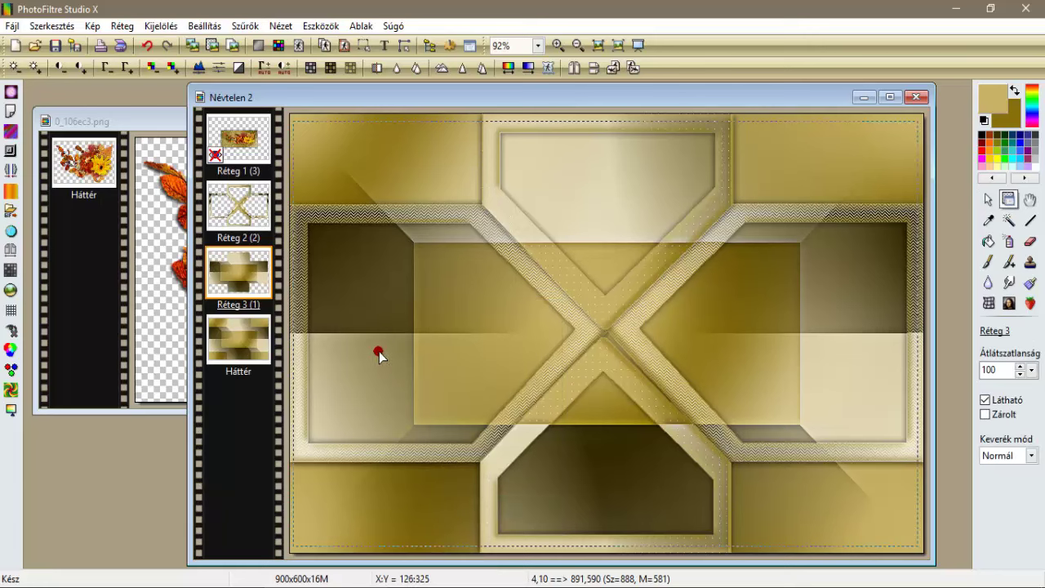
# Open the custom Texture filter for the new cross-shaped layer and load tapestry10t from the Textures folder as its mask.
pyautogui.click(244, 25)
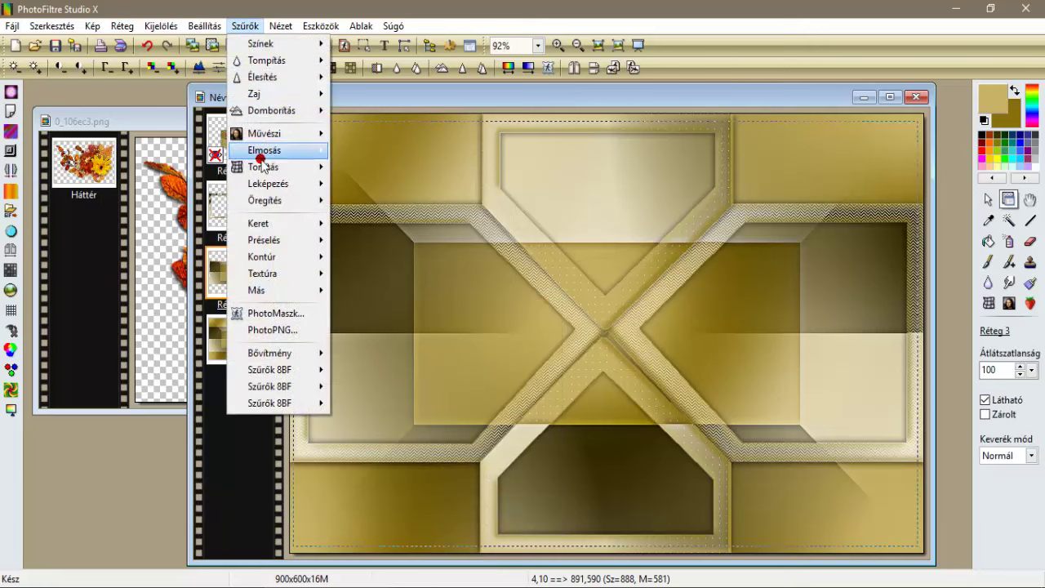
pyautogui.moveTo(268, 272)
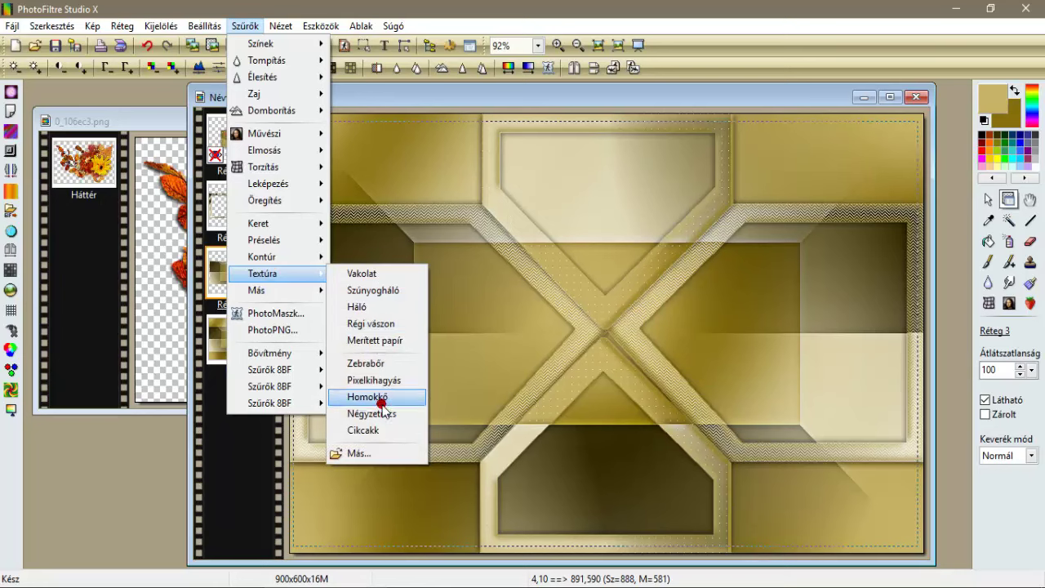
pyautogui.click(369, 453)
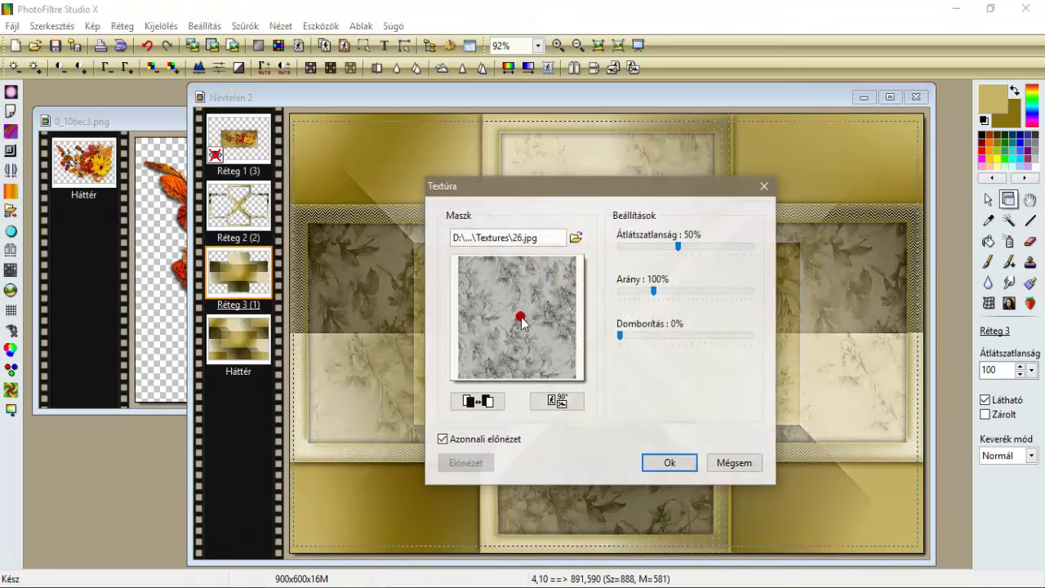
pyautogui.click(576, 237)
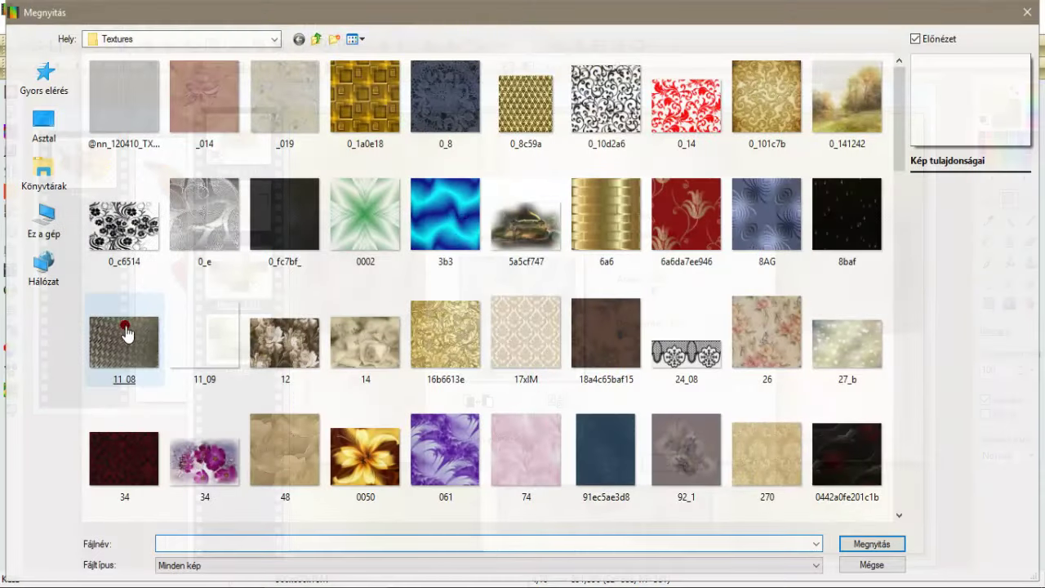
pyautogui.scroll(-2, 604, 363)
pyautogui.scroll(-5, 604, 363)
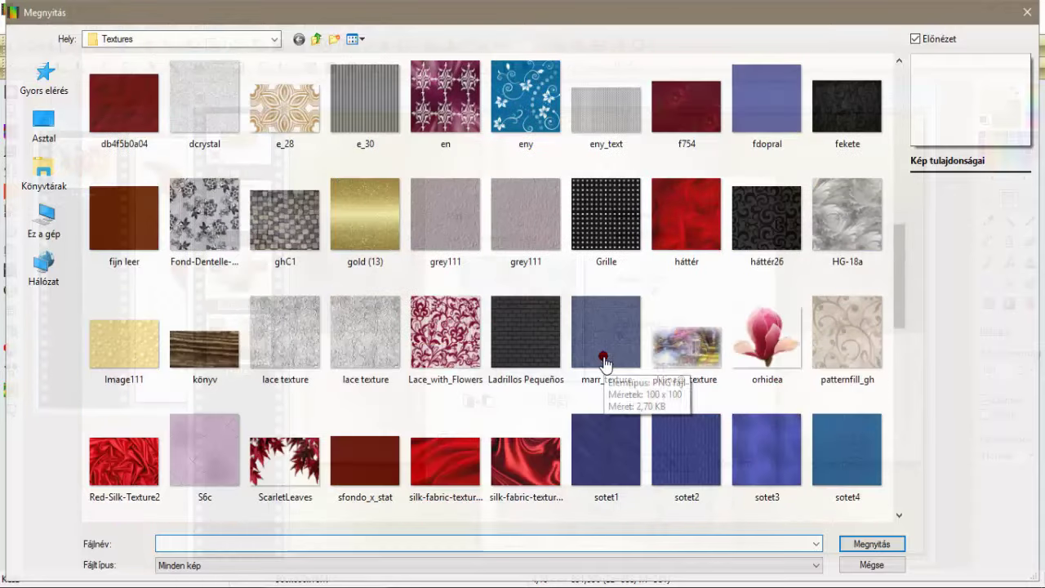
pyautogui.scroll(-1, 604, 363)
pyautogui.scroll(-2, 604, 364)
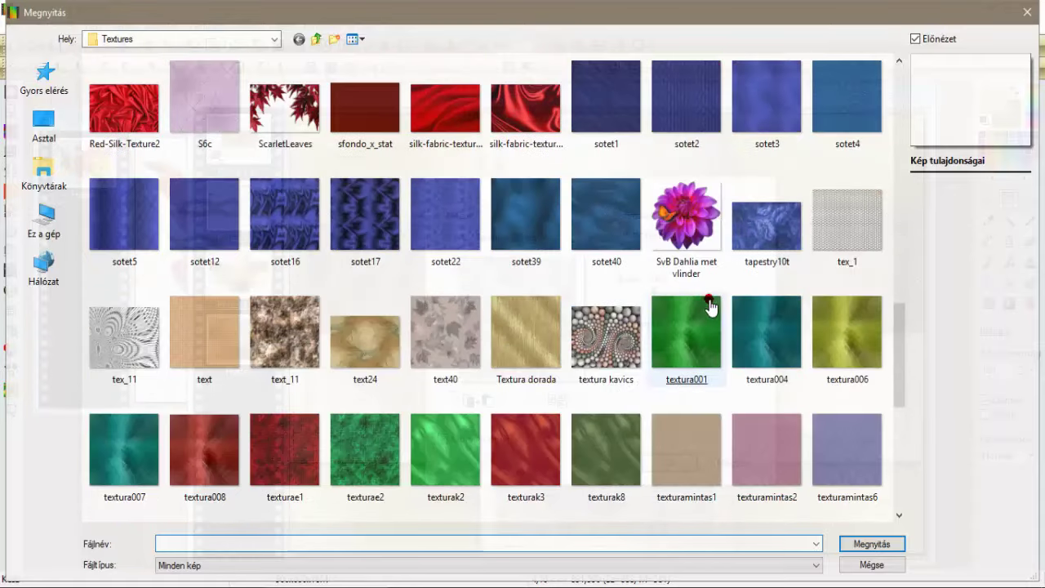
pyautogui.click(762, 233)
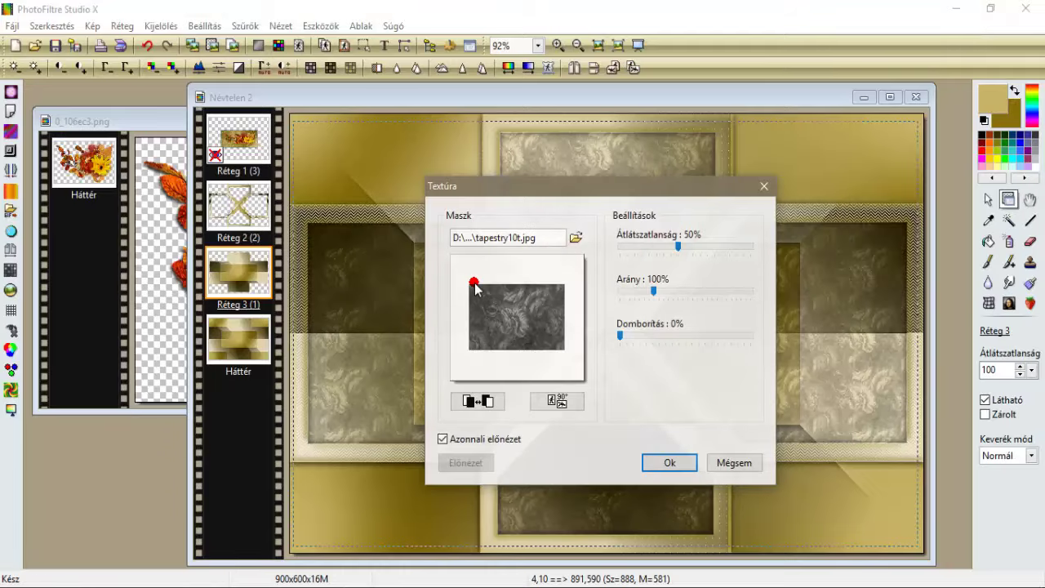
# Invert the tapestry10t mask and apply the texture at 50% opacity, 100% scale and 0% relief.
pyautogui.moveTo(587, 198); pyautogui.dragTo(265, 192)
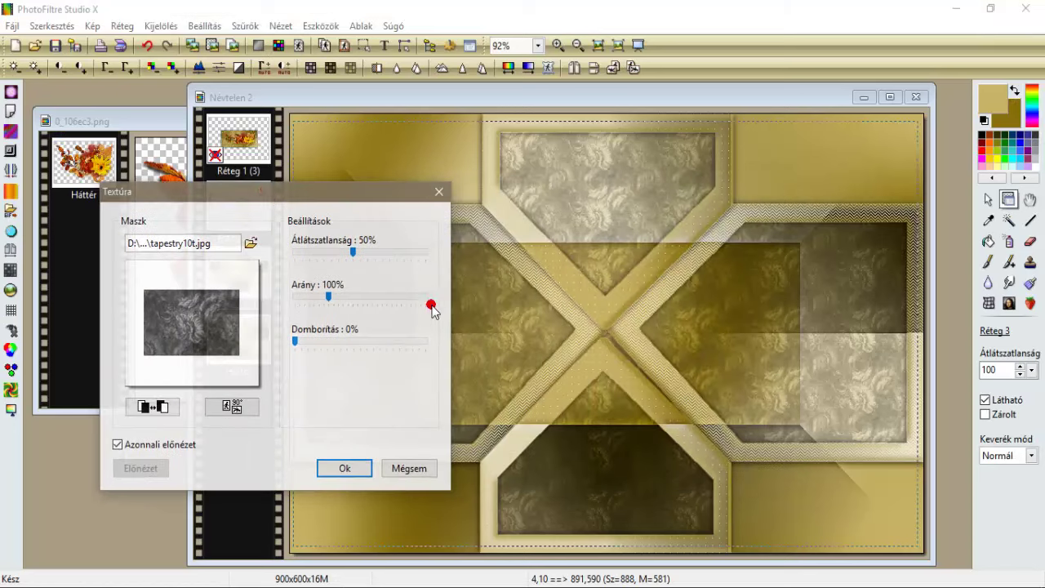
pyautogui.click(163, 406)
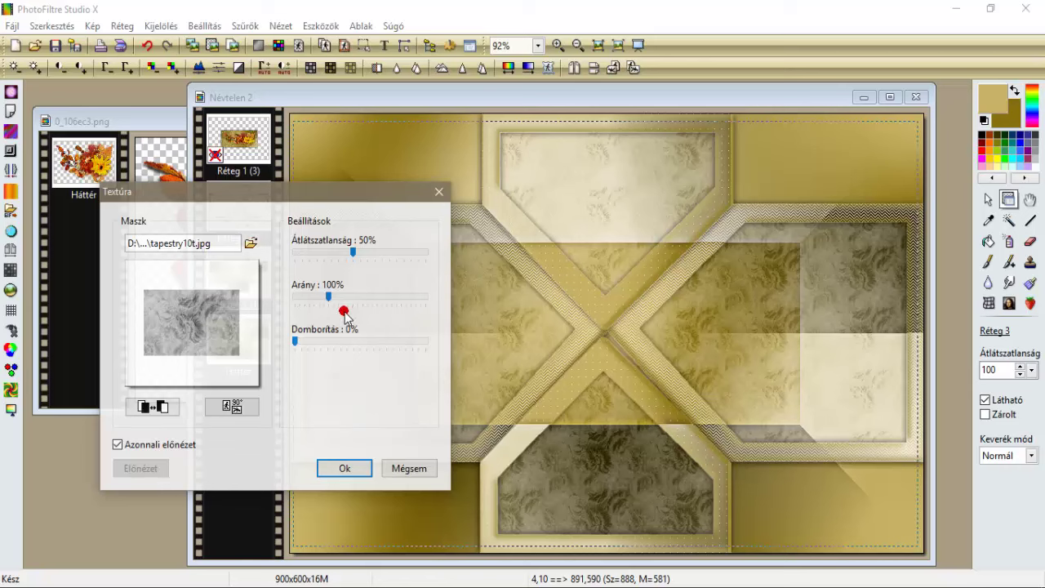
pyautogui.click(344, 468)
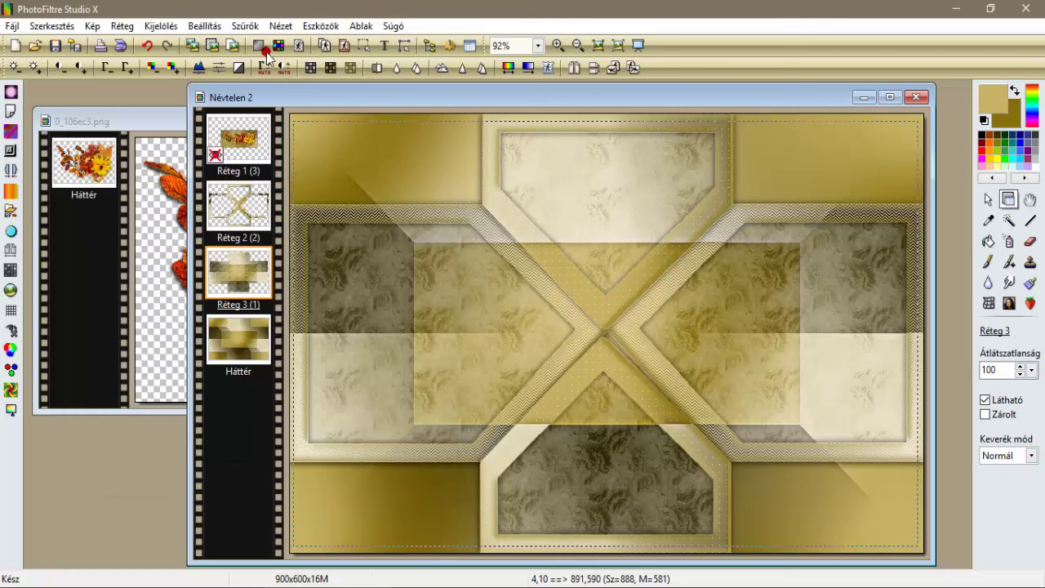
# Sharpen the textured layer with the Mikro kontraszt filter at 100% intensity and a 12-pixel radius.
pyautogui.click(245, 26)
pyautogui.moveTo(265, 76)
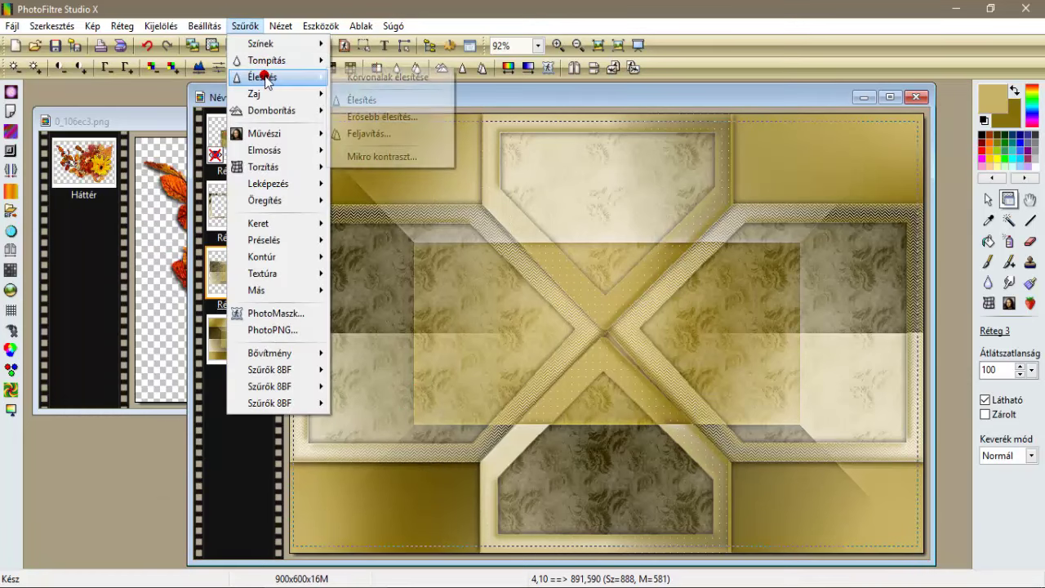
pyautogui.click(378, 156)
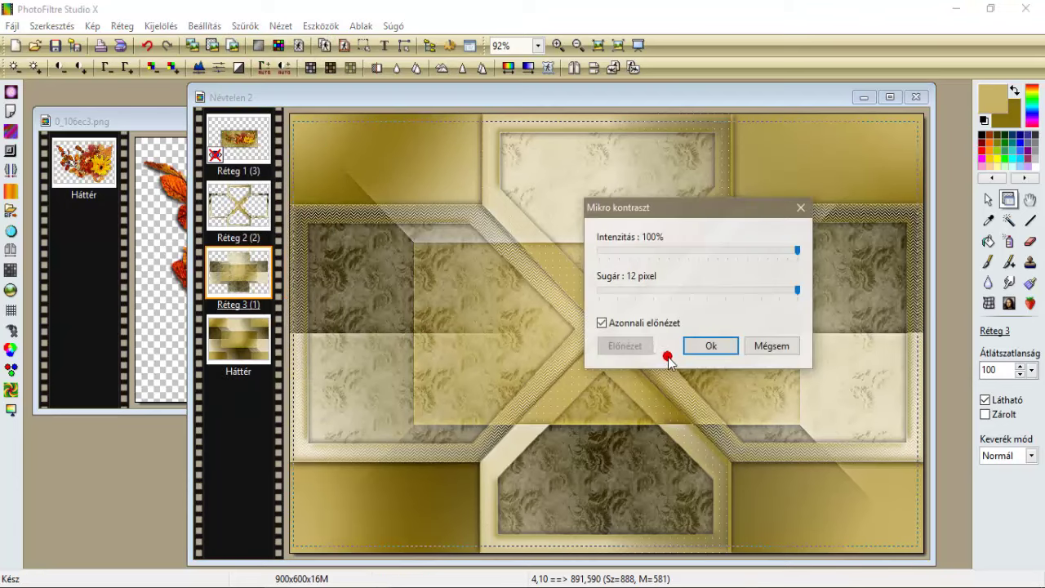
pyautogui.click(703, 348)
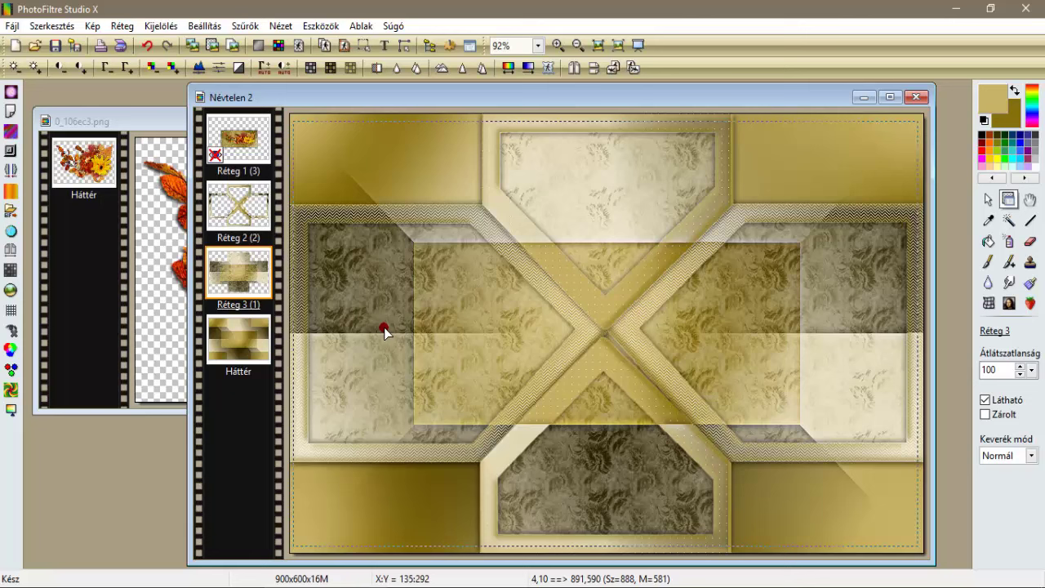
# Apply the L en K's Katharina filter to the background layer Háttér with a shift of 0.
pyautogui.click(220, 331)
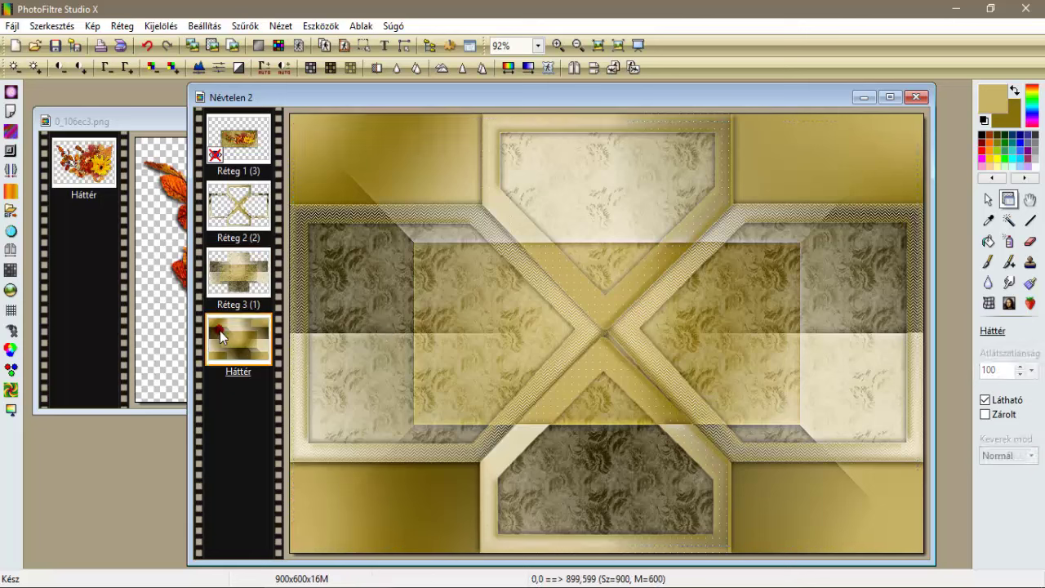
pyautogui.click(245, 26)
pyautogui.moveTo(302, 386)
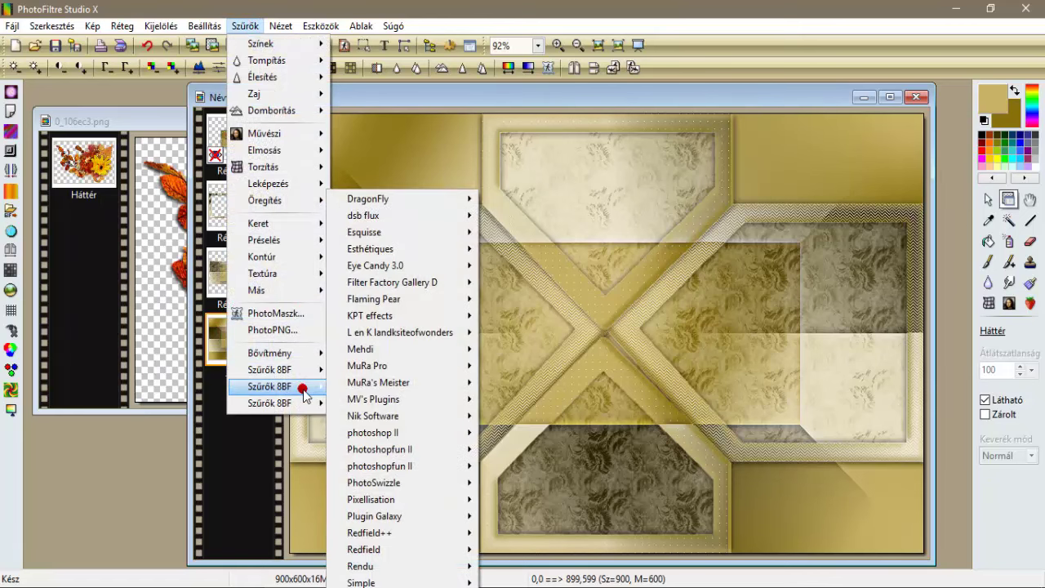
pyautogui.moveTo(417, 335)
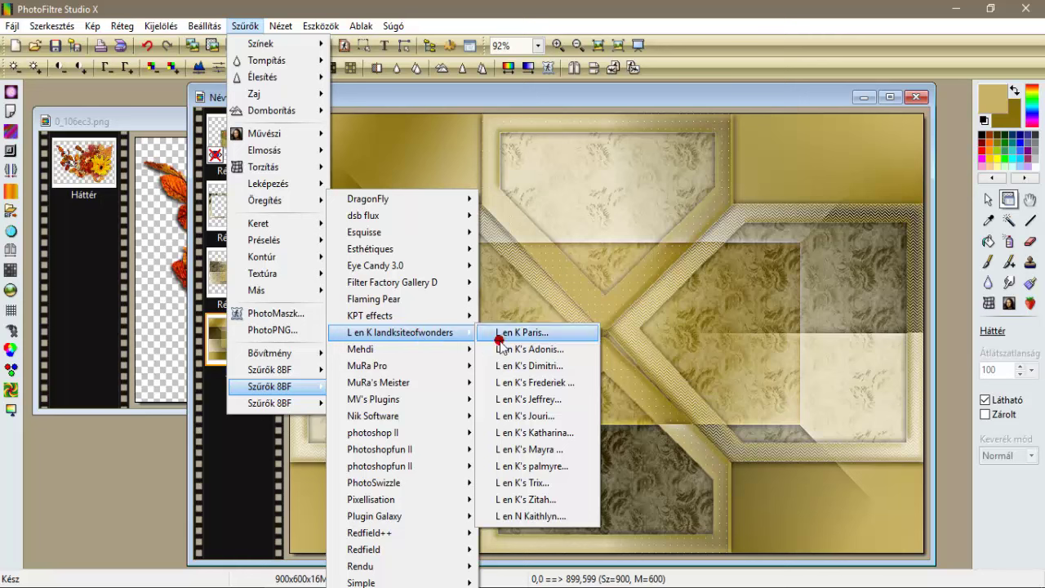
pyautogui.click(532, 432)
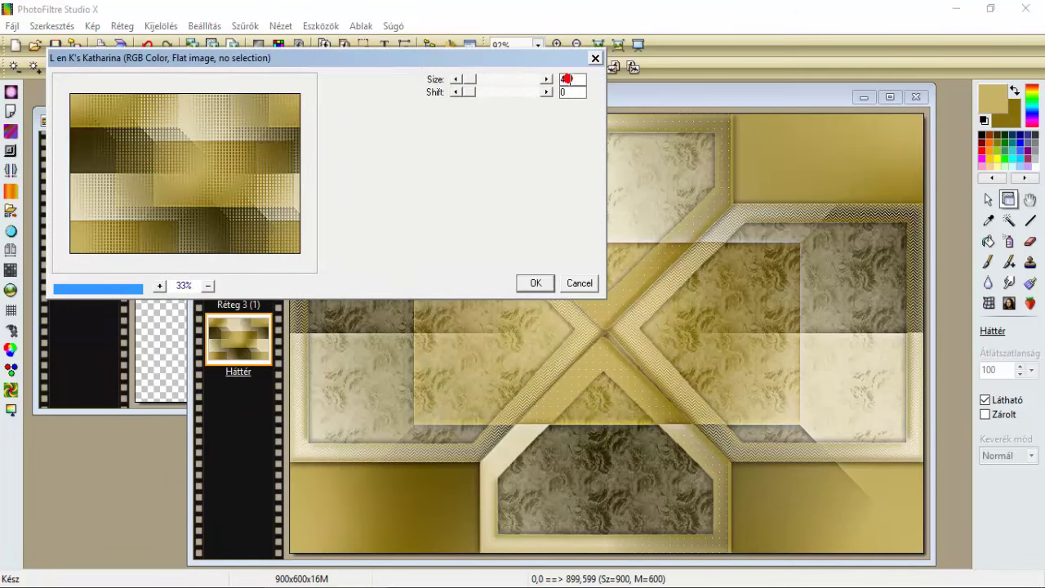
pyautogui.click(531, 284)
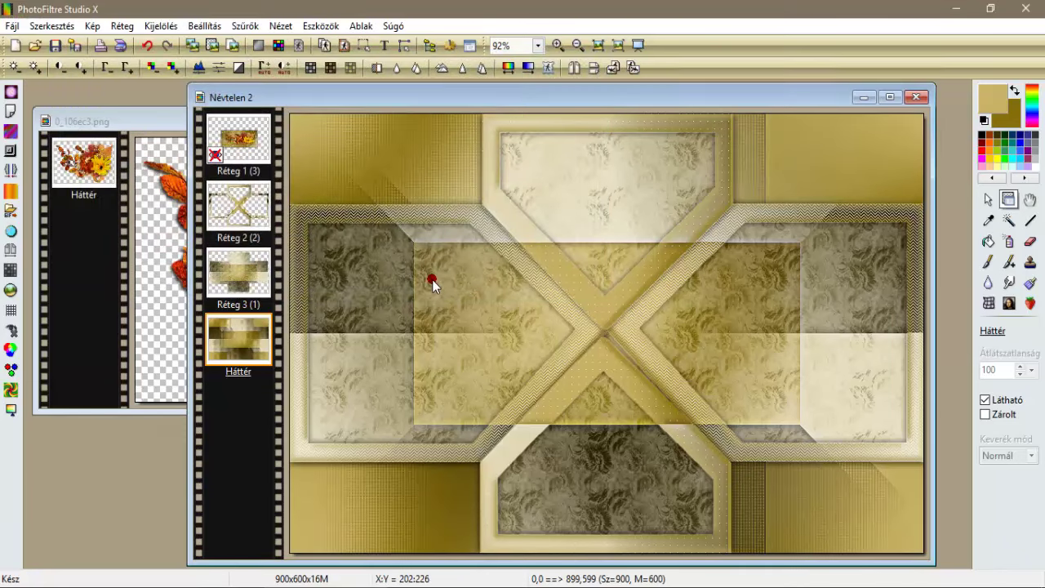
# Sharpen the background layer Háttér with the Mikro kontraszt filter at 100% intensity and a 12-pixel radius.
pyautogui.click(245, 26)
pyautogui.moveTo(262, 76)
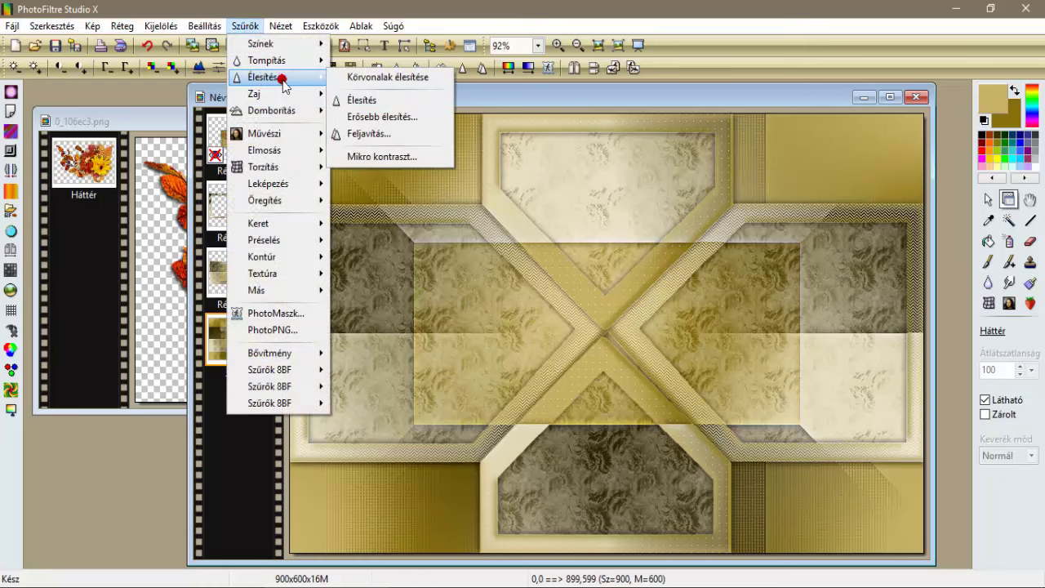
pyautogui.click(384, 155)
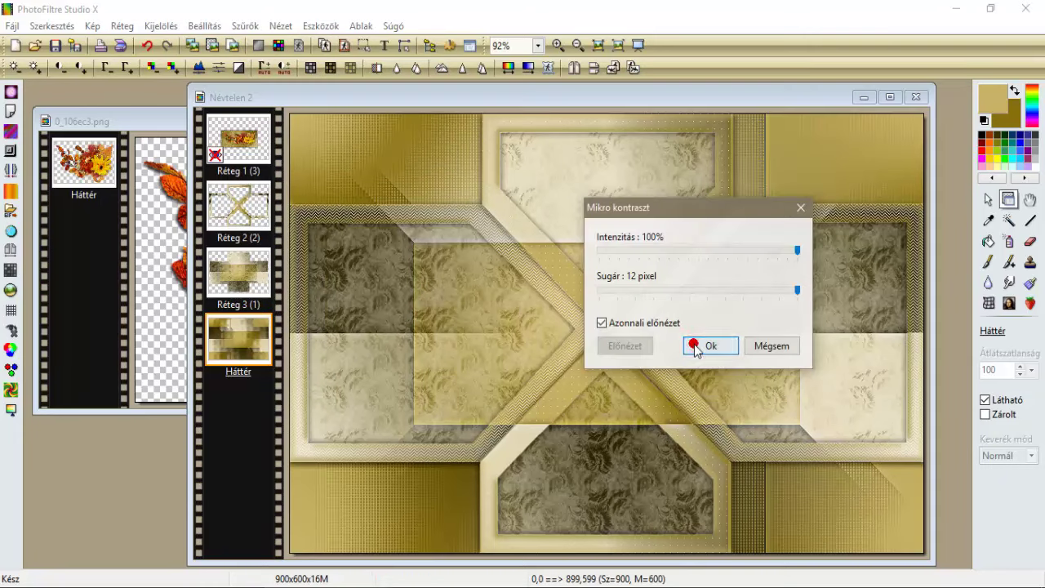
pyautogui.click(693, 346)
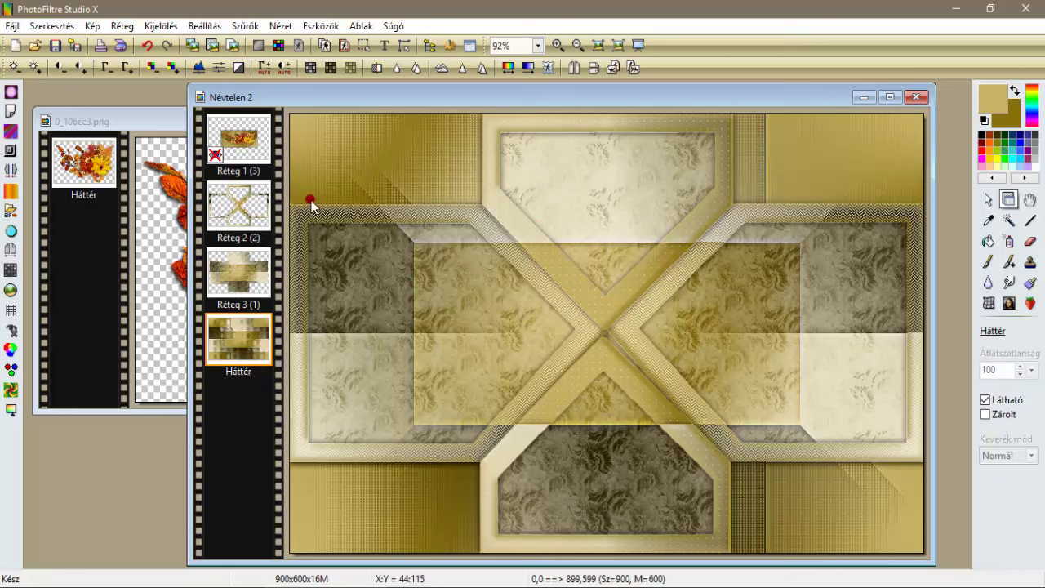
# Merge the X-shaped frame layer Réteg 2 into the textured layer Réteg 3, and merge that result into the background layer Háttér.
pyautogui.click(253, 213)
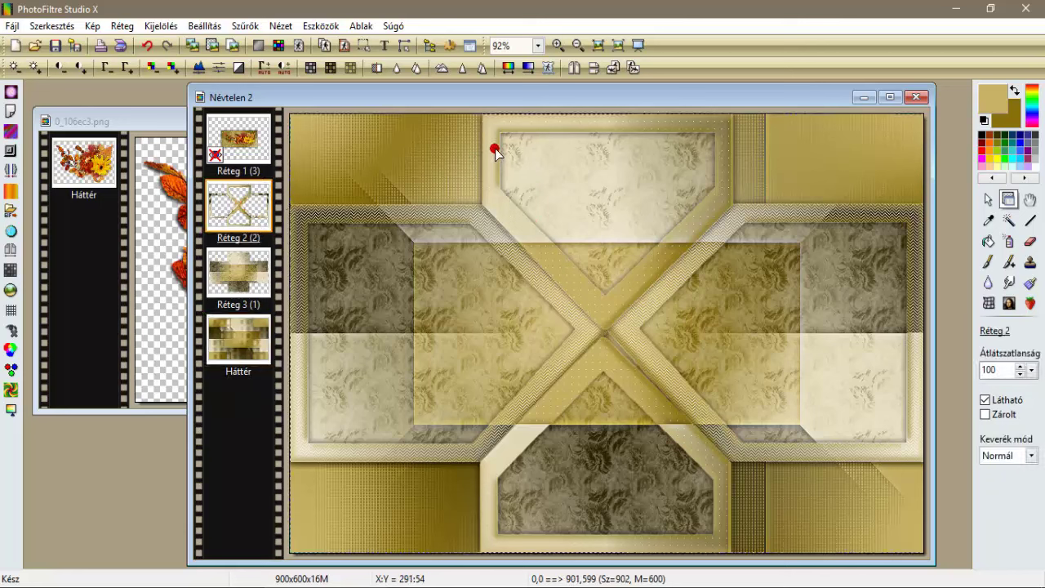
pyautogui.rightClick(261, 202)
pyautogui.click(314, 436)
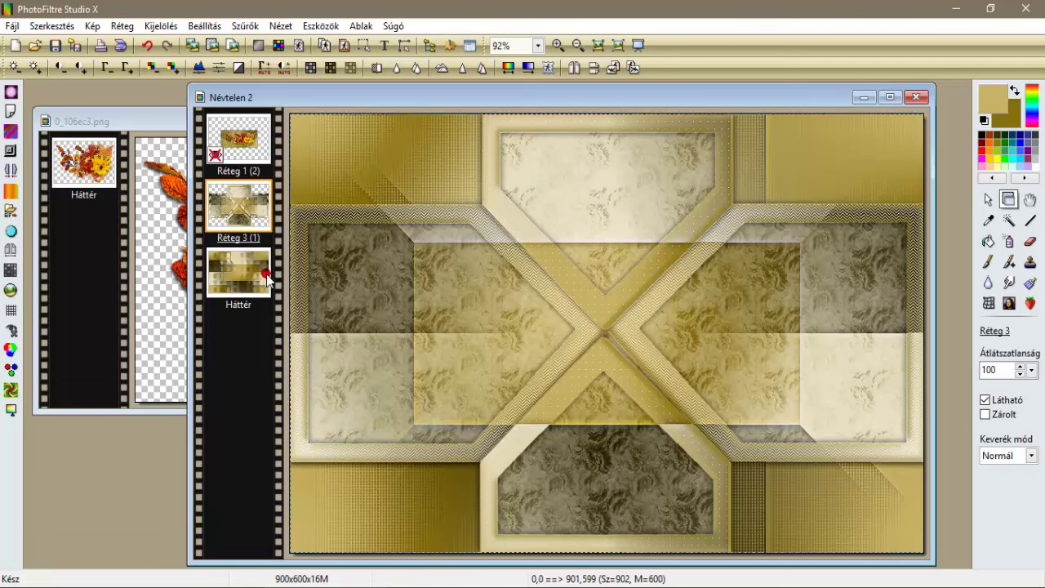
pyautogui.rightClick(251, 213)
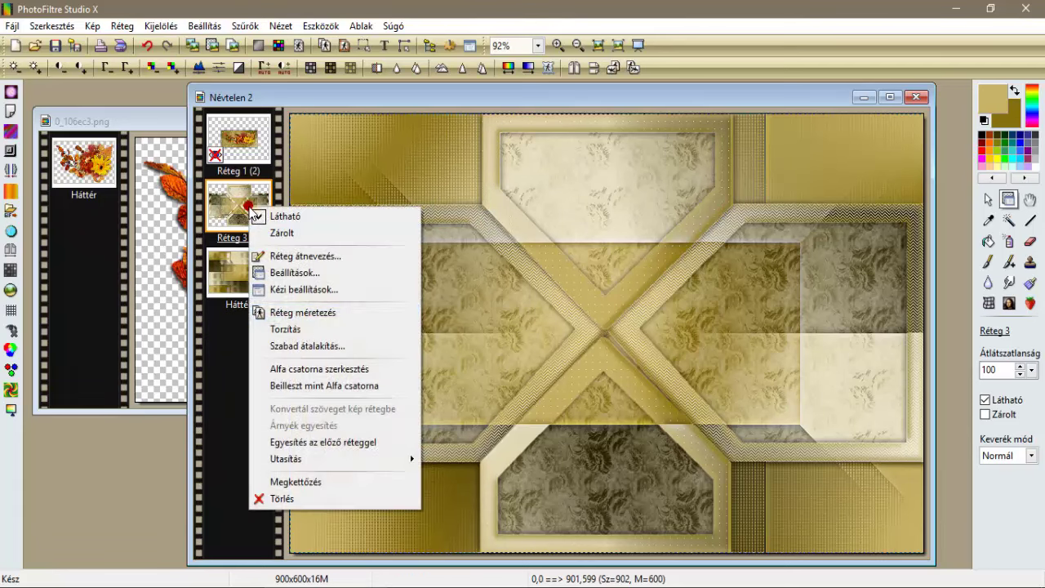
pyautogui.click(301, 443)
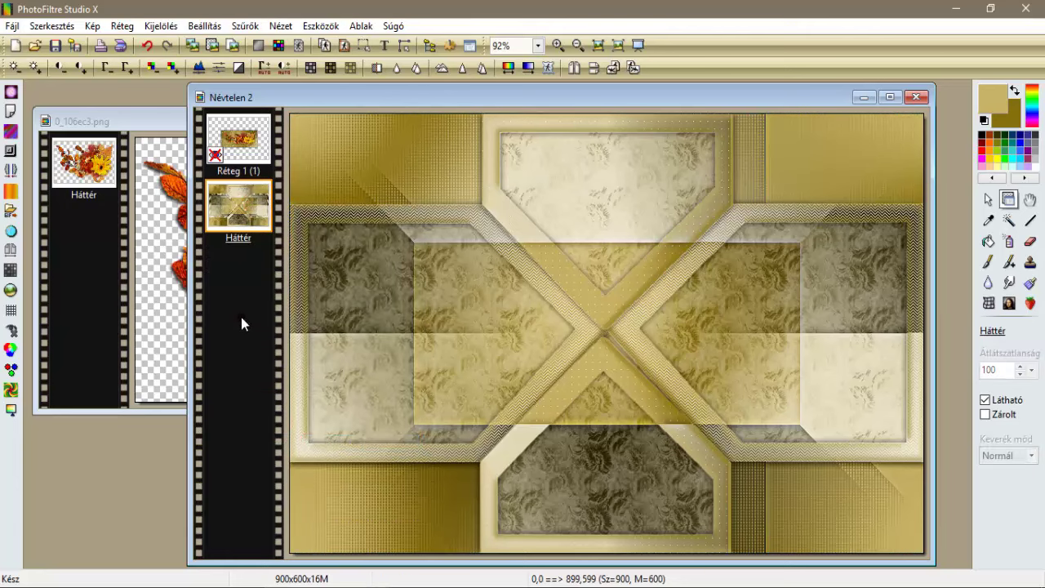
# Duplicate the merged background layer Háttér and make the copy the active layer.
pyautogui.rightClick(237, 216)
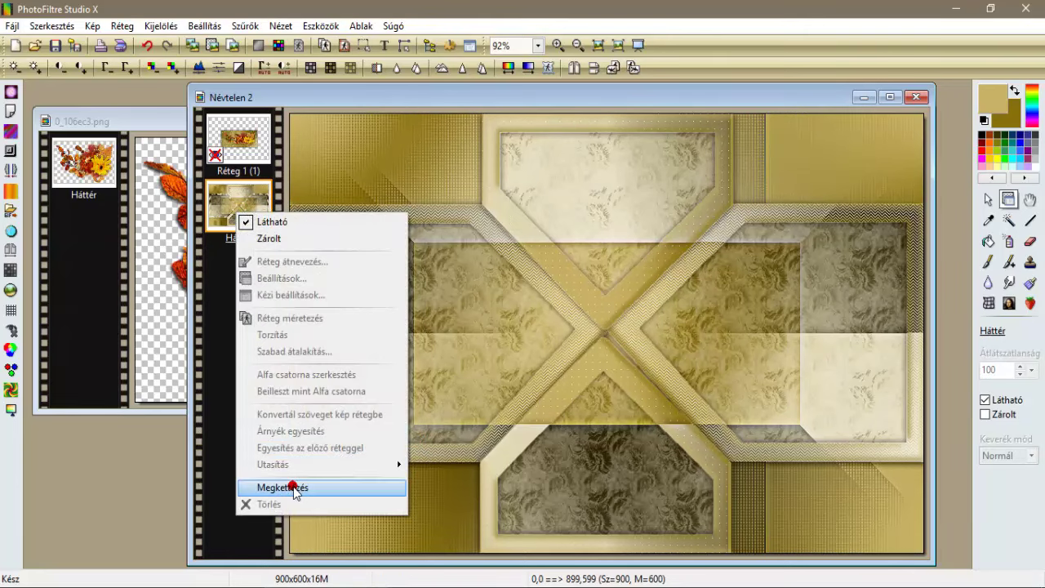
pyautogui.click(294, 486)
pyautogui.click(250, 211)
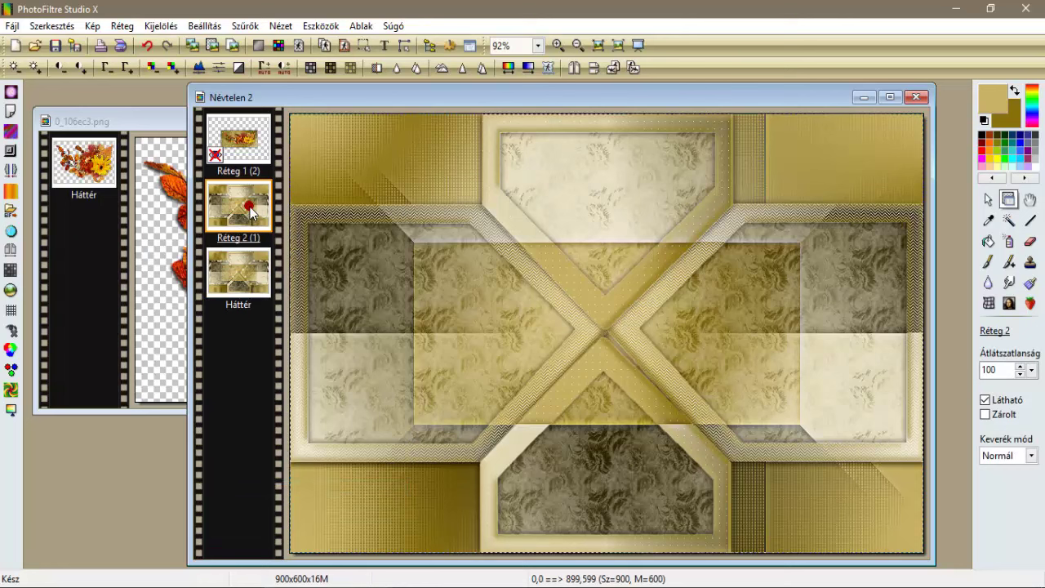
# Apply a filter from the Simple plug-in group to the duplicated layer Réteg 2 and set its opacity to 50%.
pyautogui.click(239, 35)
pyautogui.click(293, 384)
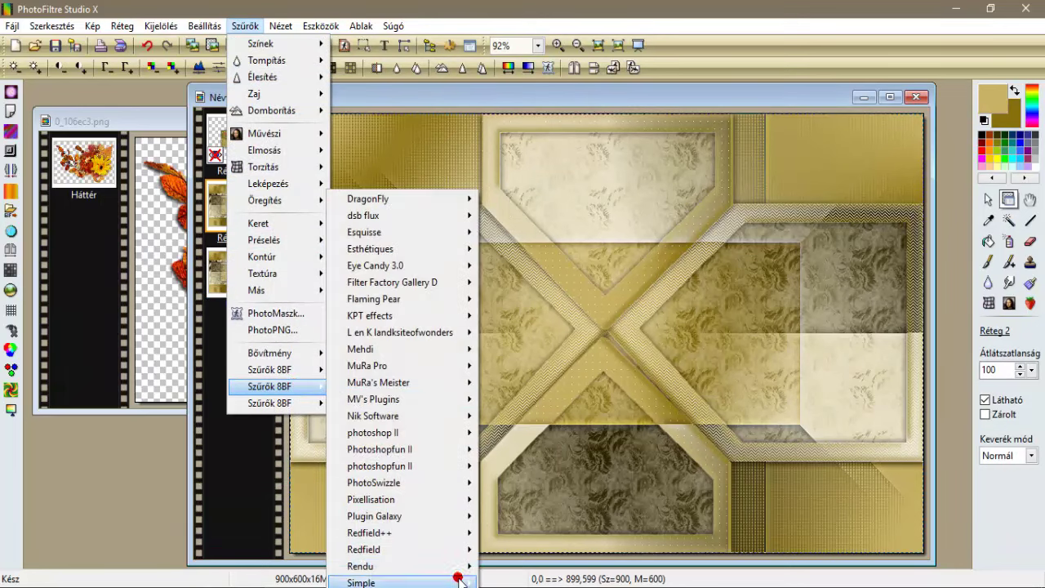
pyautogui.click(459, 578)
pyautogui.click(527, 532)
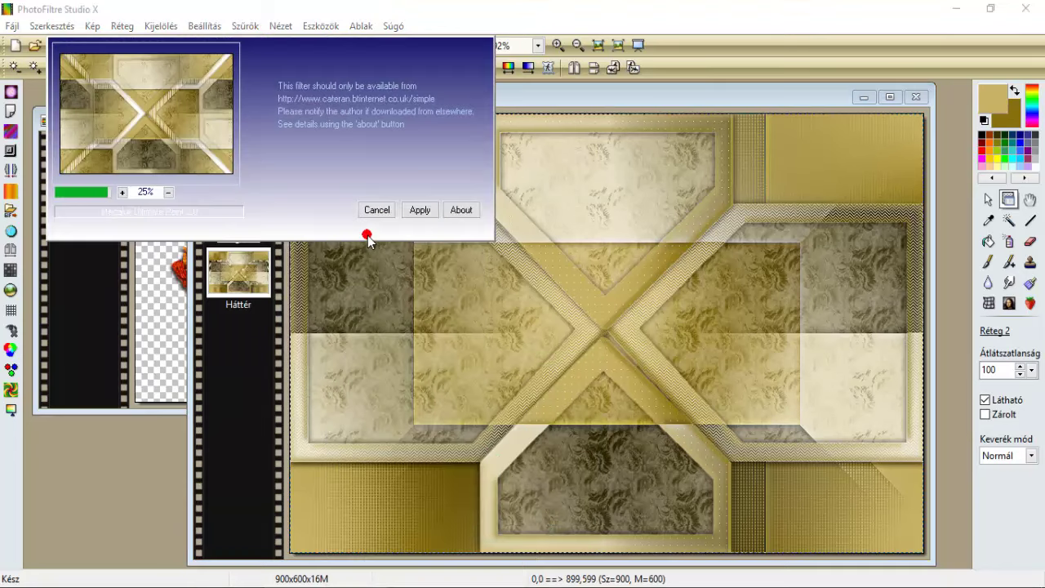
pyautogui.click(420, 210)
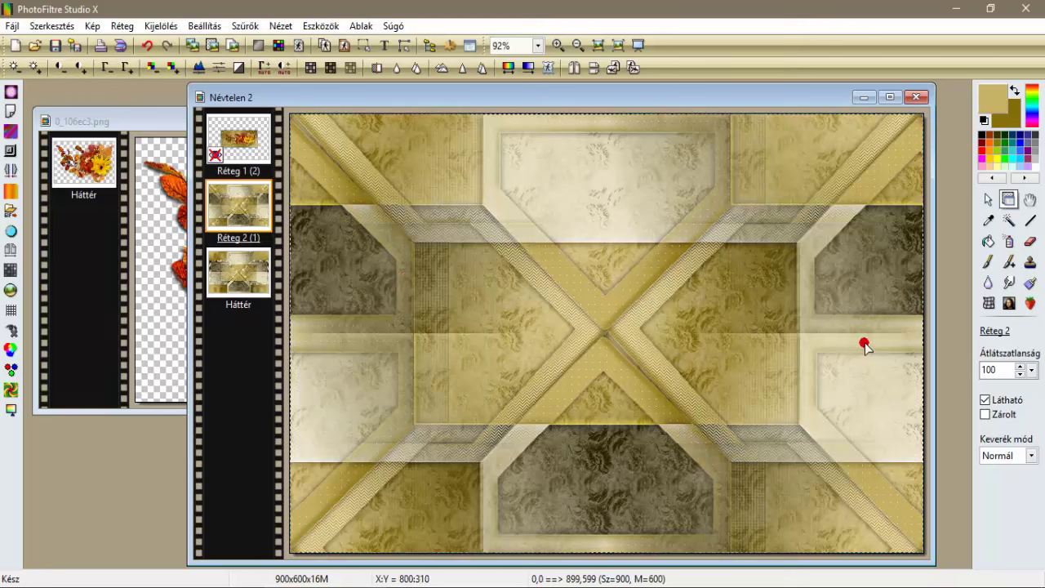
pyautogui.click(1032, 370)
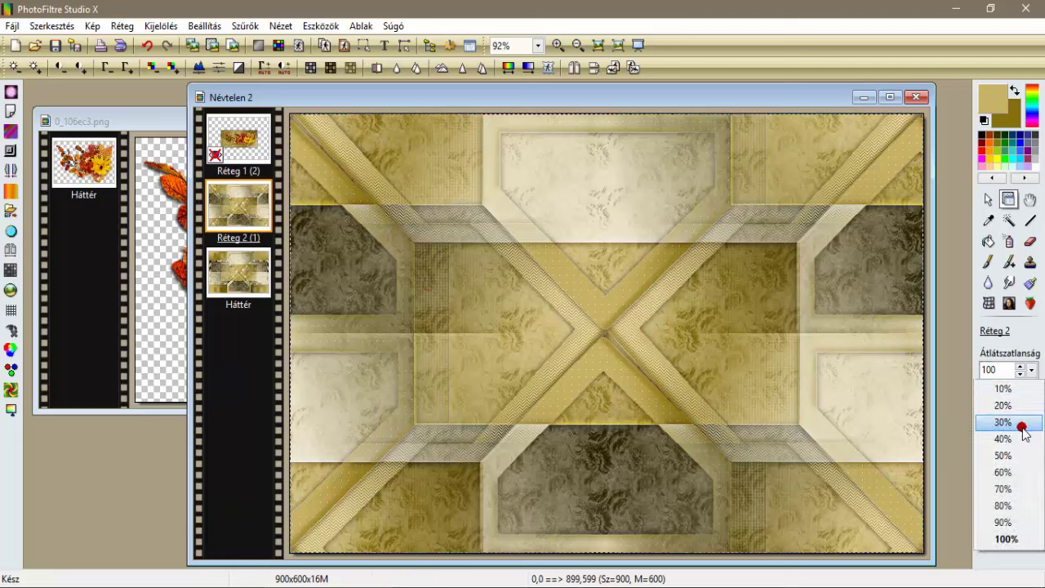
pyautogui.click(1019, 392)
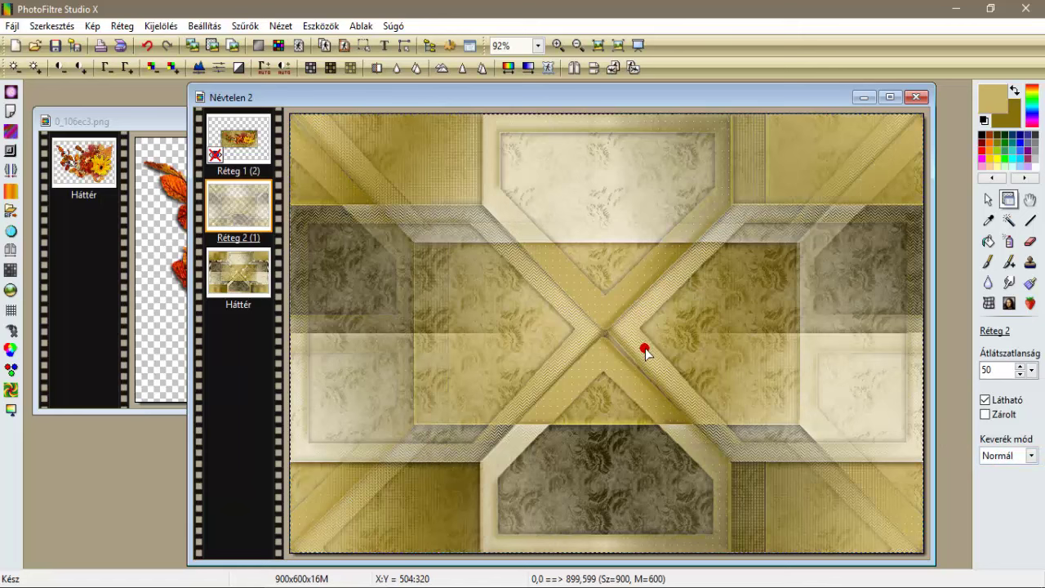
# Sharpen the semi-transparent layer Réteg 2 with the Mikro kontraszt filter at 100% intensity and a 12-pixel radius.
pyautogui.click(245, 26)
pyautogui.moveTo(265, 77)
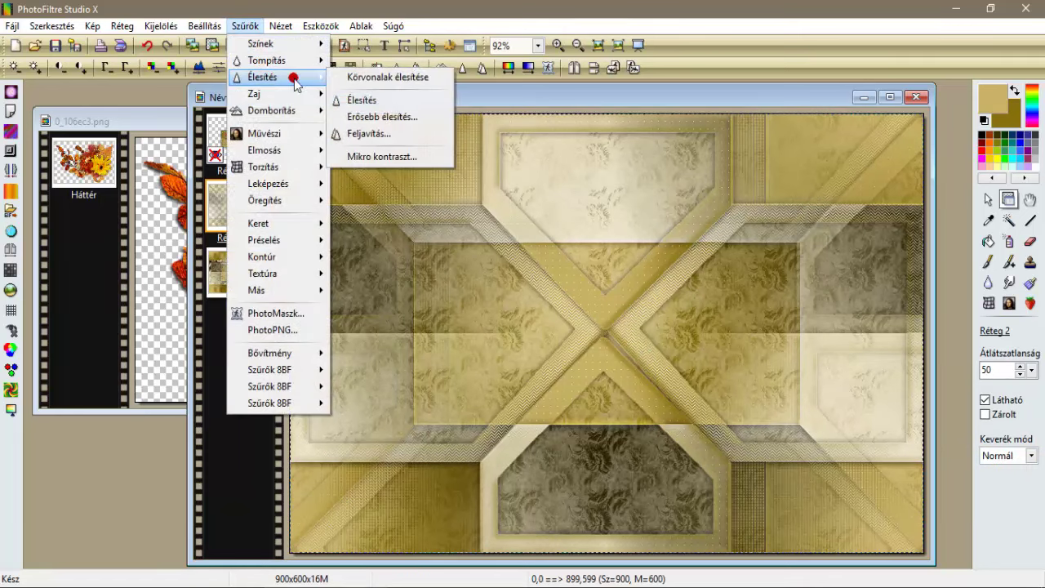
pyautogui.click(397, 156)
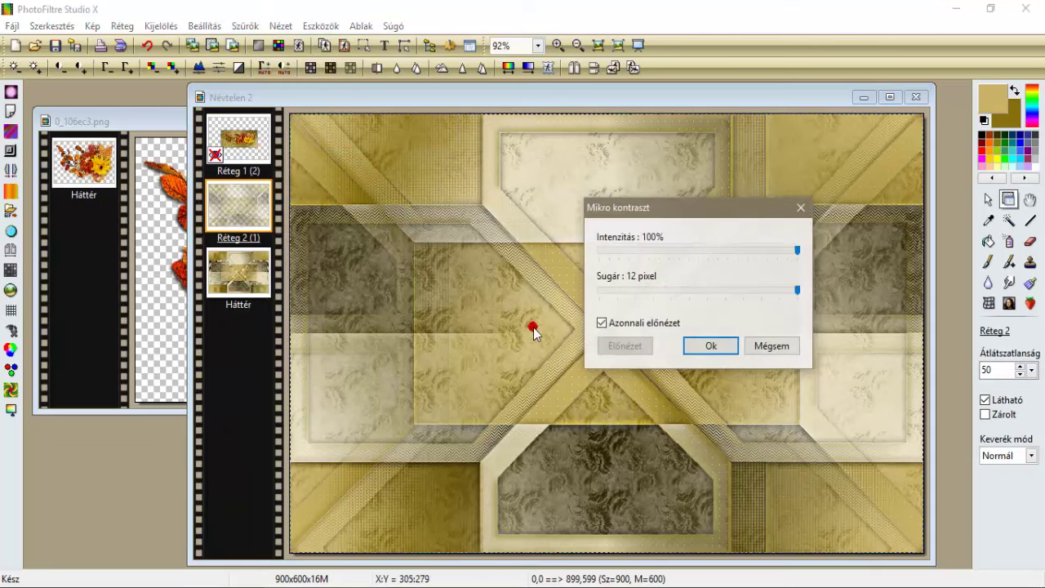
pyautogui.click(711, 346)
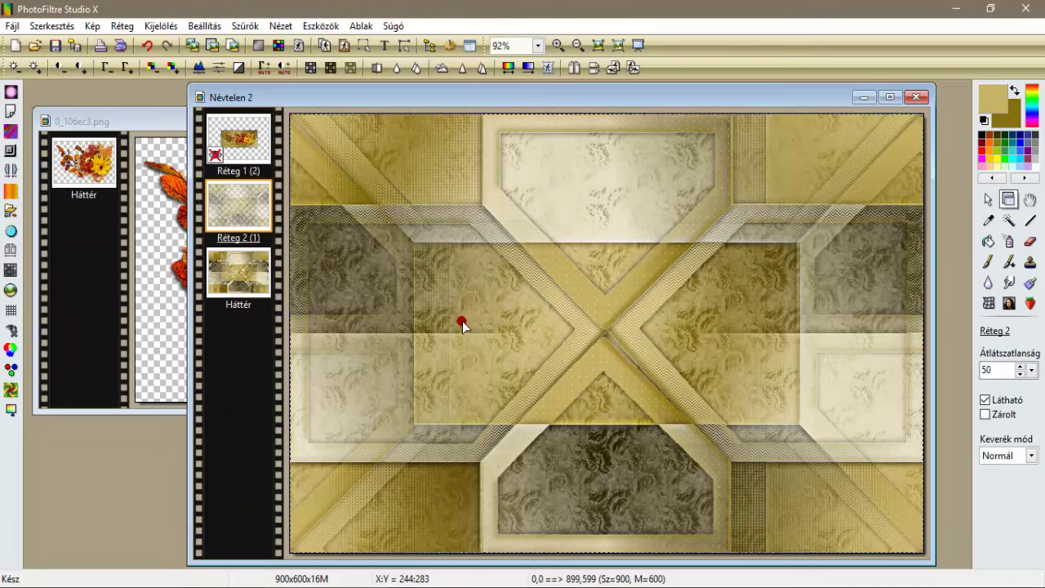
# Make the hidden flower panel layer Réteg 1 visible and merge all layers into one.
pyautogui.click(249, 134)
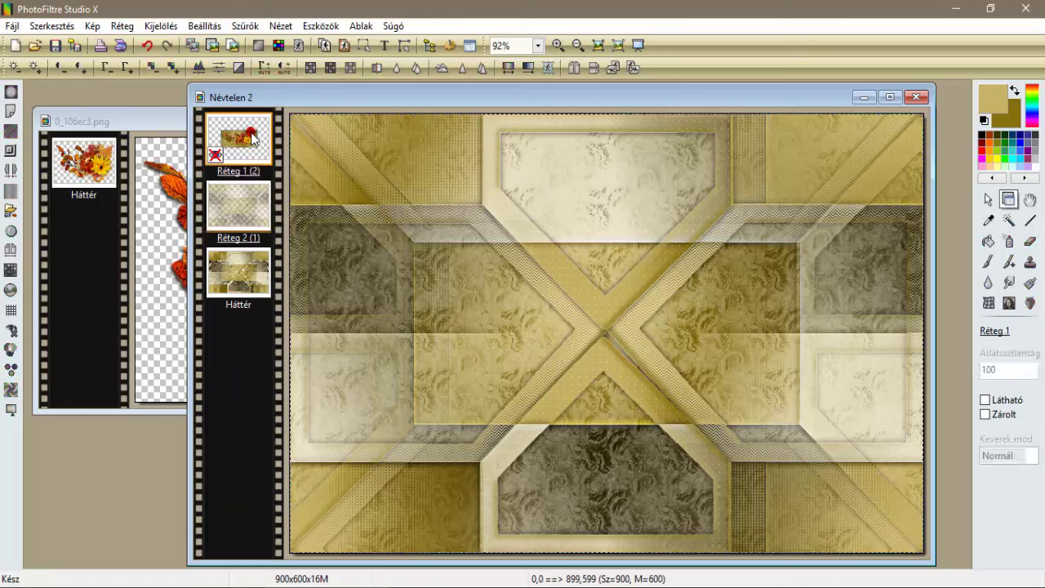
pyautogui.rightClick(250, 134)
pyautogui.click(261, 144)
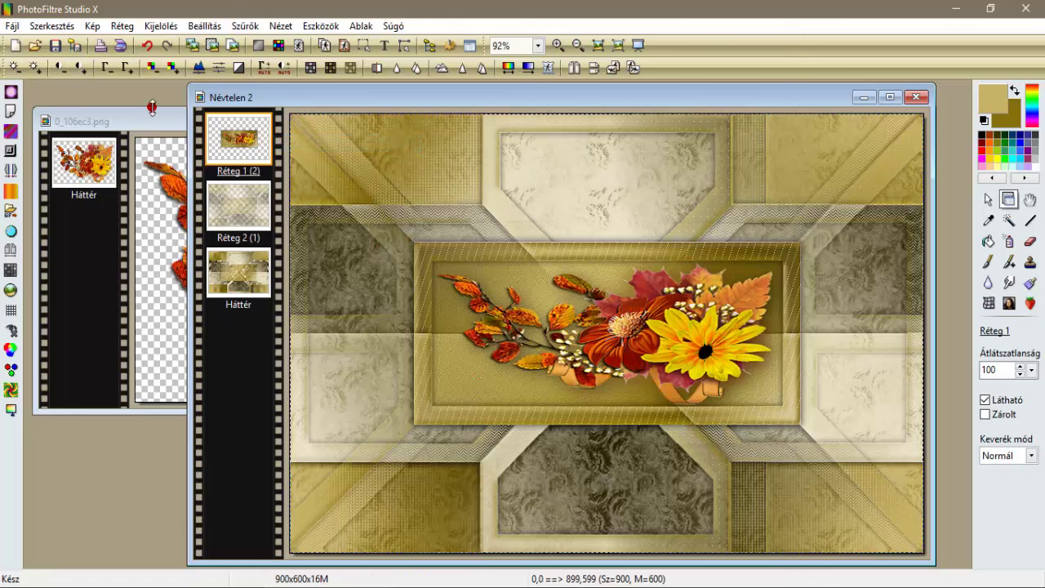
pyautogui.click(122, 26)
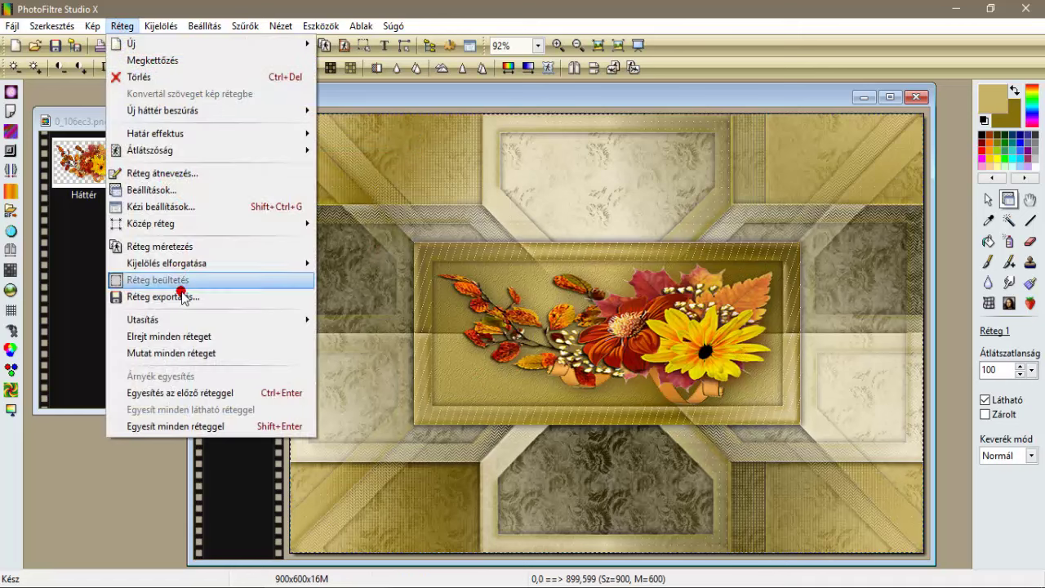
pyautogui.click(215, 431)
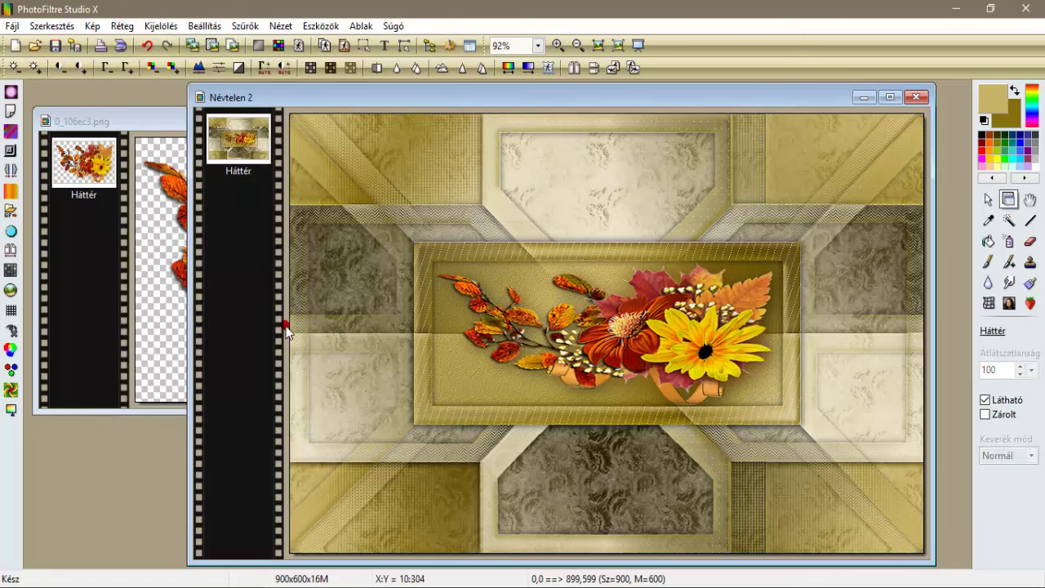
# Add a 2-pixel outer frame around the image in the custom dark gold colour (RGB 136, 111, 10).
pyautogui.click(93, 27)
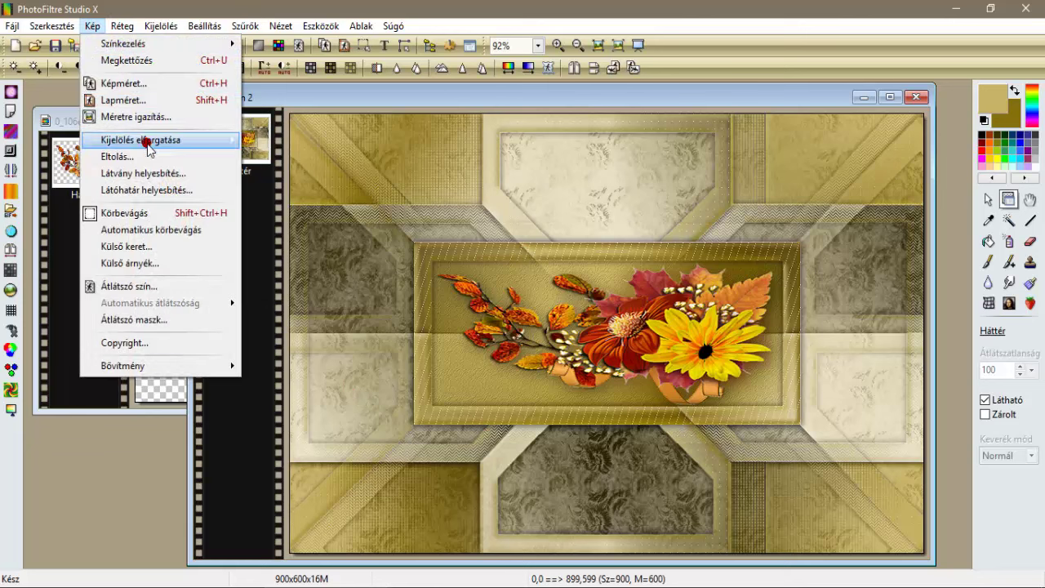
pyautogui.click(138, 247)
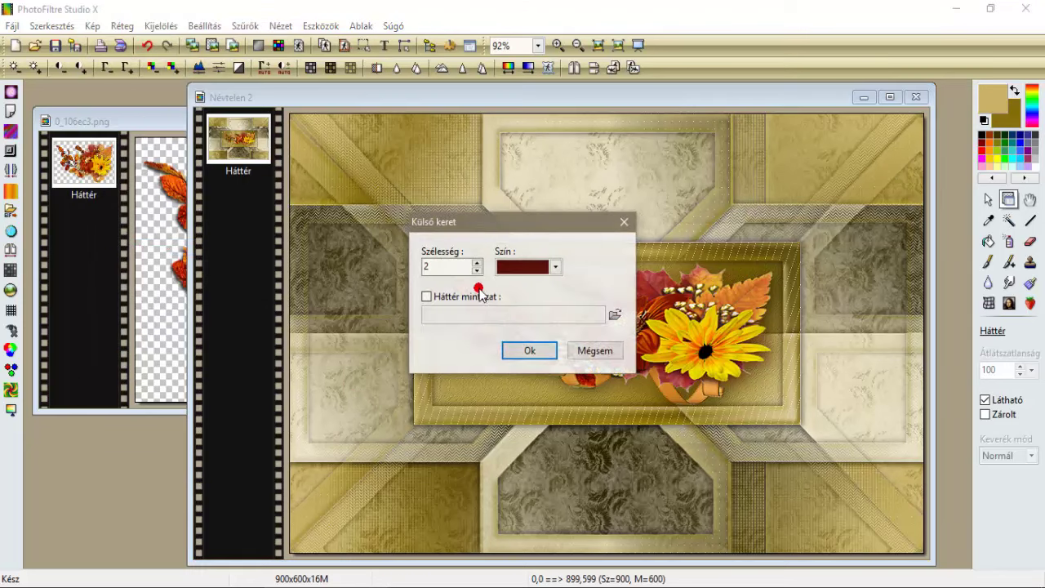
pyautogui.click(524, 271)
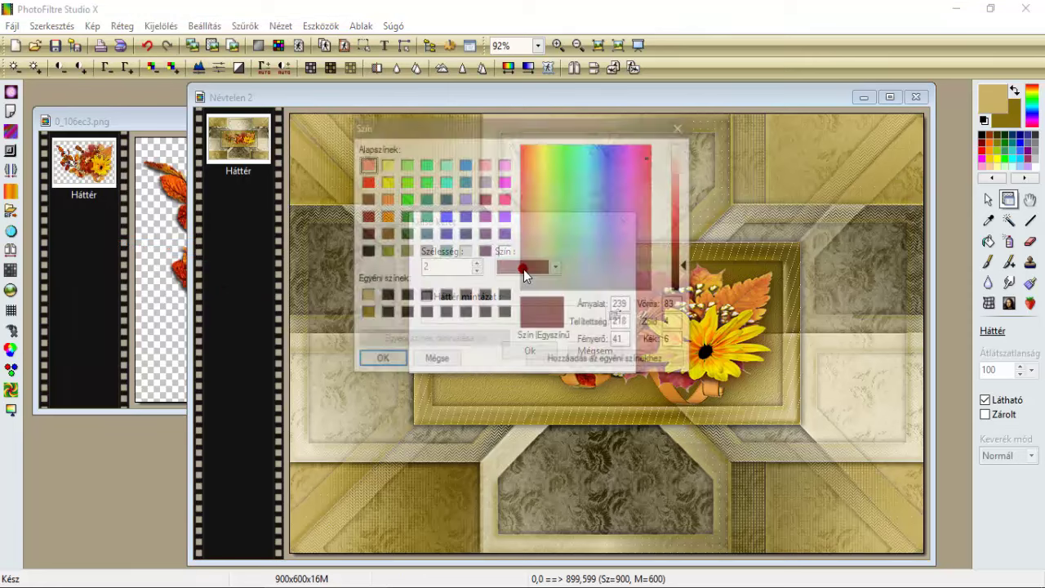
pyautogui.click(365, 314)
pyautogui.click(380, 360)
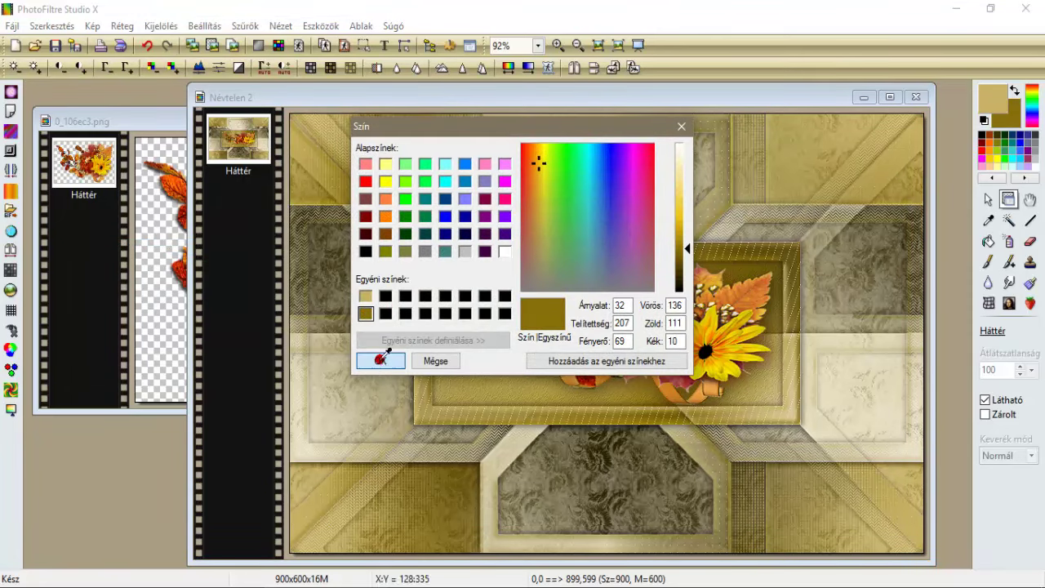
pyautogui.click(531, 356)
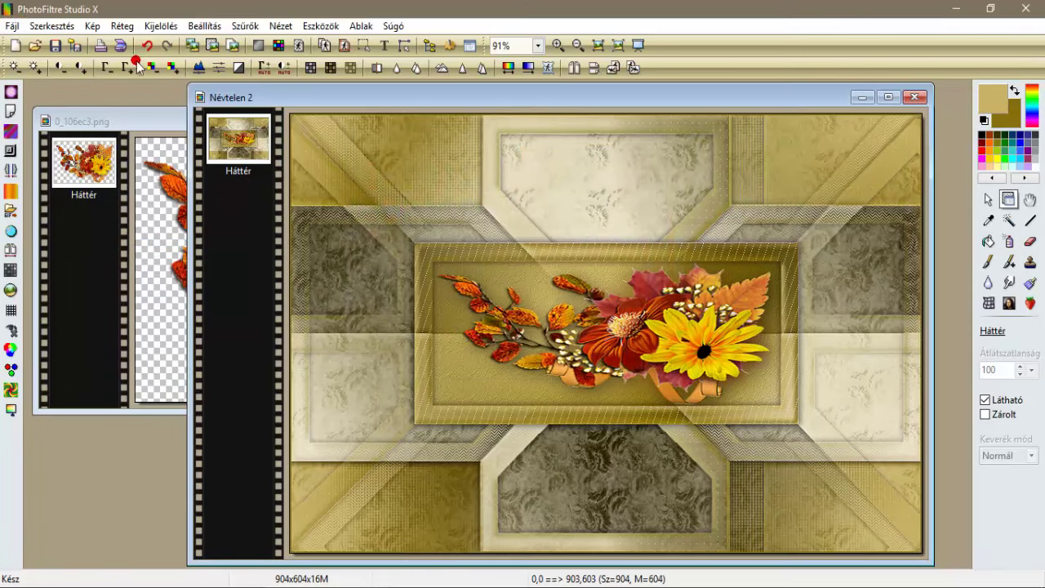
# Add a second 2-pixel outer frame around the image in the custom light gold colour.
pyautogui.click(94, 26)
pyautogui.click(163, 247)
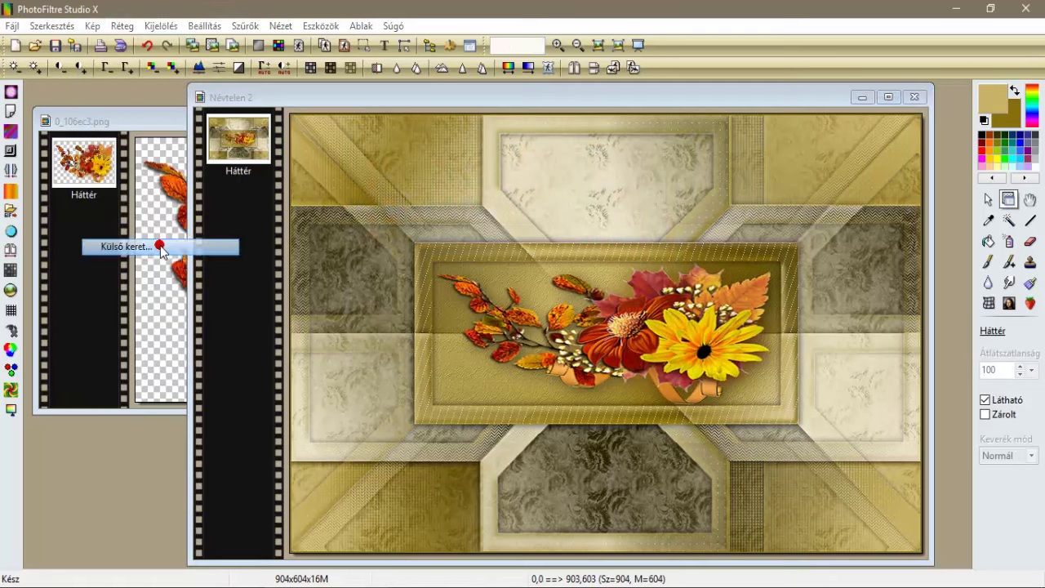
pyautogui.click(516, 275)
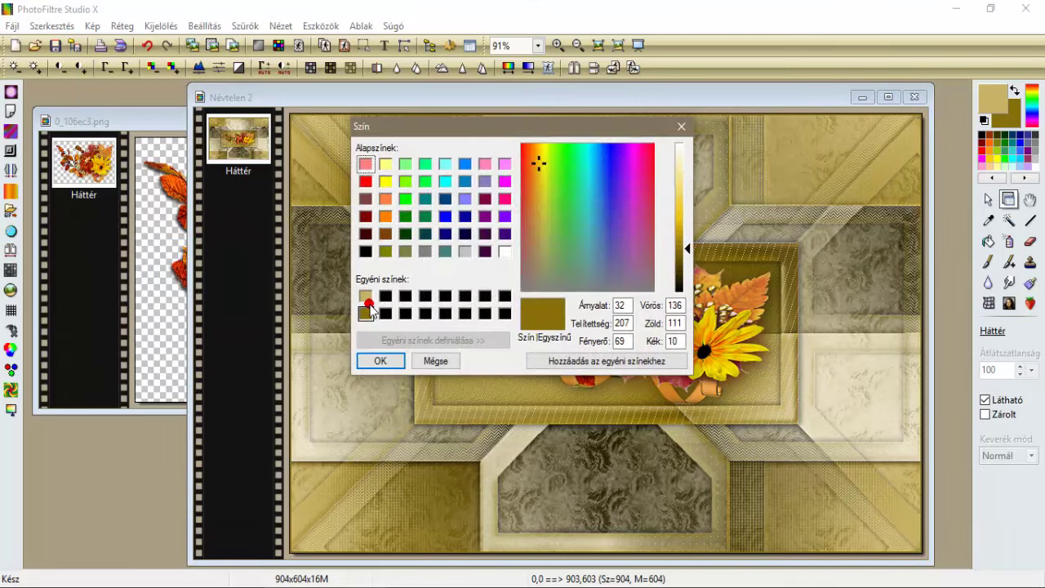
pyautogui.click(365, 297)
pyautogui.click(380, 361)
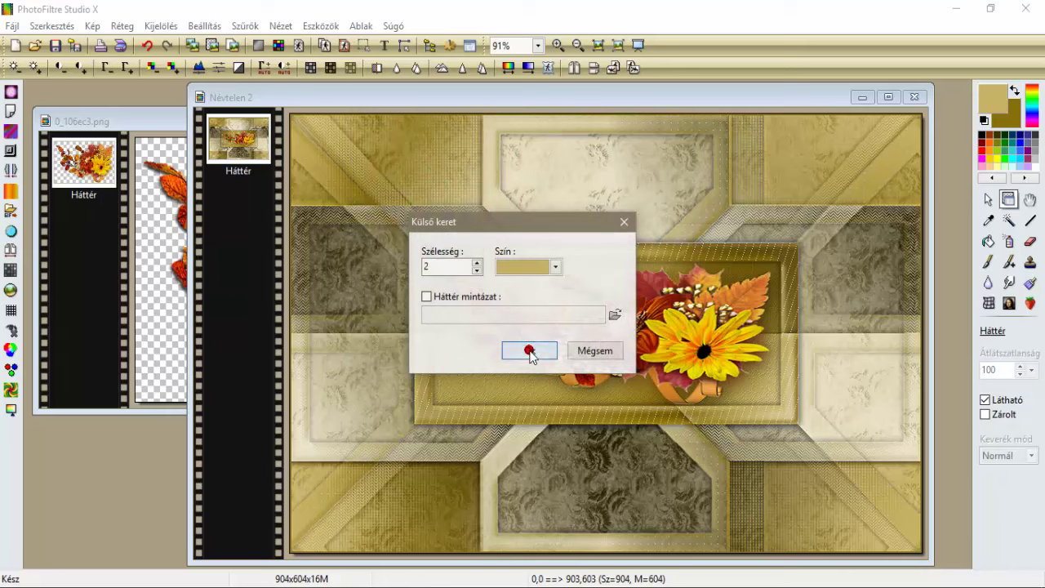
pyautogui.click(531, 353)
# Add a third 2-pixel outer frame around the image in the custom dark gold colour (RGB 136, 111, 10).
pyautogui.click(92, 25)
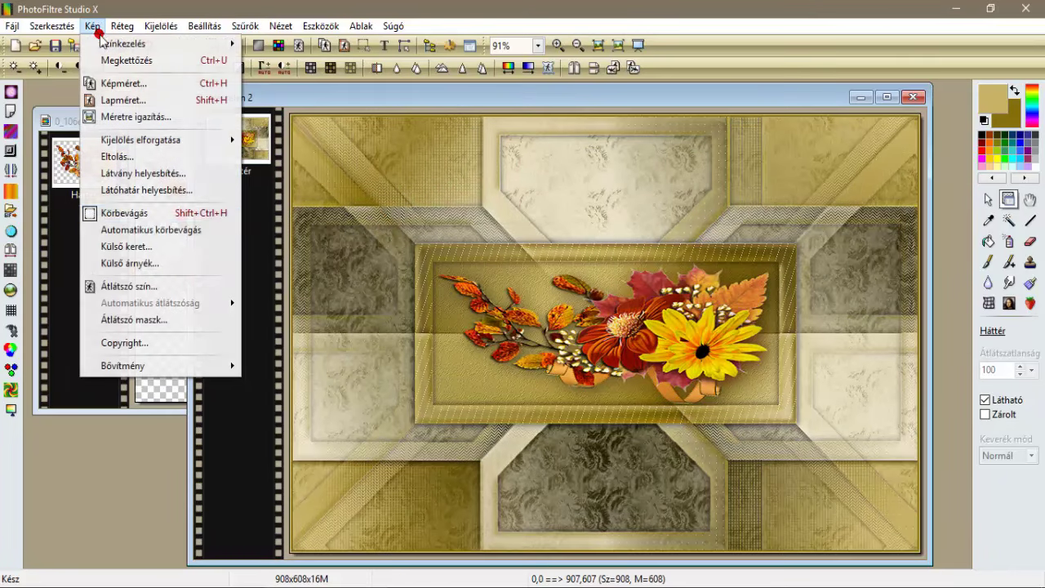
pyautogui.click(143, 246)
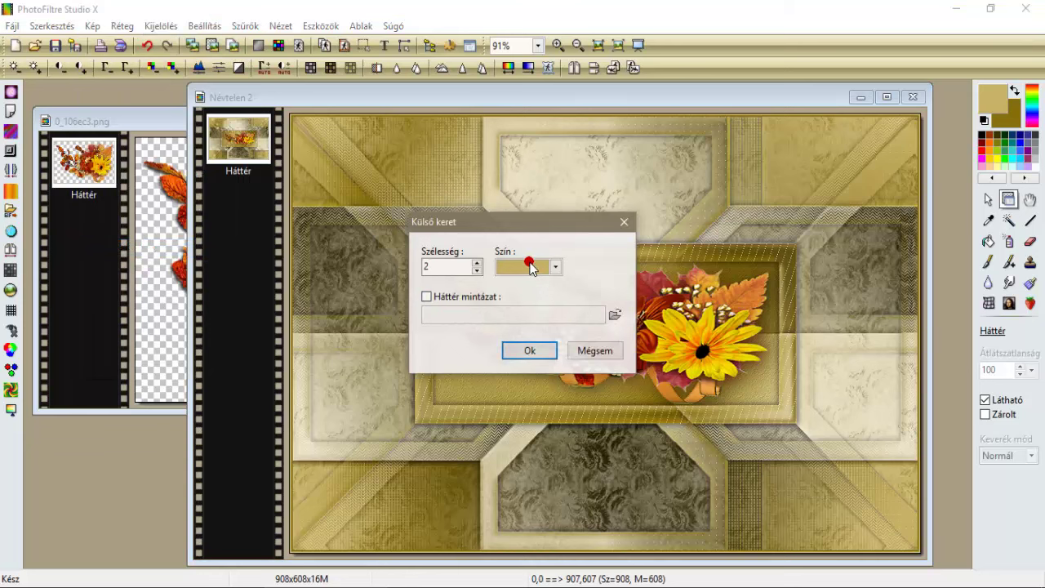
pyautogui.click(526, 266)
pyautogui.click(365, 315)
pyautogui.click(381, 359)
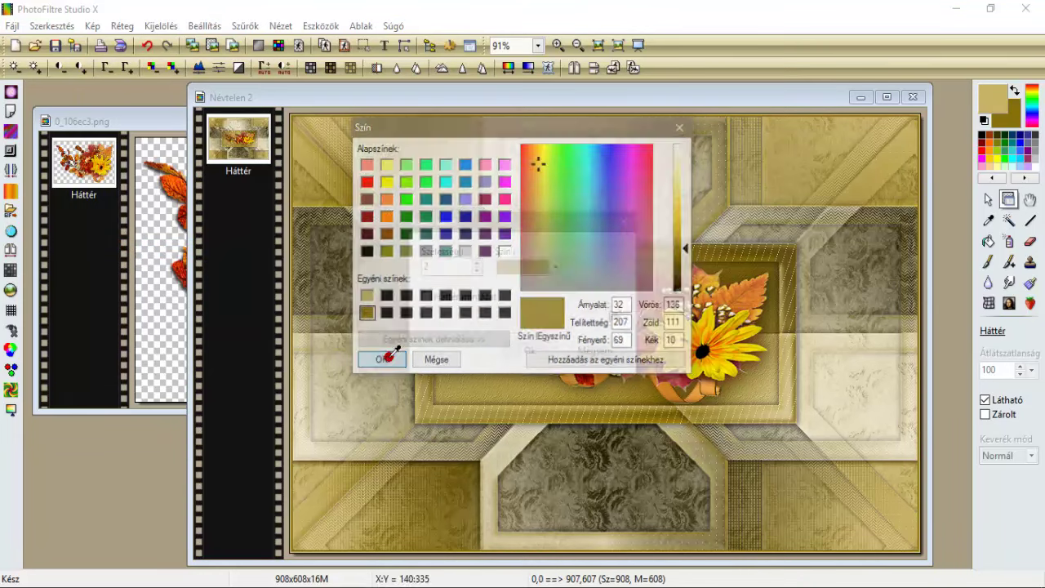
pyautogui.click(531, 355)
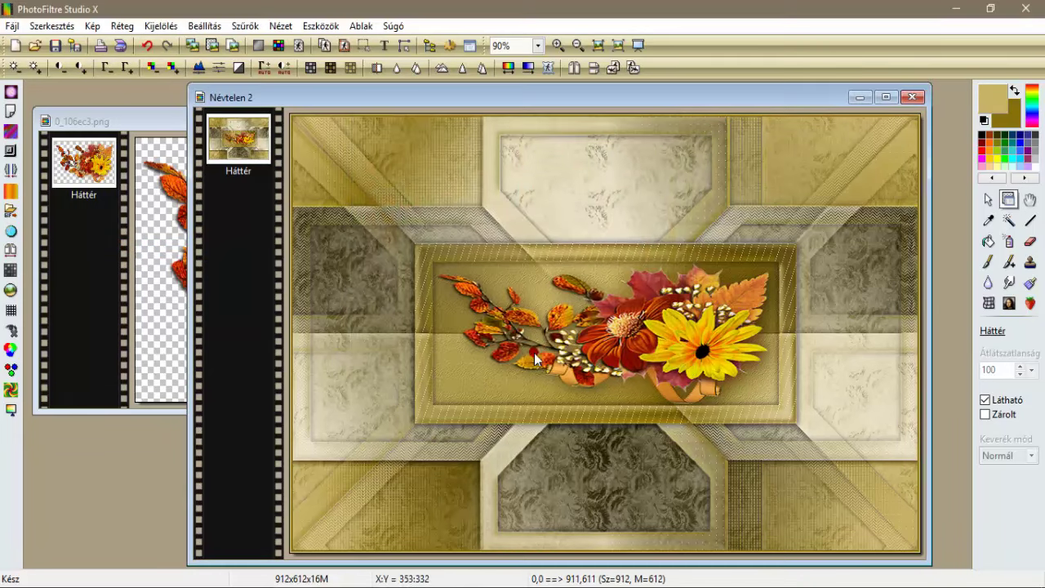
# Add a wide 50-pixel outer frame around the image in the custom light gold colour (RGB 201, 179, 103).
pyautogui.click(95, 26)
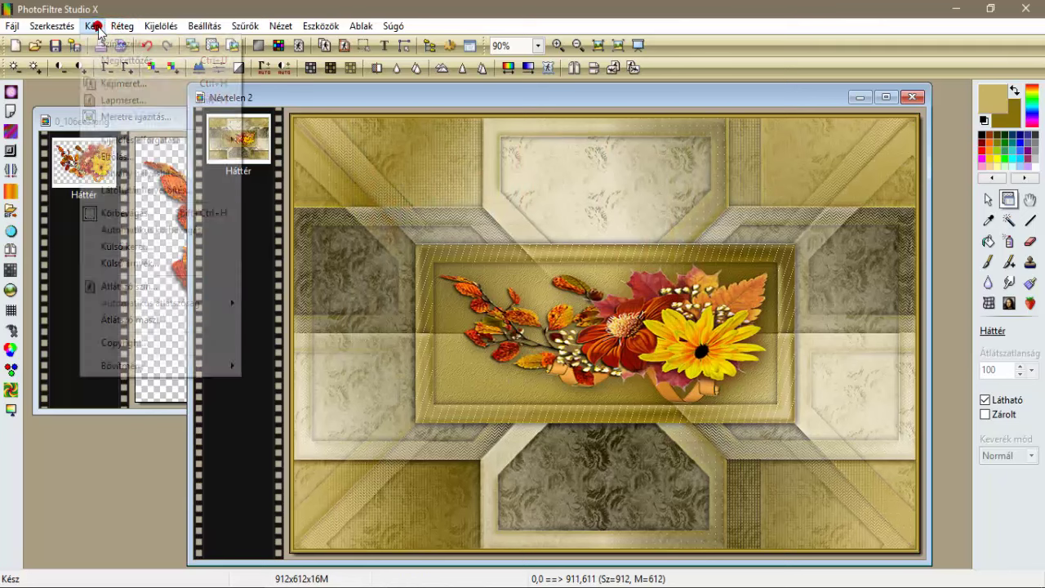
pyautogui.click(157, 246)
pyautogui.doubleClick(443, 266)
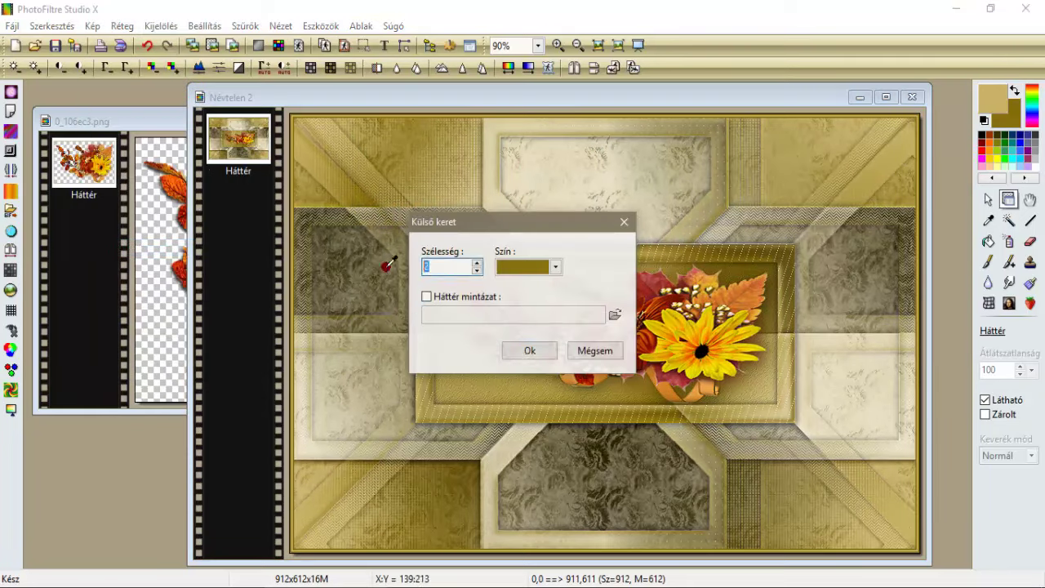
pyautogui.click(523, 270)
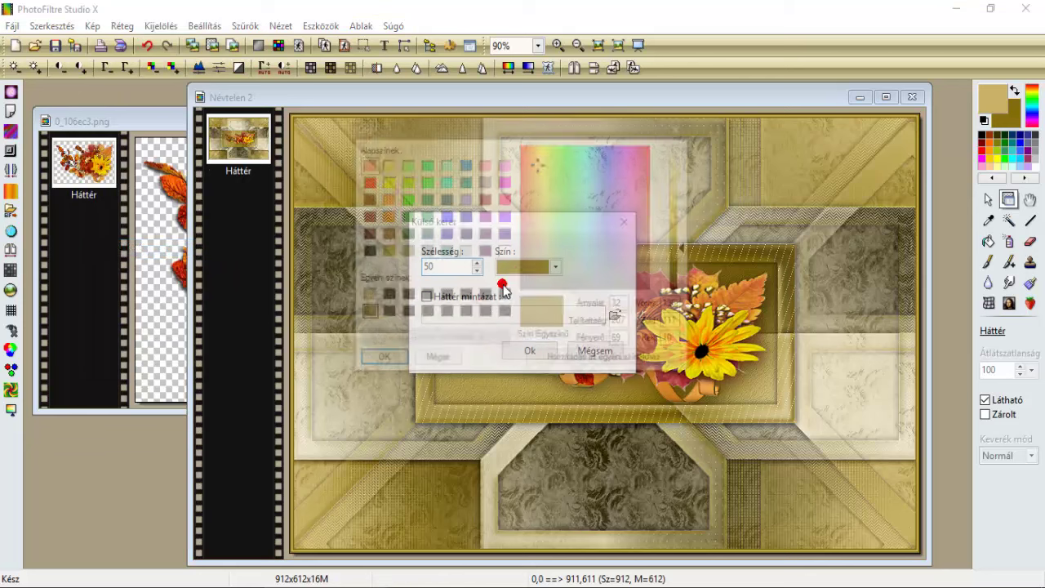
pyautogui.click(365, 295)
pyautogui.click(381, 360)
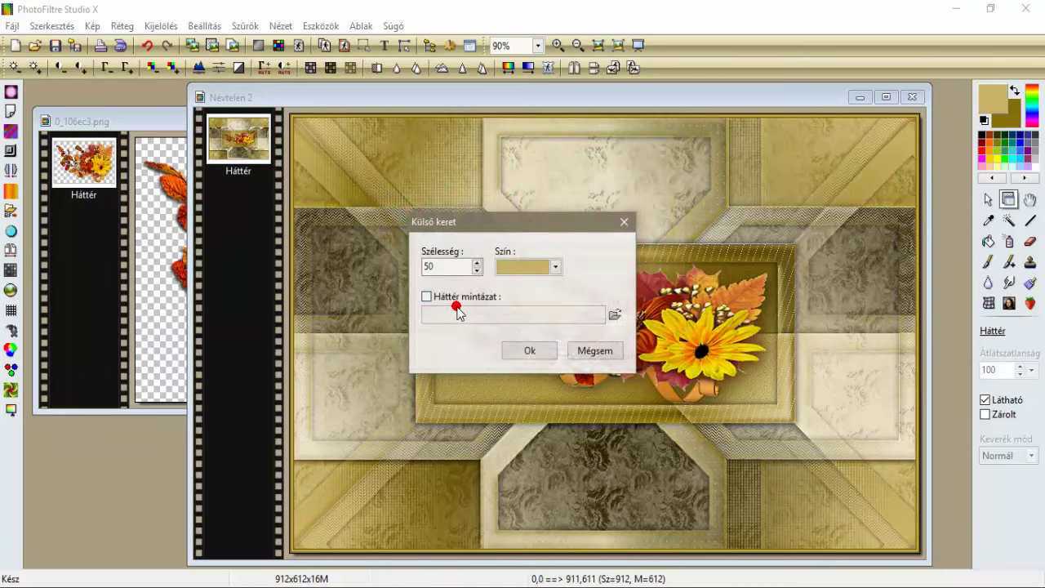
pyautogui.click(520, 350)
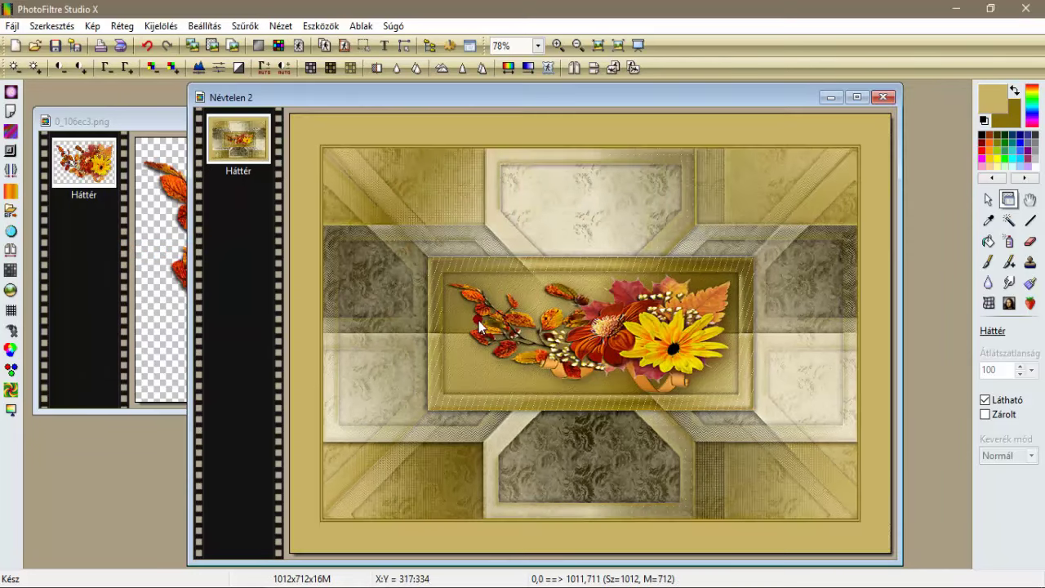
# Select the entire image and contract the selection by 50 pixels to the inner edge of the wide frame.
pyautogui.click(153, 26)
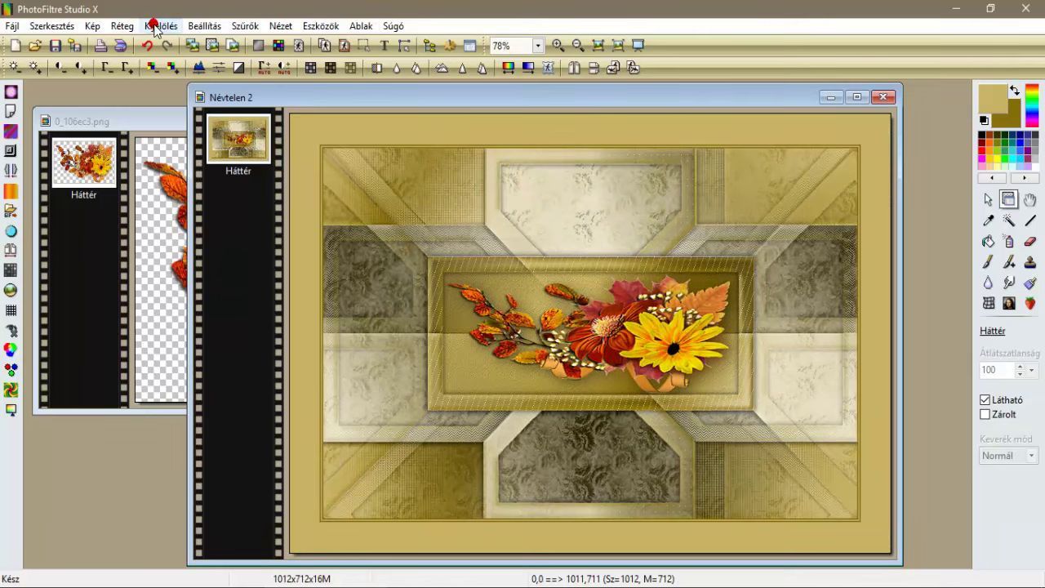
pyautogui.click(178, 62)
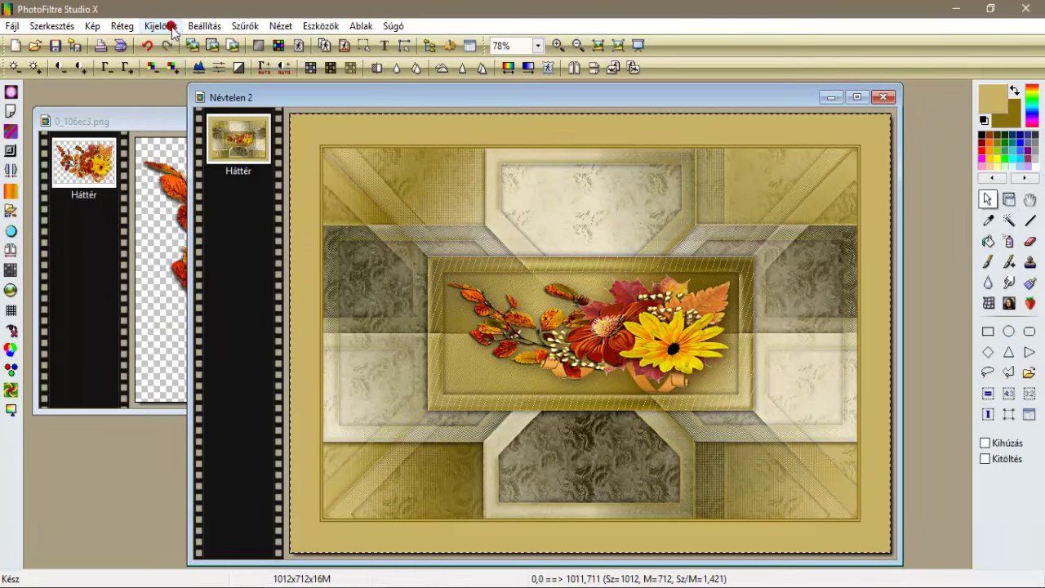
pyautogui.click(171, 27)
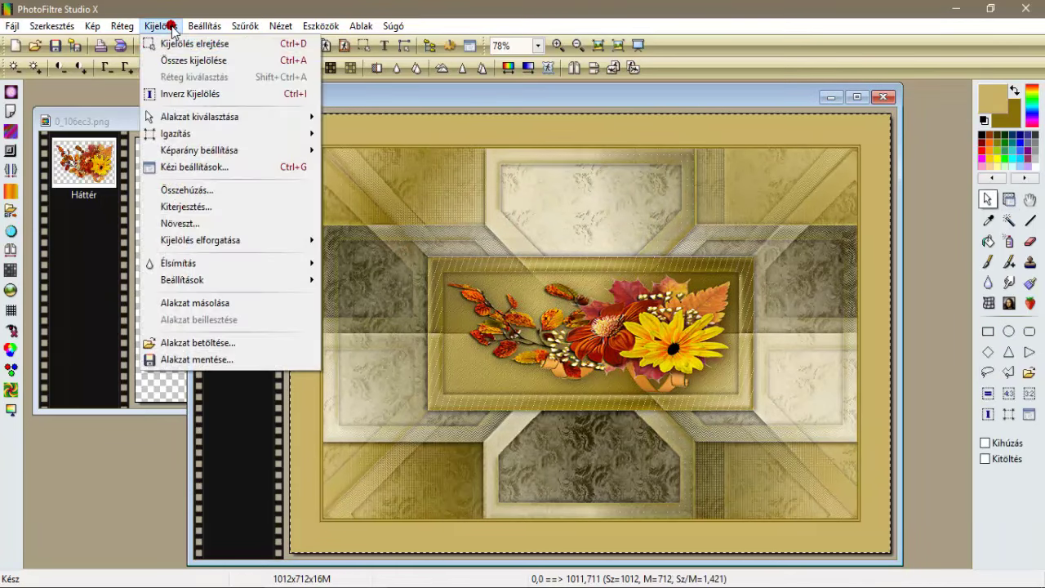
pyautogui.click(200, 193)
pyautogui.click(559, 274)
pyautogui.click(576, 274)
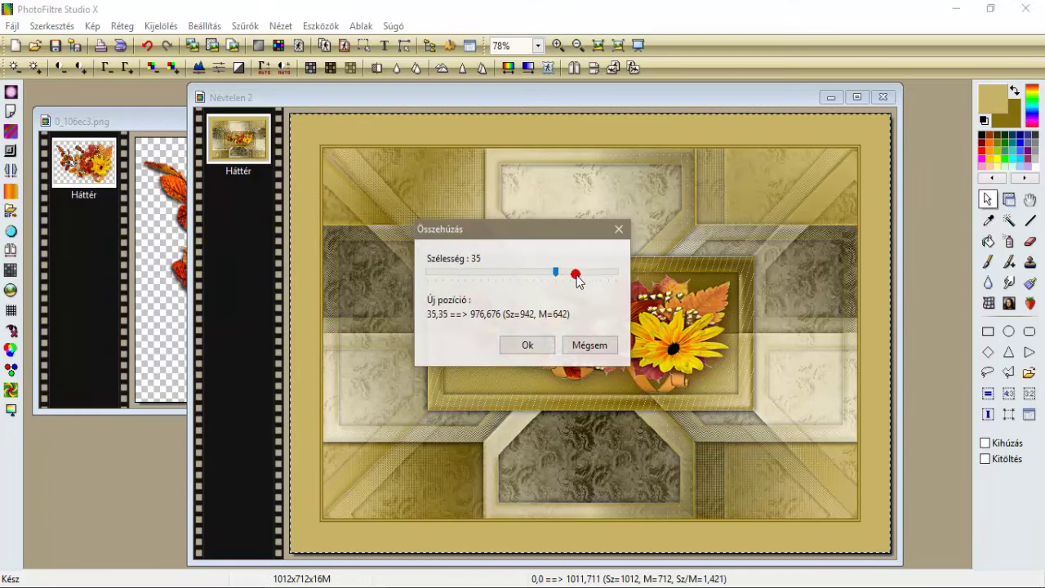
pyautogui.click(582, 275)
pyautogui.click(596, 274)
pyautogui.click(603, 274)
pyautogui.click(529, 342)
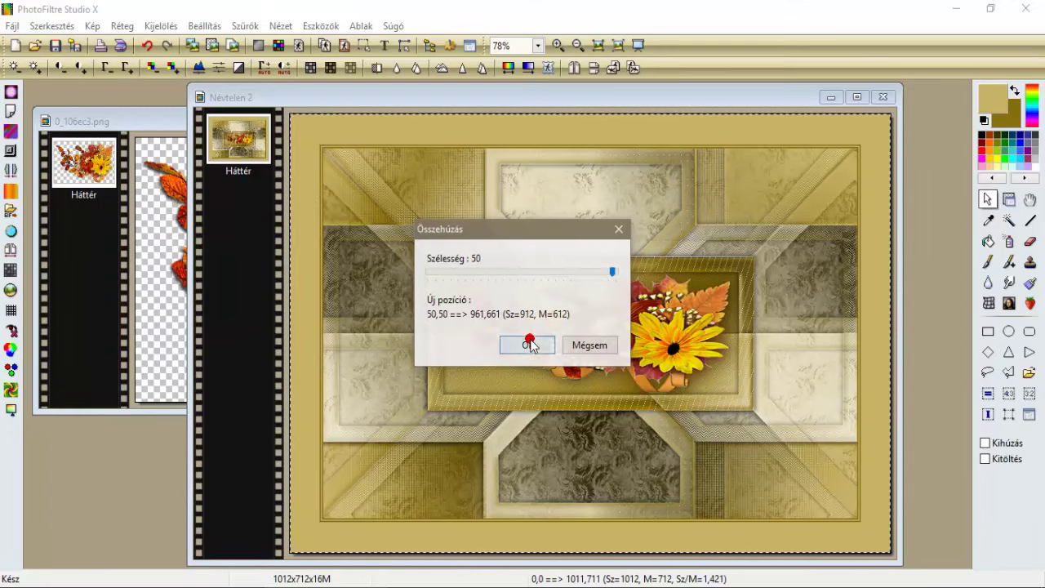
# Apply a black outer Progresszív kontúr of width 5 at 50% opacity with Elmosás style around the selection, and hide the selection.
pyautogui.click(246, 26)
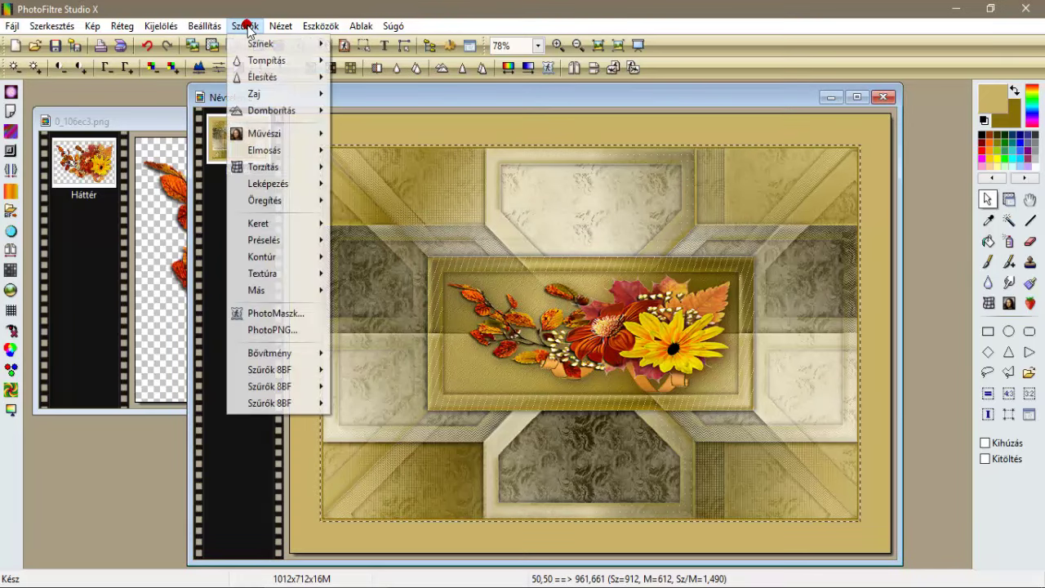
pyautogui.moveTo(281, 186)
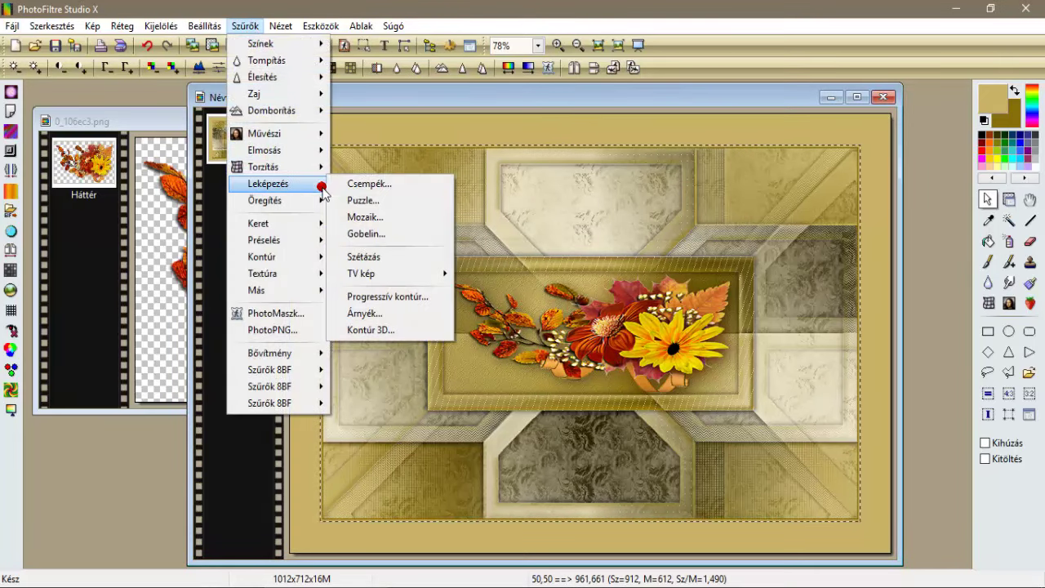
pyautogui.click(409, 297)
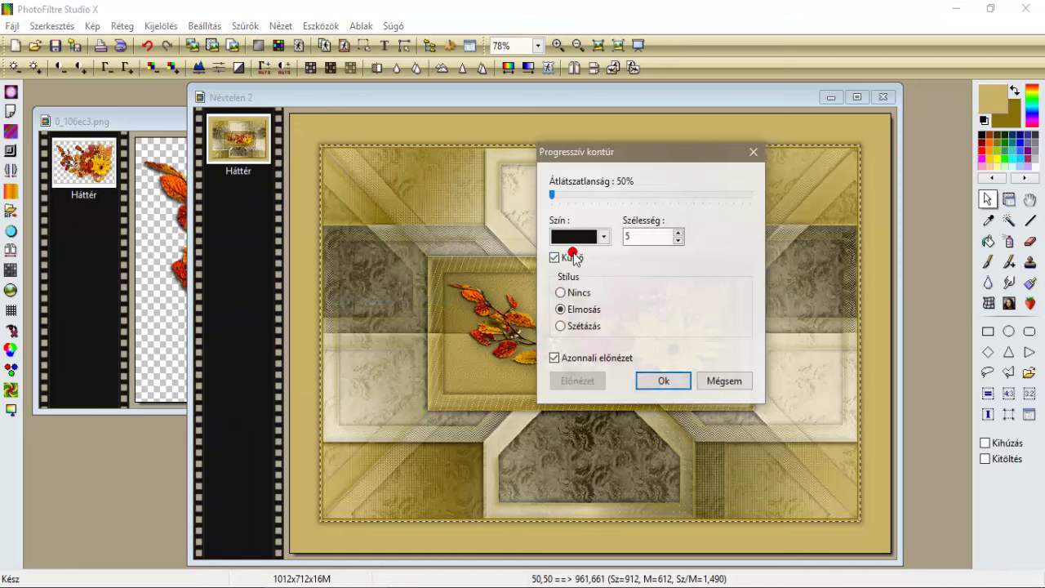
pyautogui.click(660, 382)
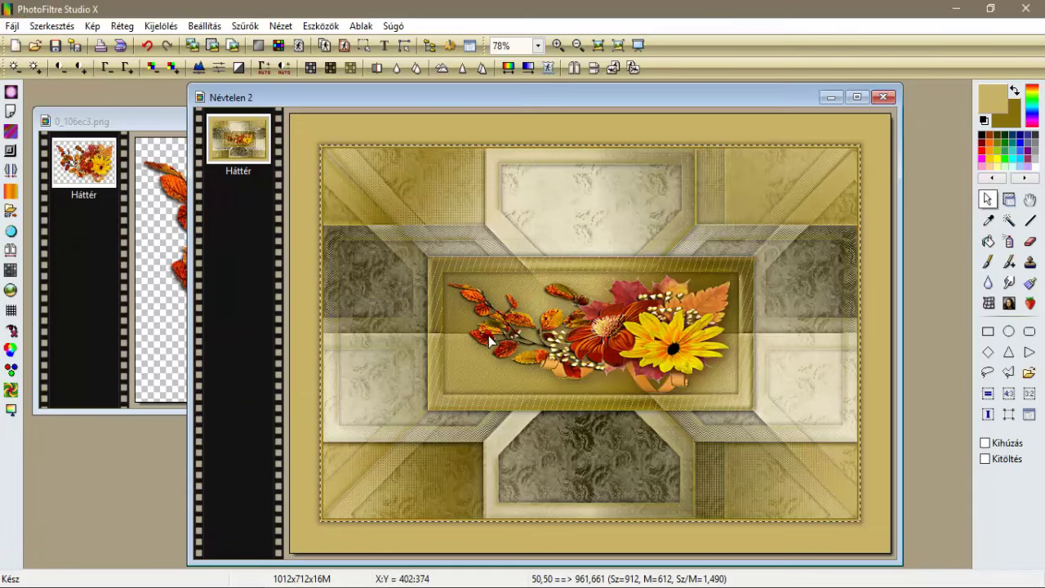
pyautogui.click(155, 27)
pyautogui.click(152, 40)
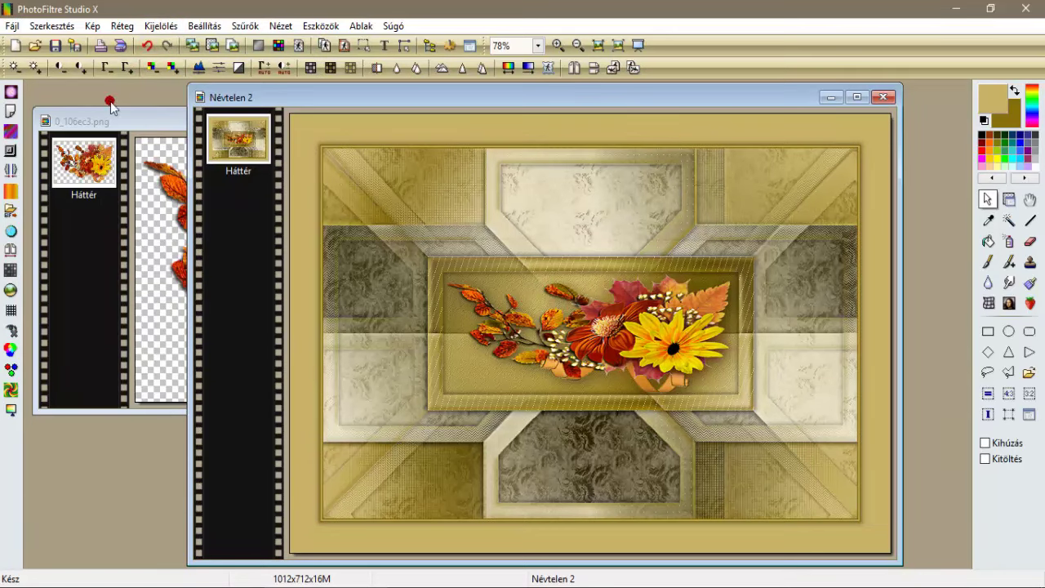
# Add a 2-pixel dark gold outer frame (RGB 136, 111, 10) around the wide light gold border.
pyautogui.click(119, 30)
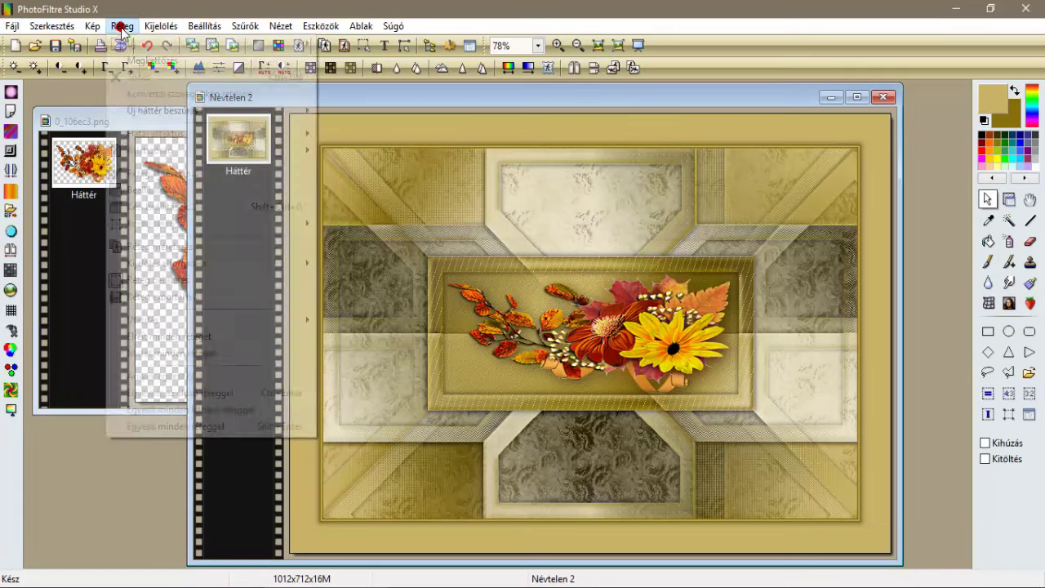
pyautogui.click(96, 29)
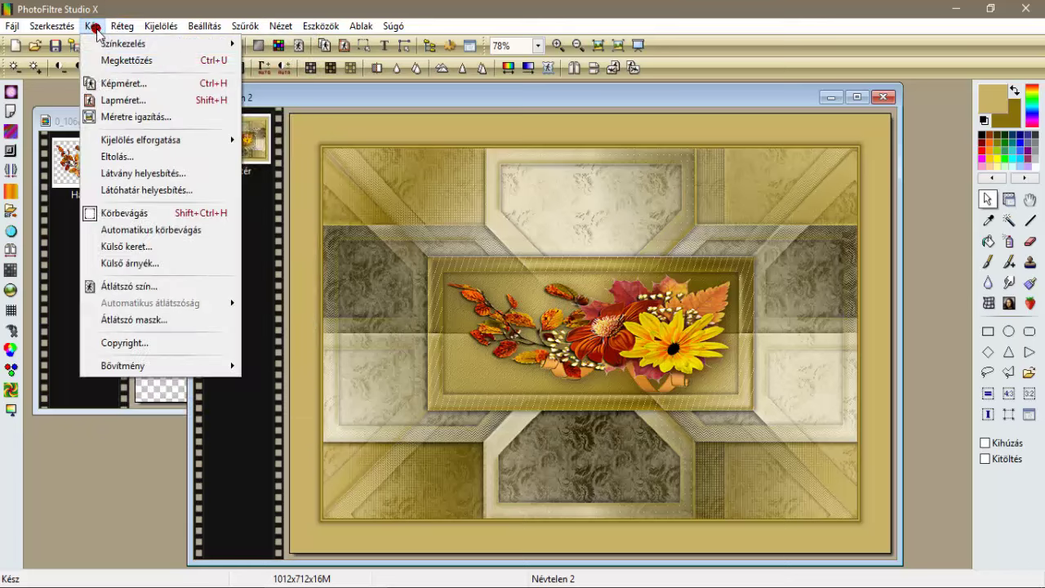
pyautogui.click(149, 247)
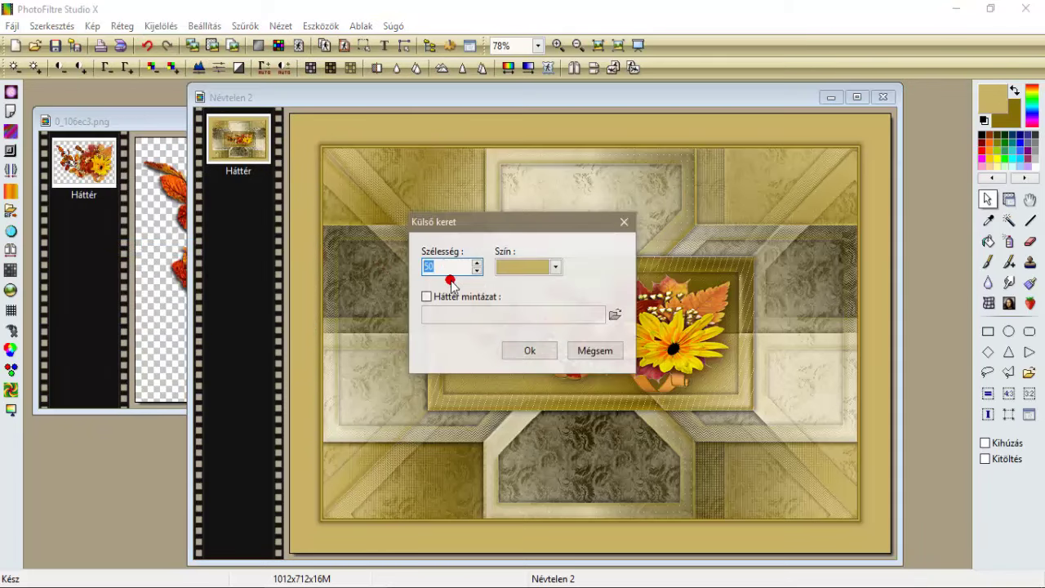
pyautogui.write('2')
pyautogui.click(525, 270)
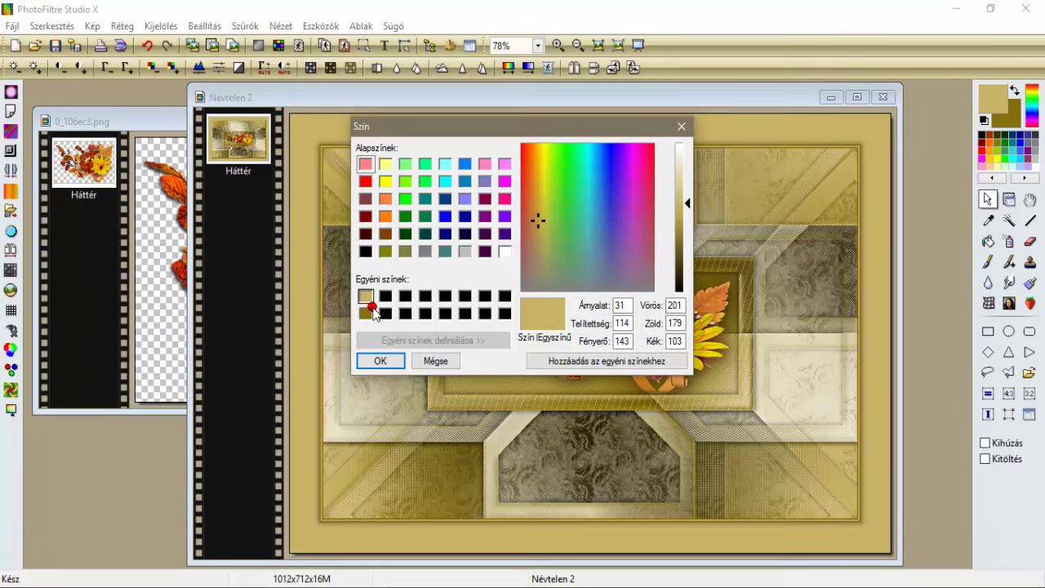
pyautogui.click(365, 312)
pyautogui.click(381, 360)
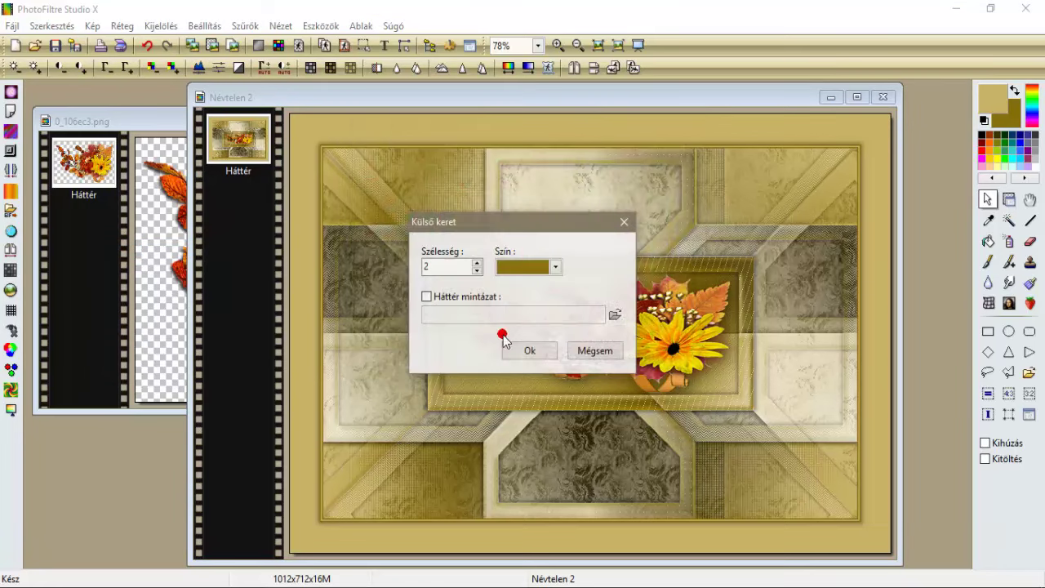
pyautogui.click(522, 347)
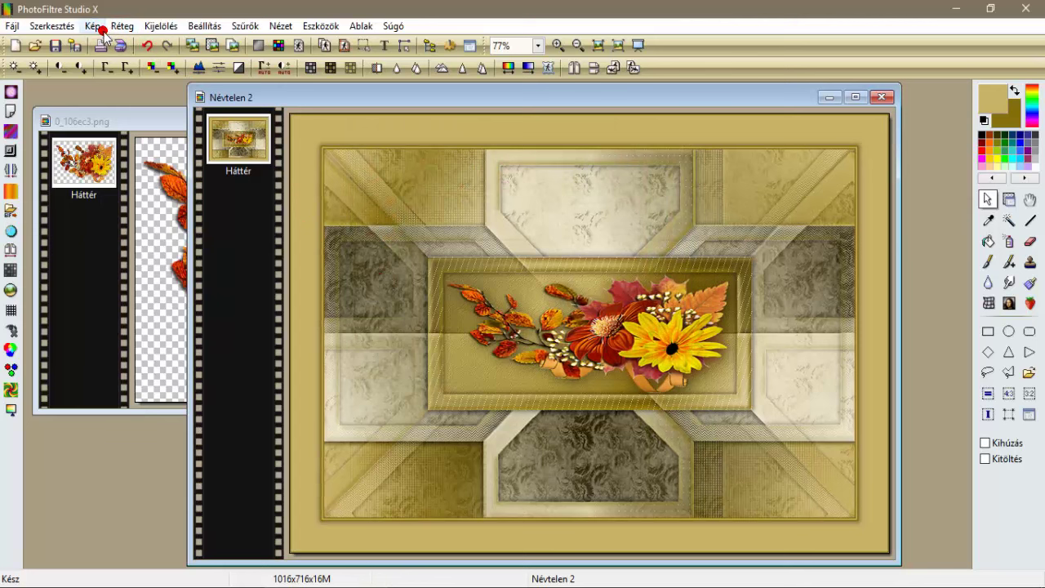
# Add another 2-pixel outer frame around the image in the custom light gold colour.
pyautogui.click(99, 27)
pyautogui.click(138, 246)
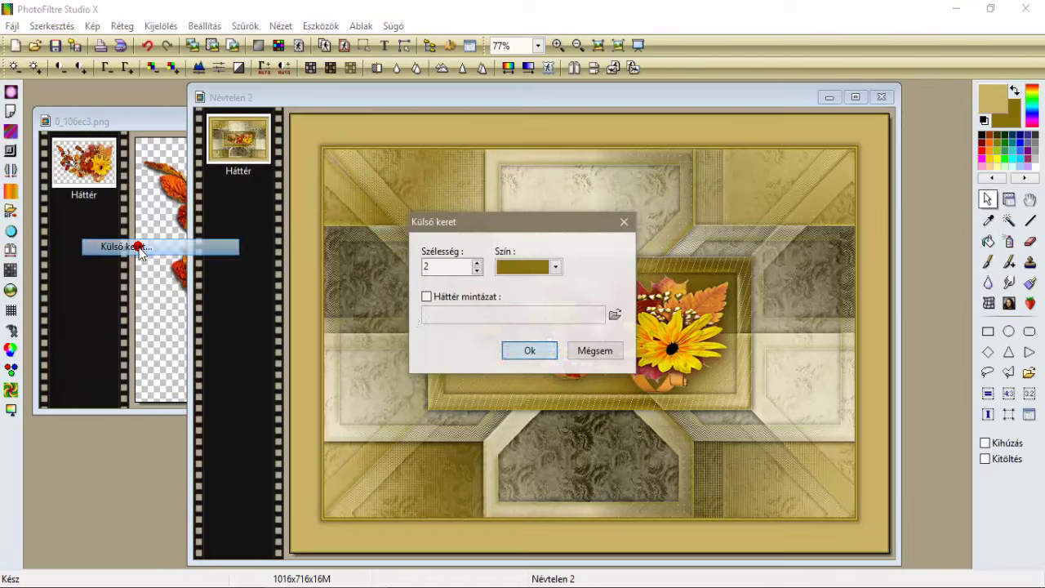
pyautogui.click(523, 269)
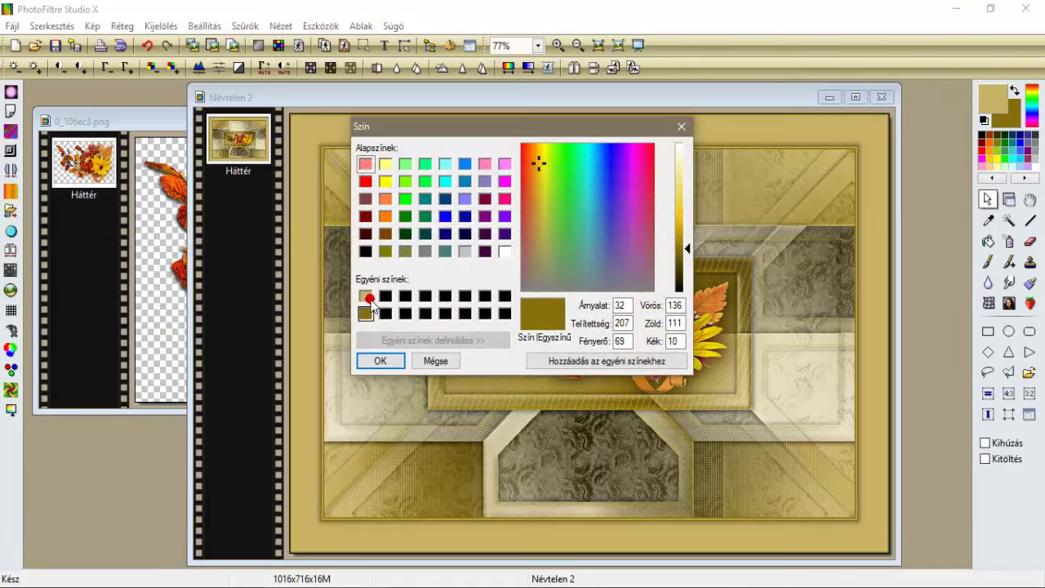
pyautogui.click(369, 299)
pyautogui.click(380, 360)
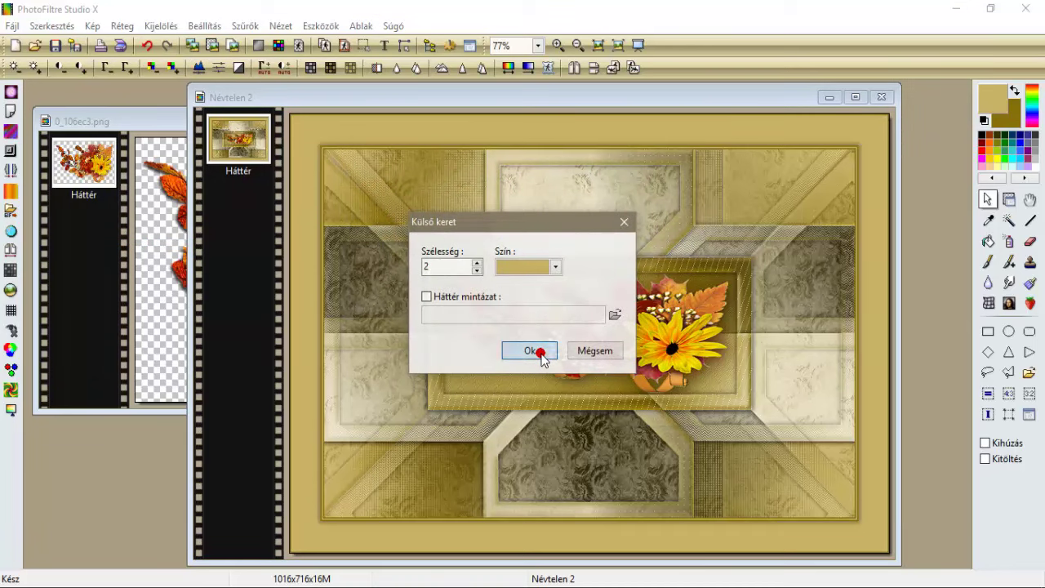
pyautogui.click(539, 351)
# Add a final 2-pixel outer frame around the image in the custom dark gold colour.
pyautogui.click(91, 26)
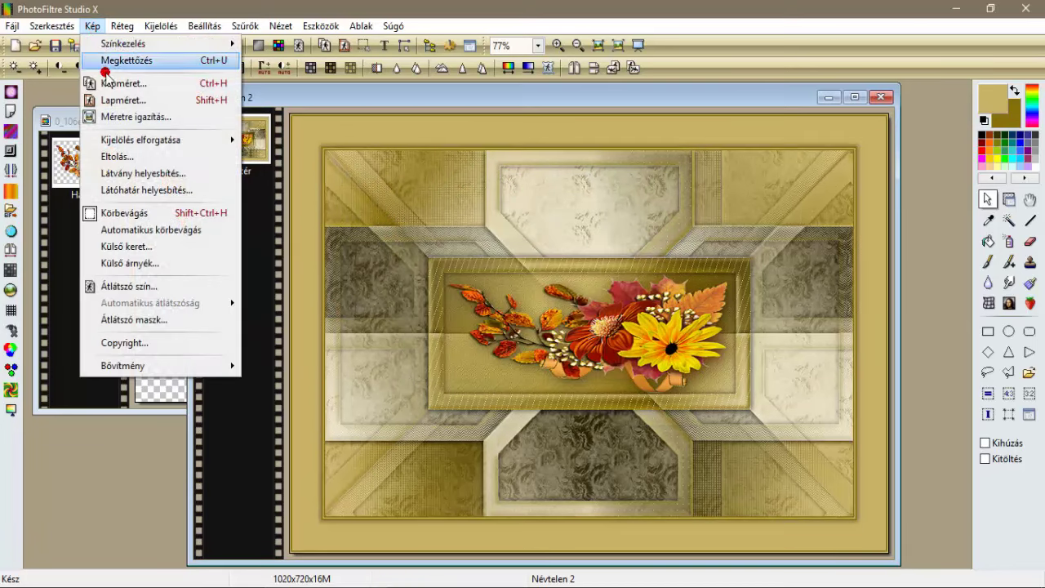
pyautogui.click(131, 246)
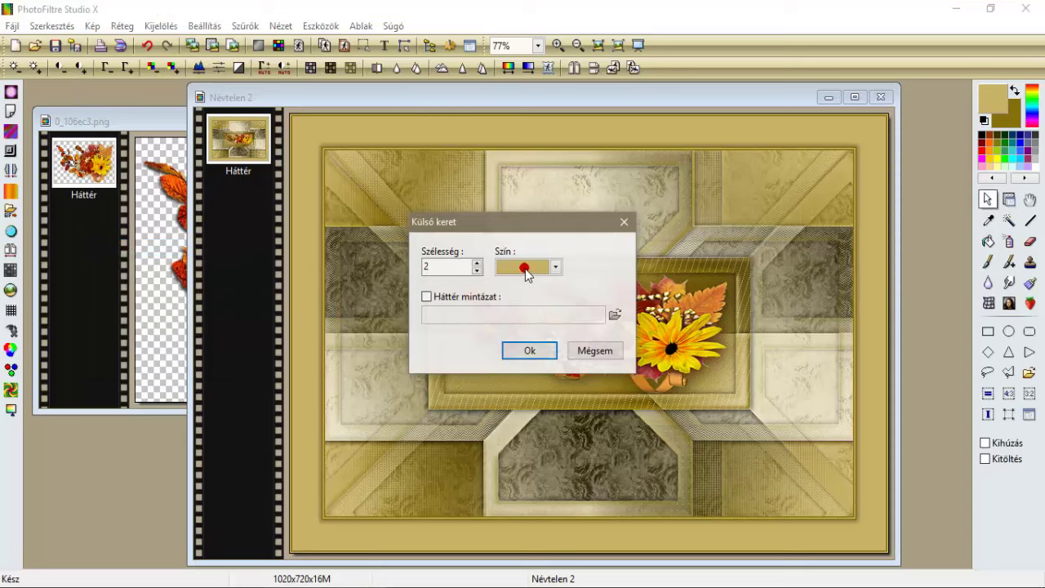
pyautogui.click(526, 270)
pyautogui.click(382, 353)
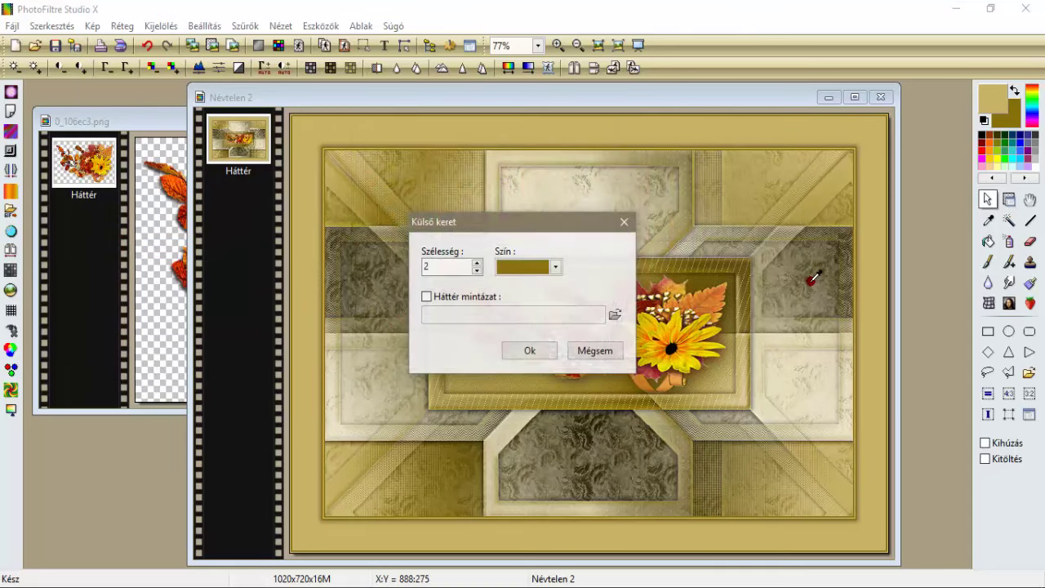
pyautogui.click(530, 350)
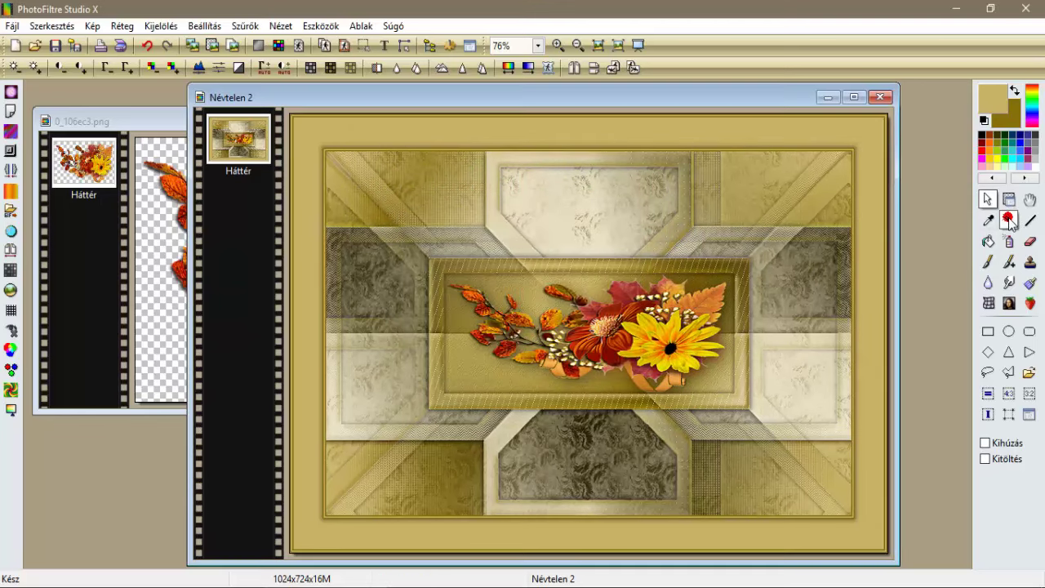
# Select the wide light gold border with the magic wand at tolerance 30 and contract the selection by a width of 15.
pyautogui.click(1009, 221)
pyautogui.click(638, 131)
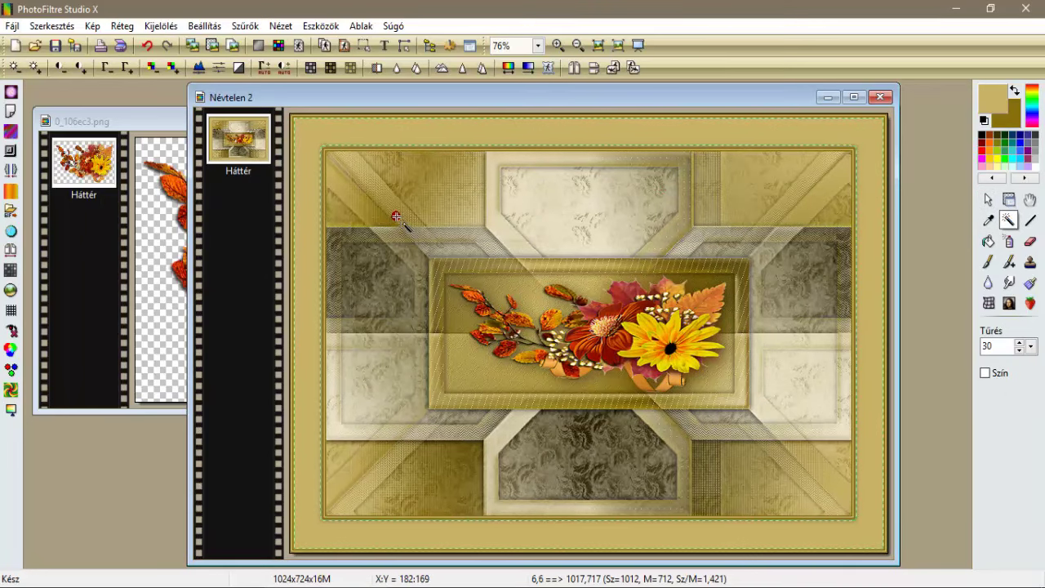
pyautogui.click(161, 26)
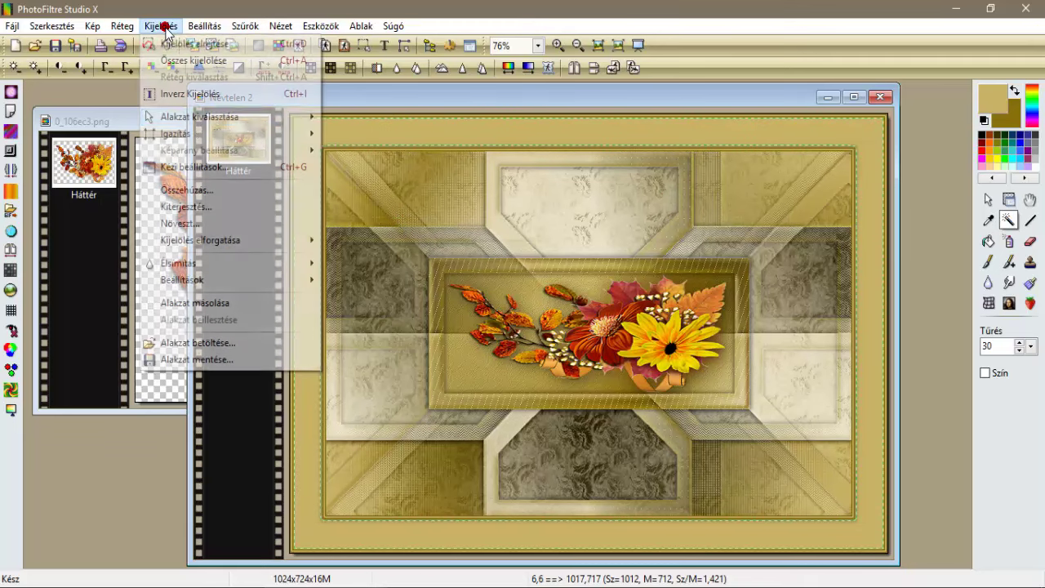
pyautogui.click(203, 193)
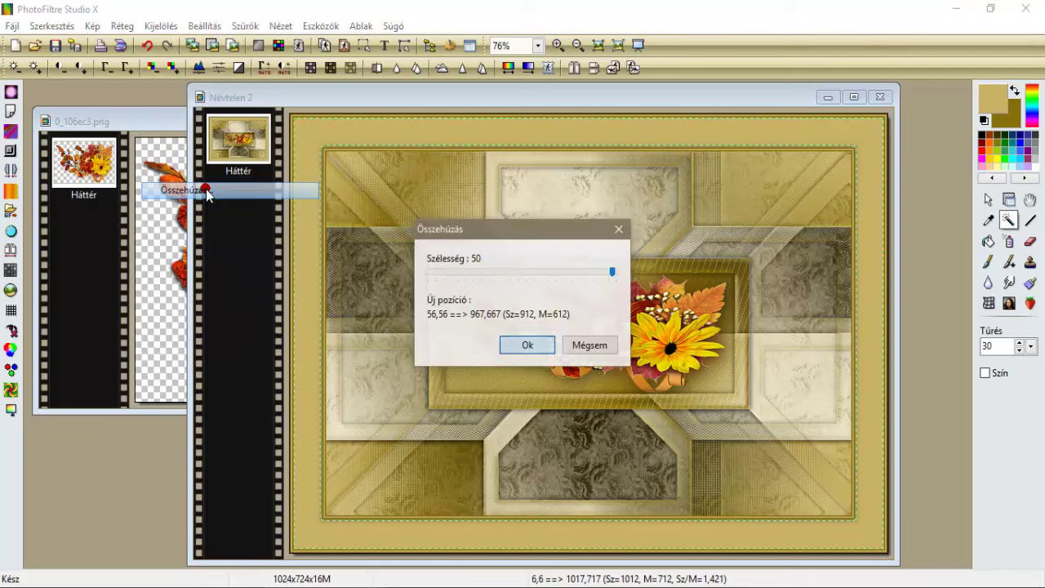
pyautogui.click(466, 275)
pyautogui.click(466, 276)
pyautogui.click(466, 276)
pyautogui.click(466, 276)
pyautogui.click(466, 276)
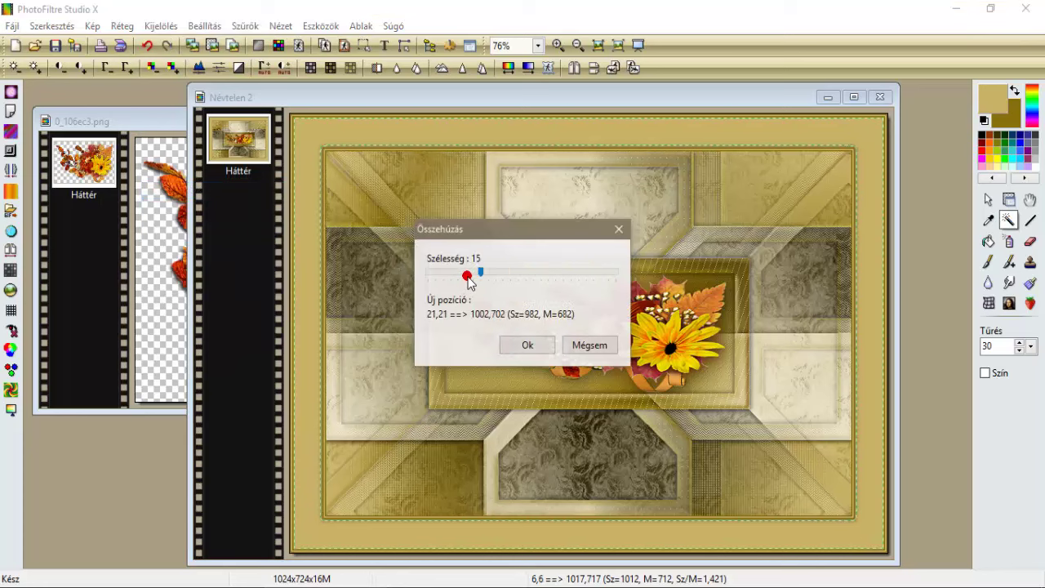
pyautogui.click(525, 344)
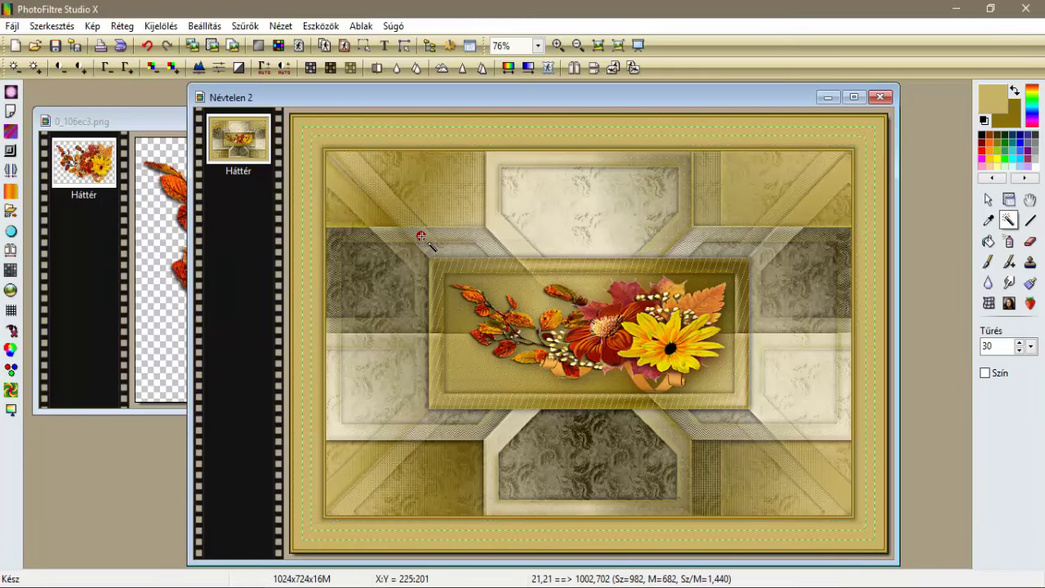
# Add a new empty 982 x 682 pixel layer at position 21, 21 with automatic transparency.
pyautogui.click(119, 27)
pyautogui.moveTo(135, 45)
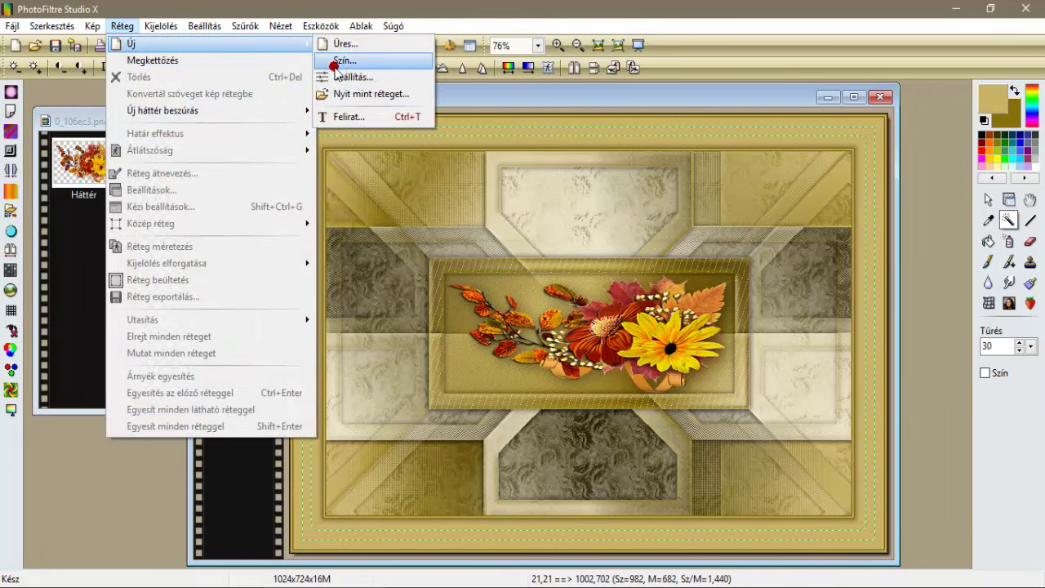
pyautogui.click(346, 45)
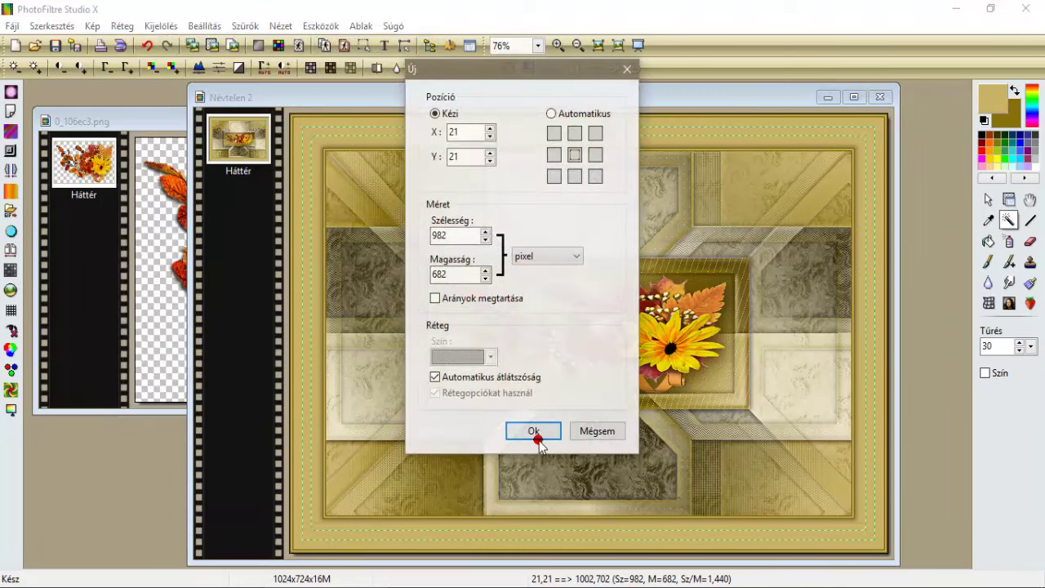
pyautogui.click(535, 431)
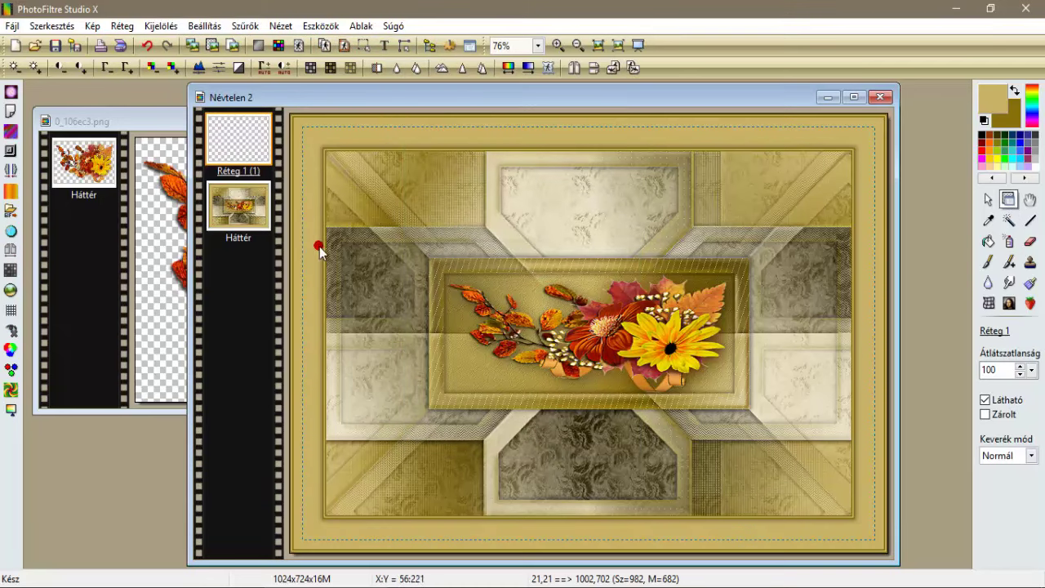
# Show the contracted border selection again and fill it with the dark gold background colour on the new layer.
pyautogui.click(366, 48)
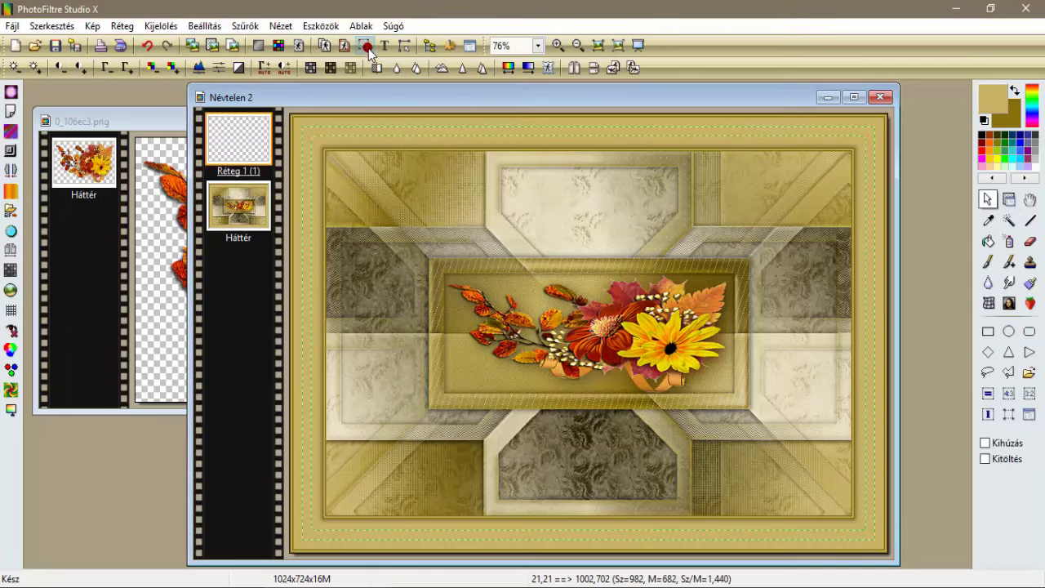
pyautogui.click(985, 244)
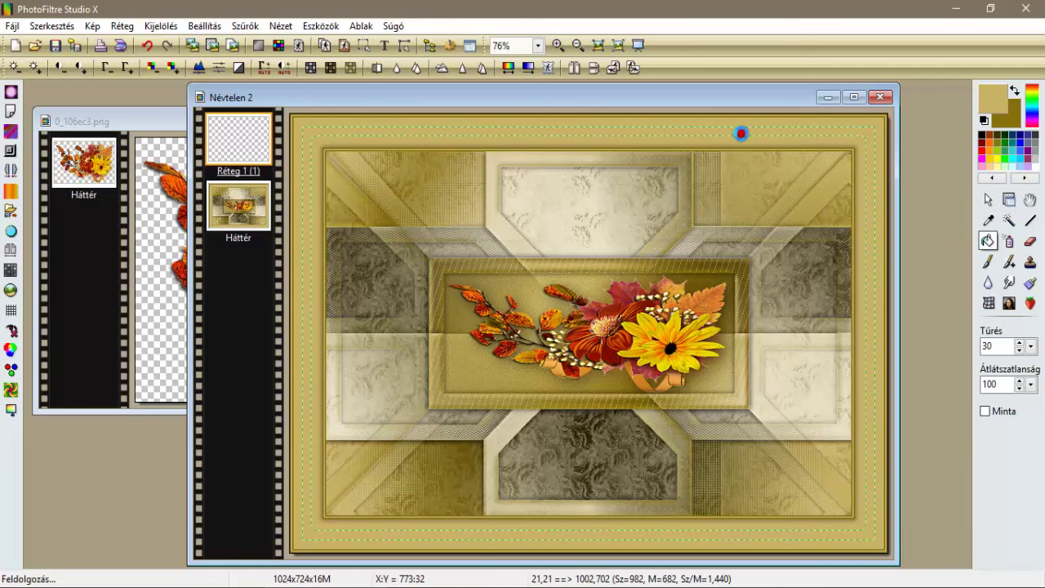
pyautogui.click(498, 210)
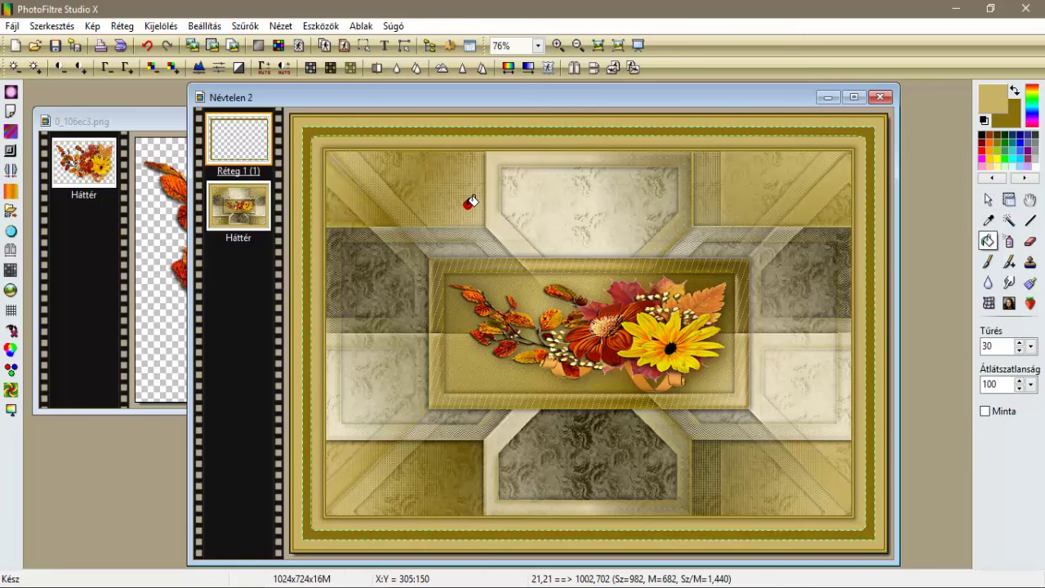
# Apply MuRa's Filter Meister Cloud to the band with foreground RGB 201, 179, 103 and background RGB 136, 111, 10.
pyautogui.click(245, 26)
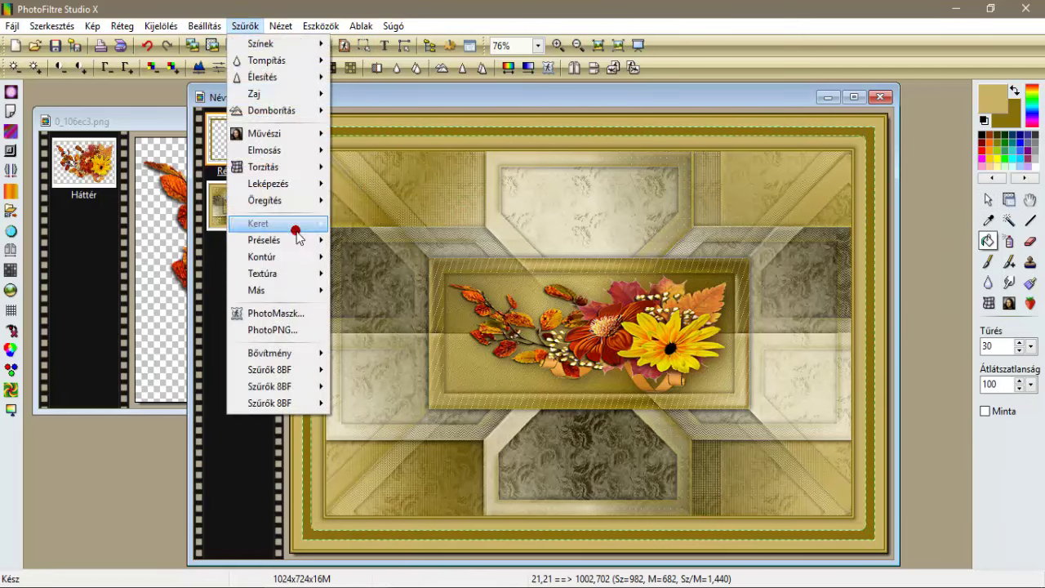
pyautogui.moveTo(304, 388)
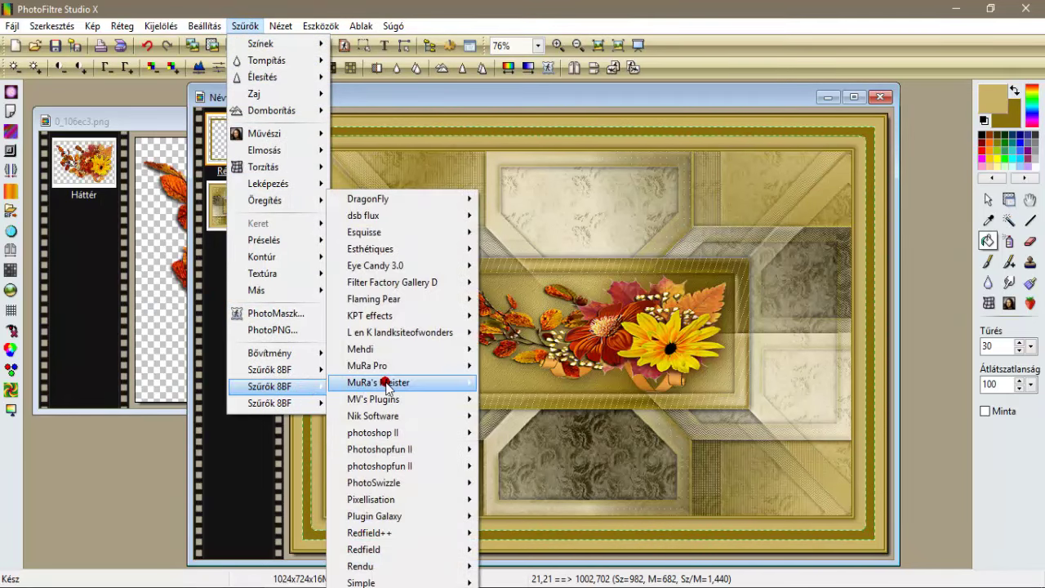
pyautogui.moveTo(453, 383)
pyautogui.click(492, 383)
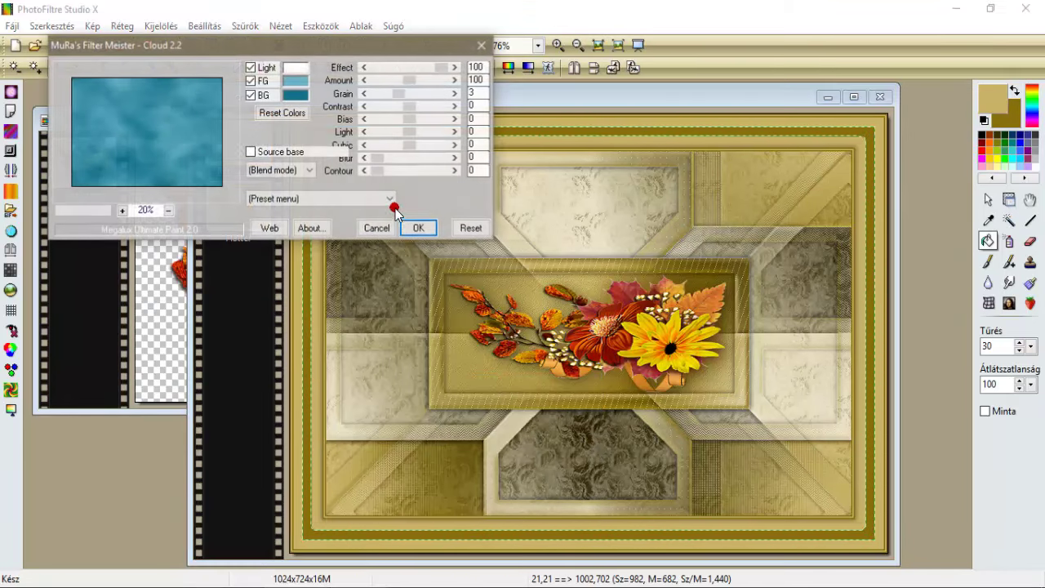
pyautogui.click(302, 115)
pyautogui.click(365, 296)
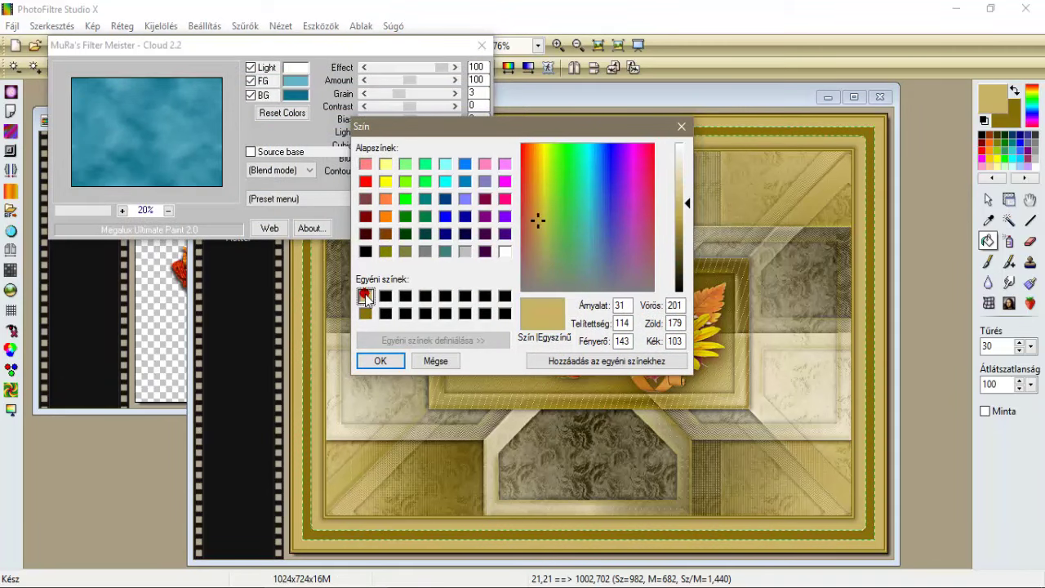
pyautogui.click(380, 361)
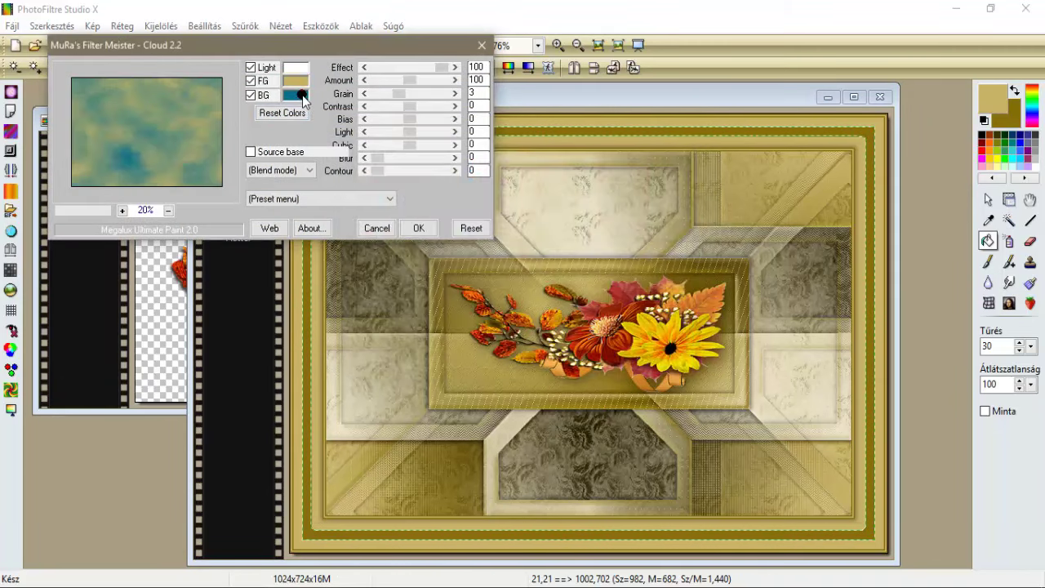
pyautogui.click(295, 95)
pyautogui.click(365, 314)
pyautogui.click(380, 361)
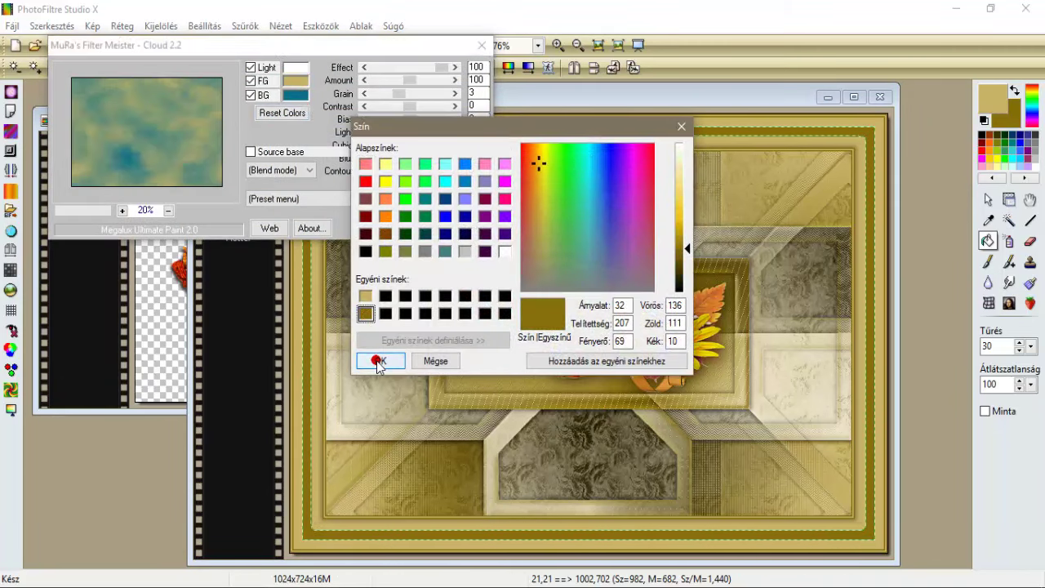
pyautogui.click(323, 228)
pyautogui.click(418, 228)
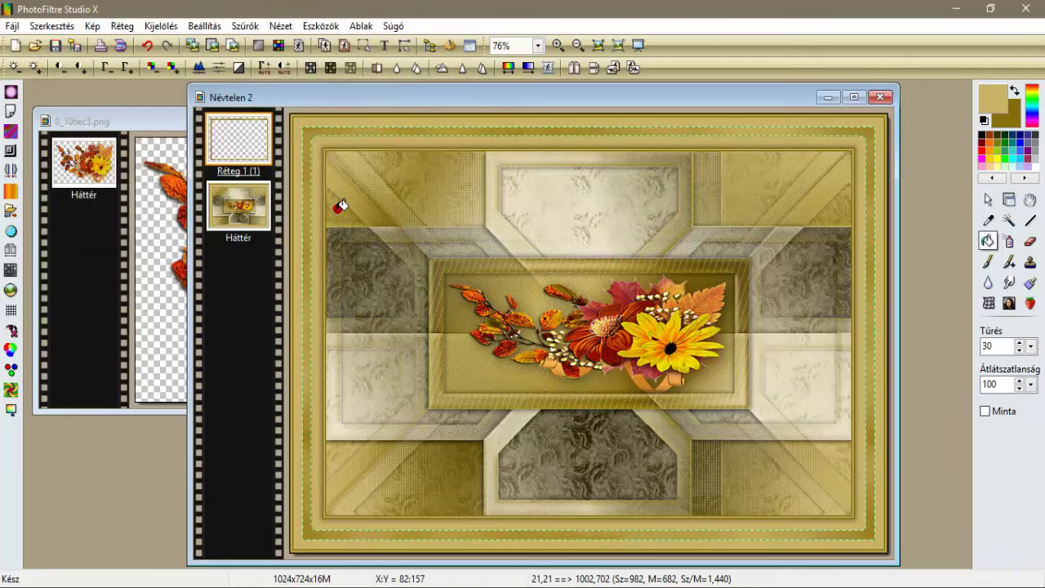
# Apply a Gauss elmosás blur with a 50-pixel radius to the clouded gold band.
pyautogui.click(245, 25)
pyautogui.moveTo(278, 152)
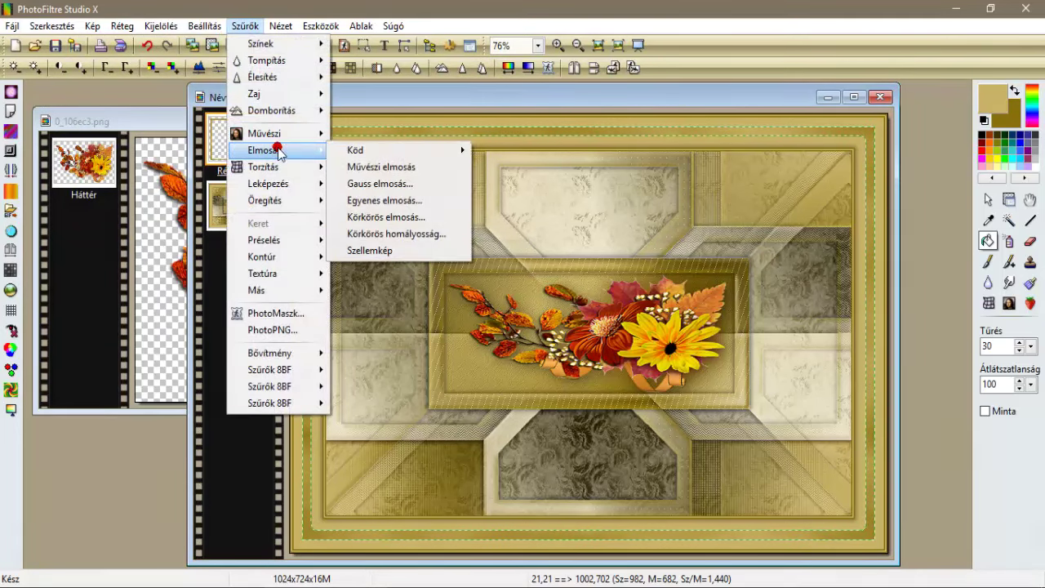
pyautogui.click(362, 186)
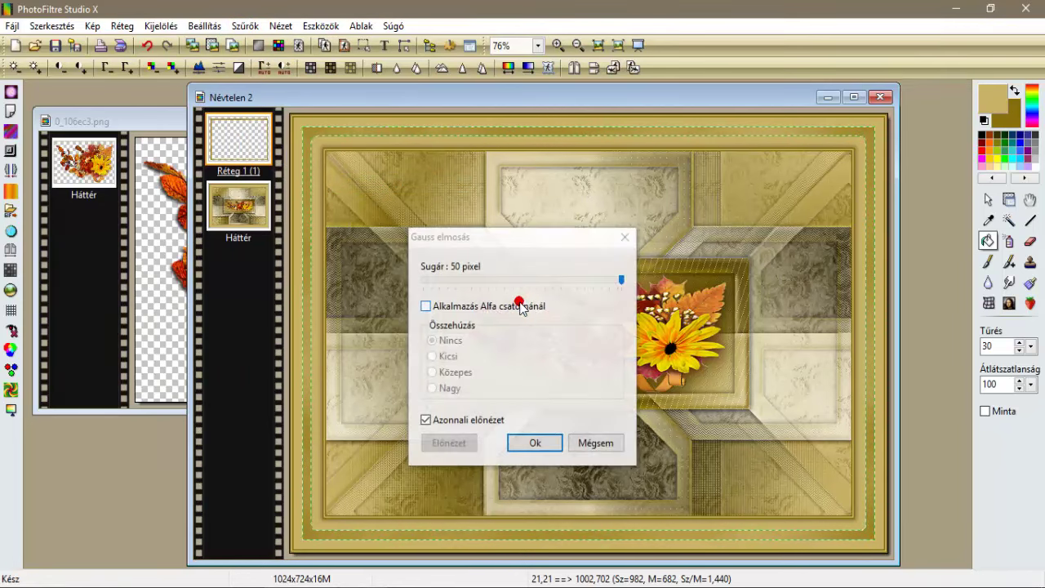
pyautogui.click(543, 440)
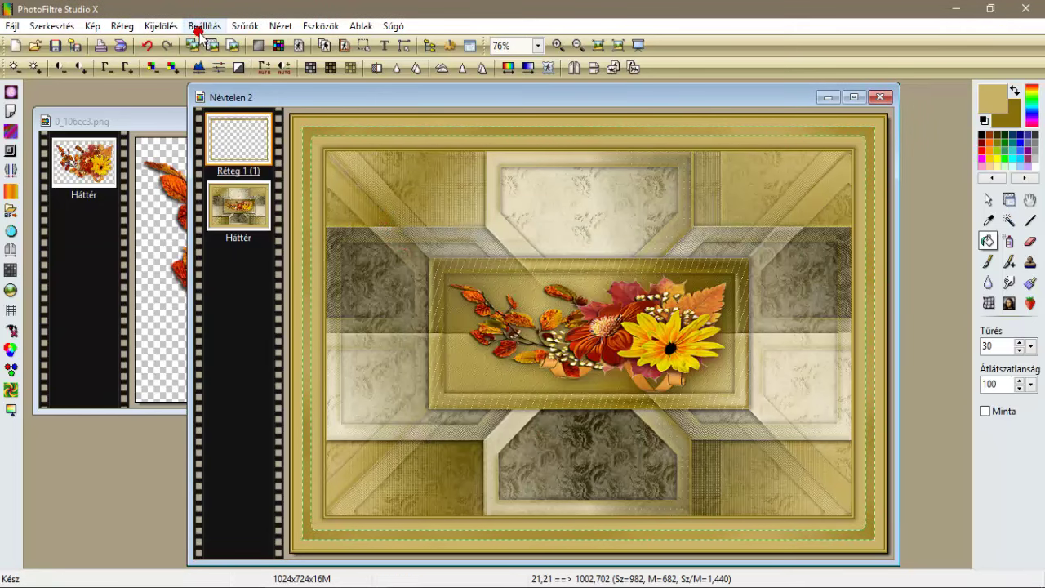
# Apply the Lines - SilverLining filter to the band using Dotty Grid, gap 5, line 10, and red and green set to 255.
pyautogui.click(244, 25)
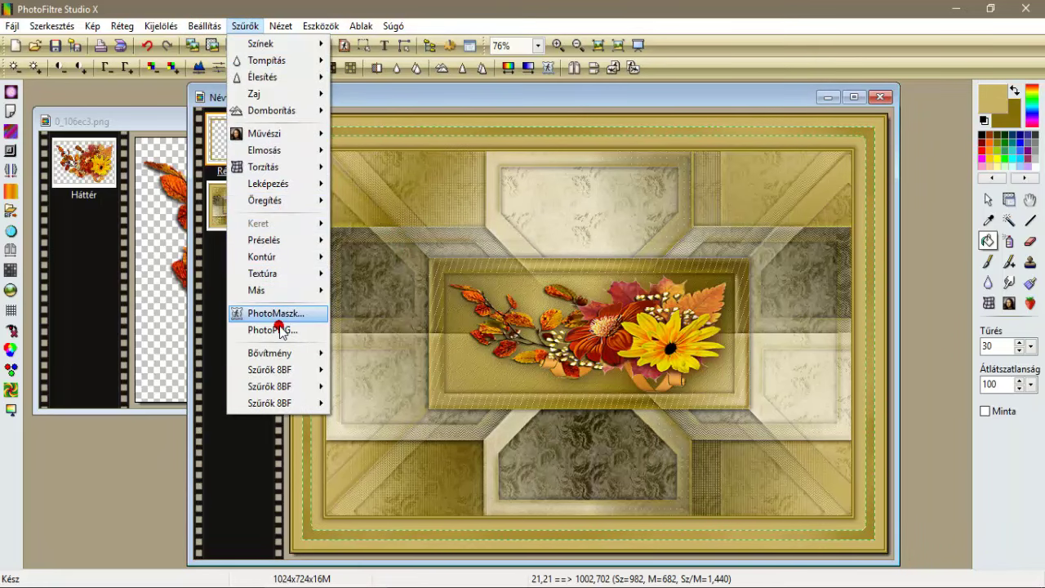
pyautogui.moveTo(314, 379)
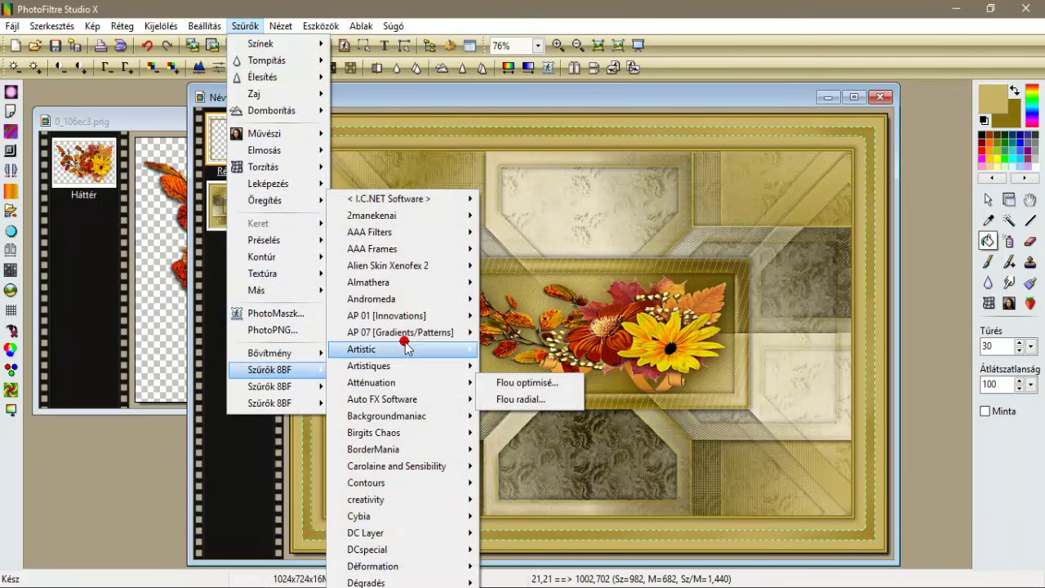
pyautogui.moveTo(460, 321)
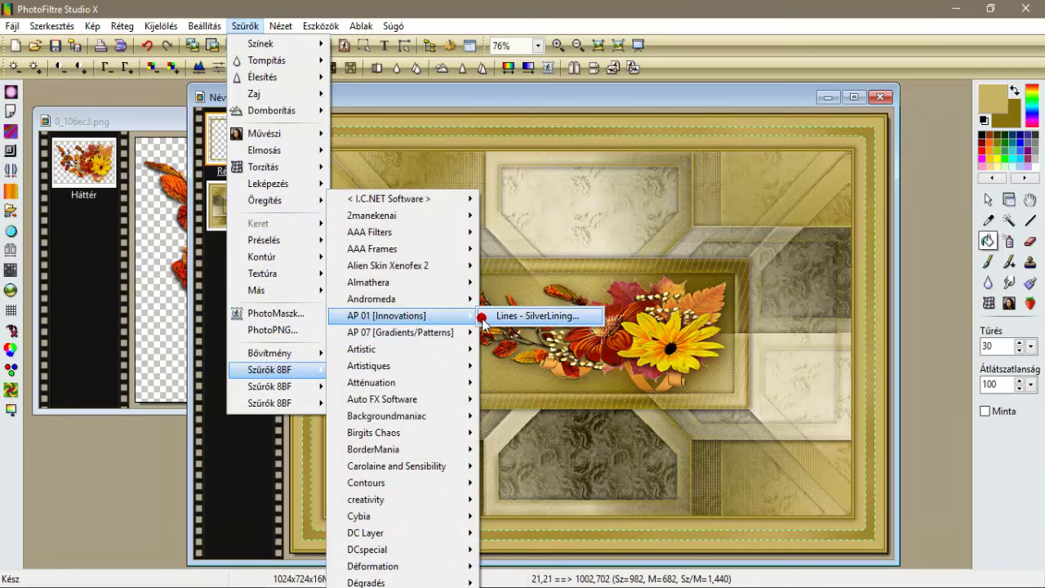
pyautogui.click(485, 317)
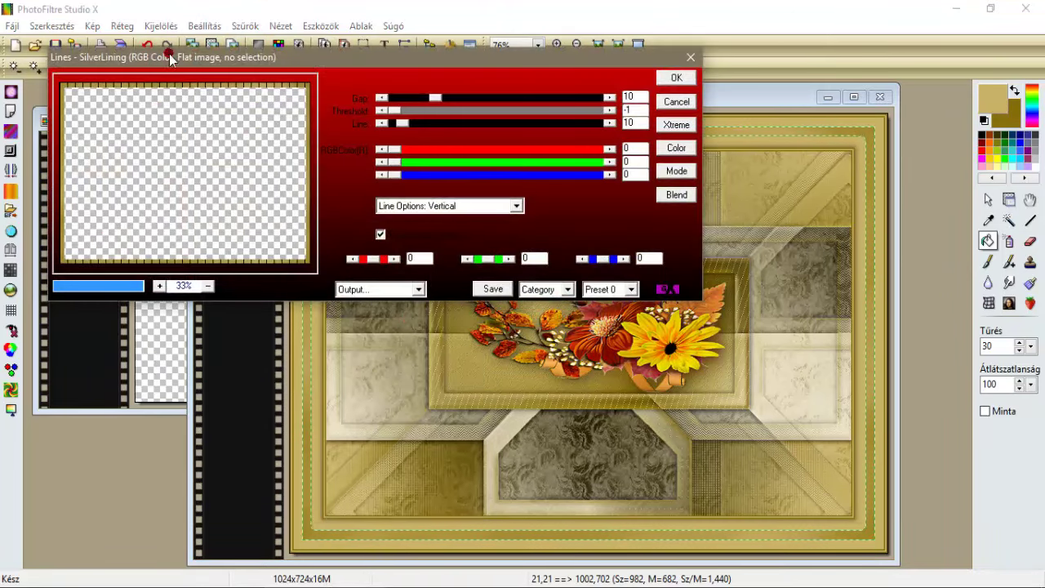
pyautogui.click(457, 209)
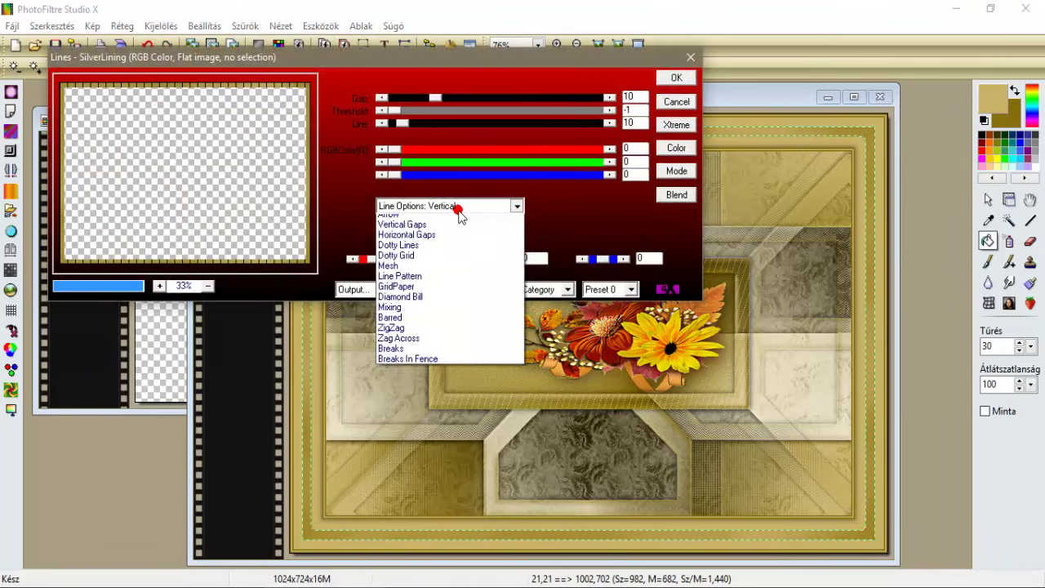
pyautogui.click(435, 304)
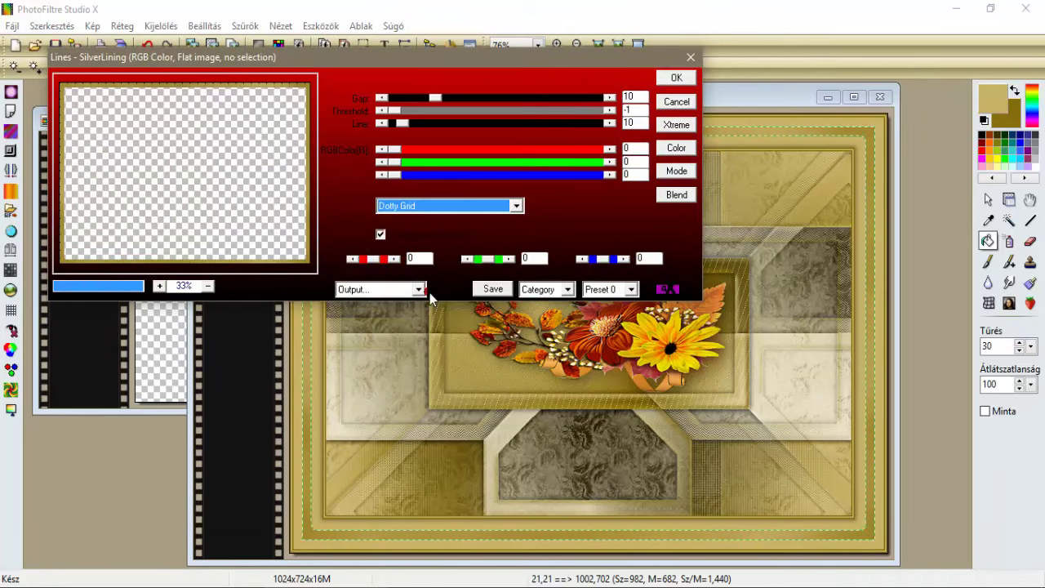
pyautogui.click(432, 99)
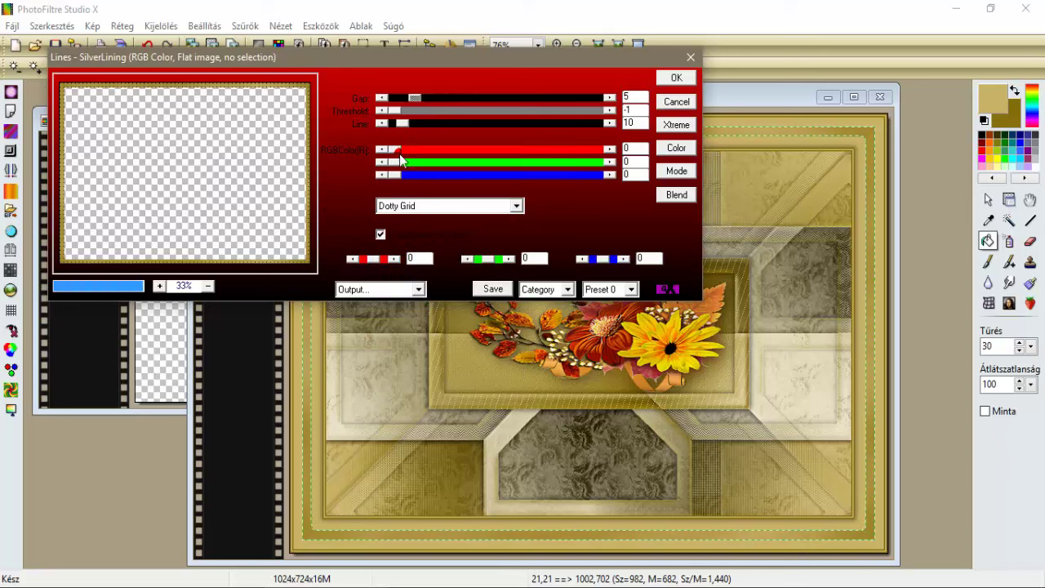
pyautogui.moveTo(394, 152); pyautogui.dragTo(604, 151)
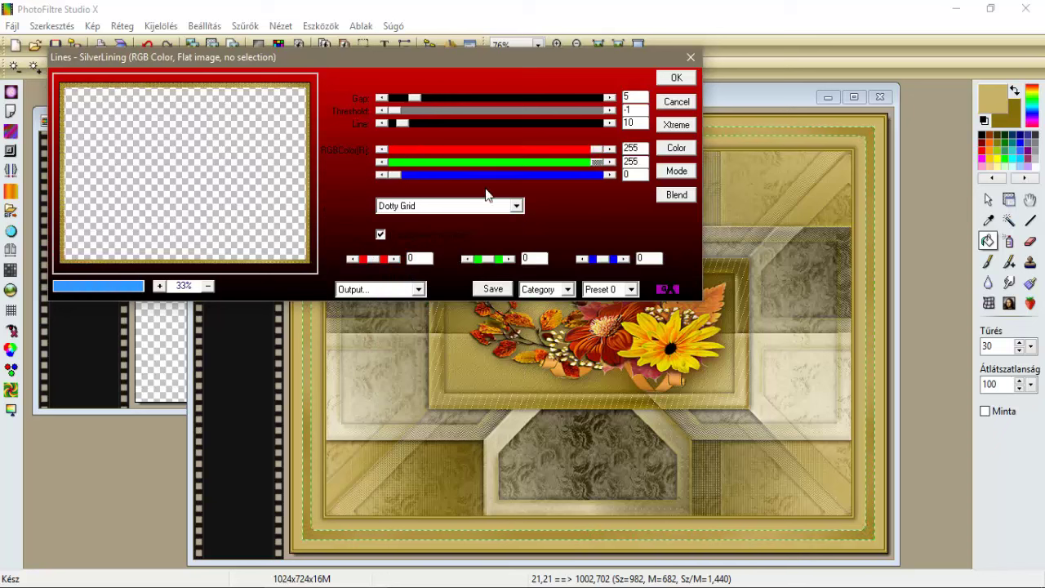
pyautogui.click(671, 77)
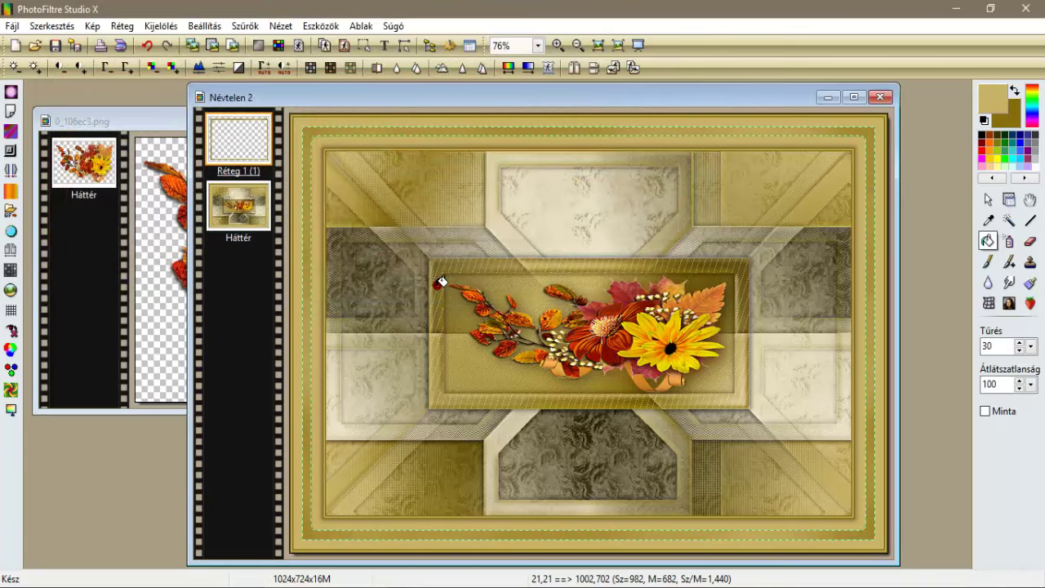
# Apply Kontúr 3D to the band with light and dark gold, width 5, opacity 80, Bal-felső position and Tompítás enabled.
pyautogui.click(247, 26)
pyautogui.moveTo(290, 183)
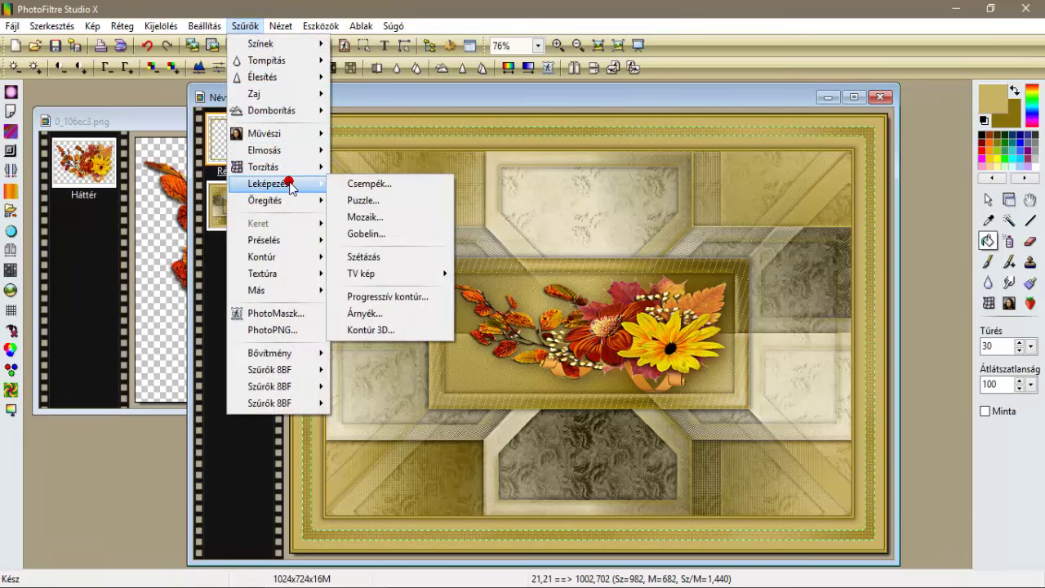
pyautogui.click(388, 329)
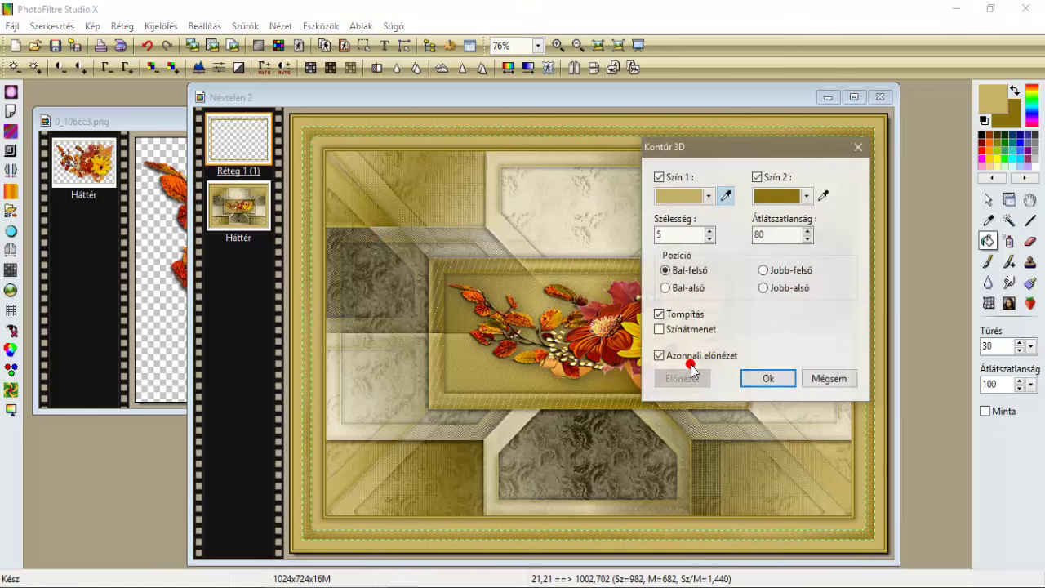
pyautogui.click(759, 378)
# Apply Progresszív kontúr to the band in black at 50% opacity, width 5, Külső enabled and Elmosás style, and hide the selection.
pyautogui.click(247, 29)
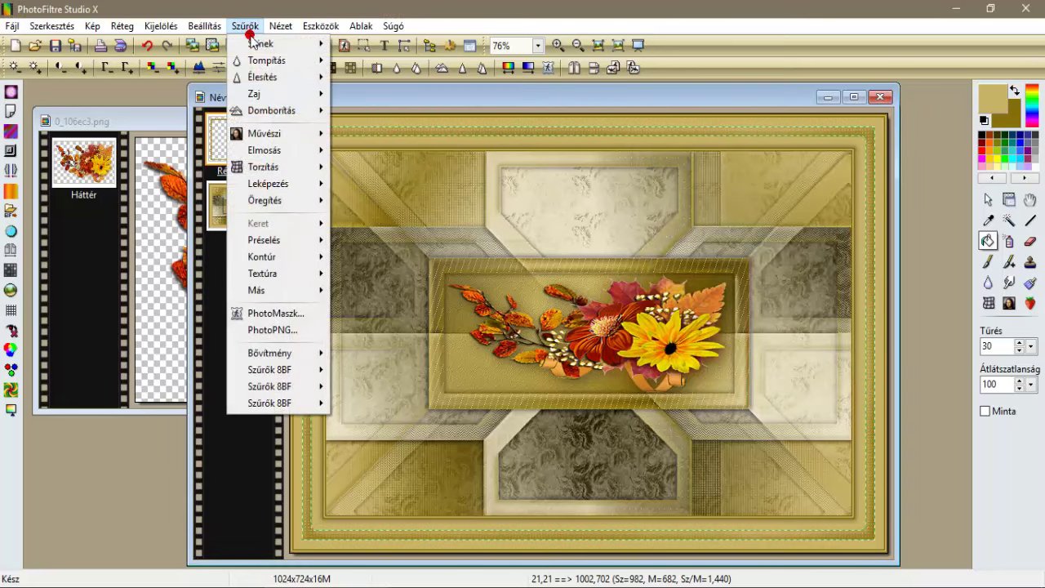
pyautogui.moveTo(286, 200)
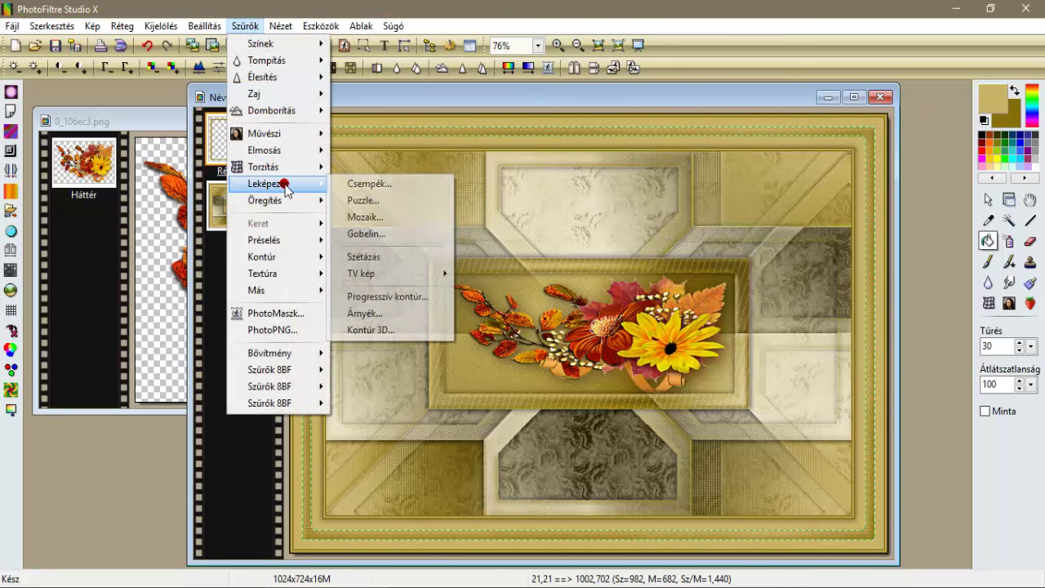
pyautogui.click(390, 296)
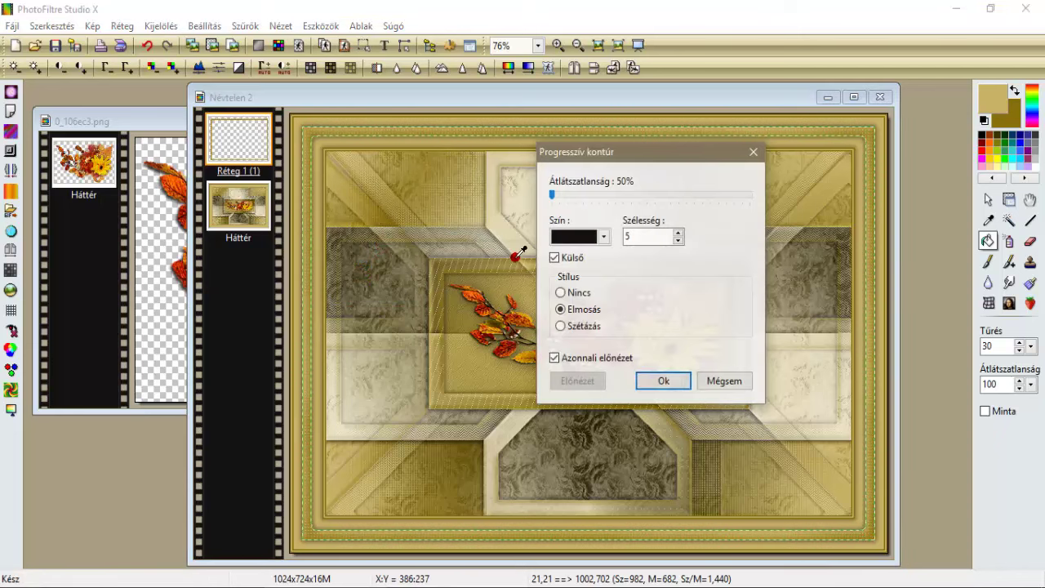
pyautogui.click(552, 256)
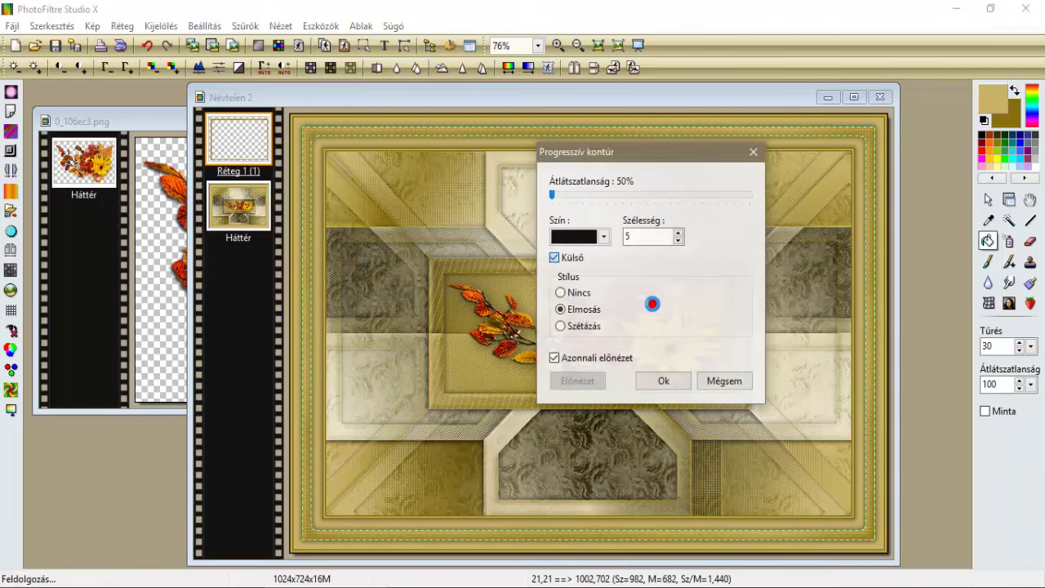
pyautogui.click(655, 381)
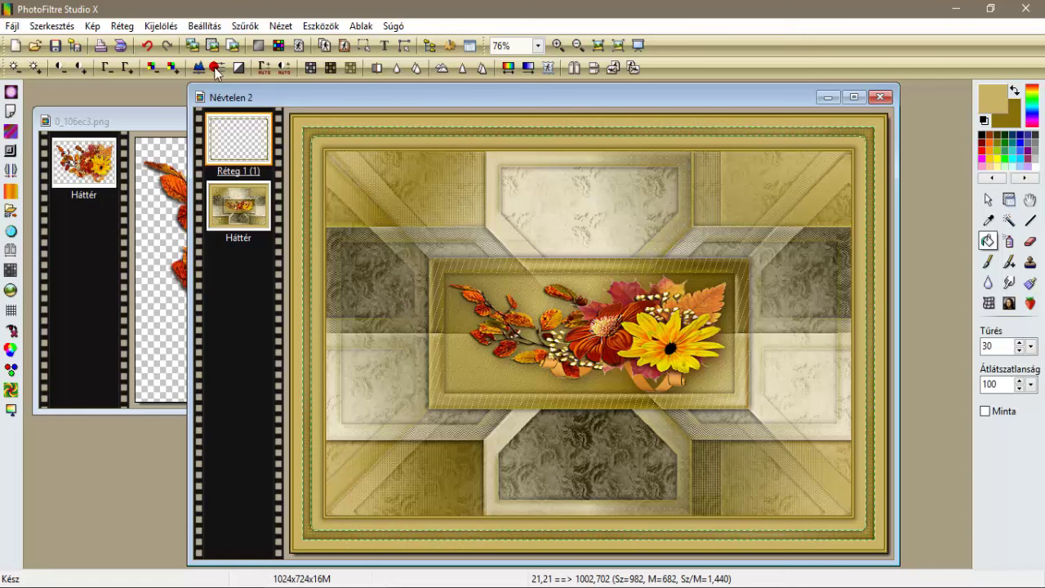
pyautogui.click(159, 25)
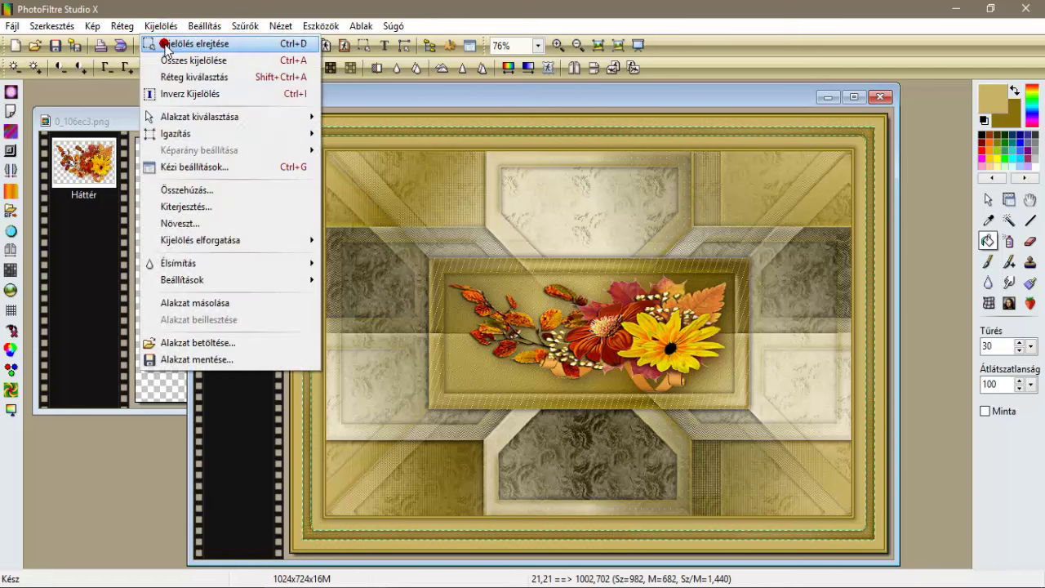
pyautogui.click(166, 44)
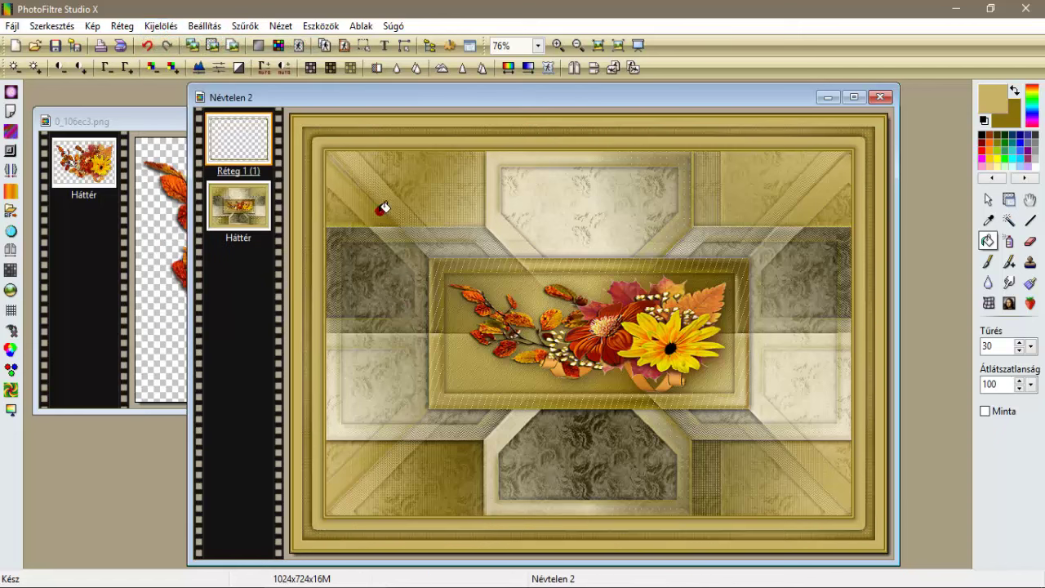
# Close the 0_106ec3.png image and merge the band layer of the composition into the background.
pyautogui.click(110, 120)
pyautogui.click(508, 120)
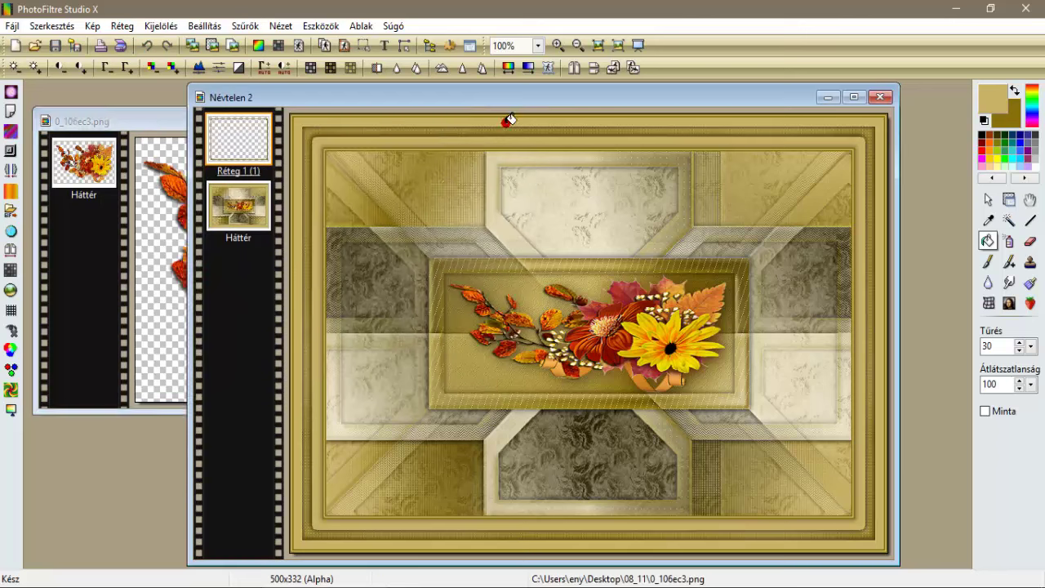
pyautogui.hotkey('ctrl', 'w')
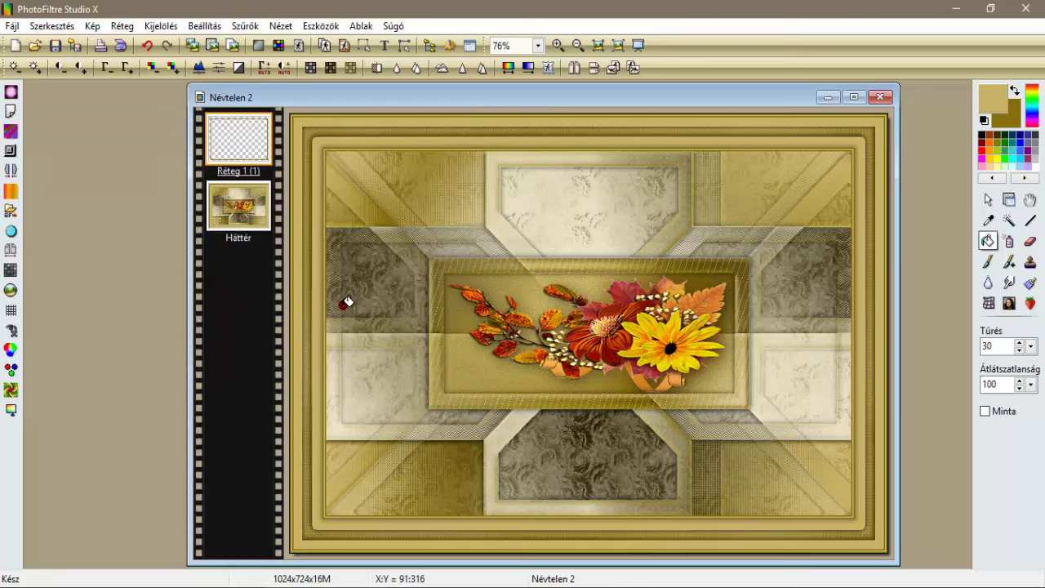
pyautogui.click(122, 26)
pyautogui.click(203, 426)
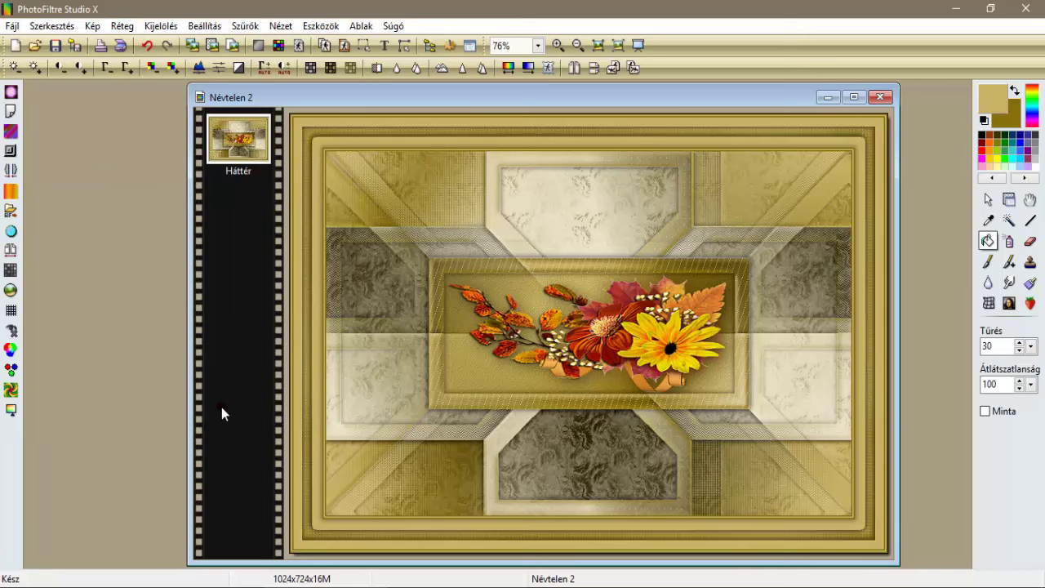
pyautogui.click(37, 47)
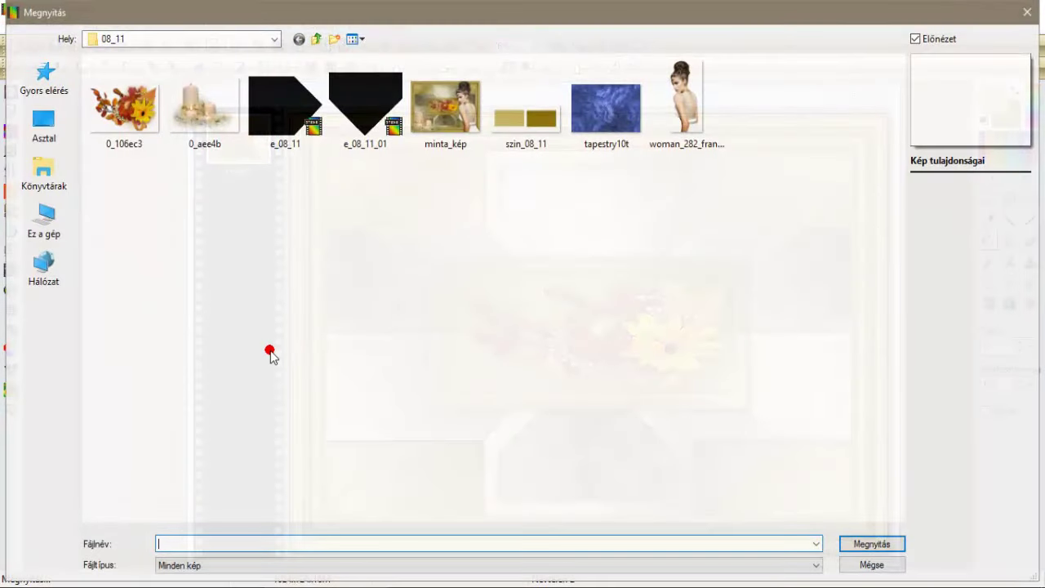
pyautogui.doubleClick(693, 155)
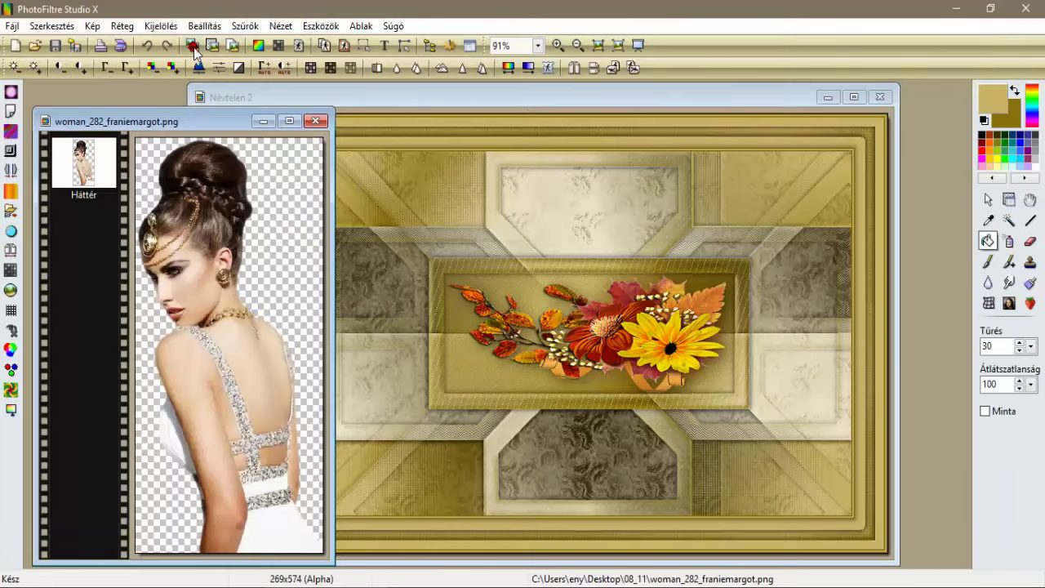
pyautogui.click(342, 100)
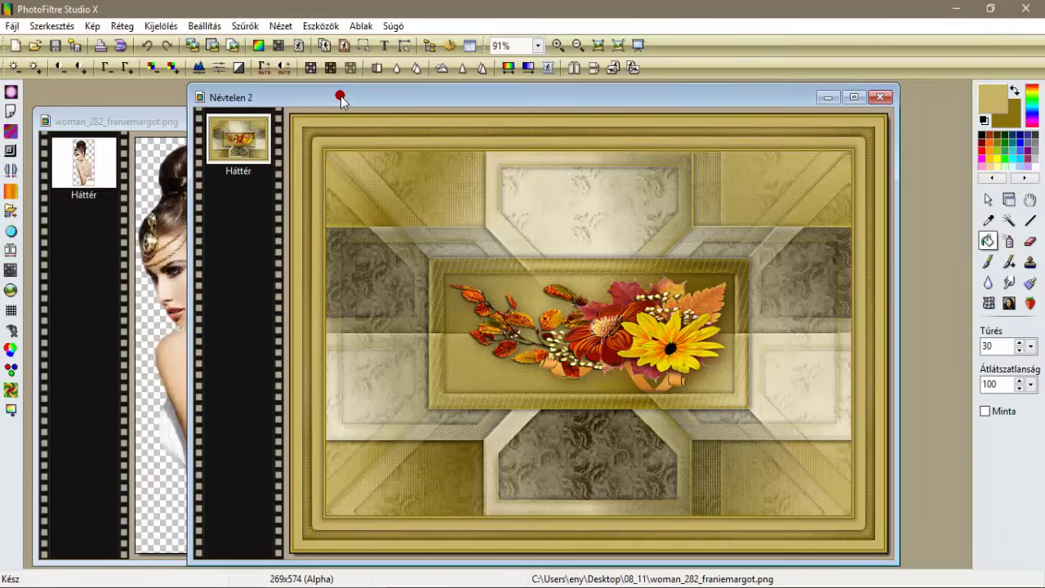
pyautogui.click(216, 49)
pyautogui.moveTo(582, 403); pyautogui.dragTo(803, 451)
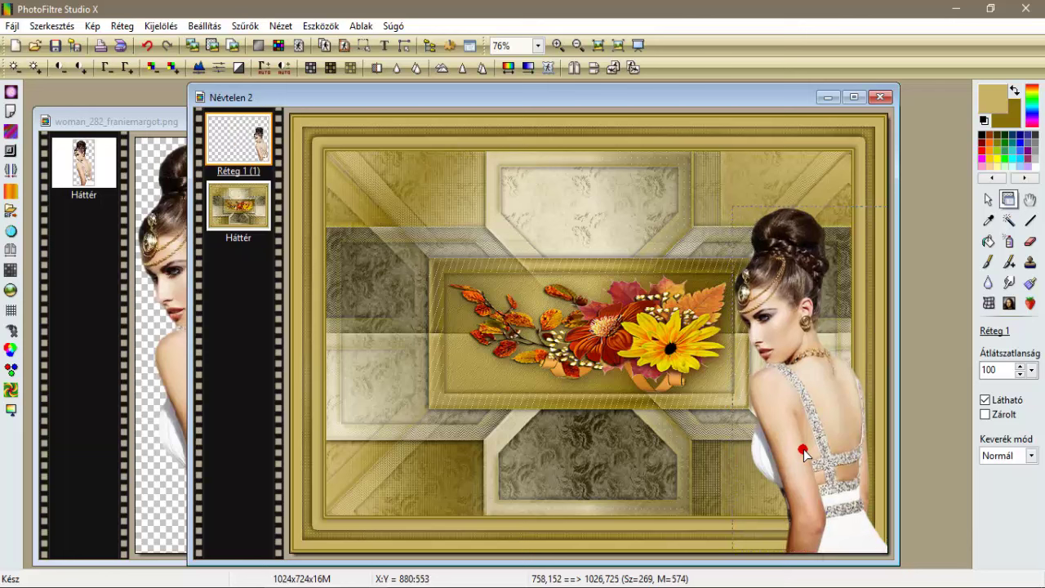
# Enlarge the woman layer to about 354 × 717 pixels, extending it up and left from the picture's lower-right corner.
pyautogui.rightClick(803, 449)
pyautogui.click(861, 251)
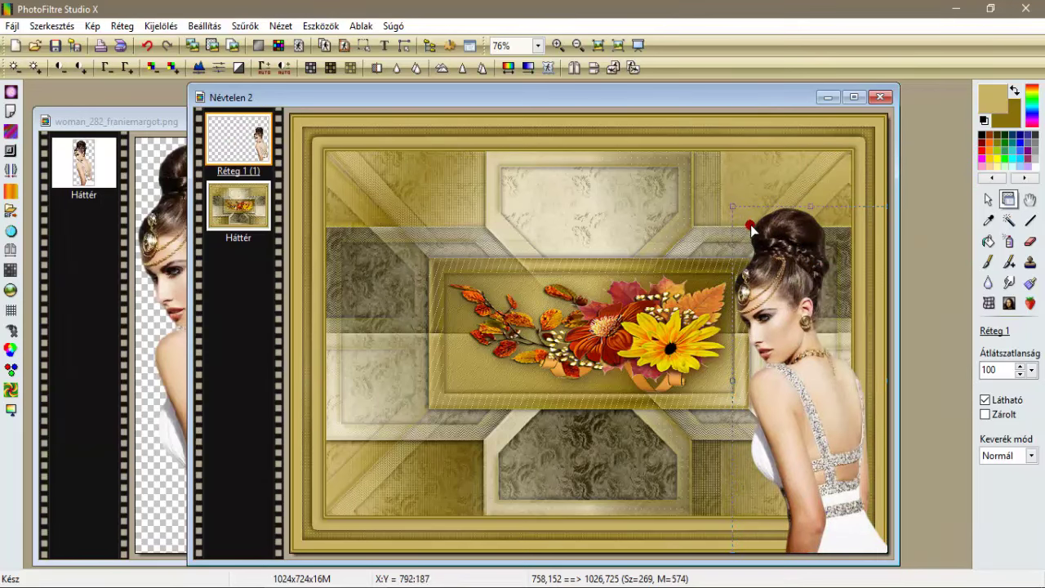
pyautogui.moveTo(730, 209); pyautogui.dragTo(681, 120)
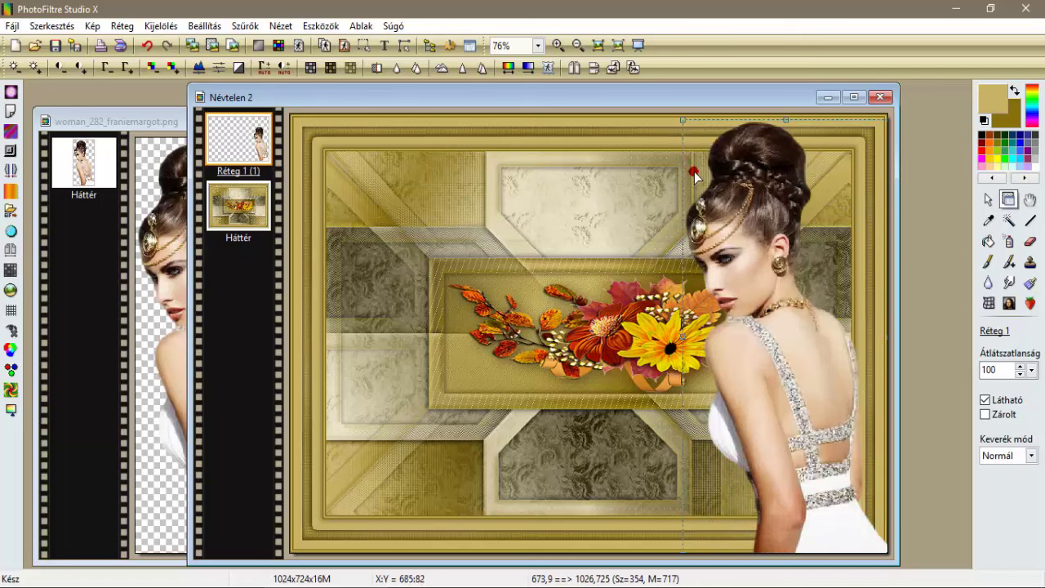
pyautogui.doubleClick(748, 308)
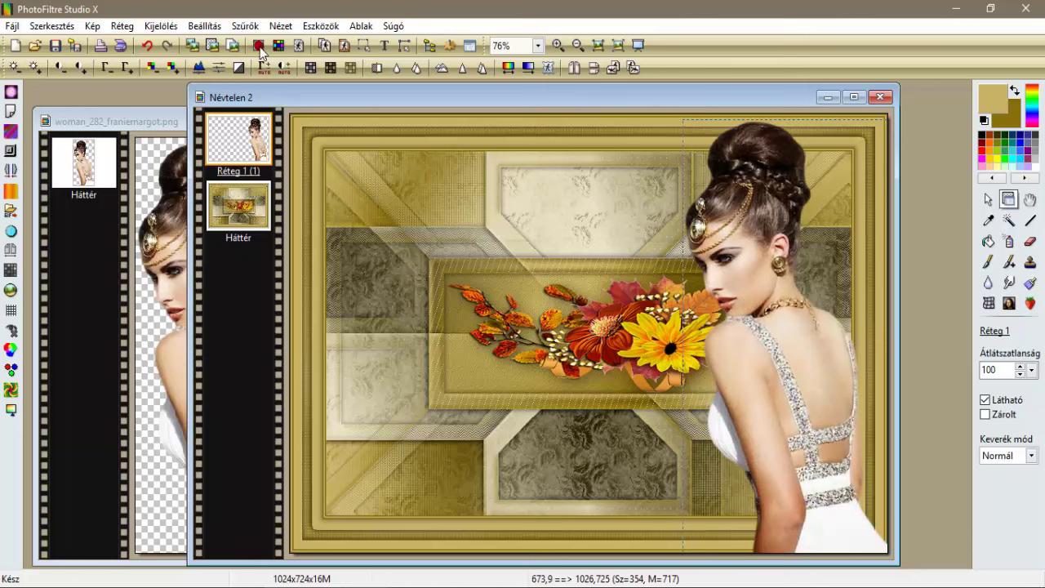
# Sharpen the woman layer with the Mikro kontraszt filter.
pyautogui.click(244, 25)
pyautogui.moveTo(266, 76)
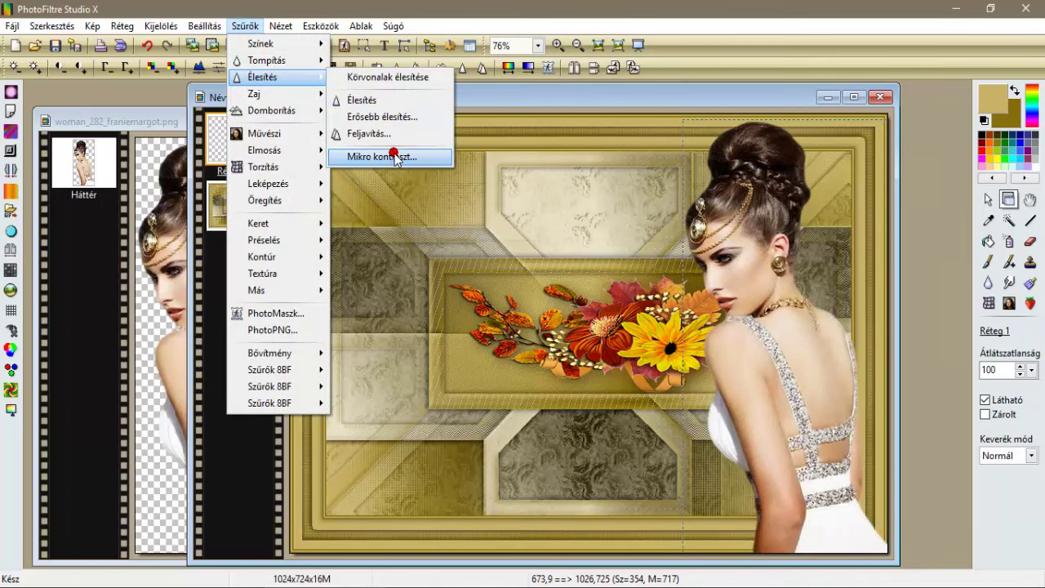
pyautogui.click(395, 158)
pyautogui.click(706, 349)
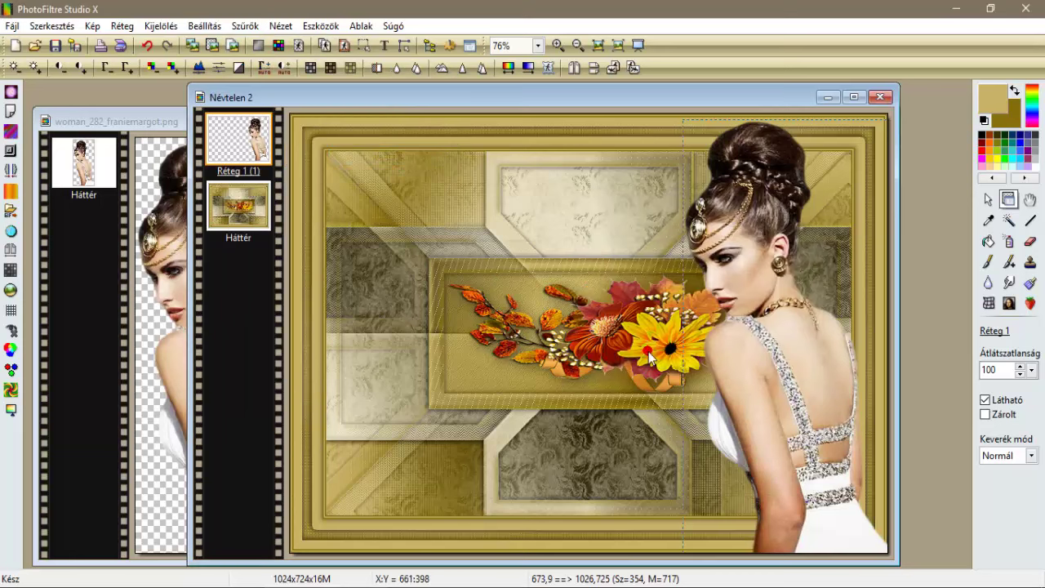
# Add a black Élsimított shadow to the woman layer with X and Y offsets 5, opacity 50% and radius 25, and merge it in.
pyautogui.rightClick(255, 141)
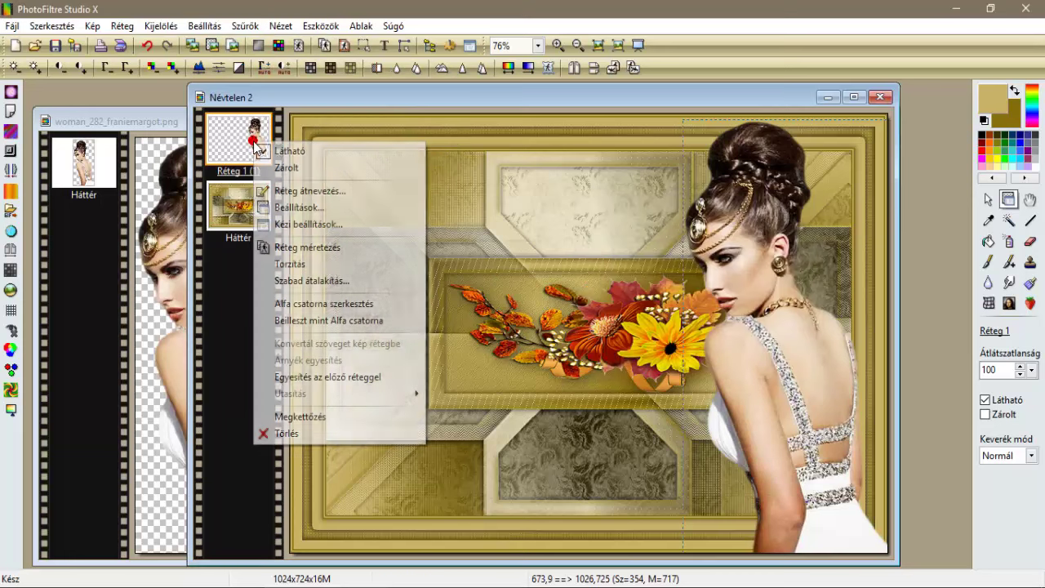
pyautogui.click(341, 207)
pyautogui.click(643, 271)
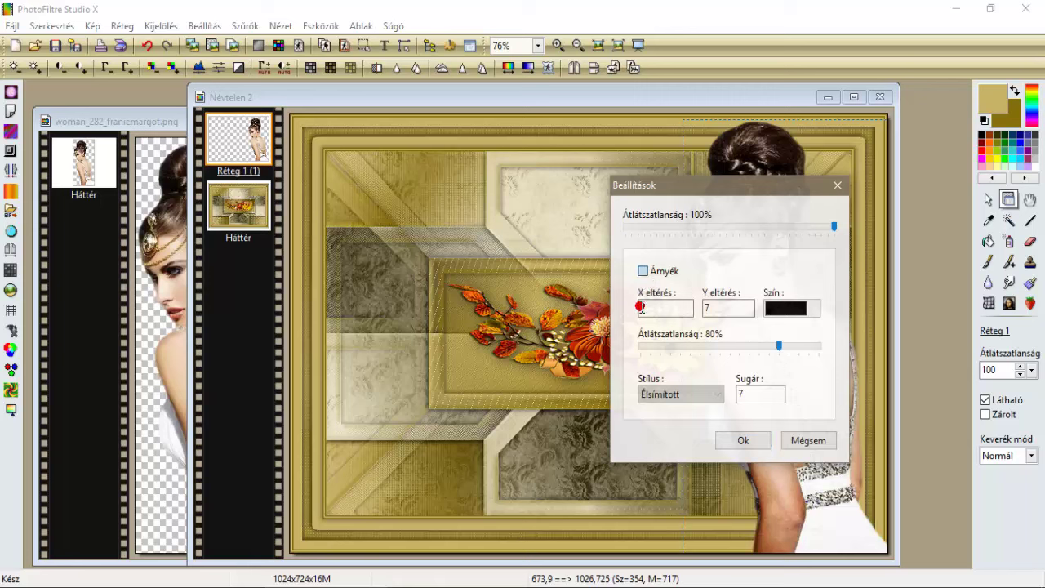
pyautogui.doubleClick(641, 308)
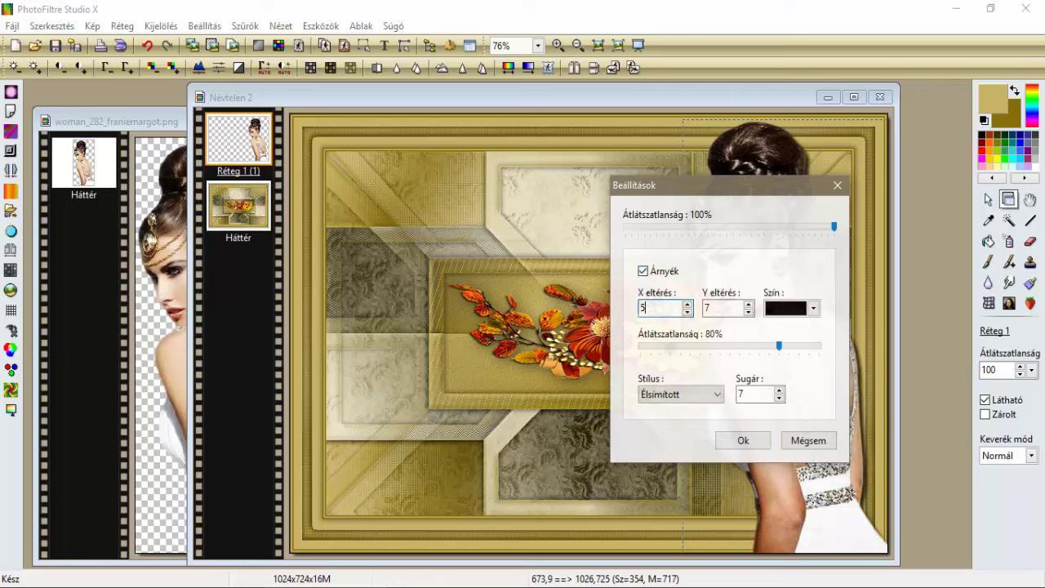
pyautogui.write('5')
pyautogui.press('Tab')
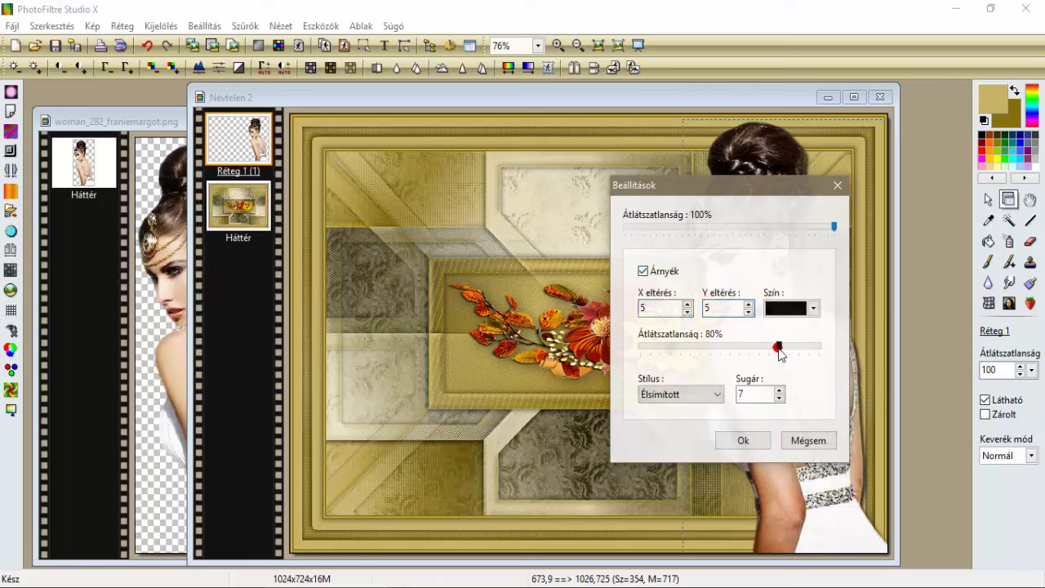
pyautogui.moveTo(779, 349); pyautogui.dragTo(718, 348)
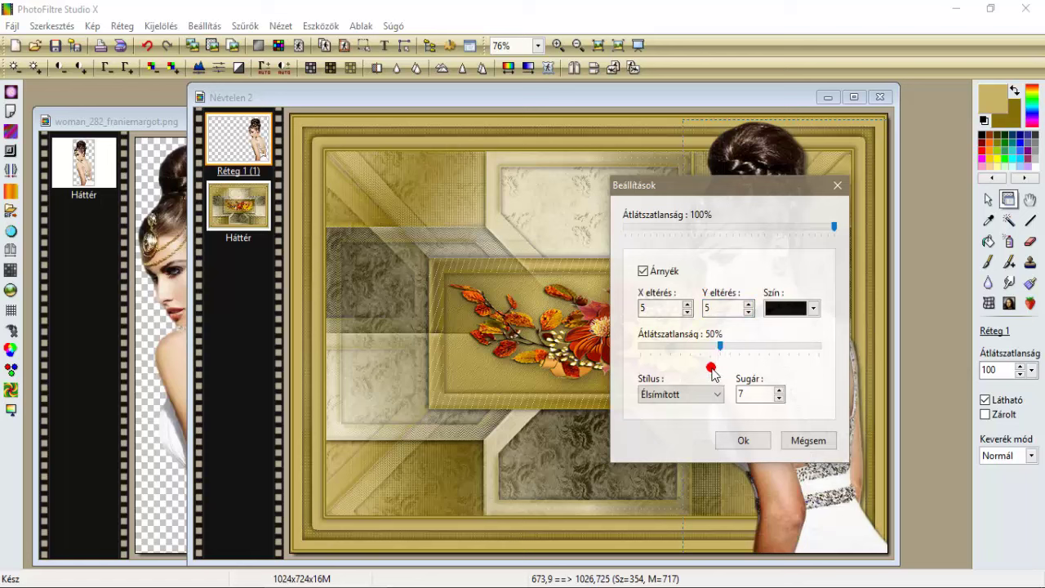
pyautogui.moveTo(743, 400); pyautogui.dragTo(728, 399)
pyautogui.click(740, 428)
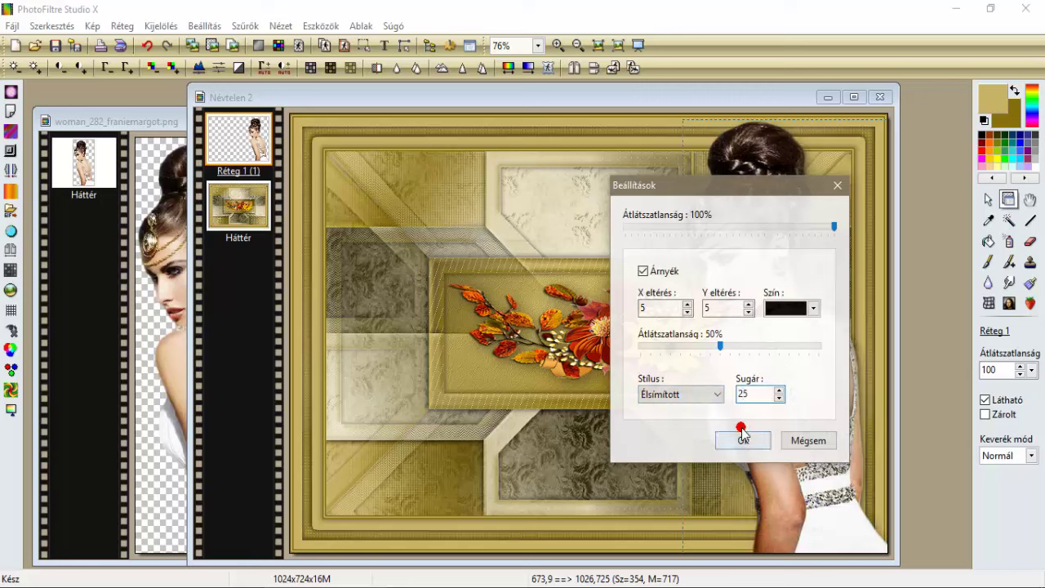
pyautogui.rightClick(756, 402)
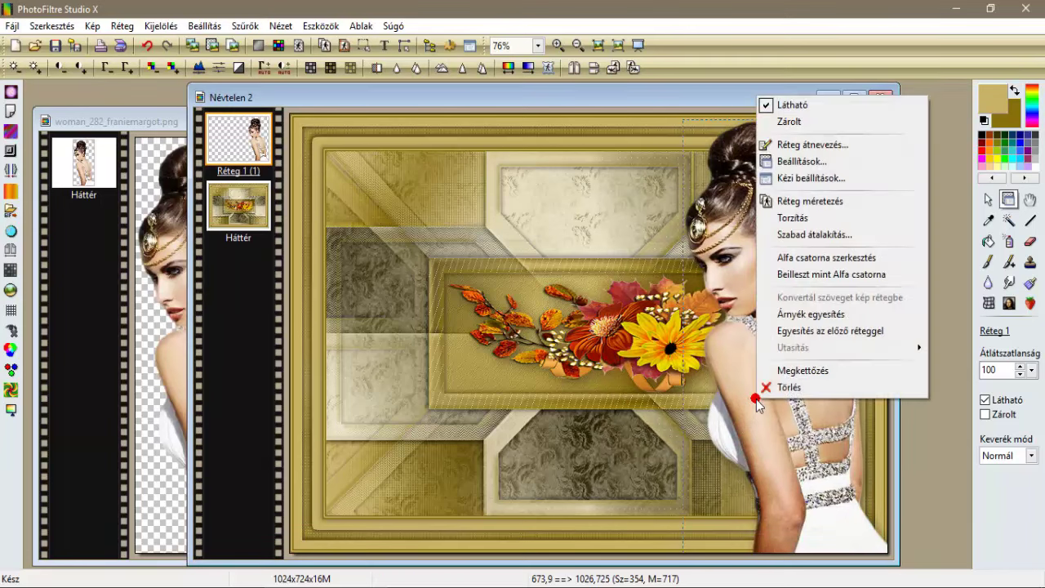
pyautogui.click(800, 329)
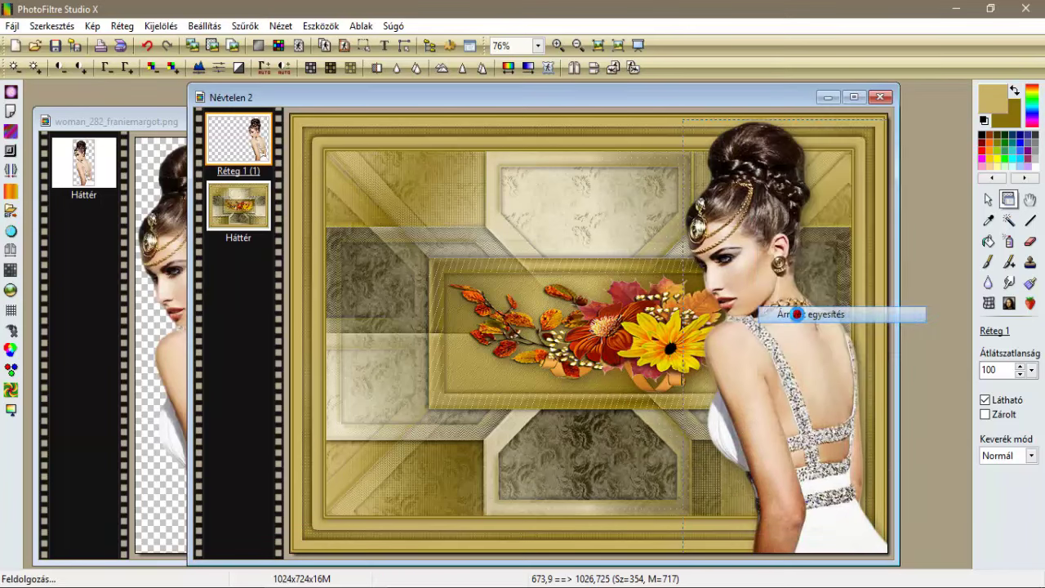
# Add a second black Élsimított shadow to the woman layer with X and Y offsets -5, opacity 50% and radius 25.
pyautogui.rightClick(743, 282)
pyautogui.click(773, 351)
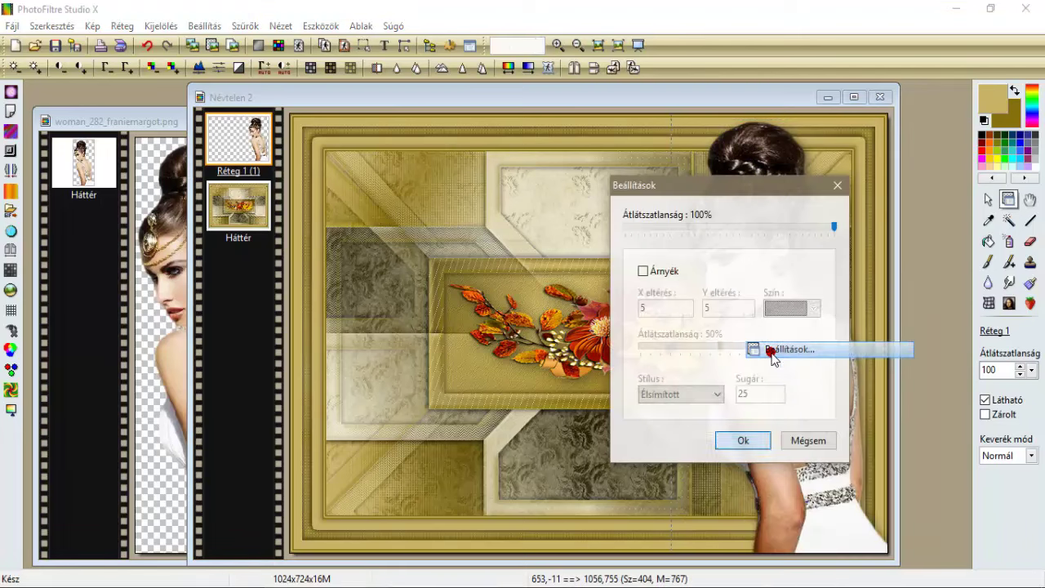
pyautogui.click(643, 271)
pyautogui.click(640, 309)
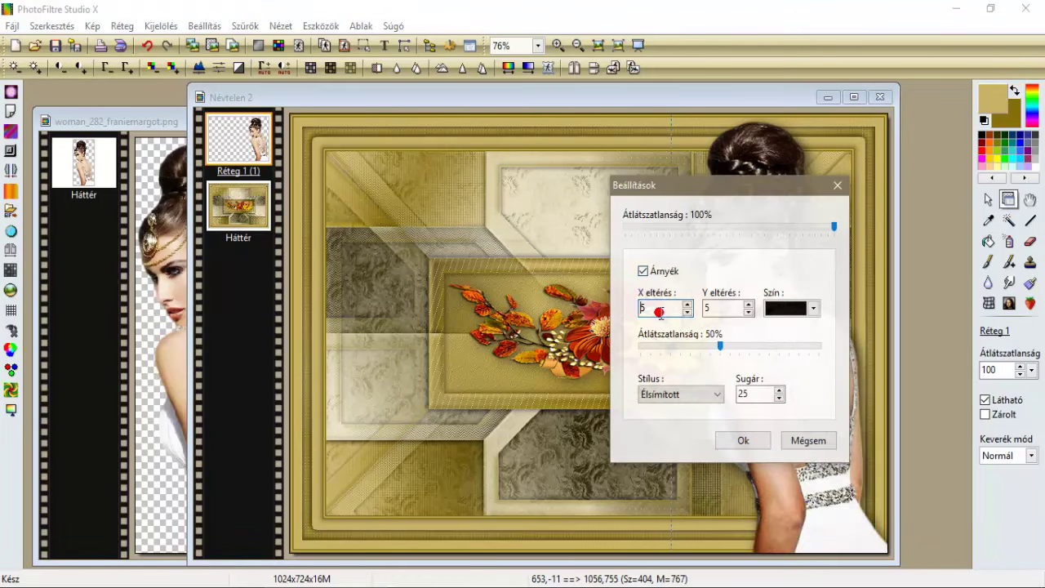
pyautogui.click(705, 308)
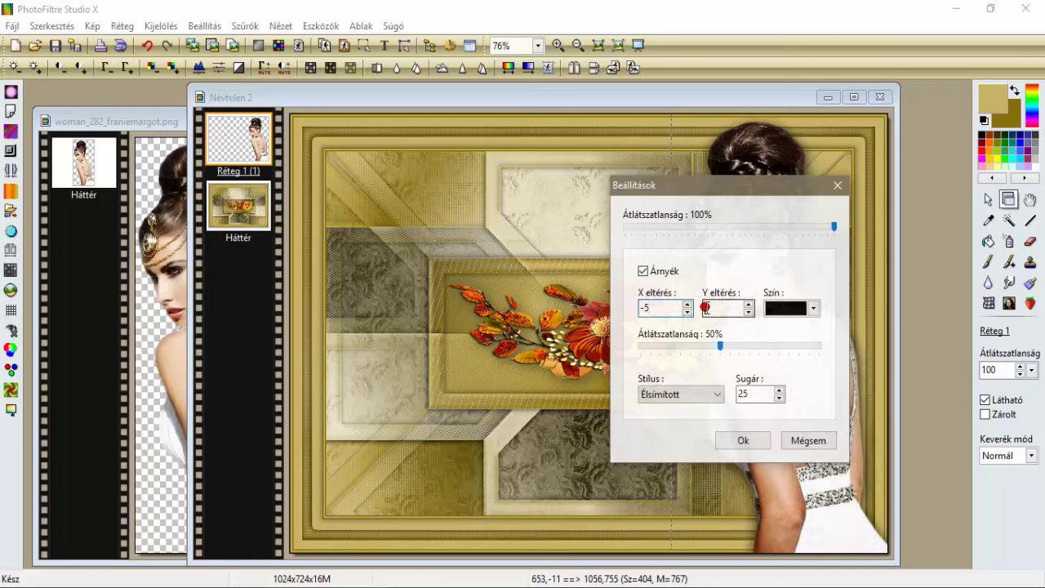
pyautogui.write('-5')
pyautogui.click(735, 439)
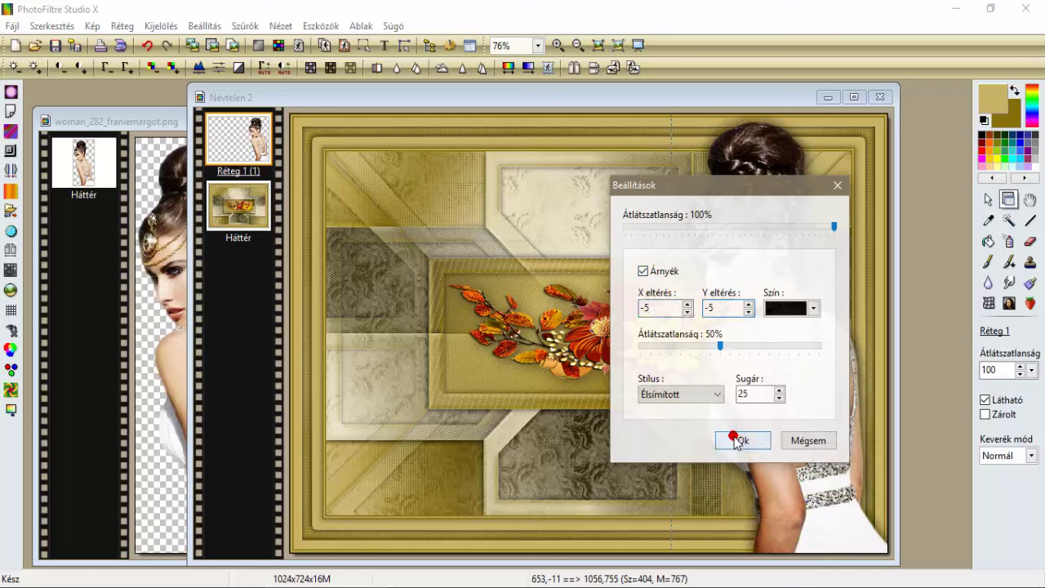
# Merge the second shadow into the woman layer and close the woman_282_franiemargot.png image.
pyautogui.rightClick(770, 355)
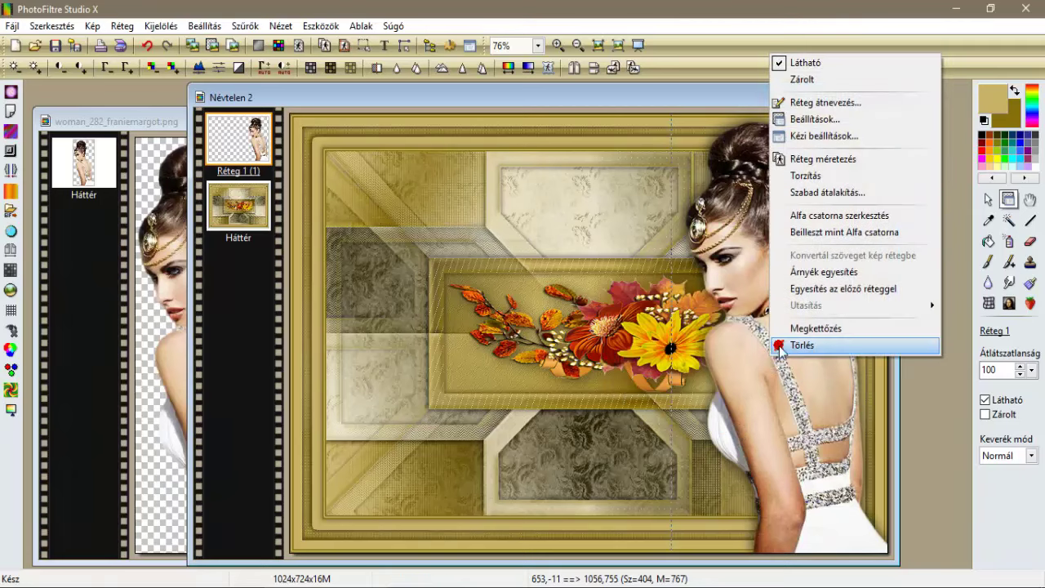
pyautogui.click(796, 272)
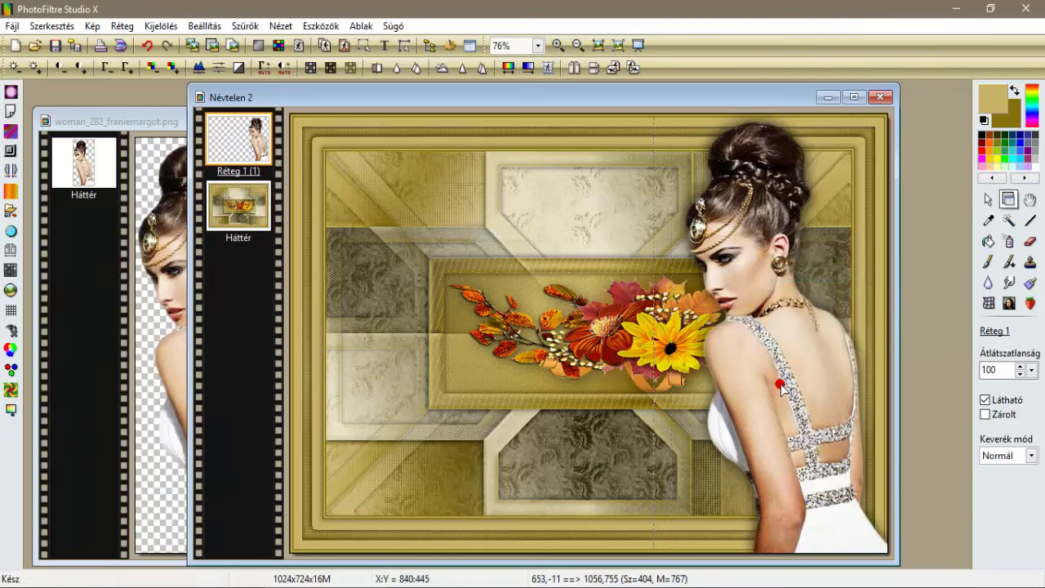
pyautogui.click(124, 124)
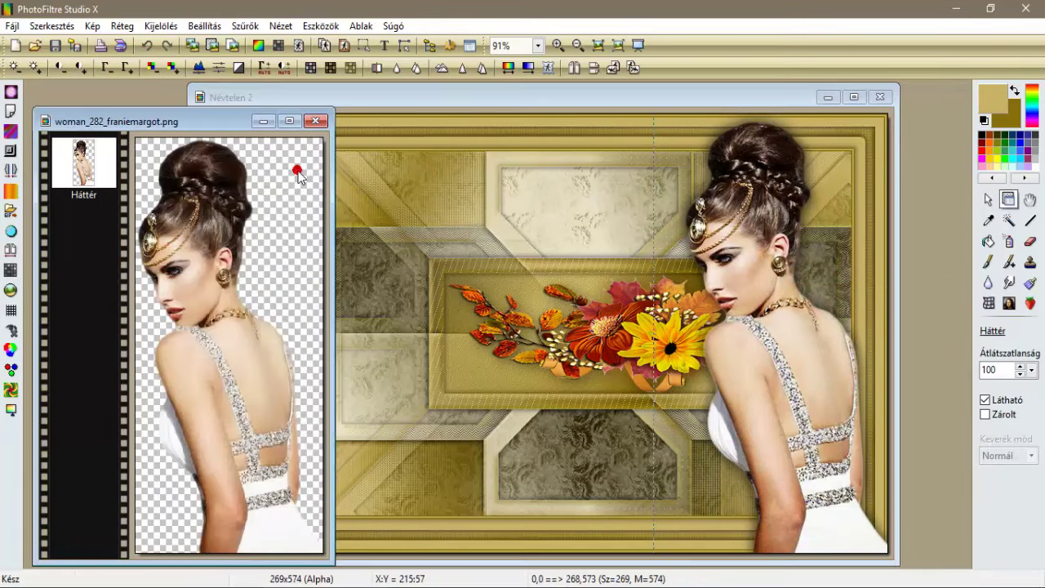
pyautogui.click(315, 119)
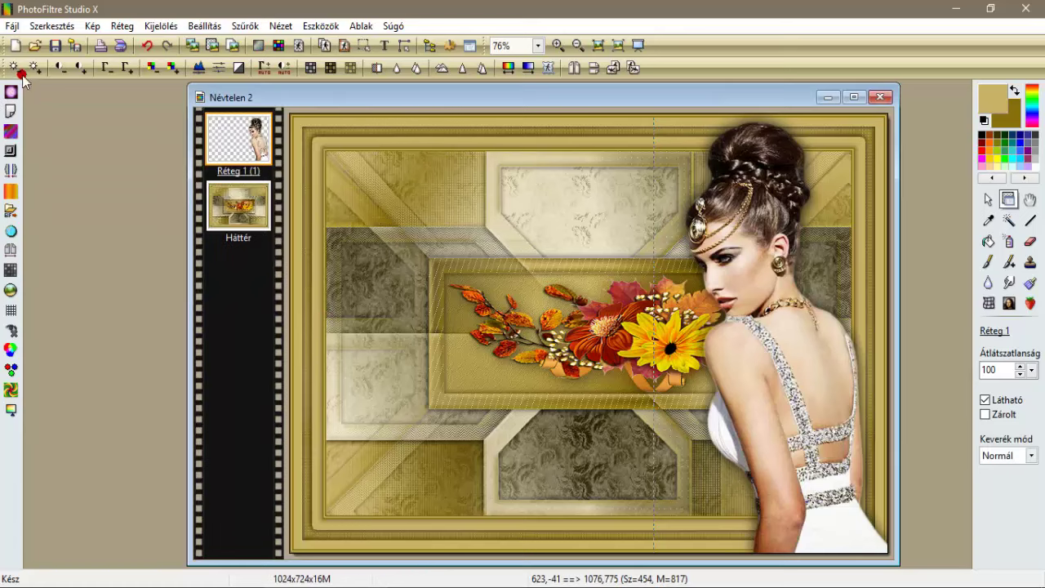
# Open 0_aee4b.png, copy the candles into the Névtelen 2 composition as a layer, and place them in its lower-left corner.
pyautogui.click(35, 45)
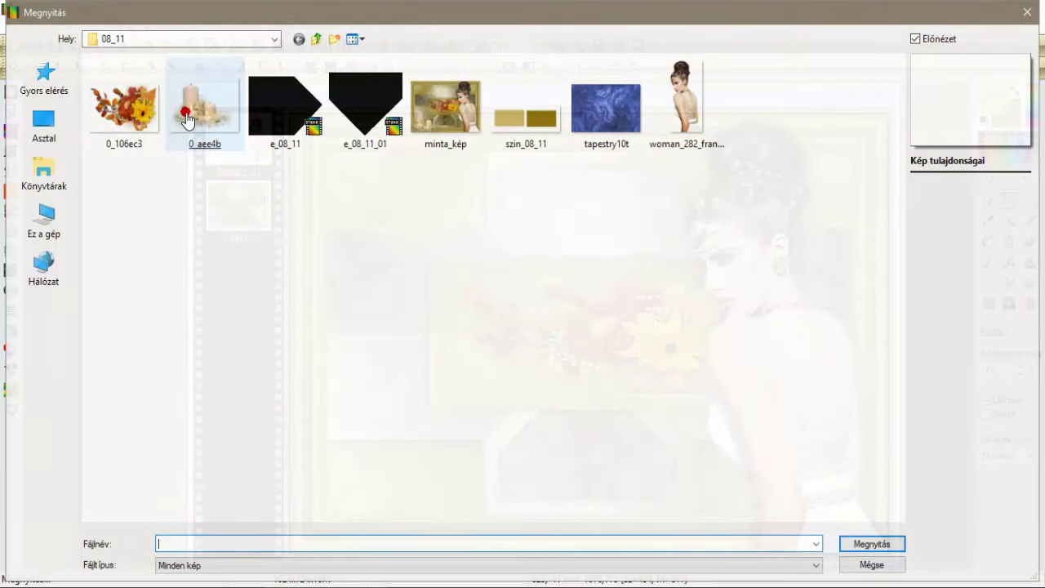
pyautogui.doubleClick(186, 119)
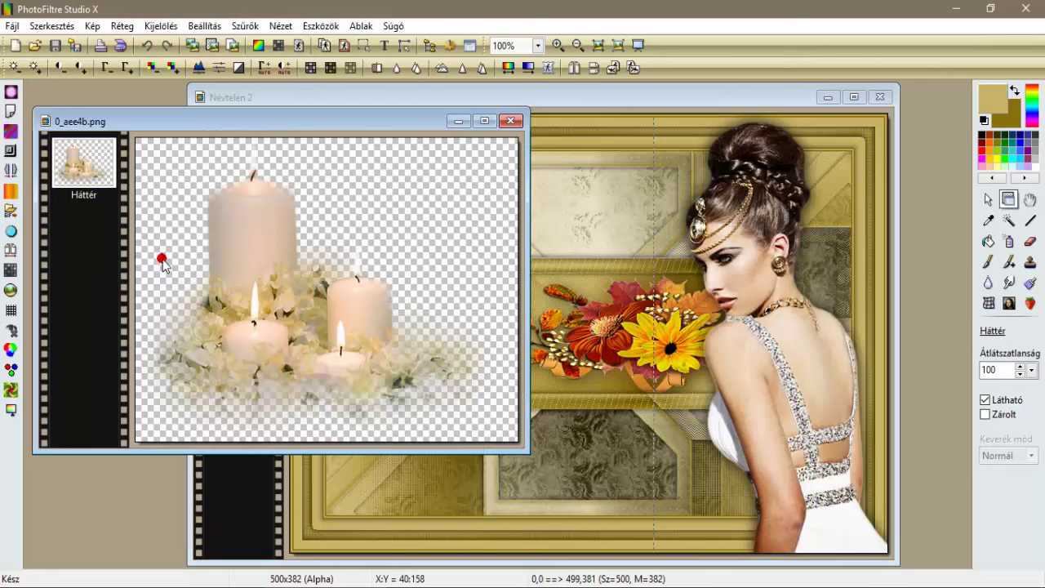
pyautogui.click(194, 46)
pyautogui.click(245, 97)
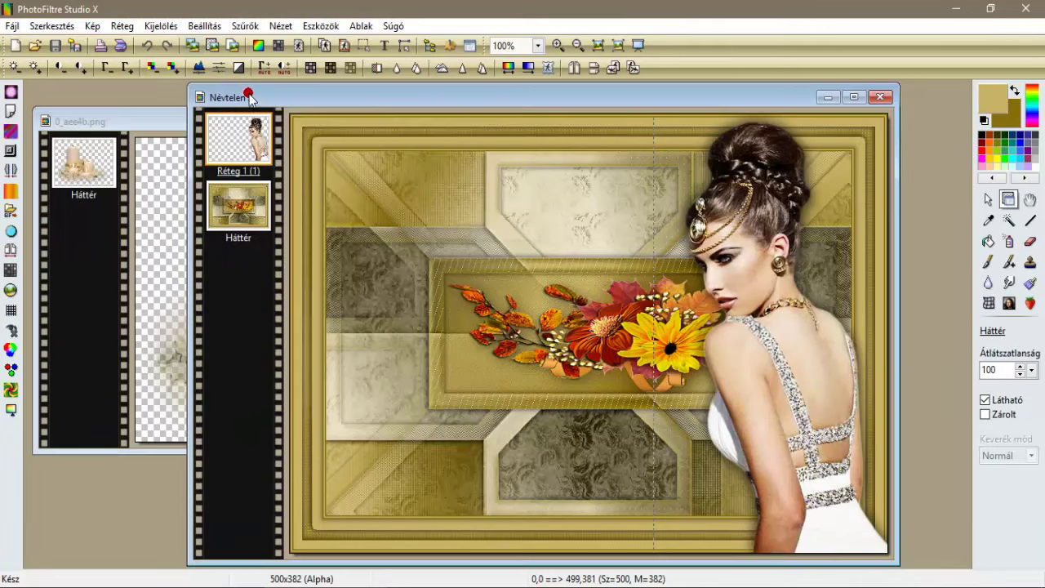
pyautogui.click(212, 45)
pyautogui.moveTo(544, 394); pyautogui.dragTo(384, 496)
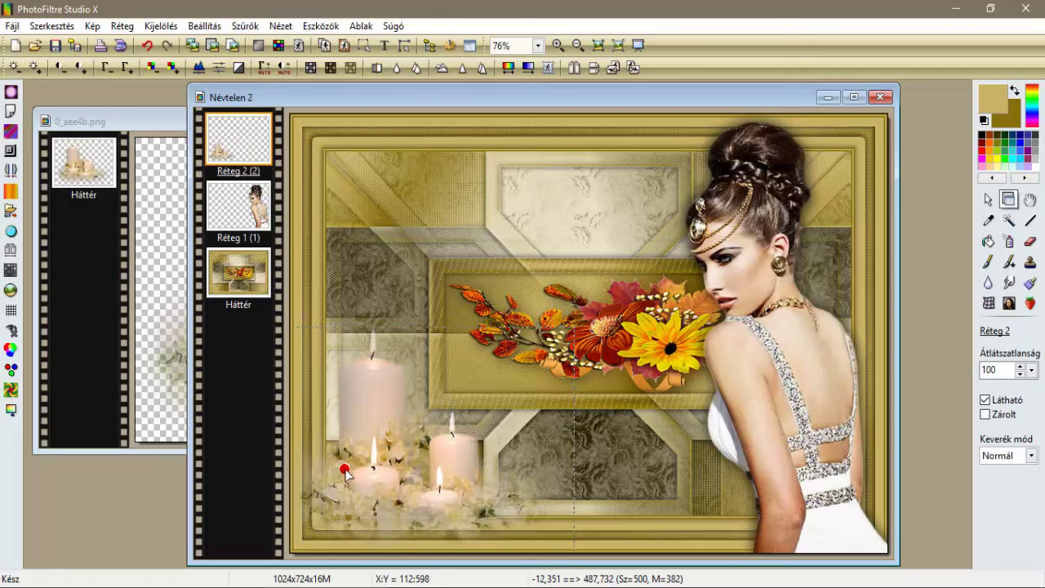
# Sharpen the candle layer with the Mikro kontraszt filter at 100% intensity and a 12 pixel radius.
pyautogui.click(250, 27)
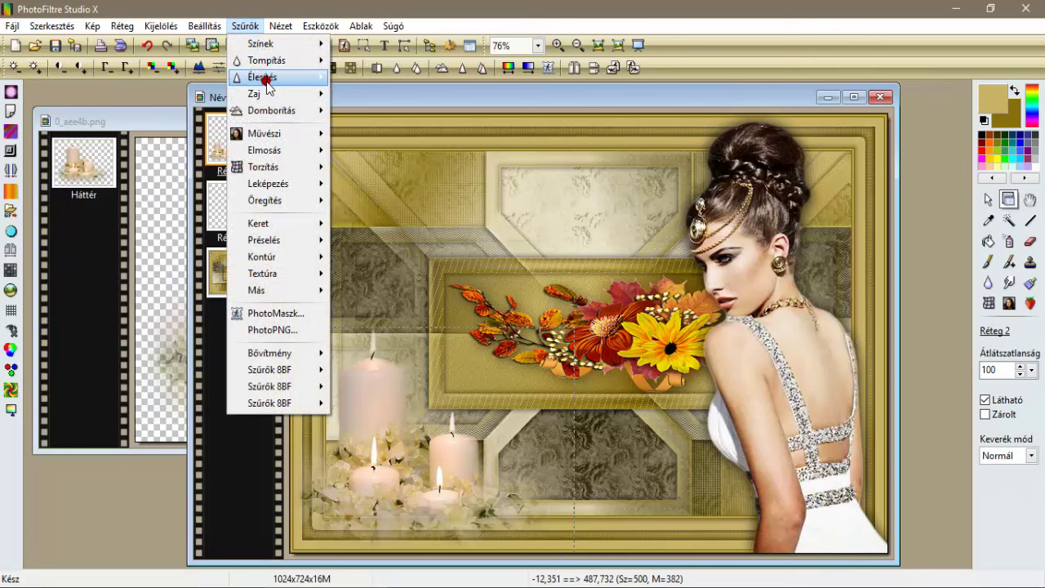
pyautogui.moveTo(261, 77)
pyautogui.click(359, 158)
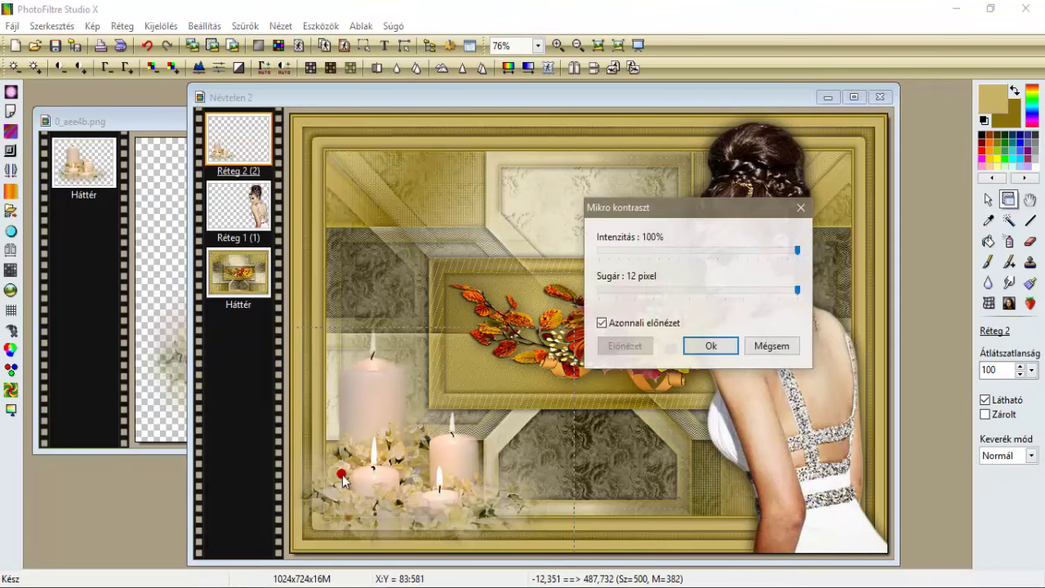
pyautogui.click(702, 346)
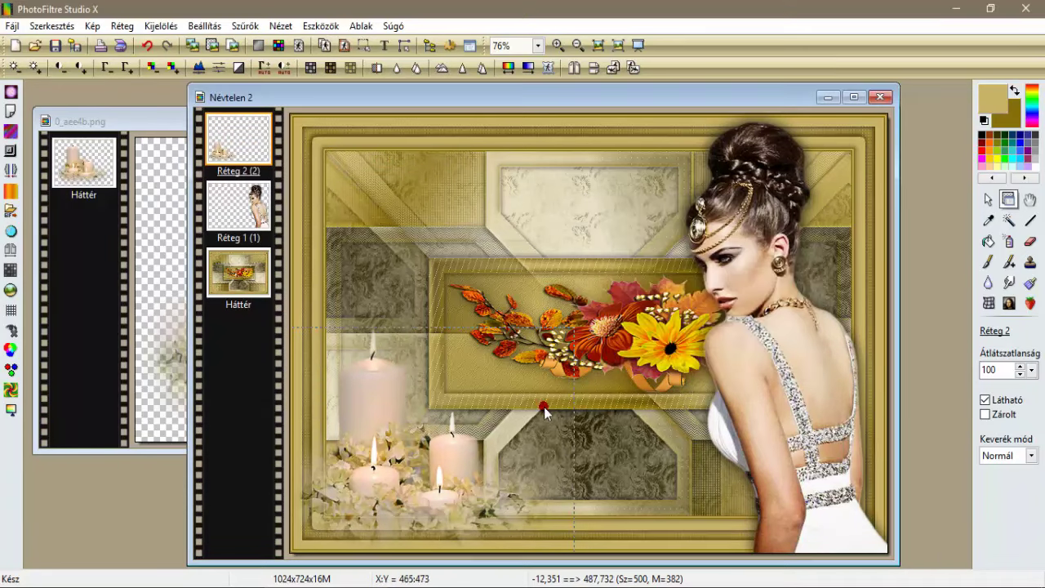
# Add a black Élsimított shadow to the candle layer with X and Y offsets 5, opacity 50% and radius 30, and merge it in.
pyautogui.rightClick(222, 147)
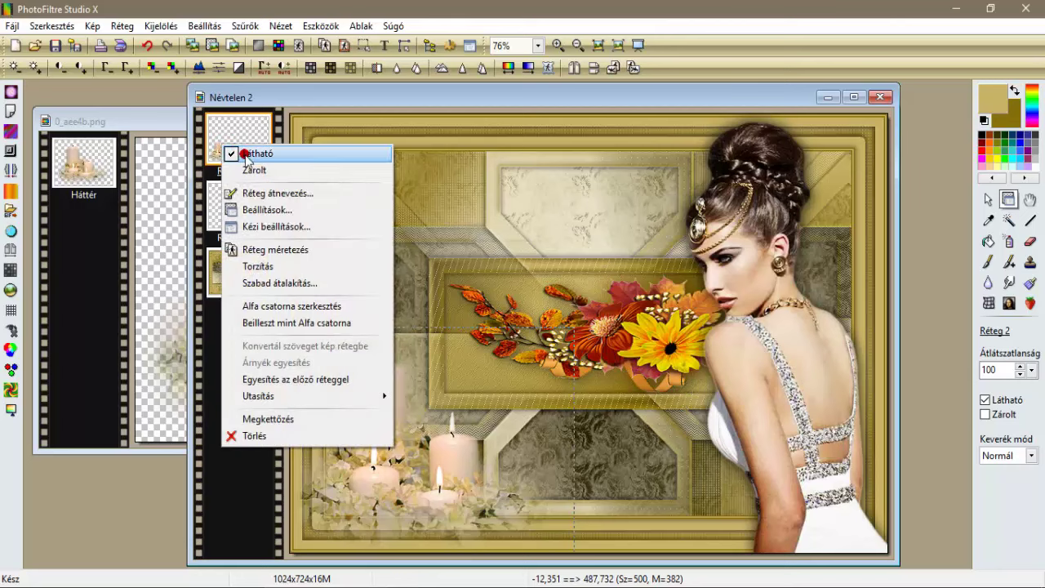
pyautogui.click(263, 207)
pyautogui.click(652, 273)
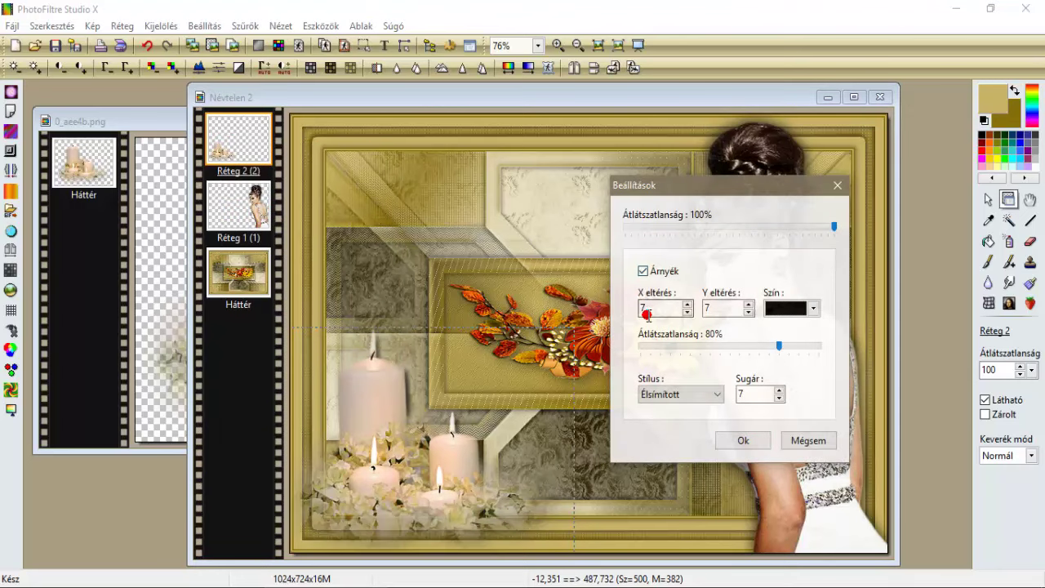
pyautogui.doubleClick(653, 310)
pyautogui.write('5')
pyautogui.doubleClick(706, 308)
pyautogui.write('5')
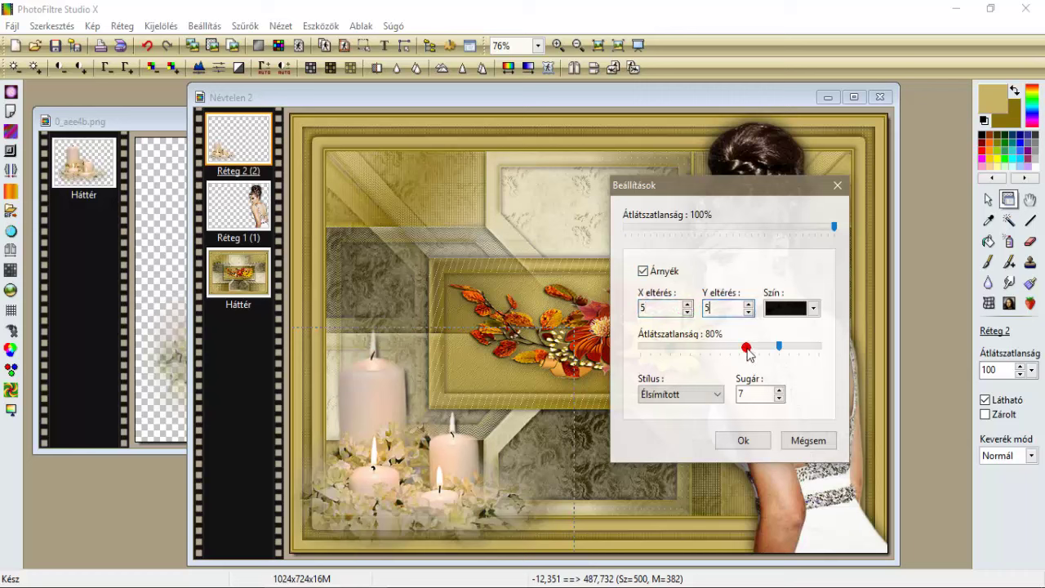
pyautogui.moveTo(777, 346); pyautogui.dragTo(727, 350)
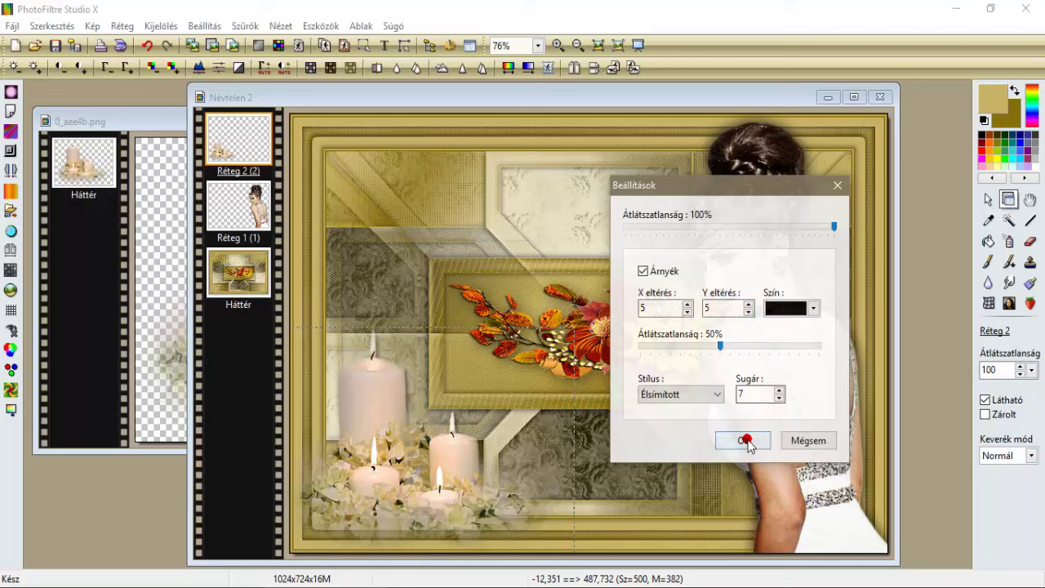
pyautogui.doubleClick(767, 395)
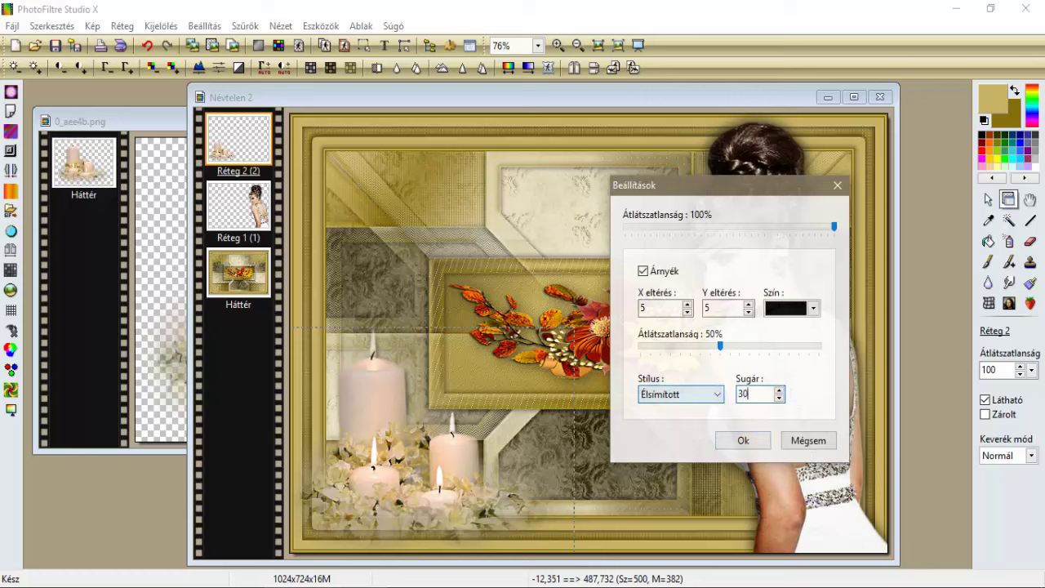
pyautogui.click(738, 441)
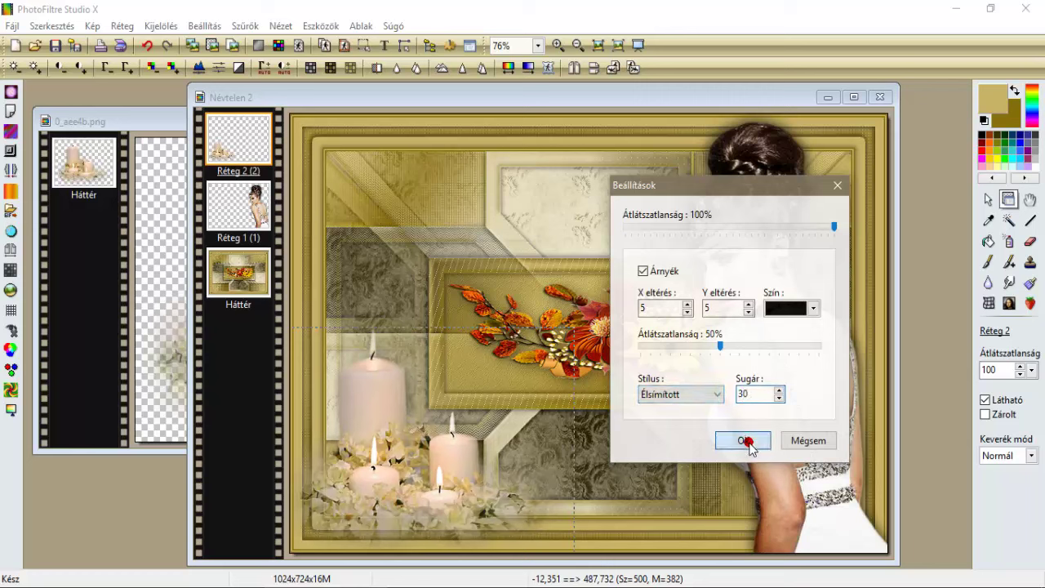
pyautogui.rightClick(380, 408)
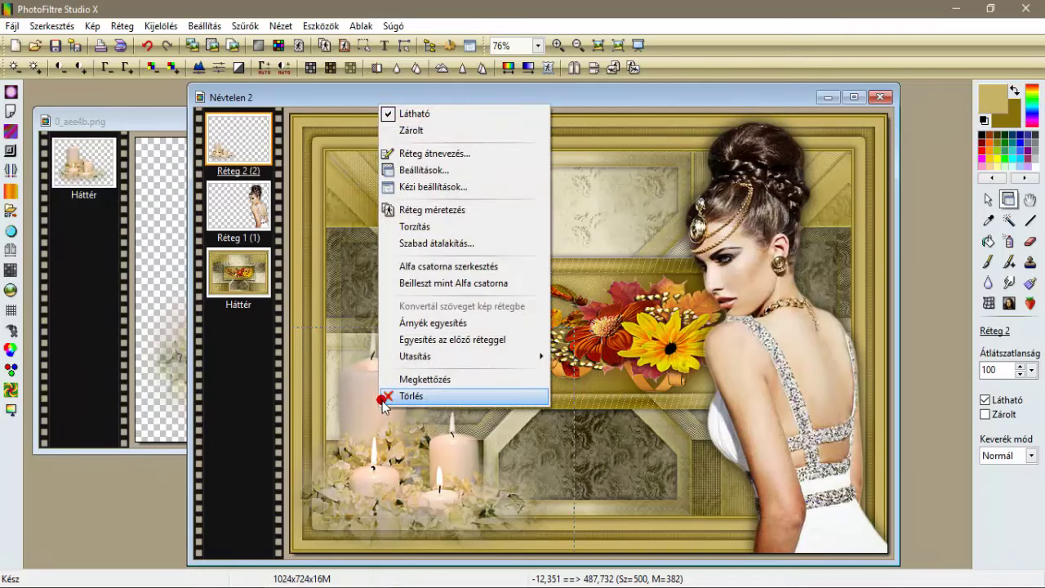
pyautogui.click(387, 322)
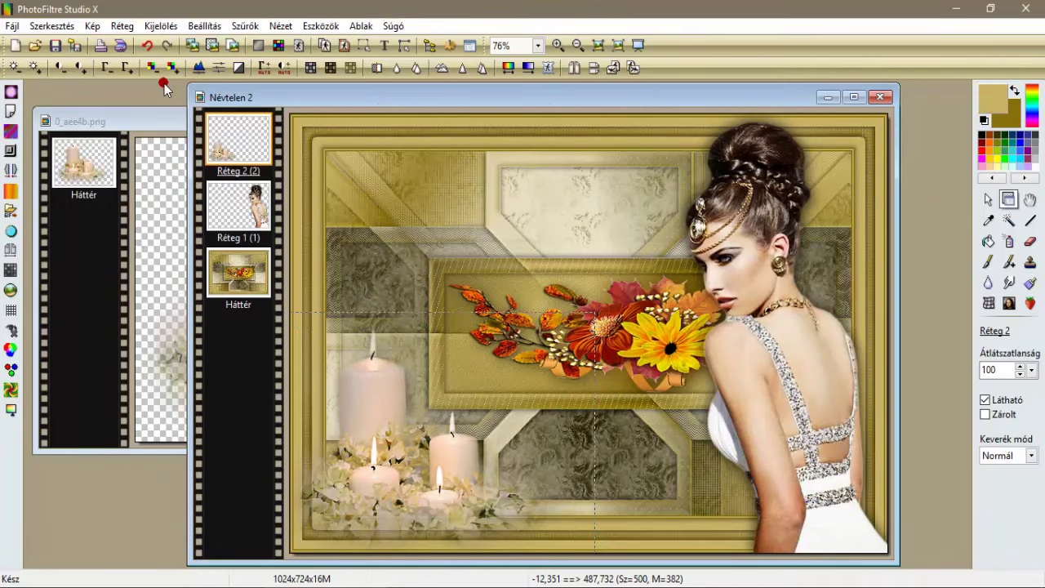
# Merge all layers of the composition and close the 0_aee4b.png image.
pyautogui.click(123, 25)
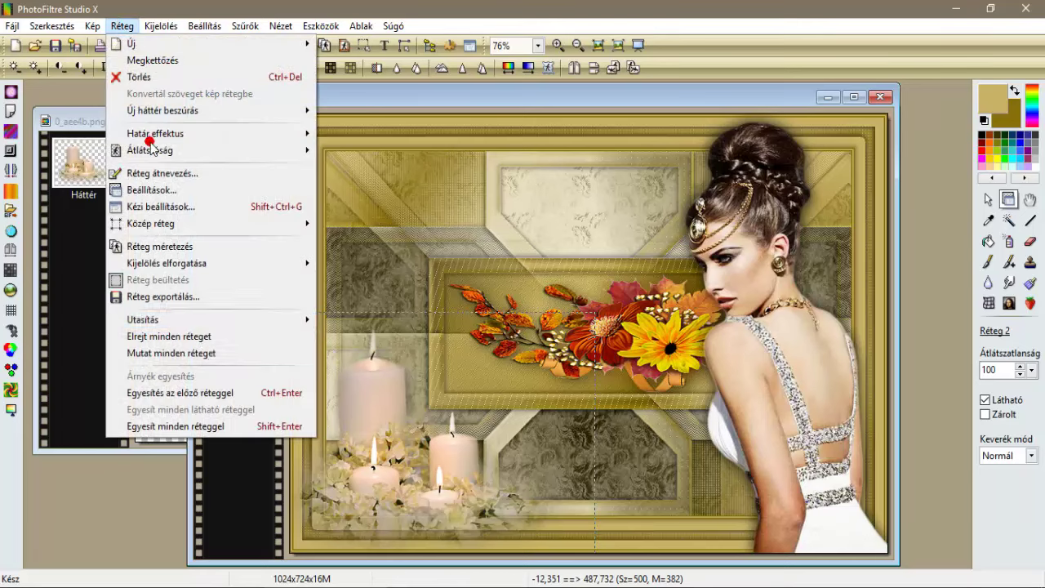
pyautogui.click(225, 426)
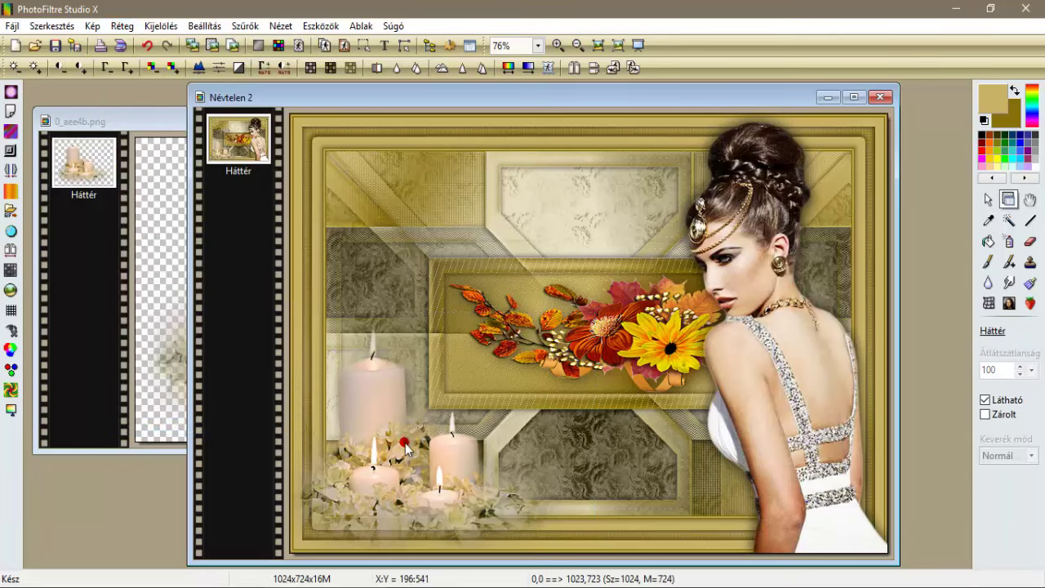
pyautogui.click(130, 121)
pyautogui.click(511, 121)
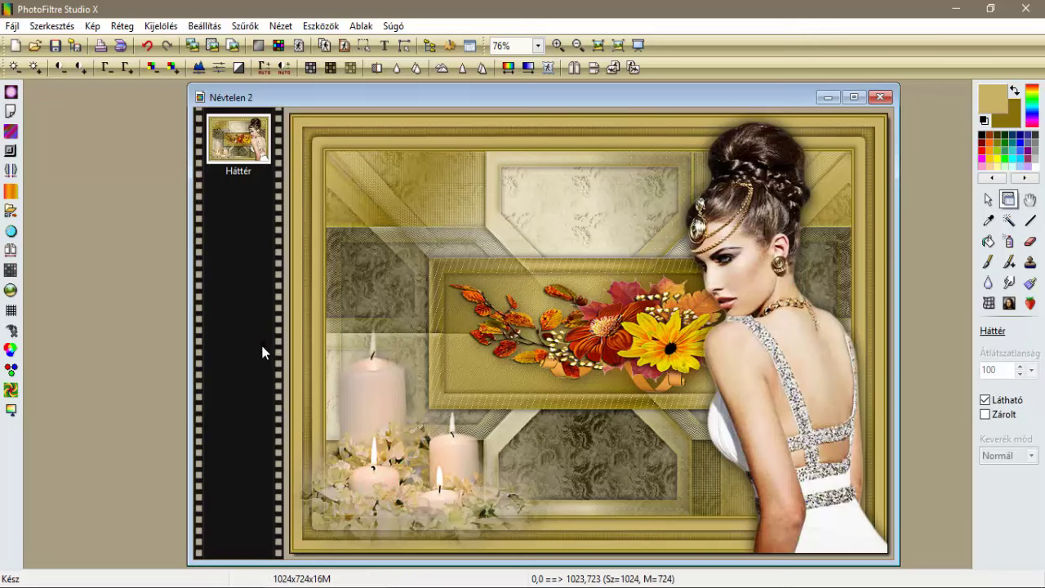
# Add an empty, transparent 1024 x 724 pixel layer to the composition.
pyautogui.click(122, 26)
pyautogui.moveTo(163, 44)
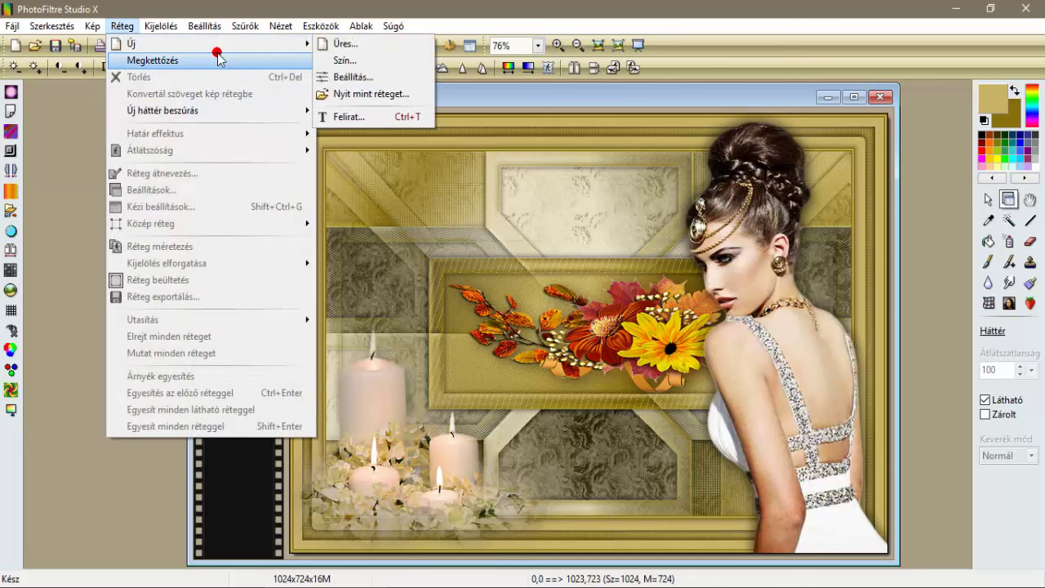
pyautogui.click(336, 45)
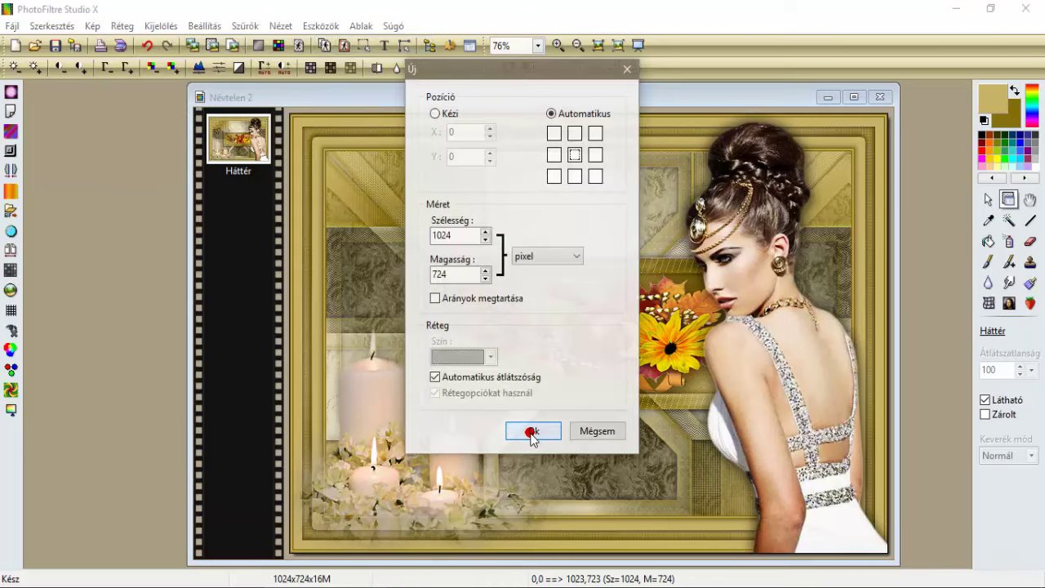
pyautogui.click(536, 429)
# Place the e4.png logo in the upper-left corner of the empty layer with PhotoPNG at 100% ratio, and set its blend mode to Lágy fény.
pyautogui.click(245, 26)
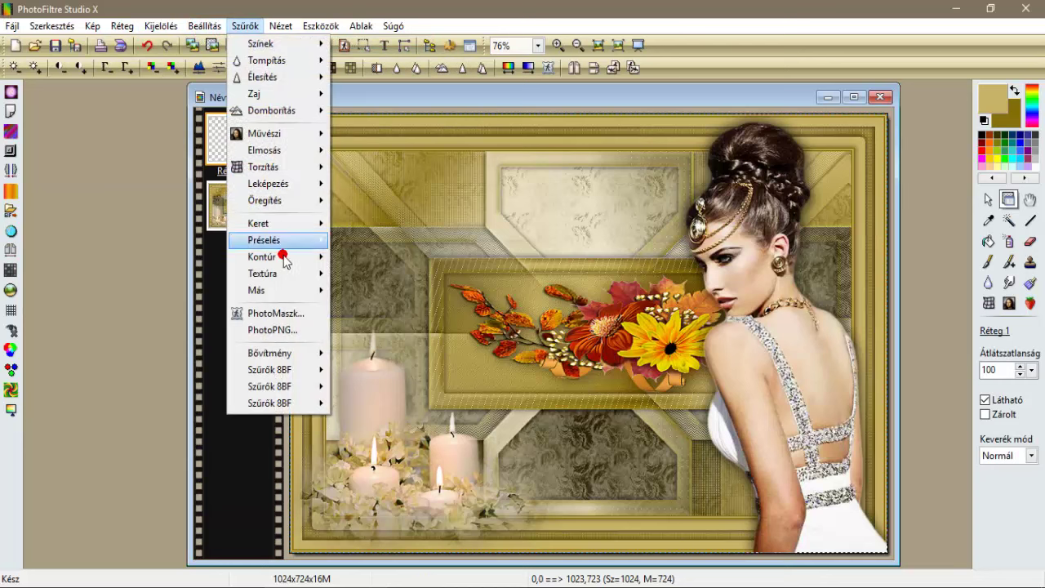
pyautogui.click(297, 330)
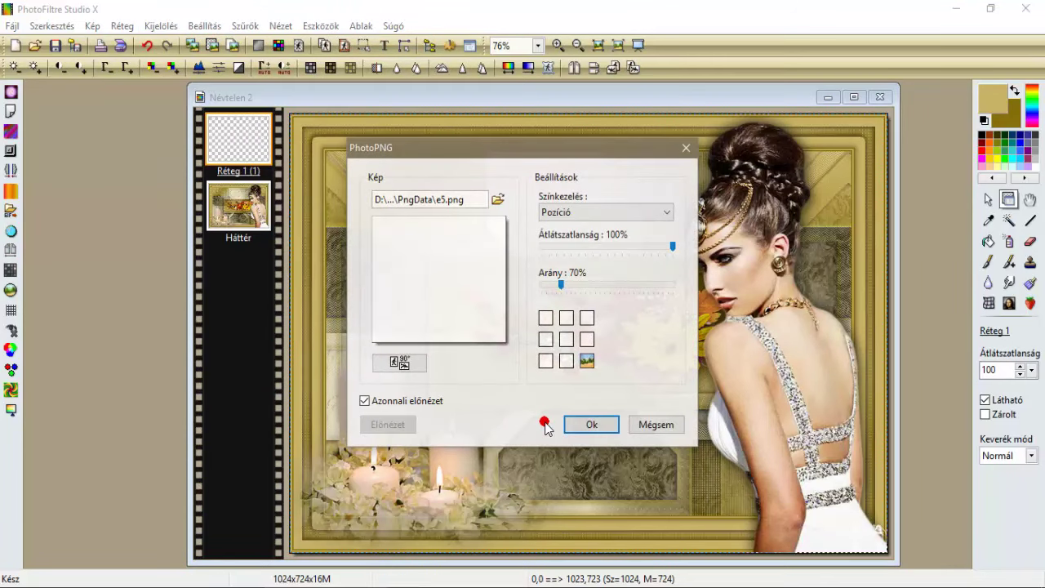
pyautogui.click(422, 268)
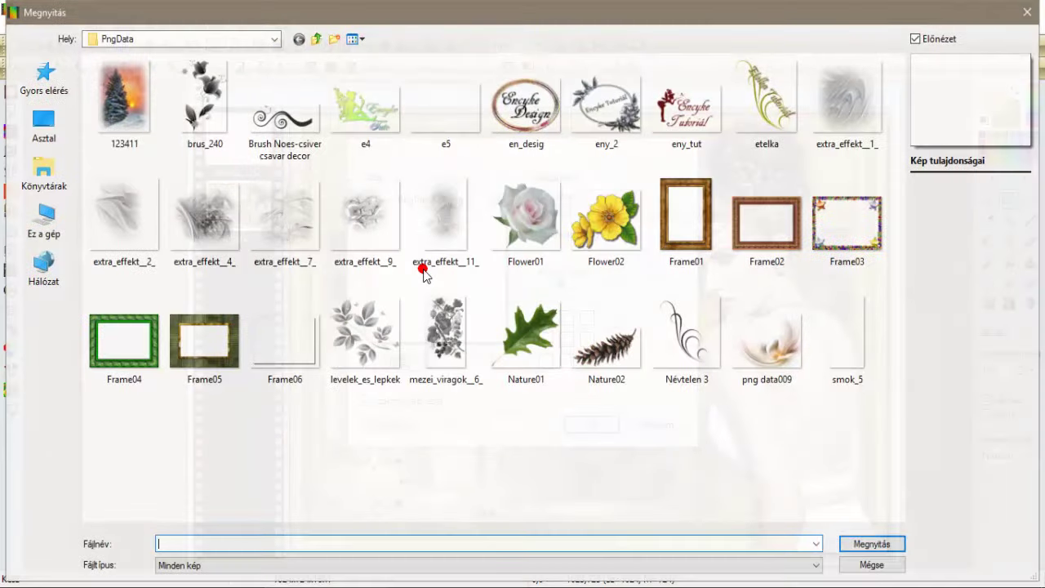
pyautogui.doubleClick(365, 102)
pyautogui.click(400, 362)
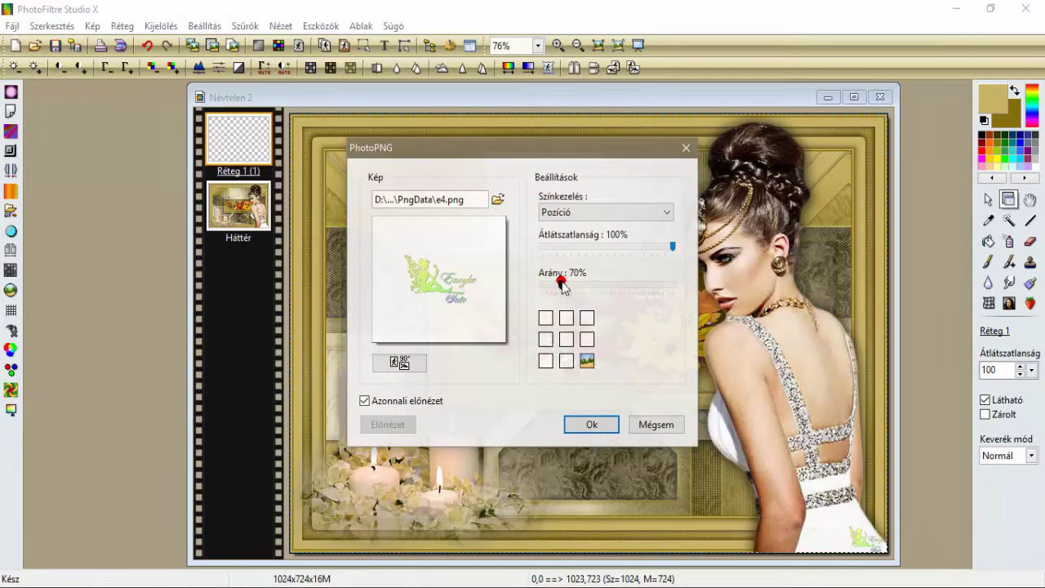
pyautogui.moveTo(560, 284); pyautogui.dragTo(577, 281)
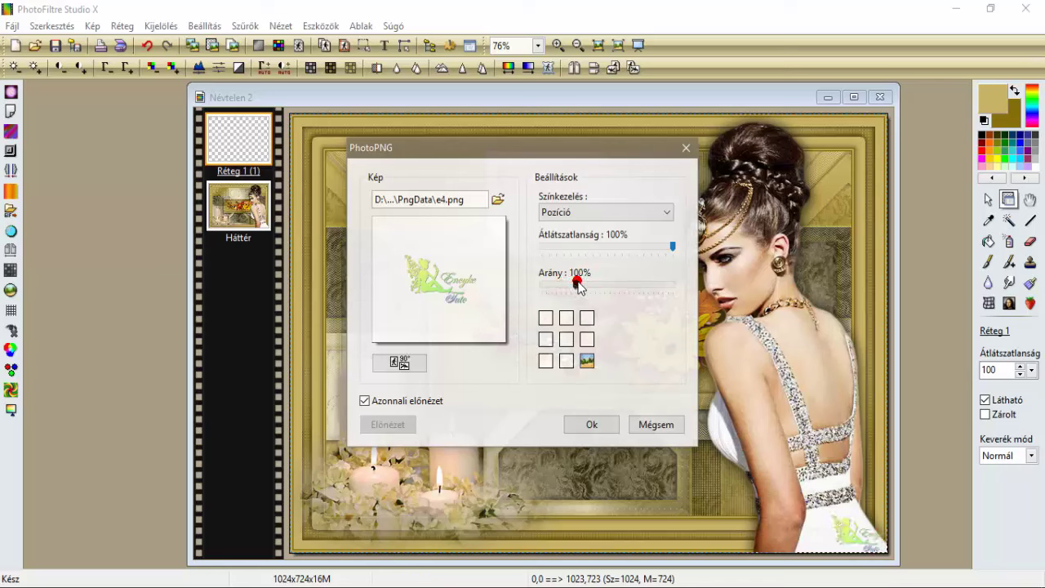
pyautogui.click(585, 425)
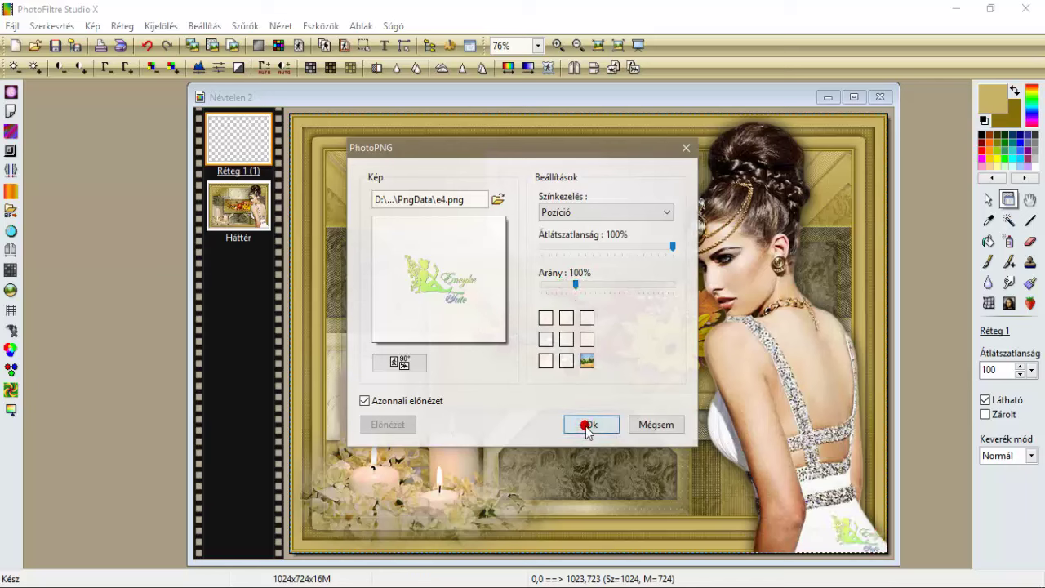
pyautogui.click(545, 318)
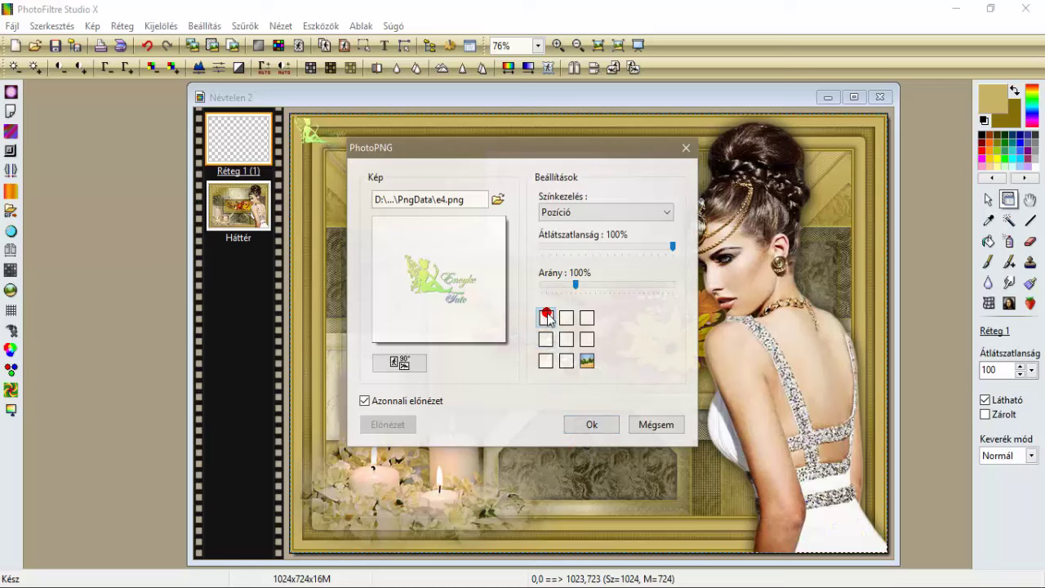
pyautogui.click(566, 420)
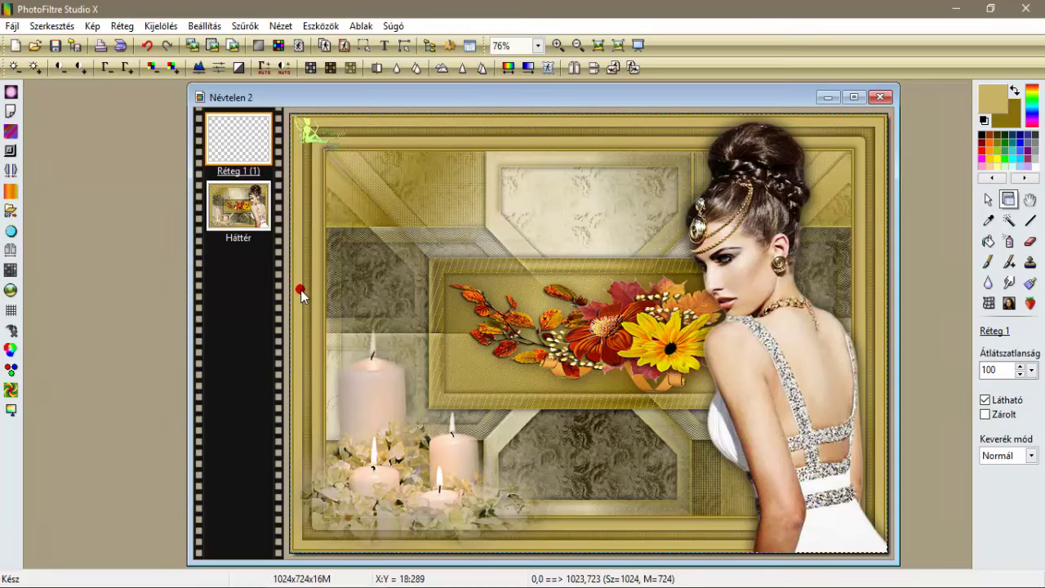
pyautogui.click(1030, 457)
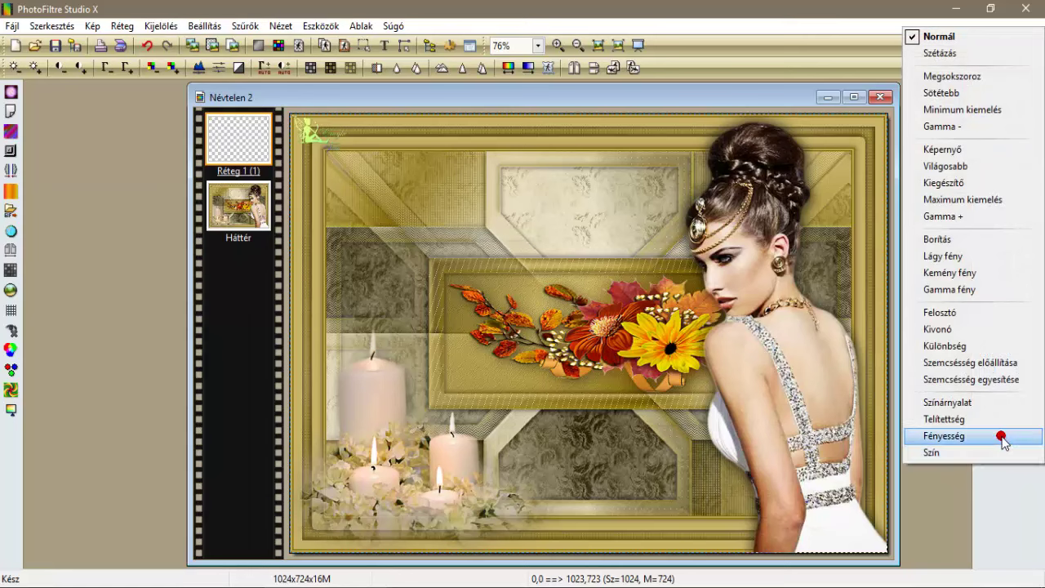
pyautogui.click(928, 258)
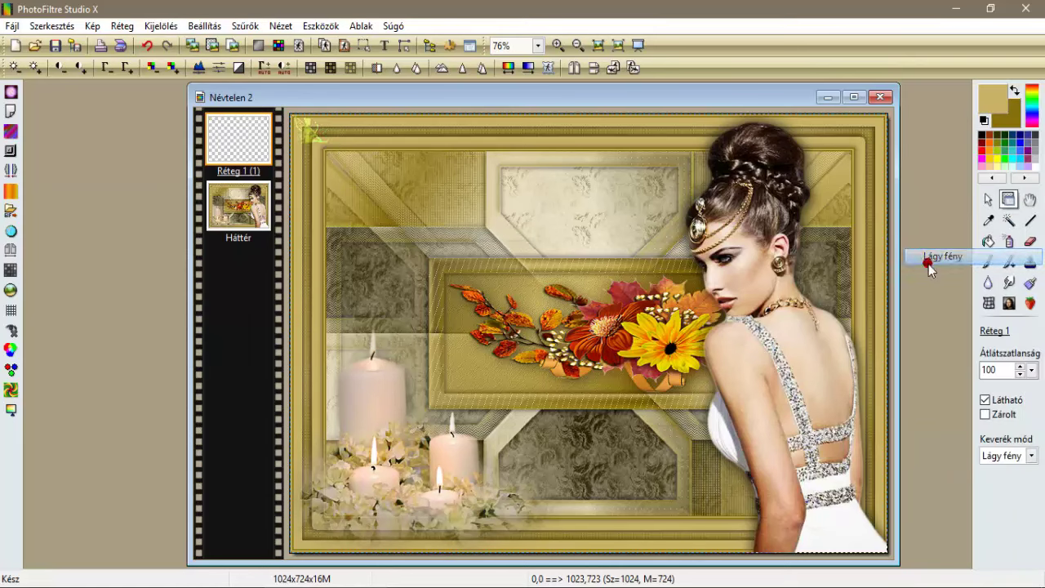
# Add a black Élsimított shadow to the logo layer with X and Y offsets 1, opacity 100% and radius 1.
pyautogui.rightClick(231, 152)
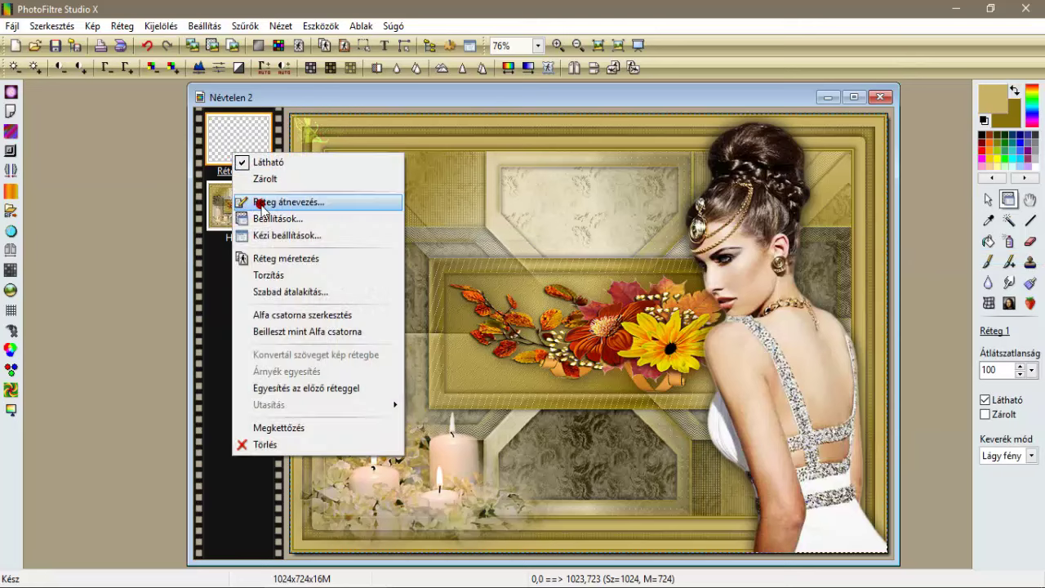
pyautogui.click(263, 218)
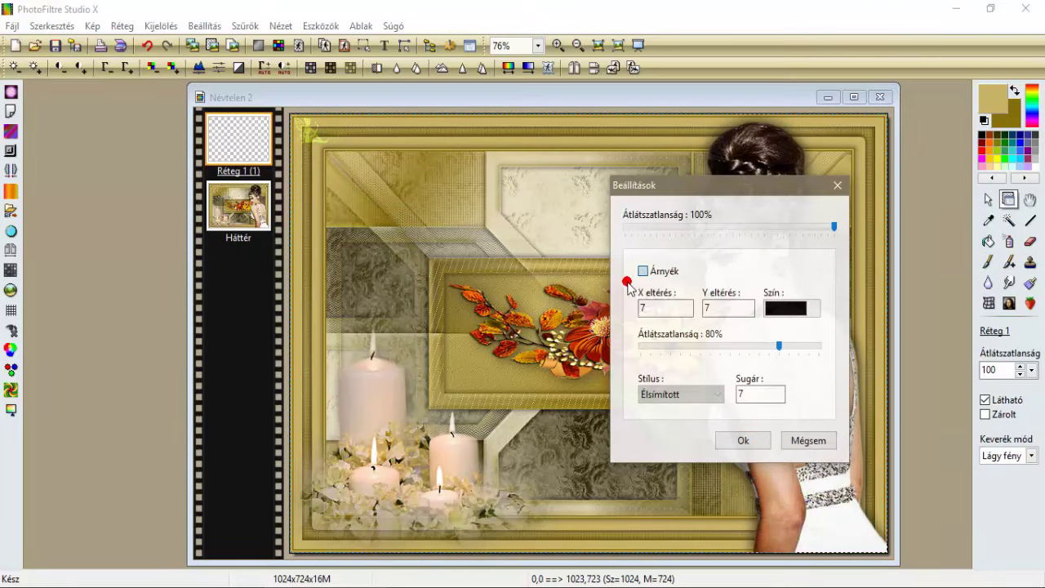
pyautogui.click(642, 271)
pyautogui.moveTo(656, 310); pyautogui.dragTo(621, 311)
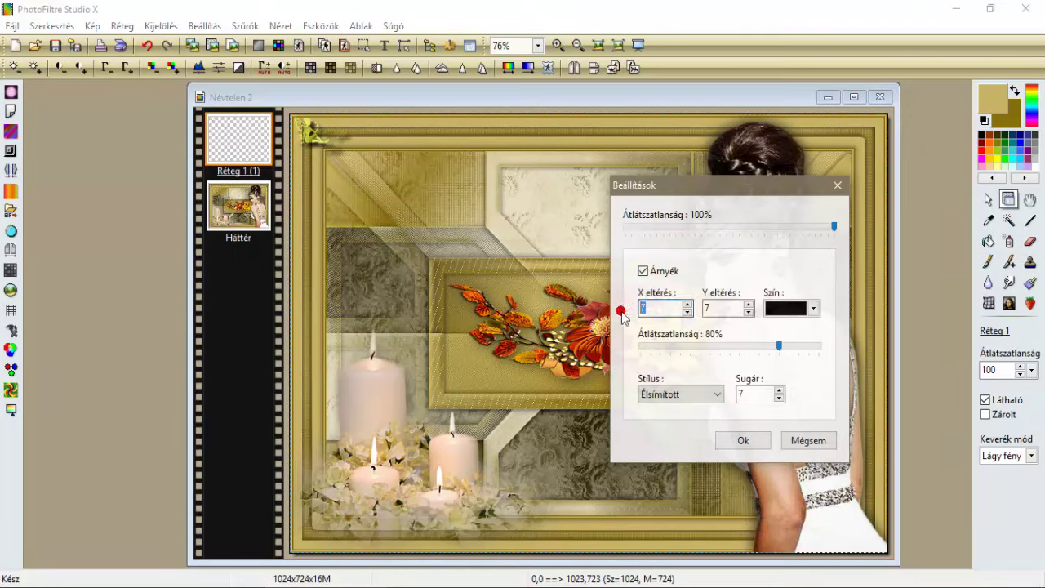
pyautogui.write('1')
pyautogui.doubleClick(713, 308)
pyautogui.write('1')
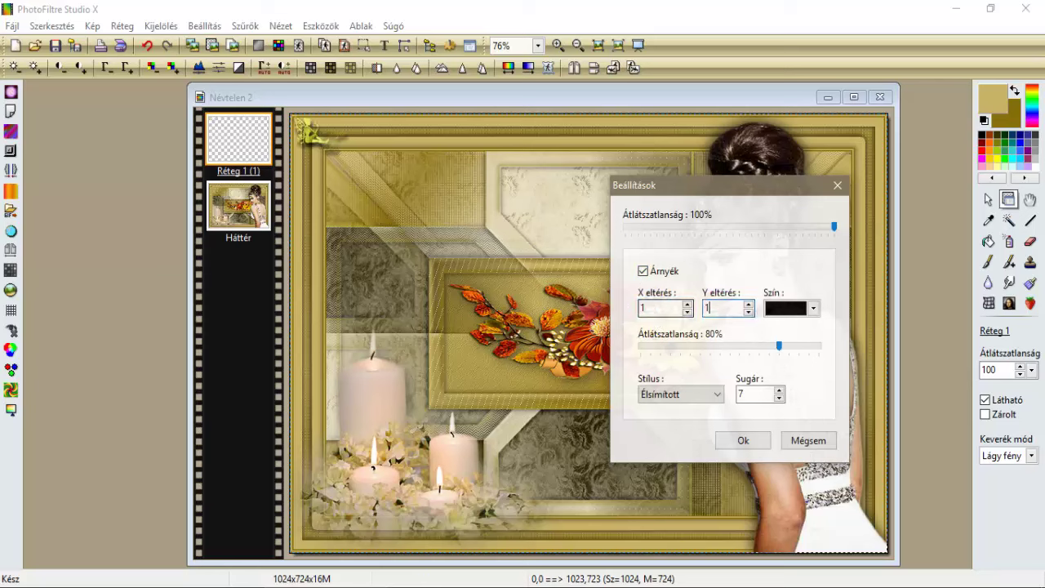
pyautogui.moveTo(779, 349); pyautogui.dragTo(832, 349)
pyautogui.doubleClick(744, 395)
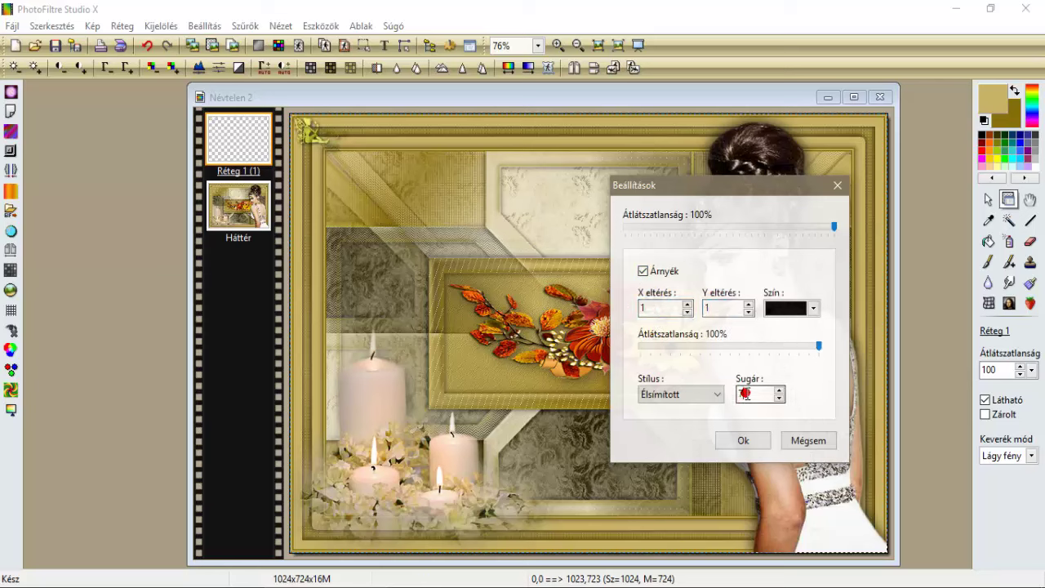
pyautogui.write('1')
pyautogui.click(739, 439)
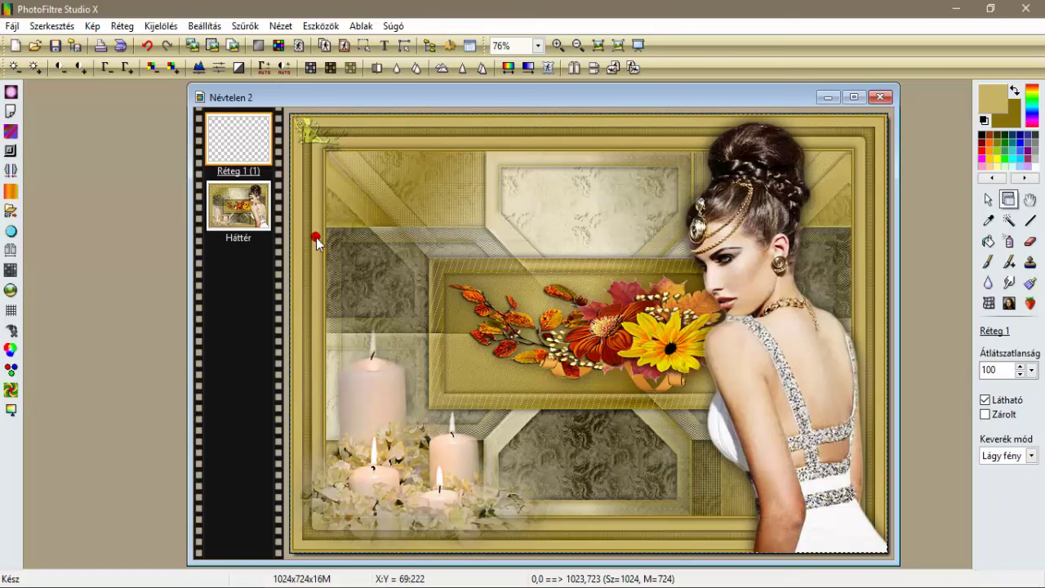
# Merge the shadow into the logo layer.
pyautogui.click(233, 139)
pyautogui.rightClick(234, 142)
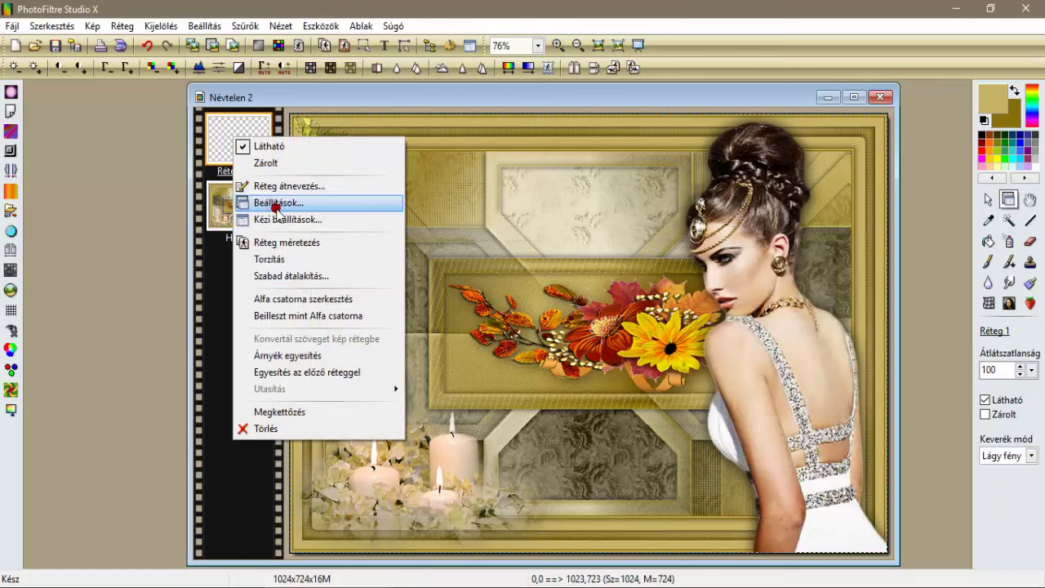
pyautogui.click(286, 353)
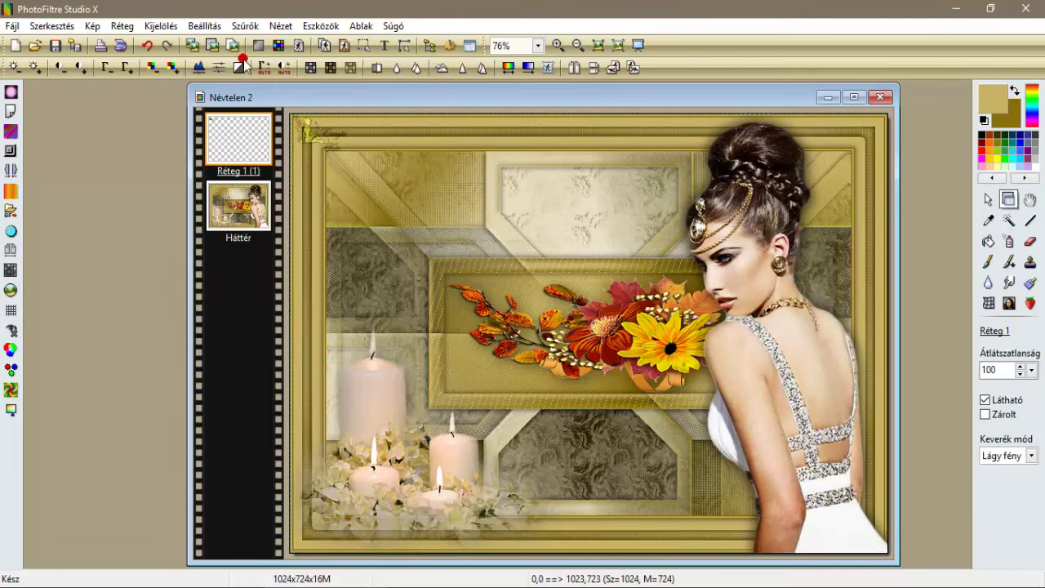
# Apply the Domborítás filter to the logo layer and merge all layers of the composition.
pyautogui.click(245, 25)
pyautogui.moveTo(307, 122)
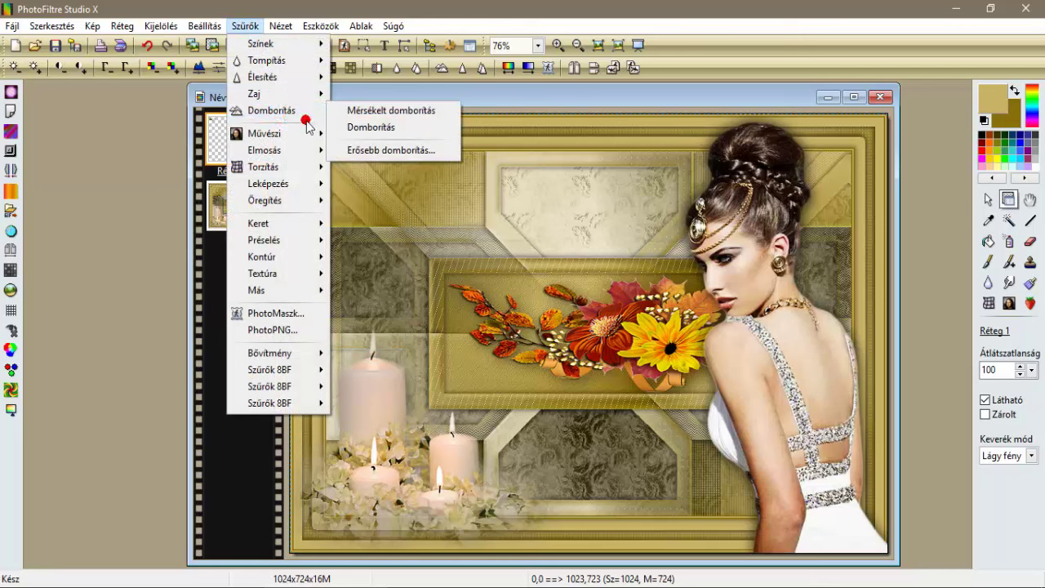
pyautogui.click(371, 128)
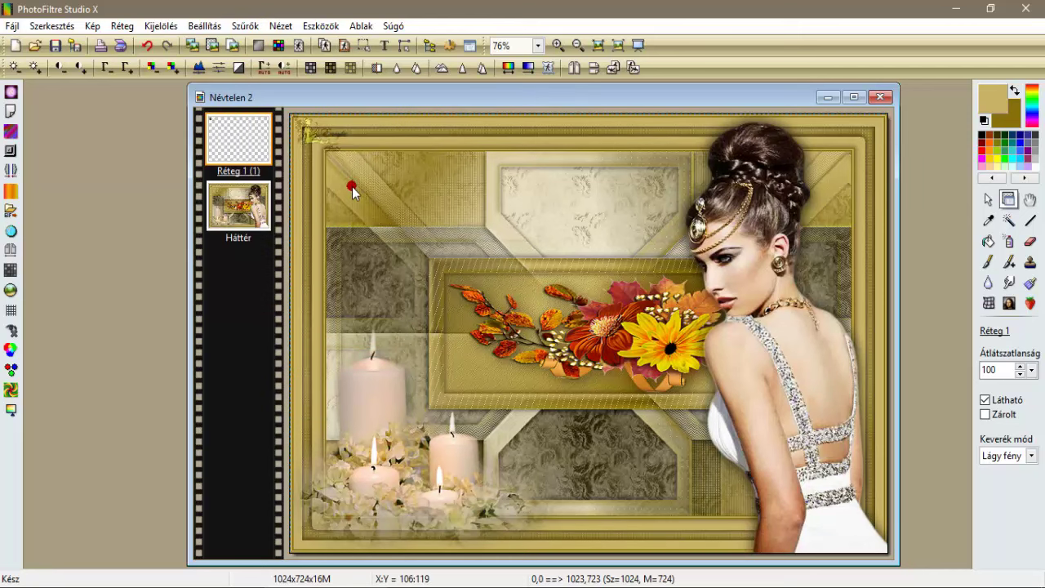
pyautogui.click(120, 26)
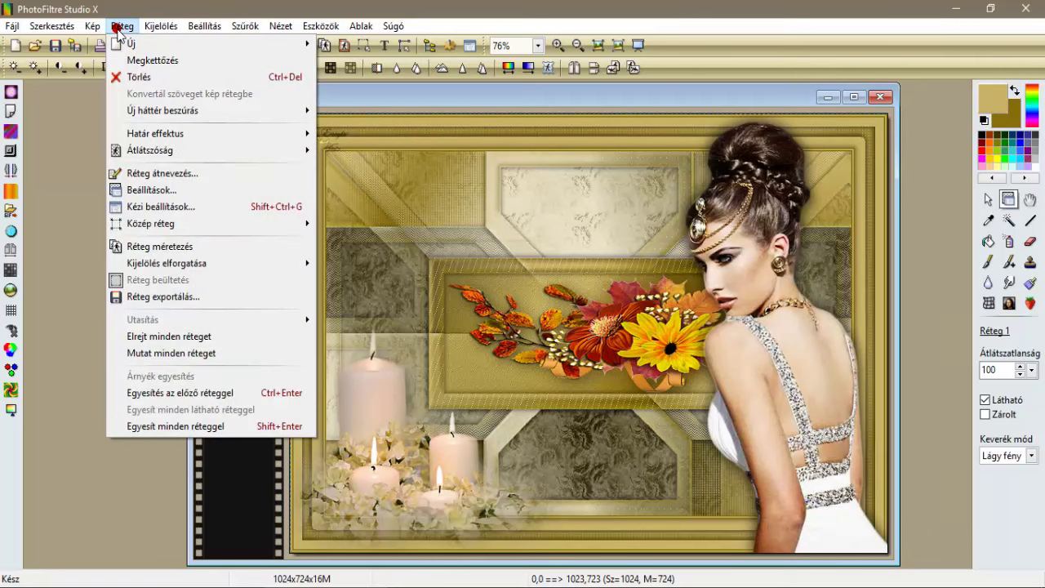
pyautogui.click(196, 426)
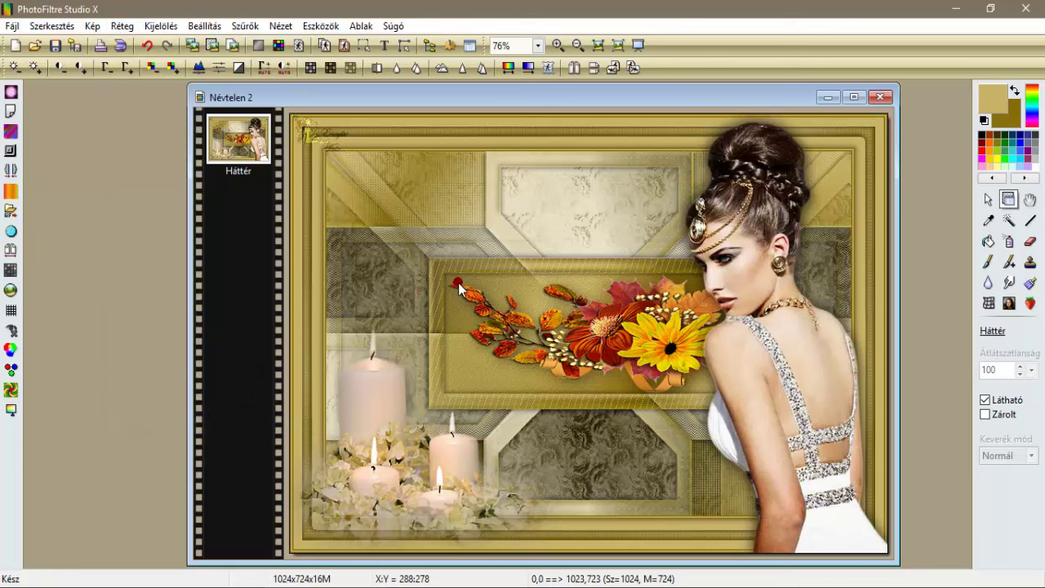
# Resize the merged image to a width of 800 pixels with its proportions kept.
pyautogui.click(92, 26)
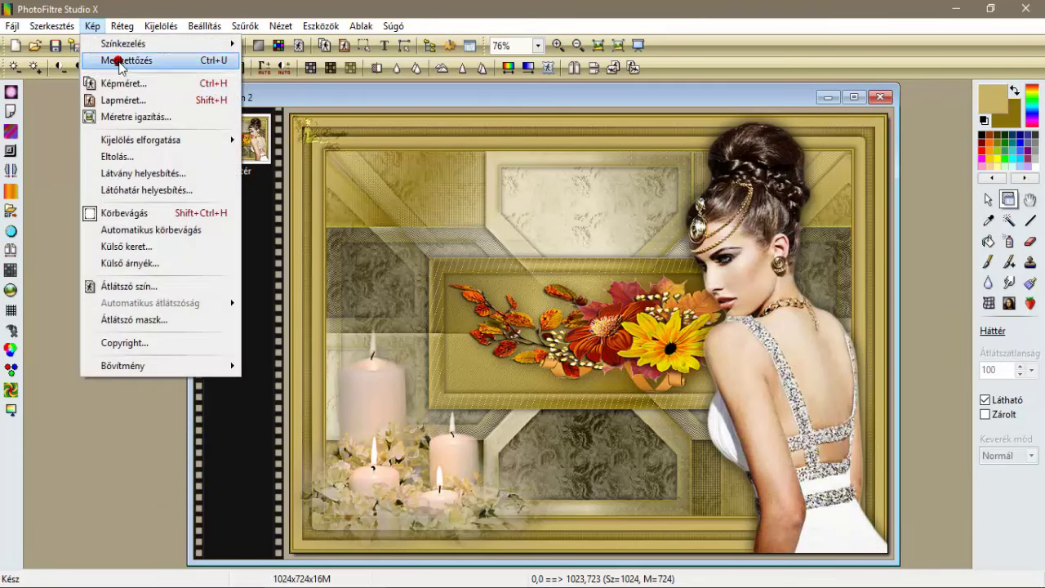
pyautogui.click(123, 85)
pyautogui.moveTo(481, 250); pyautogui.dragTo(395, 254)
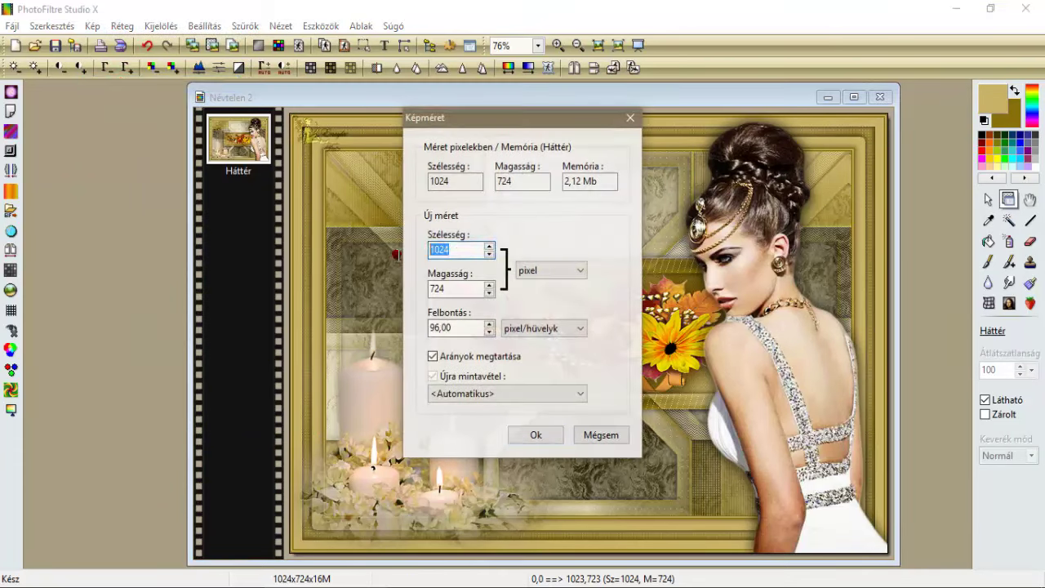
pyautogui.write('800')
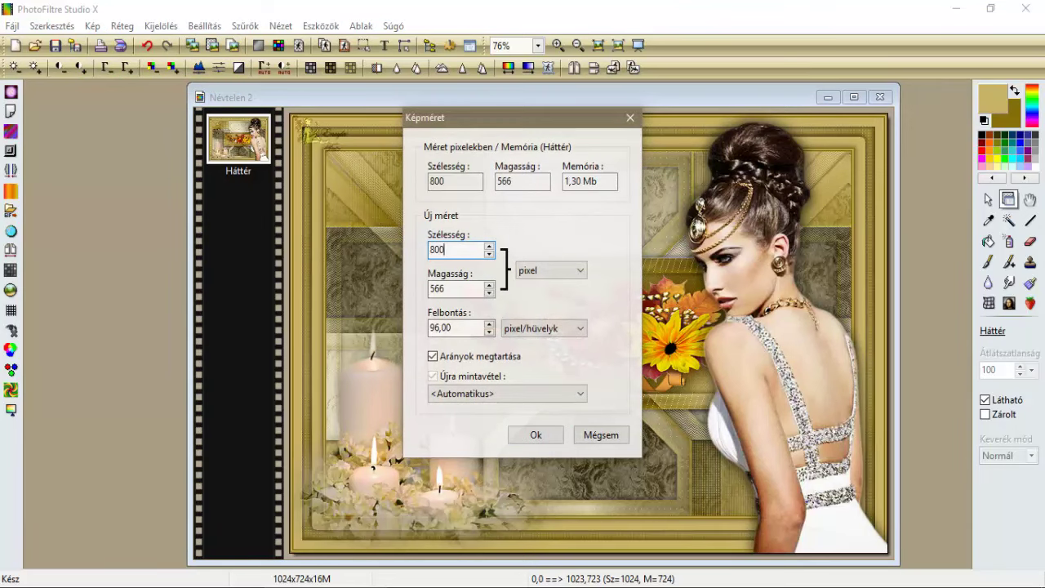
pyautogui.click(529, 433)
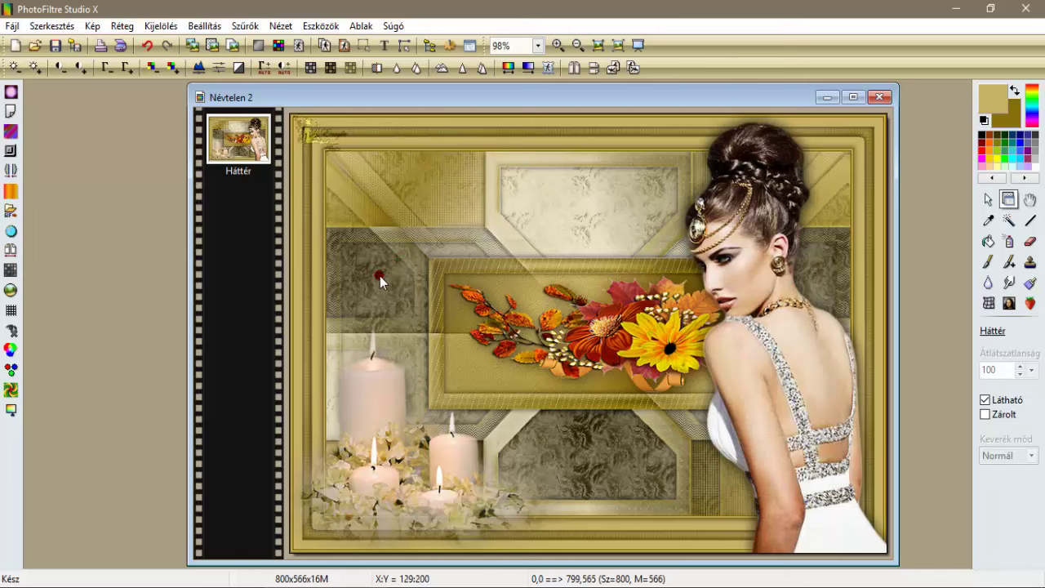
pyautogui.click(649, 578)
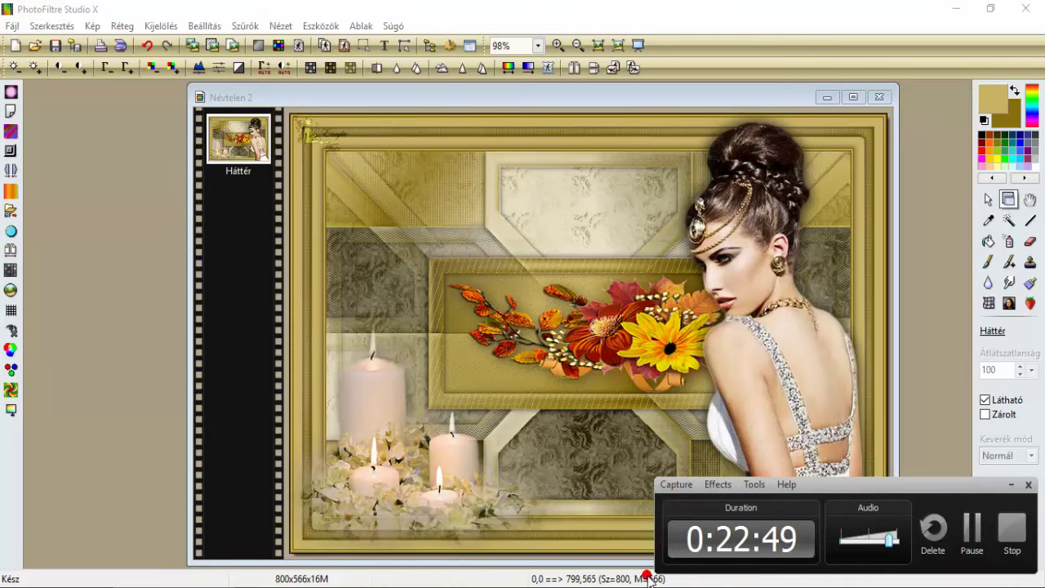
pyautogui.click(1012, 528)
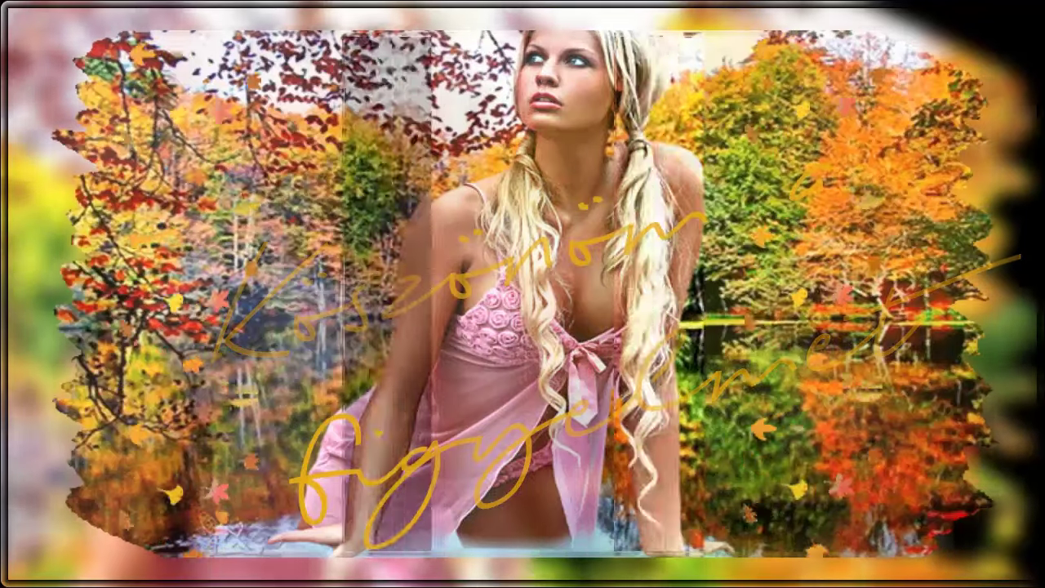